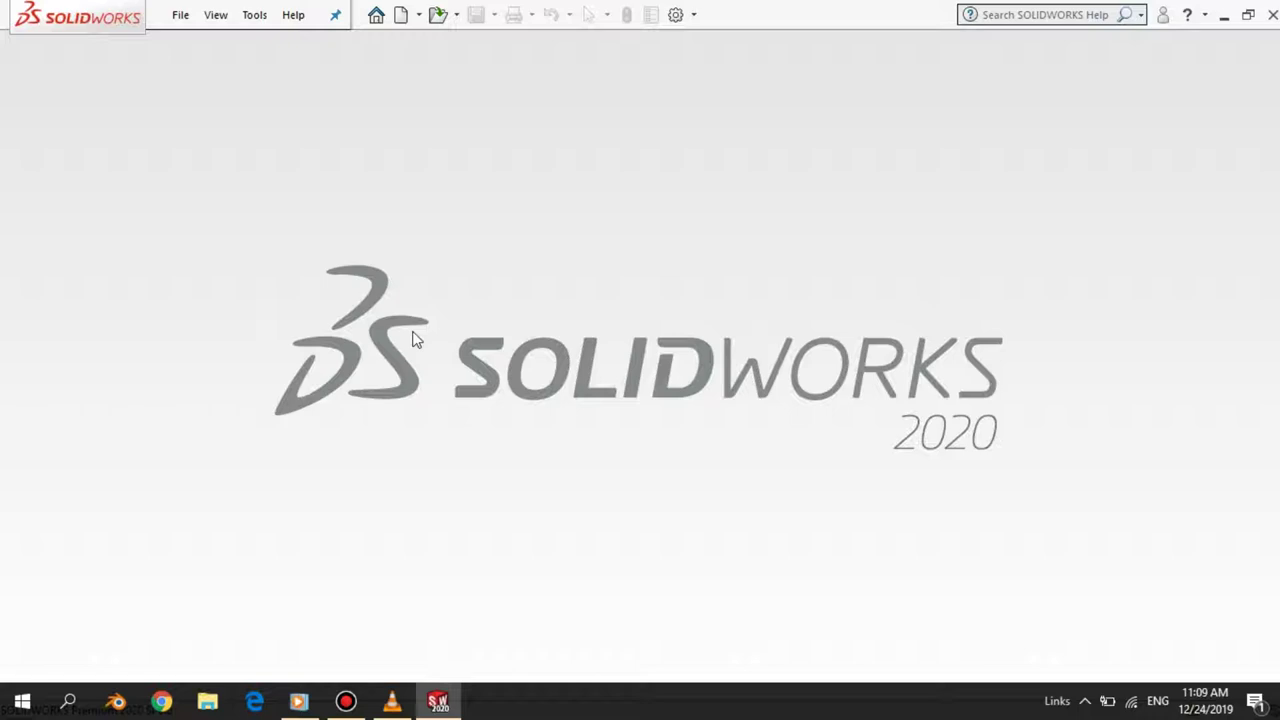
# Create a new blank part document, Part2, from the New SOLIDWORKS Document dialog
pyautogui.click(400, 14)
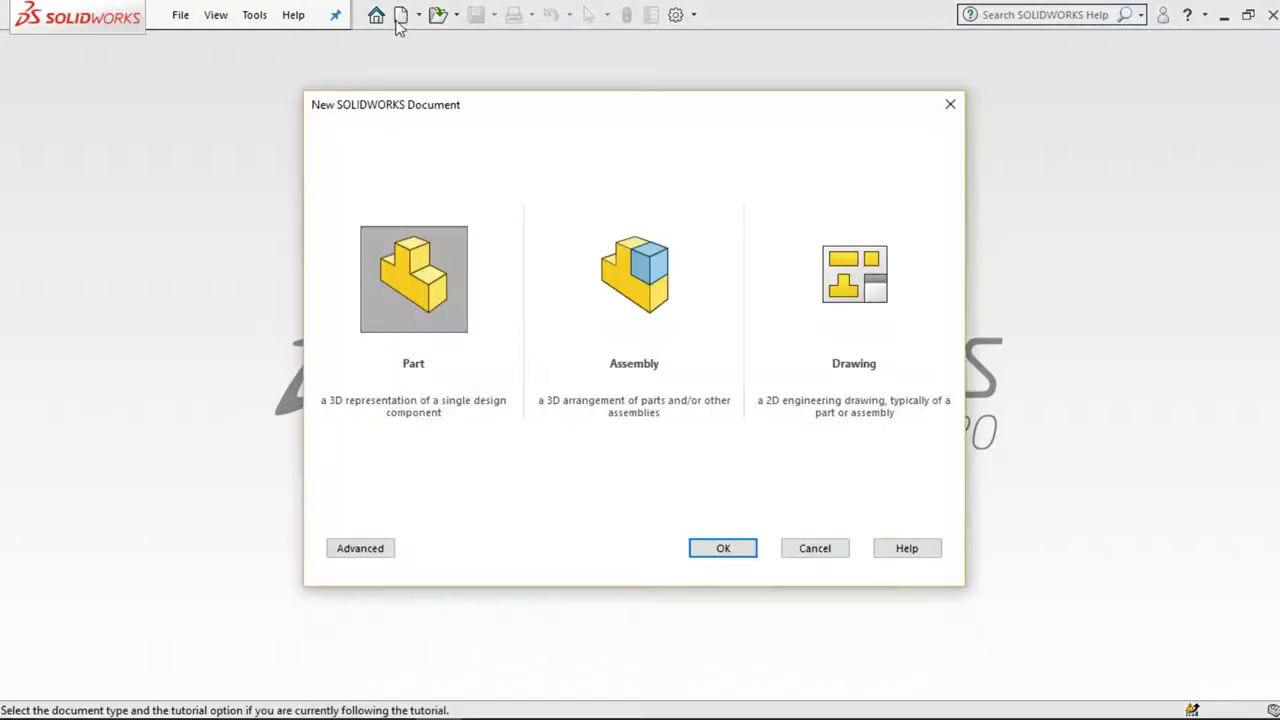
pyautogui.click(716, 556)
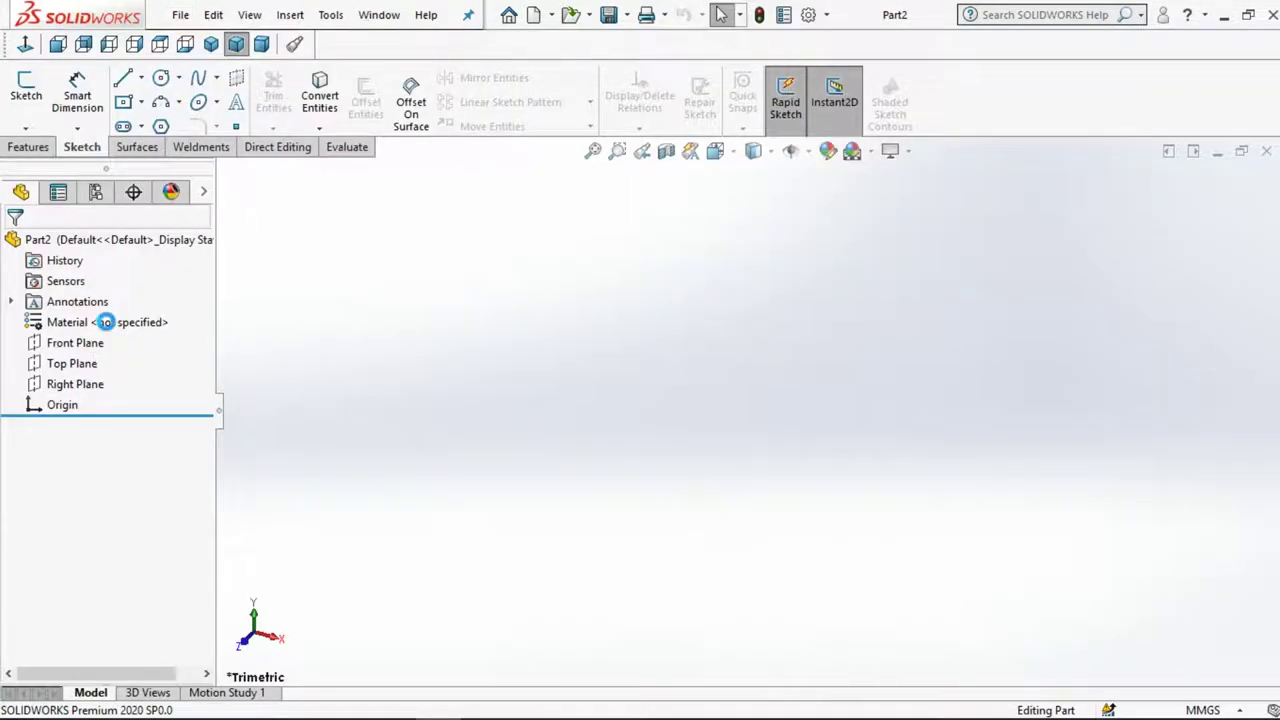
# Sketch three concentric circles centred on the origin on the Front Plane
pyautogui.click(75, 343)
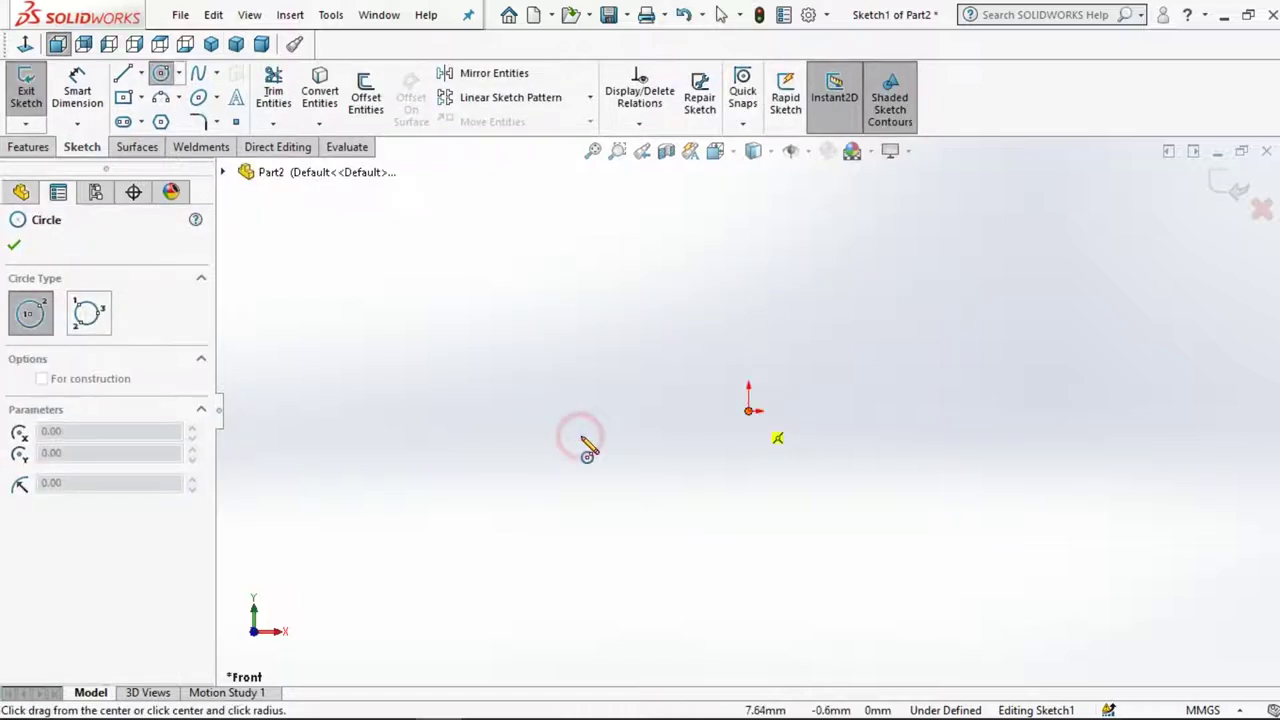
pyautogui.click(748, 410)
pyautogui.click(580, 433)
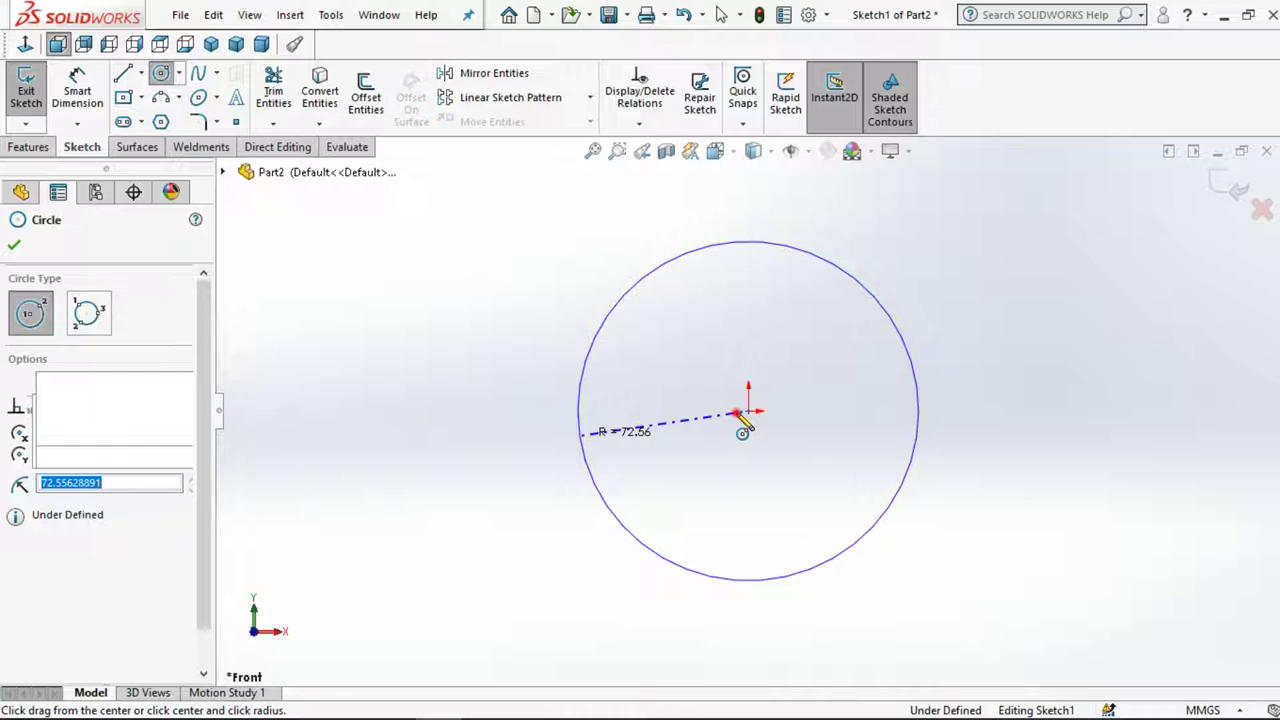
pyautogui.click(722, 18)
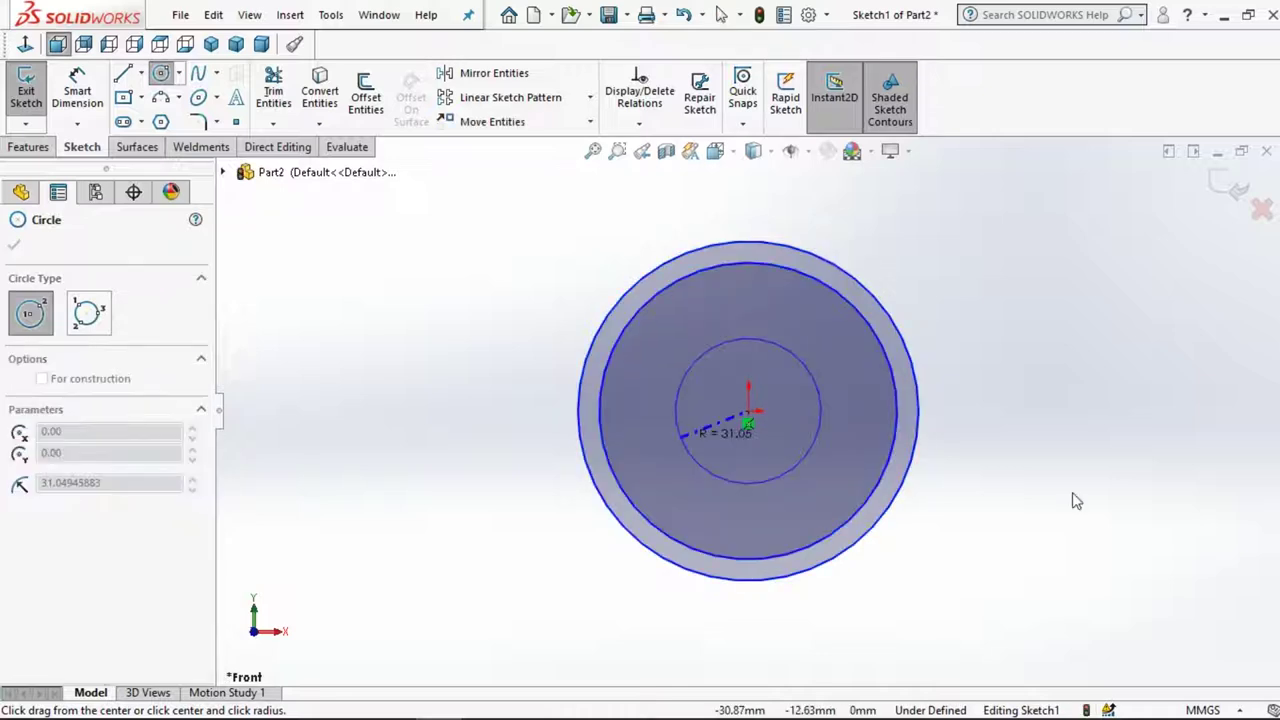
# Convert all three circles to construction geometry
pyautogui.hotkey('ctrl', 'a')
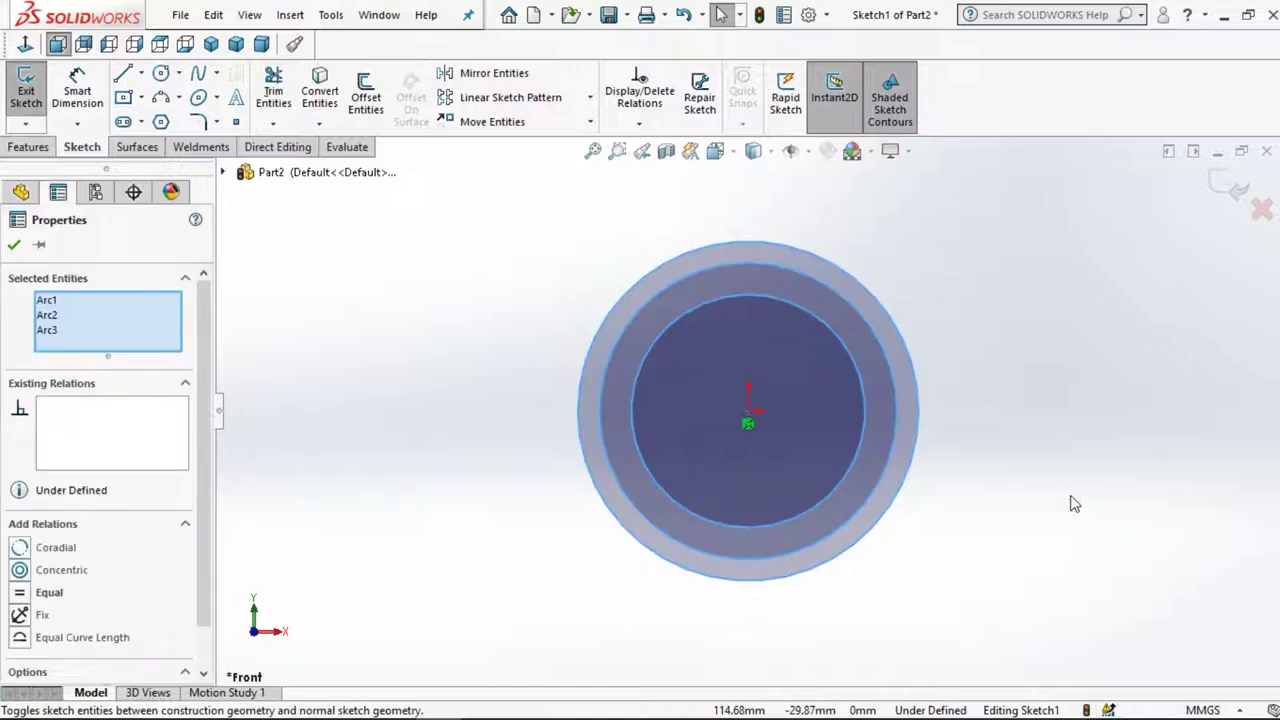
pyautogui.click(1016, 338)
pyautogui.click(514, 609)
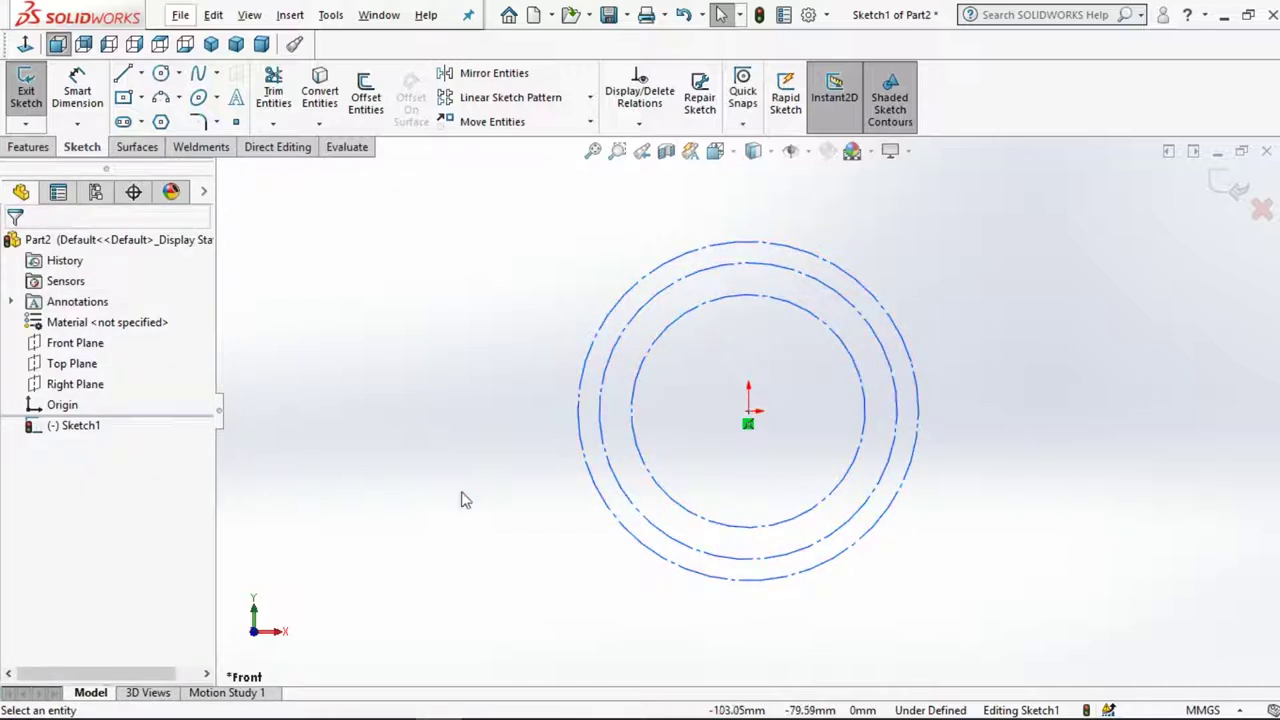
# Dimension the outer circle at ⌀200 and the middle circle's diameter at 169.9
pyautogui.click(77, 88)
pyautogui.click(578, 432)
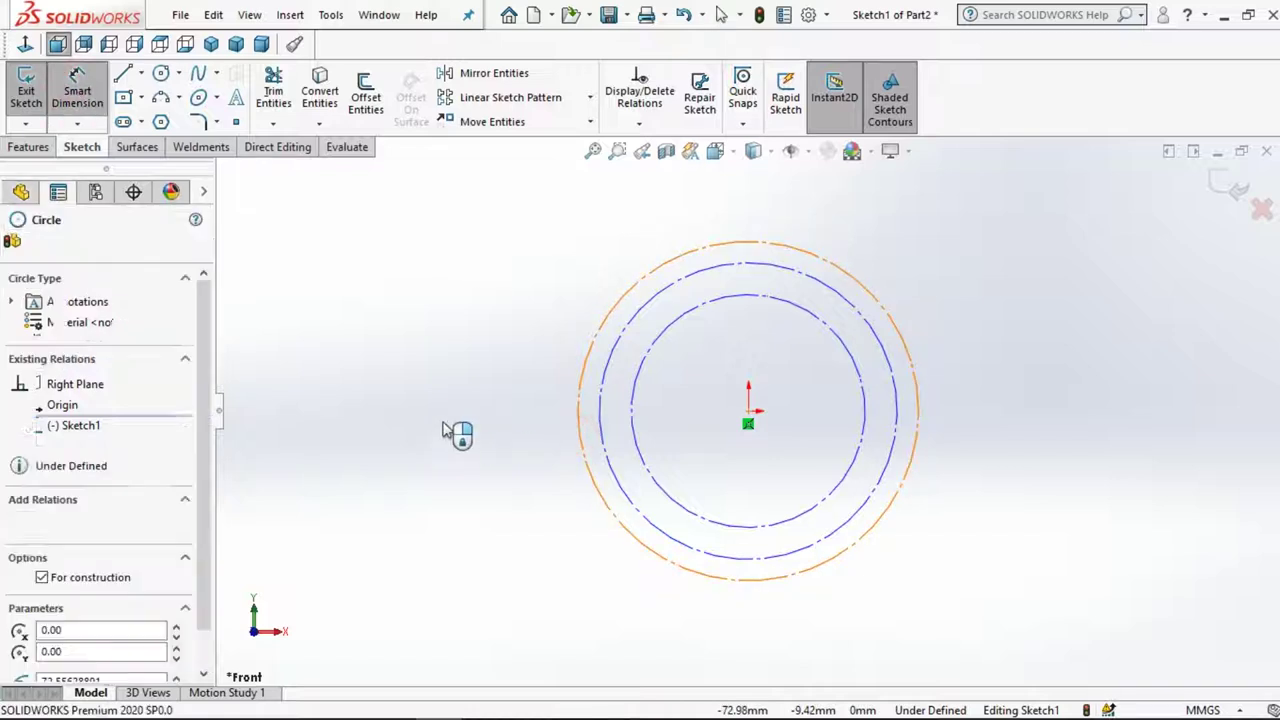
pyautogui.click(508, 405)
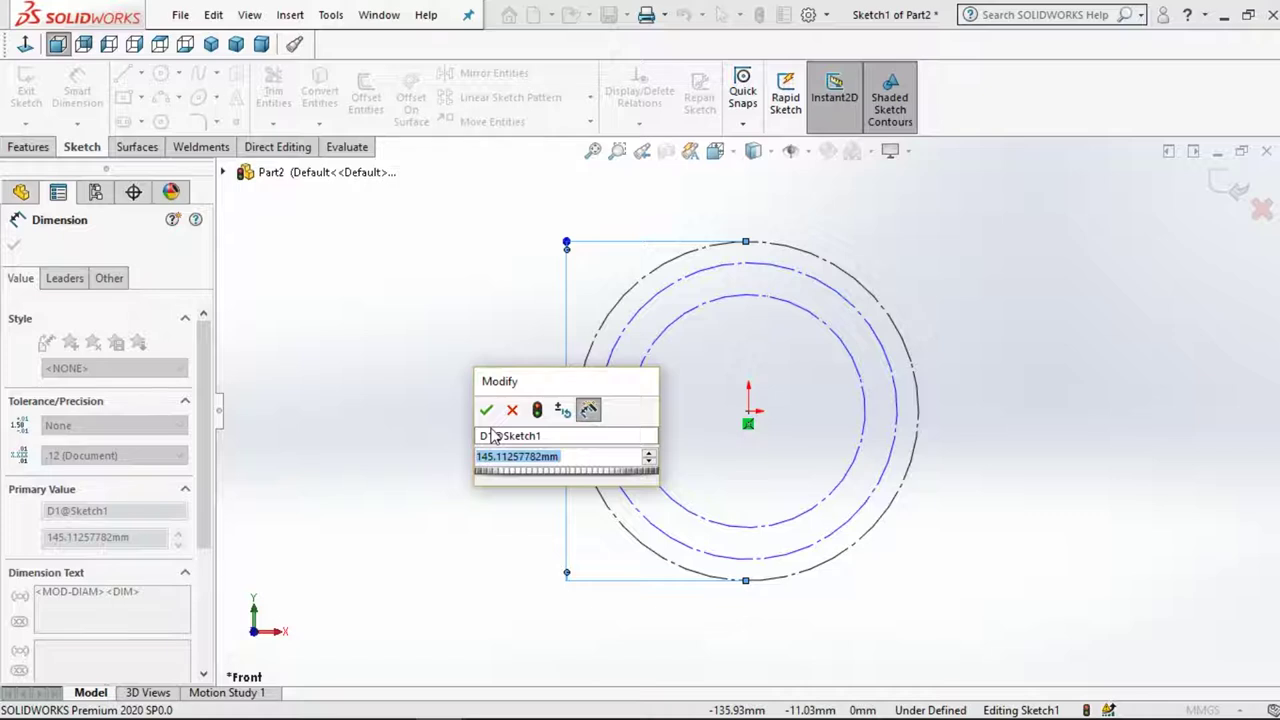
pyautogui.write('200')
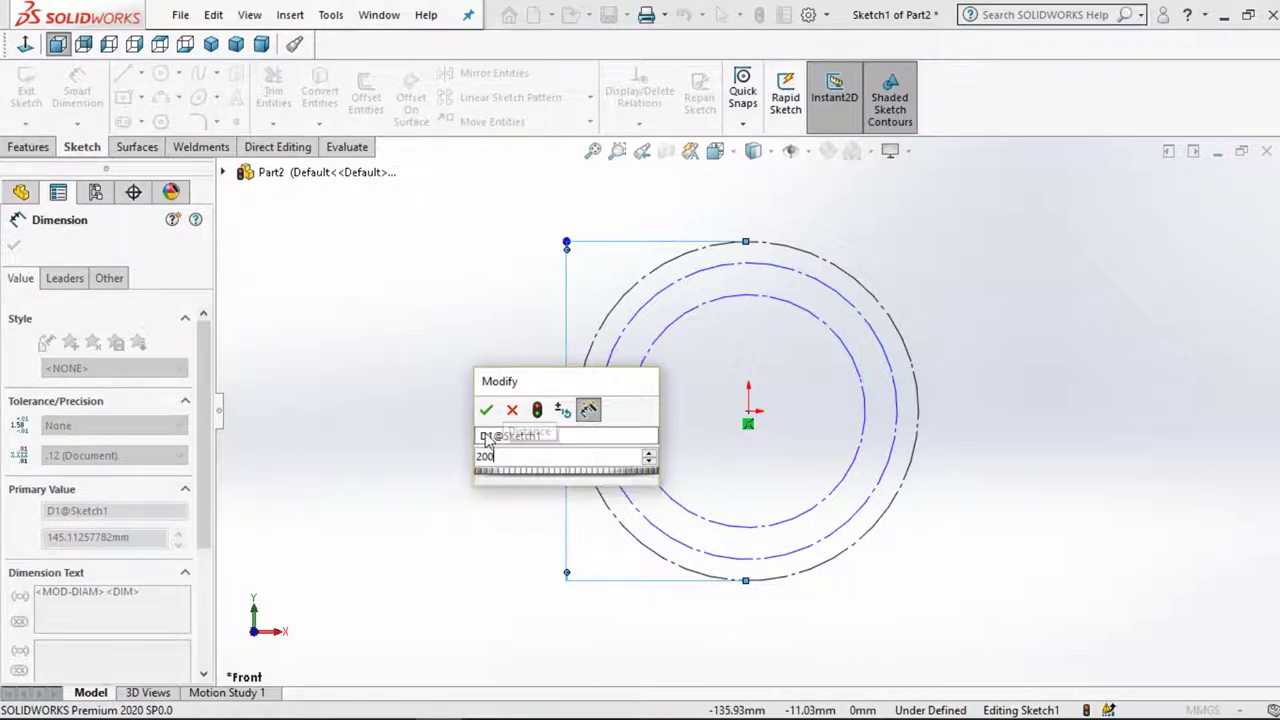
pyautogui.press('Return')
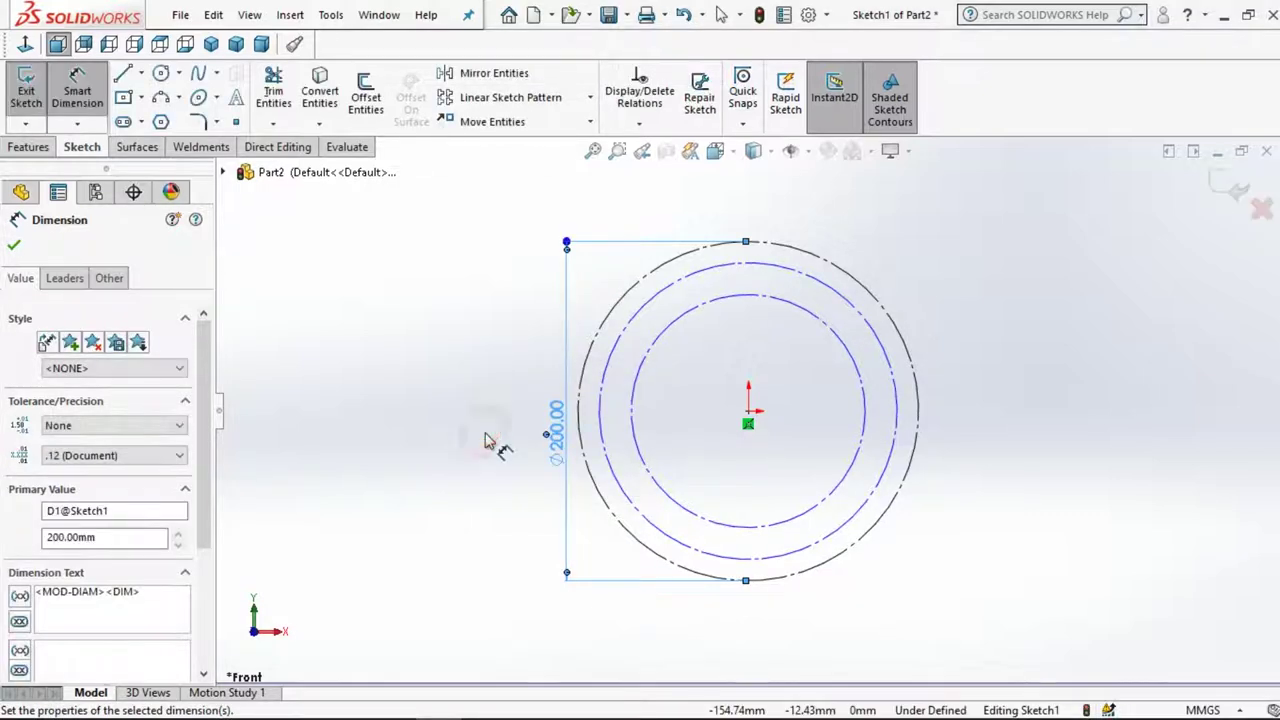
pyautogui.click(553, 418)
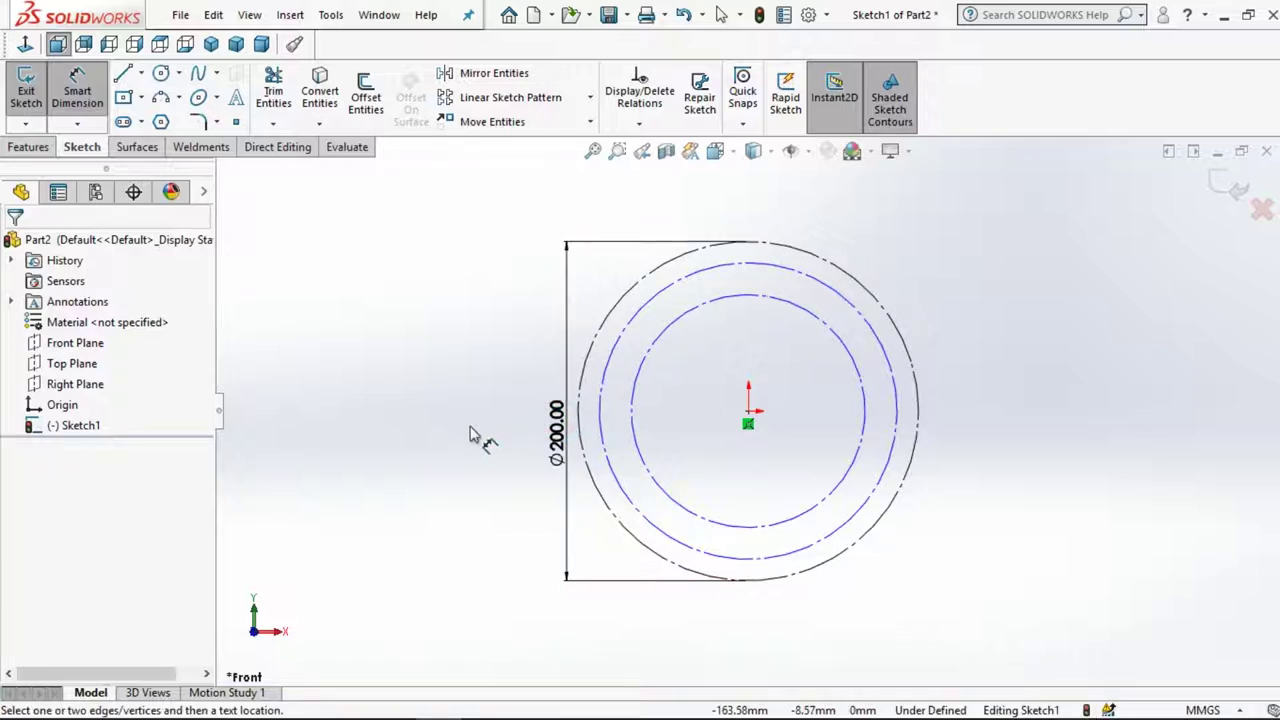
pyautogui.click(606, 446)
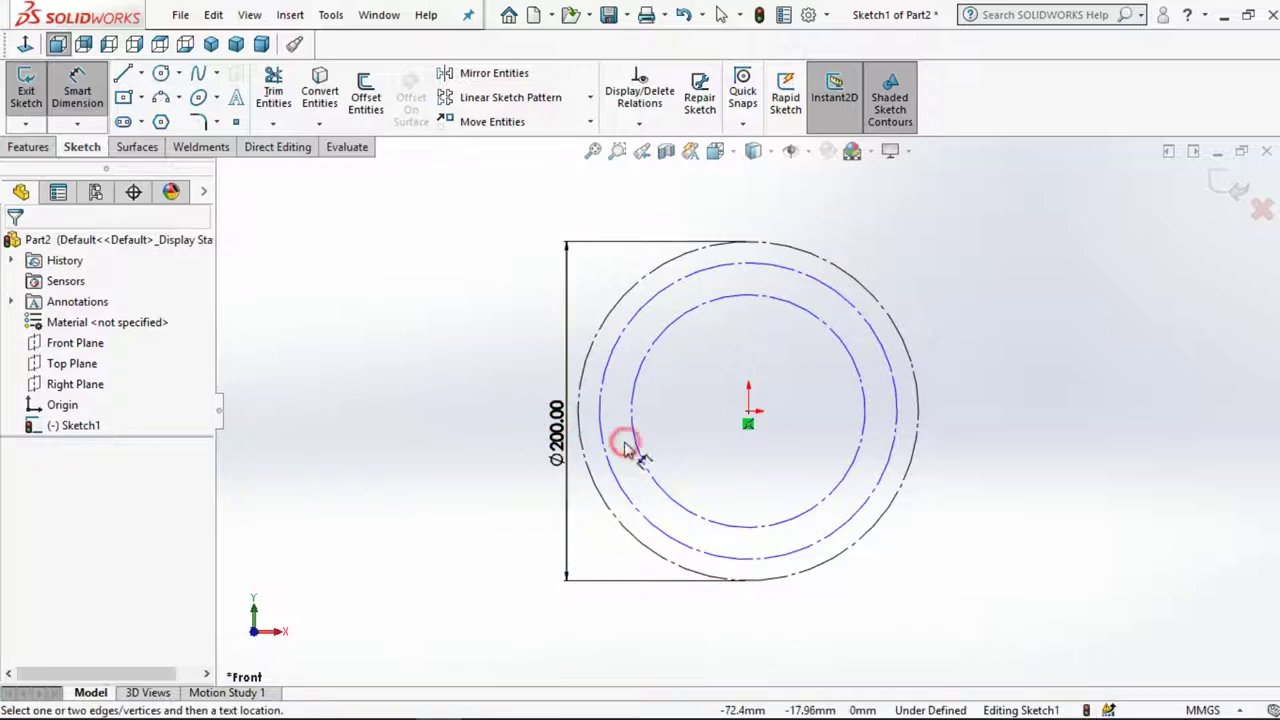
pyautogui.click(502, 445)
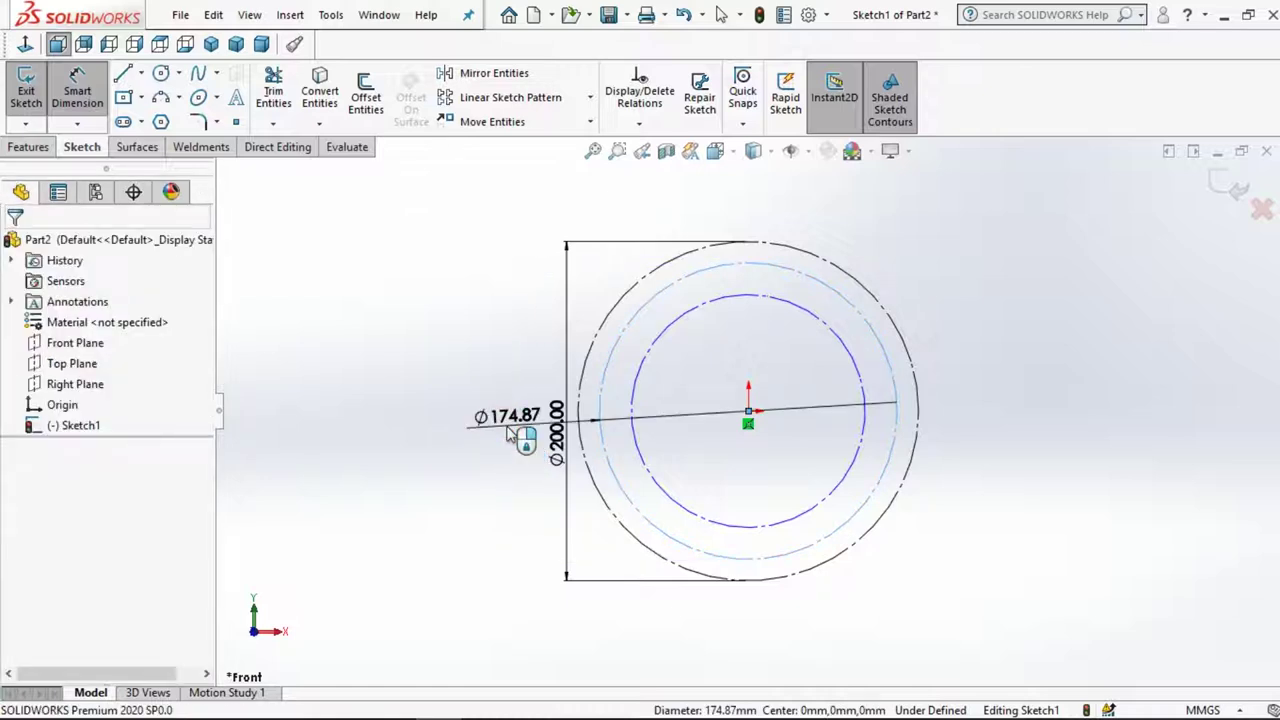
pyautogui.write('169')
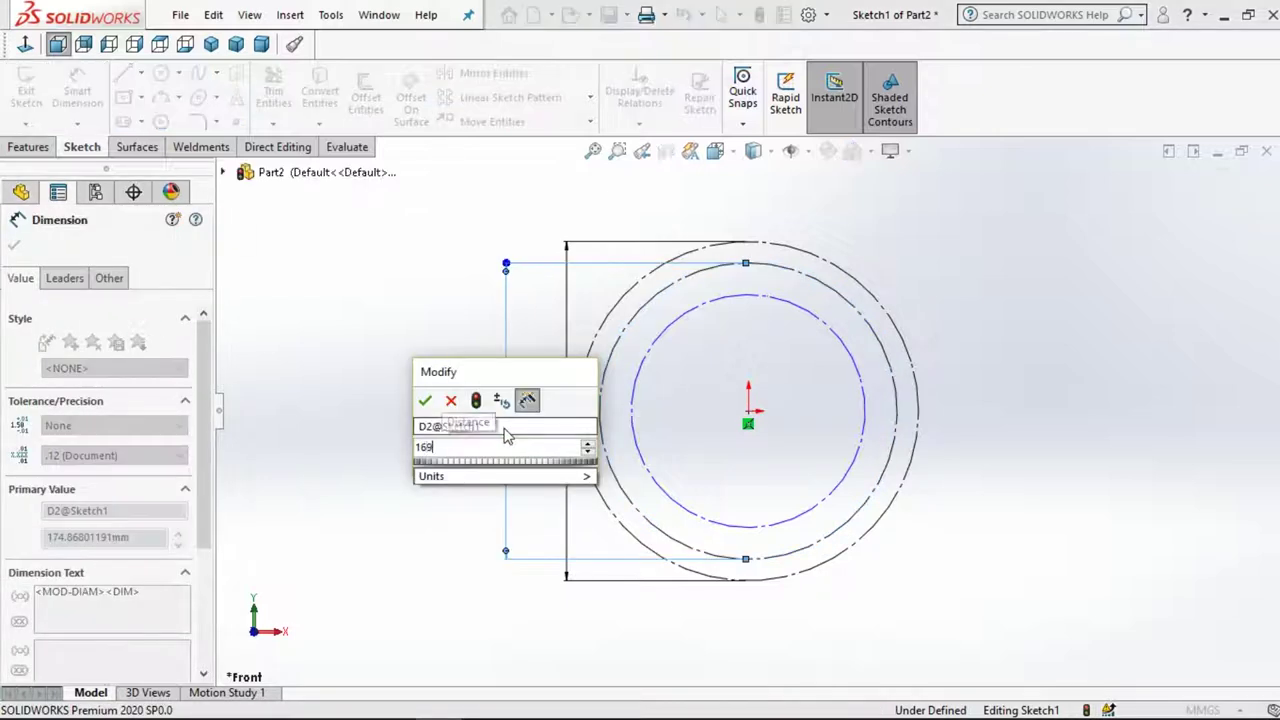
pyautogui.write('.1')
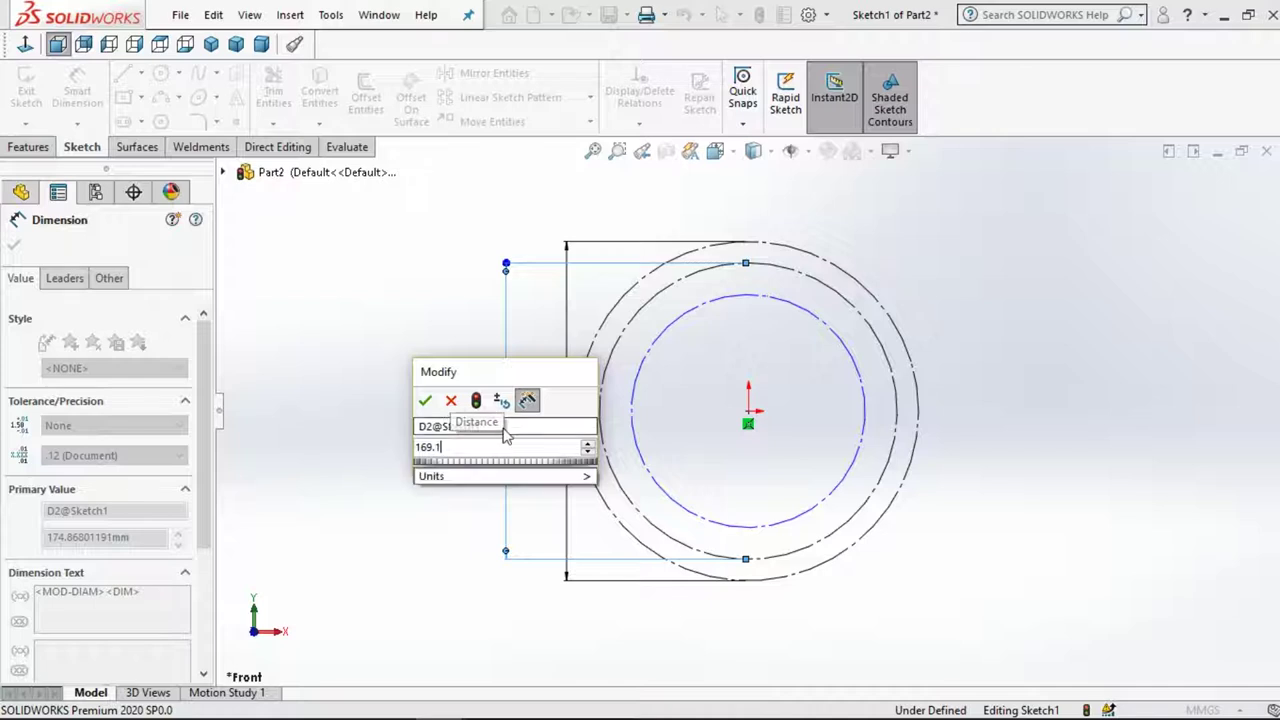
pyautogui.write('9')
pyautogui.press('Return')
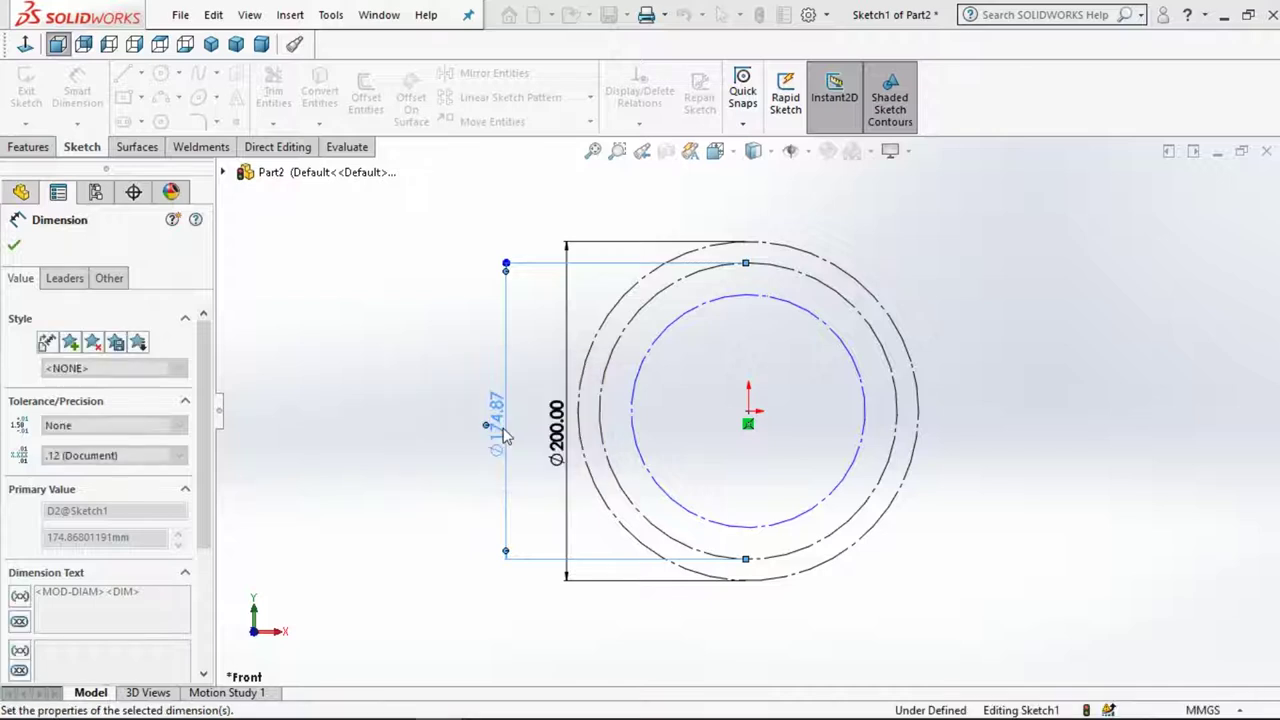
pyautogui.click(423, 337)
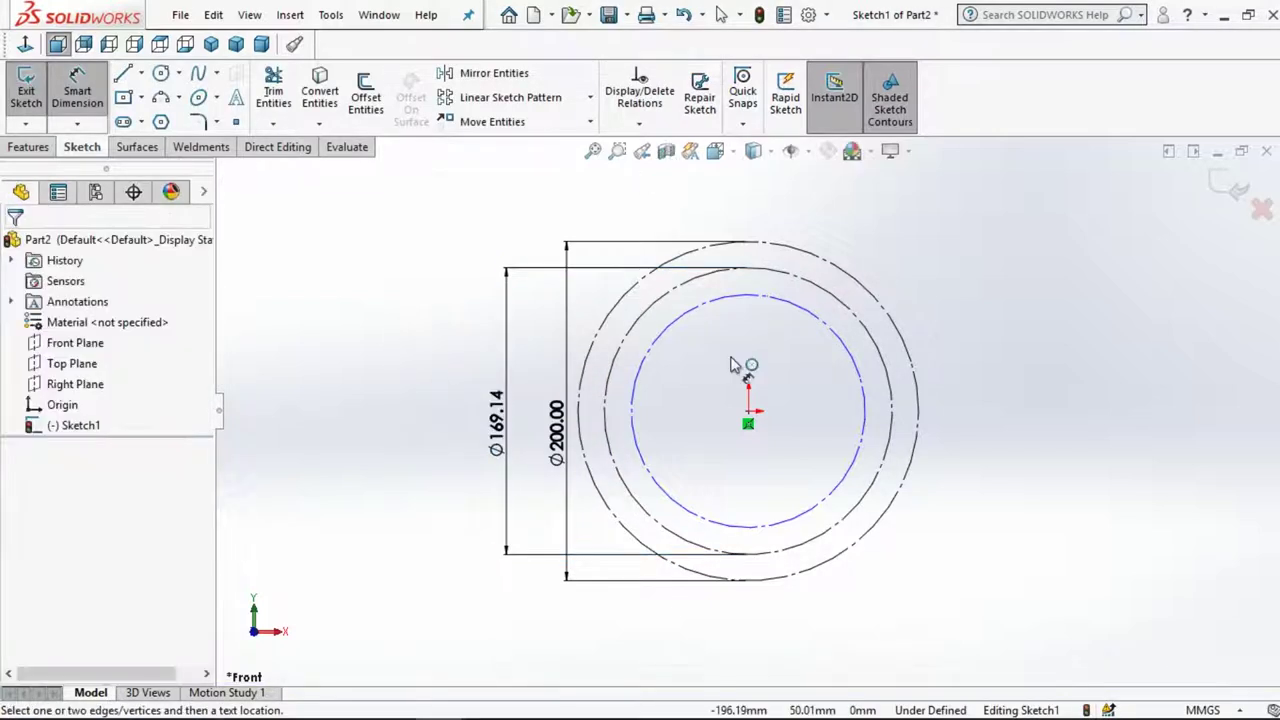
# Set the gap between the outer and innermost circles to 22.5
pyautogui.click(598, 478)
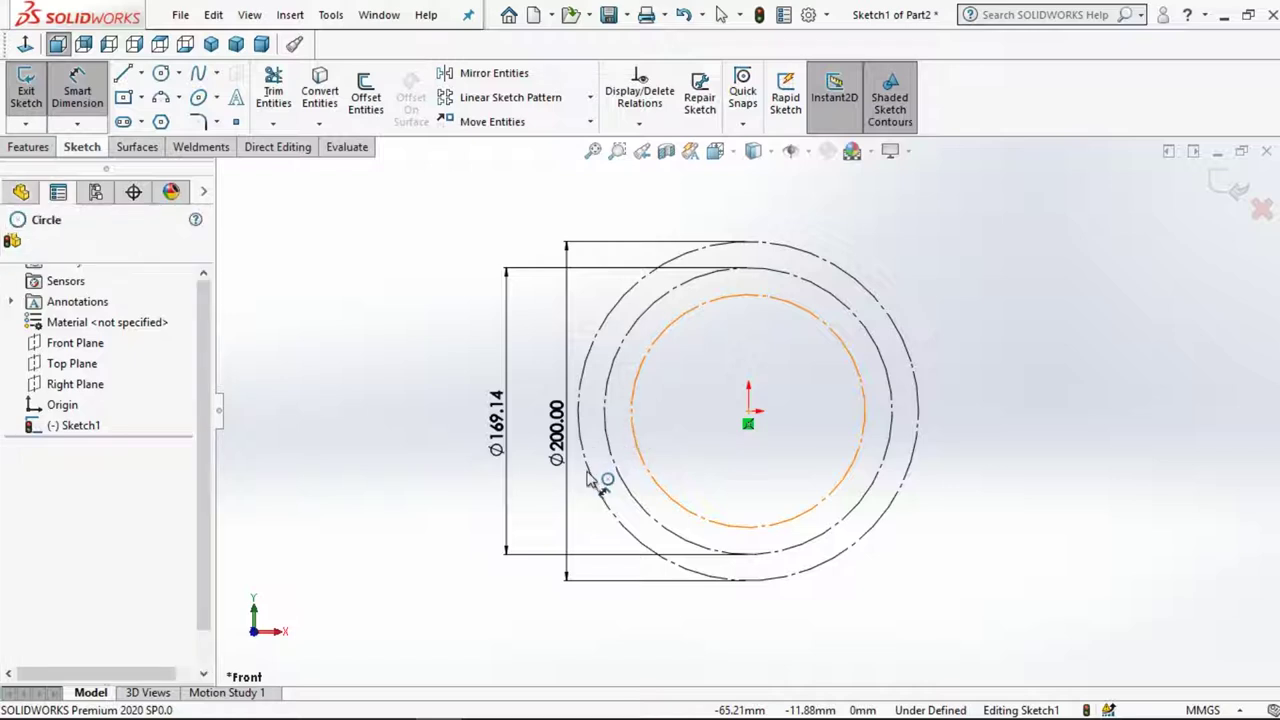
pyautogui.click(646, 451)
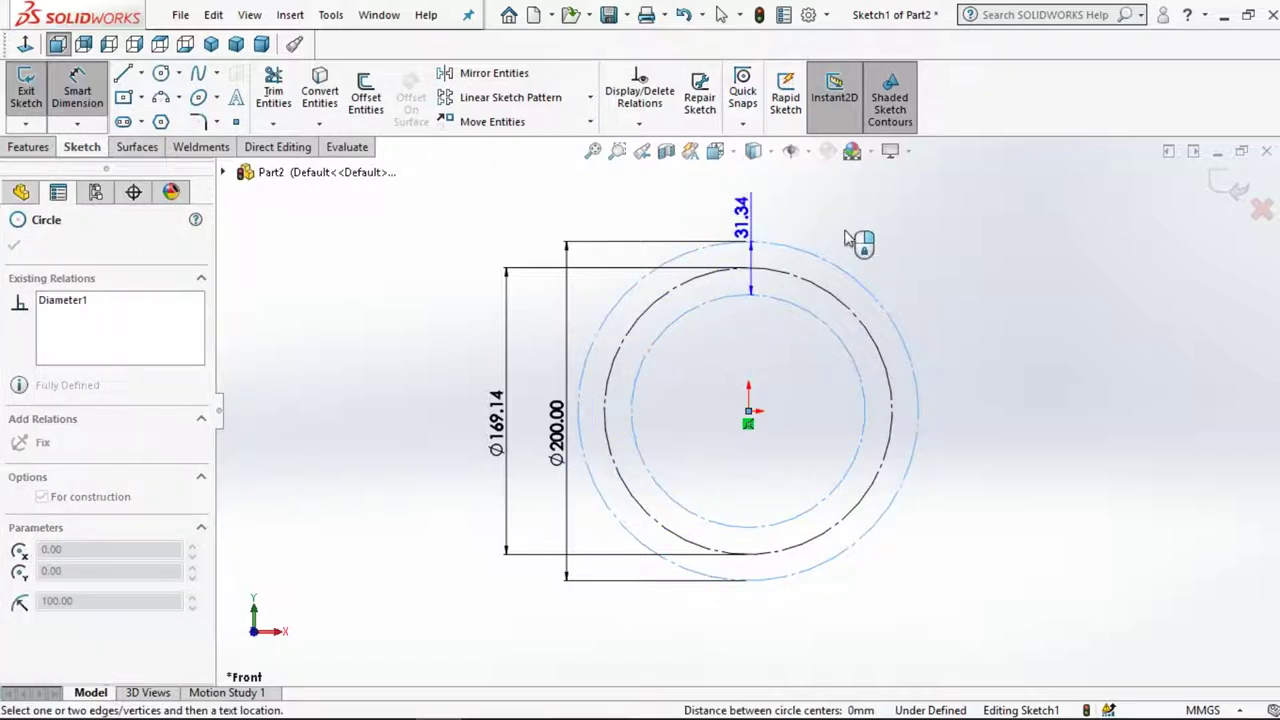
pyautogui.click(799, 222)
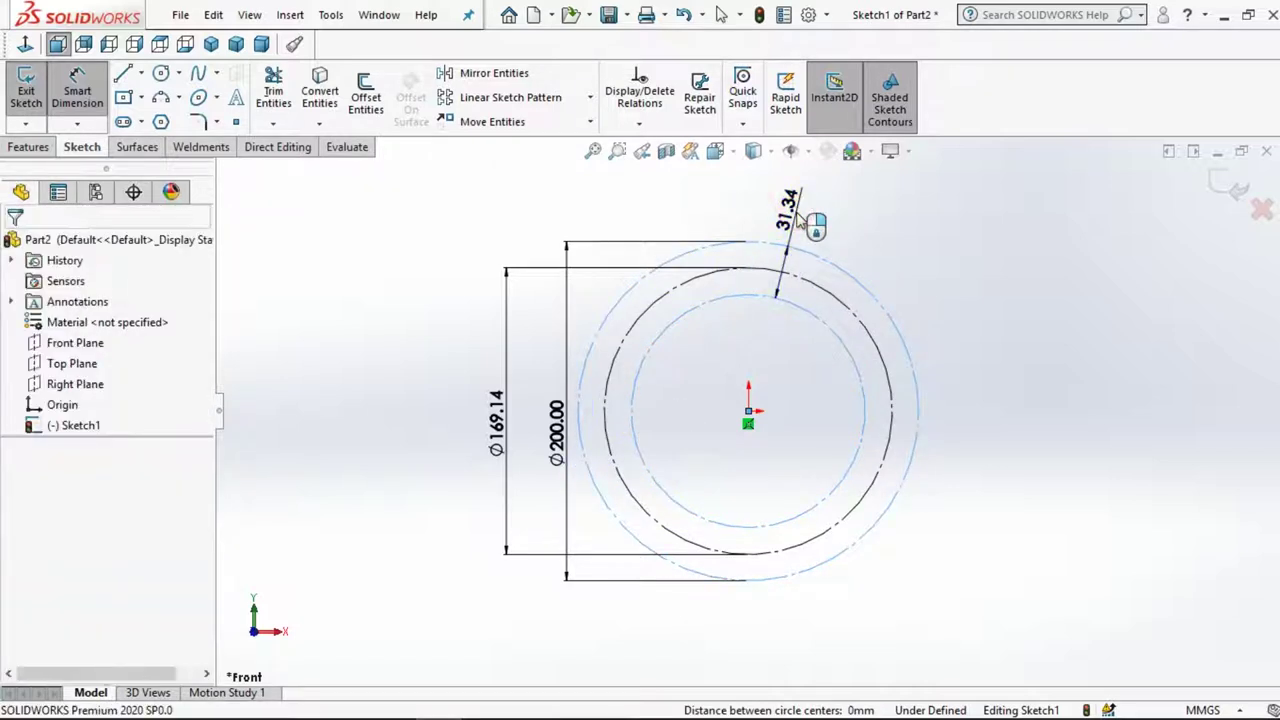
pyautogui.write('22.')
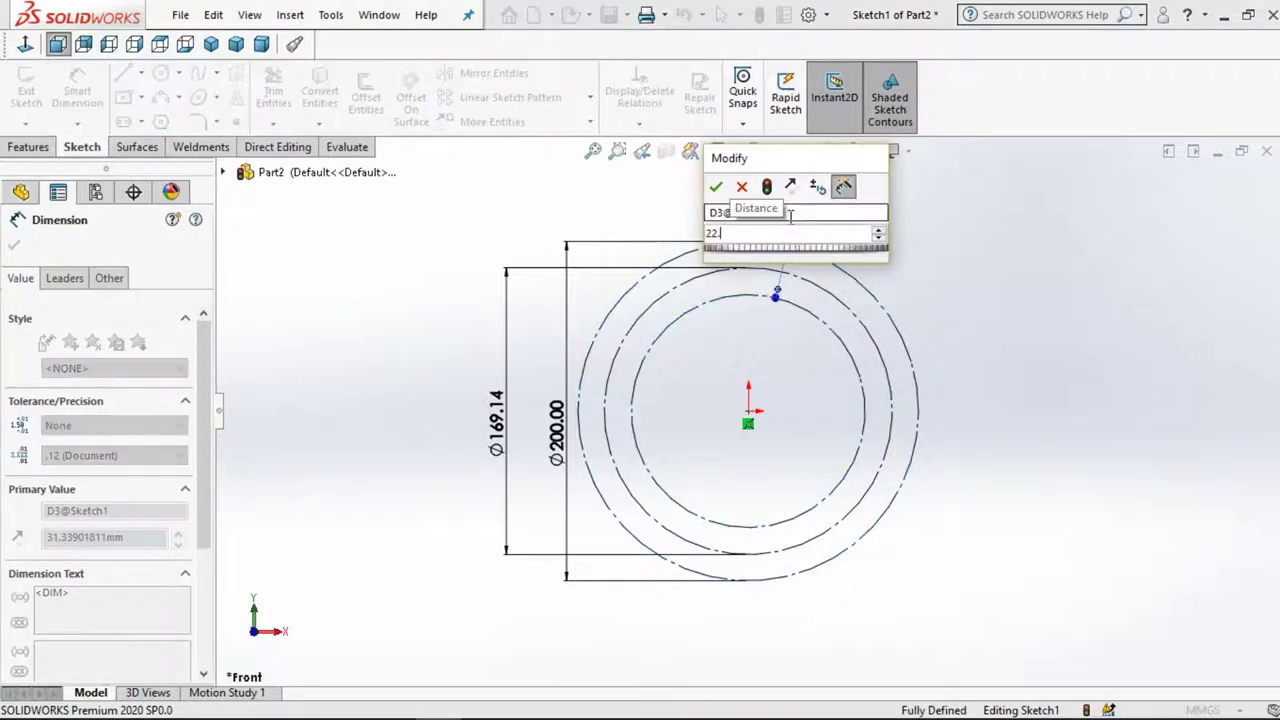
pyautogui.write('5')
pyautogui.press('Return')
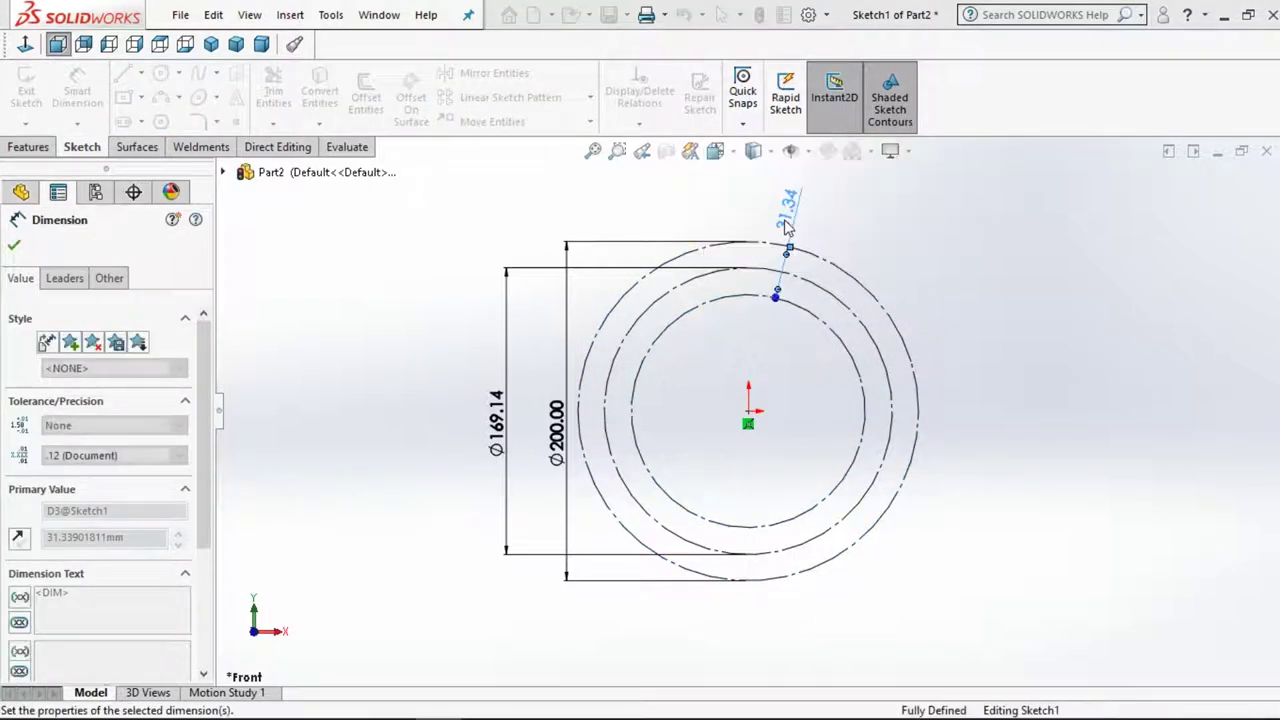
pyautogui.click(952, 220)
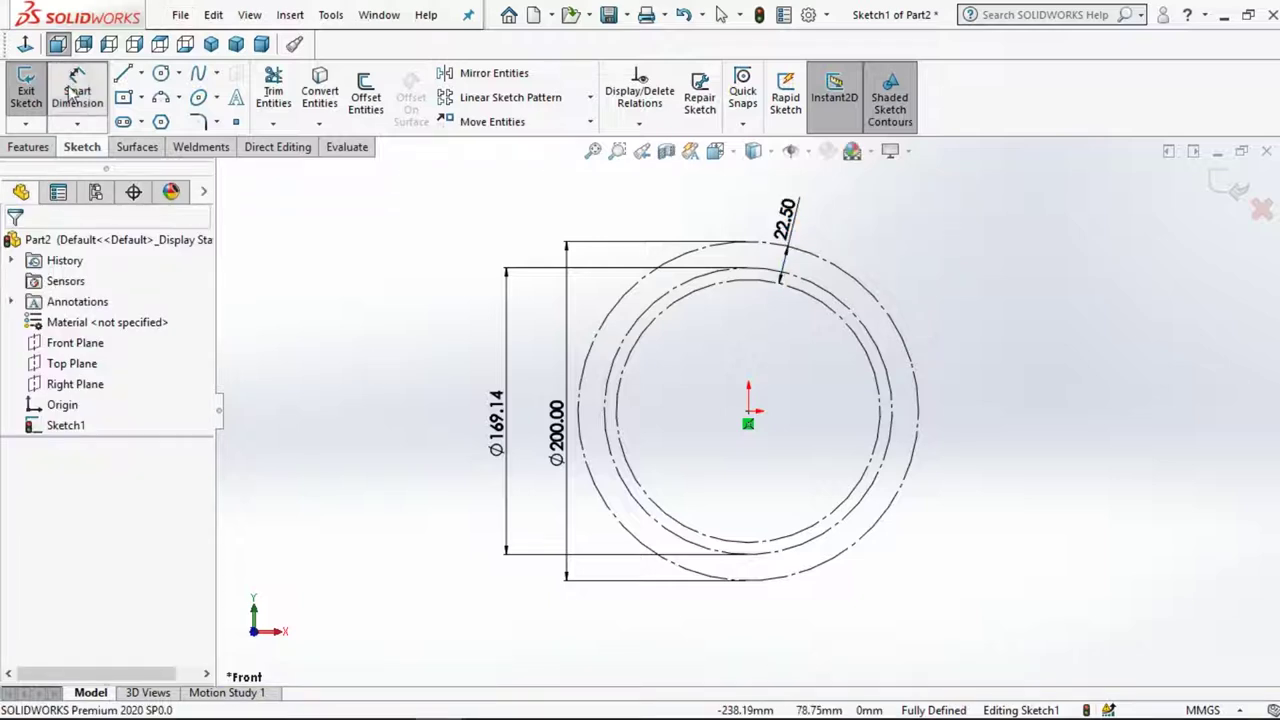
pyautogui.press('Escape')
# Draw a horizontal centerline from the origin out past the circles
pyautogui.click(300, 302)
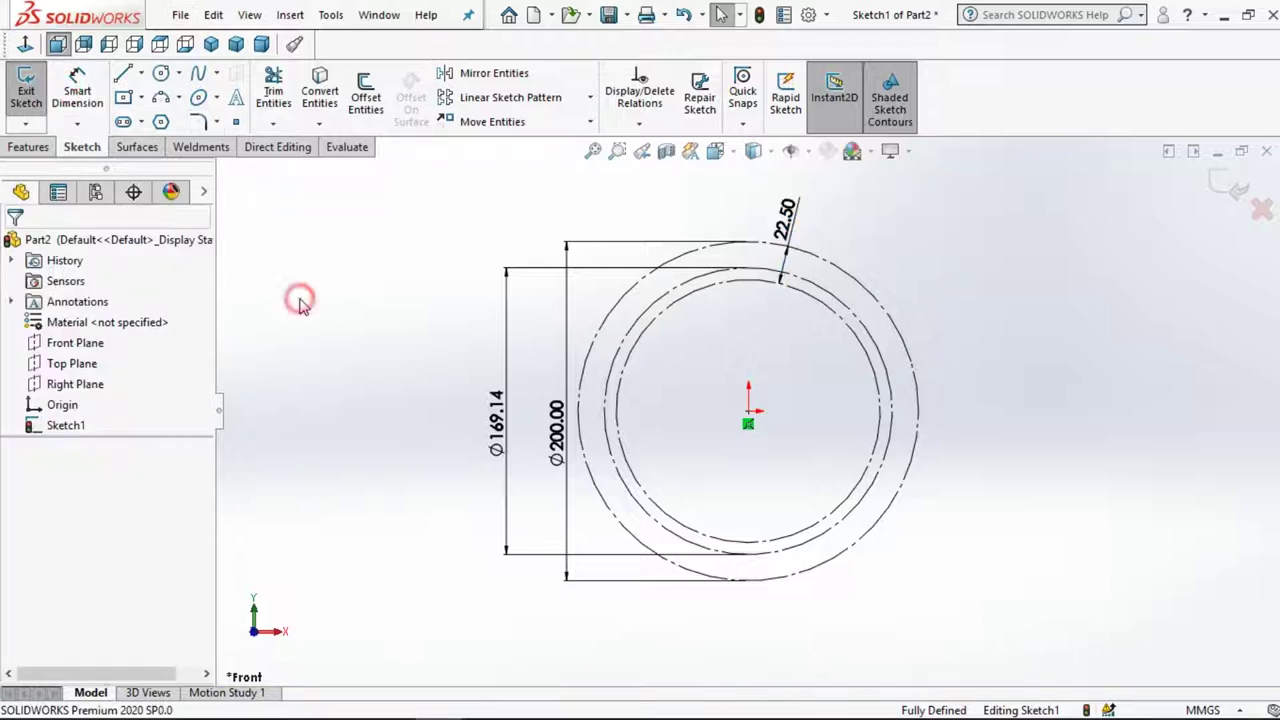
pyautogui.click(141, 73)
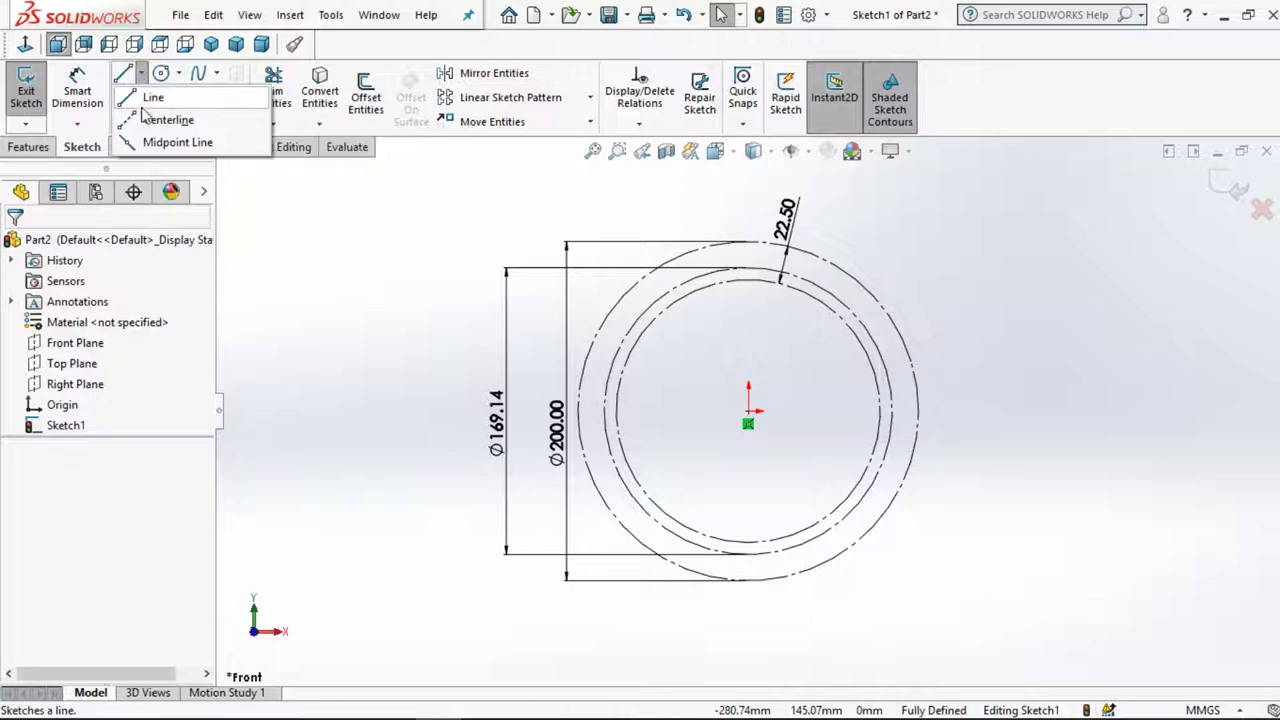
pyautogui.click(171, 117)
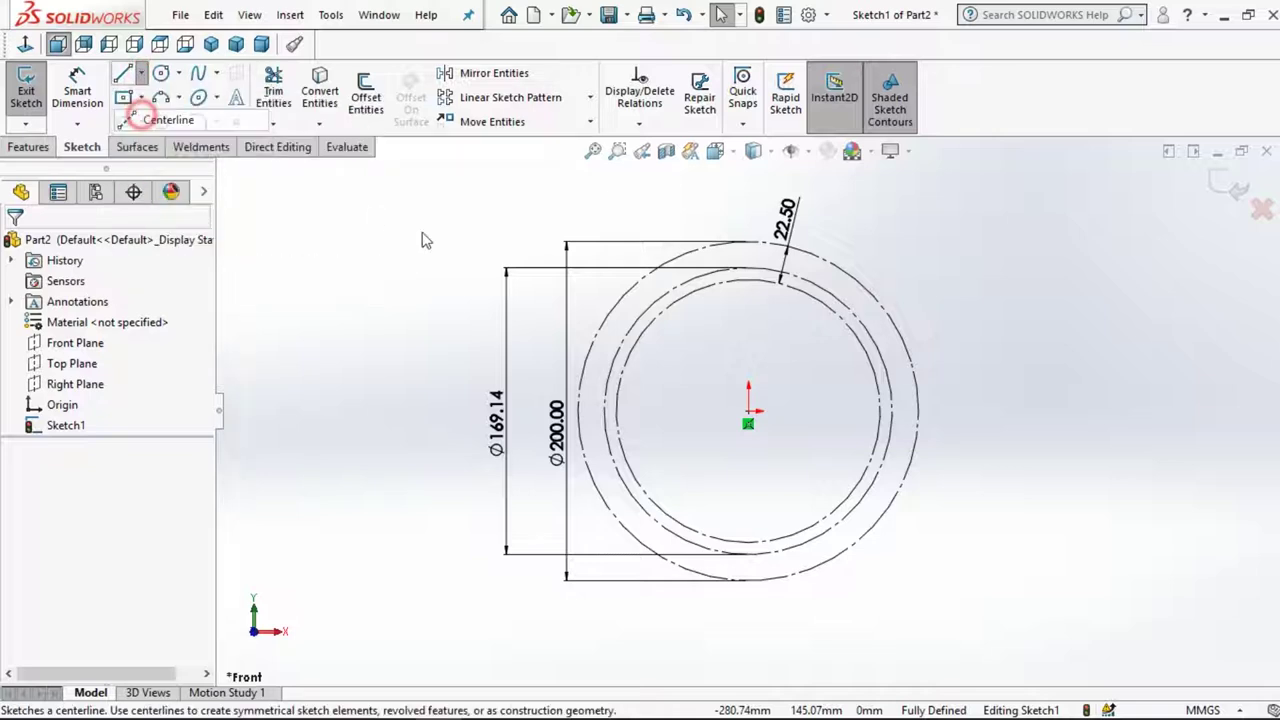
pyautogui.click(750, 412)
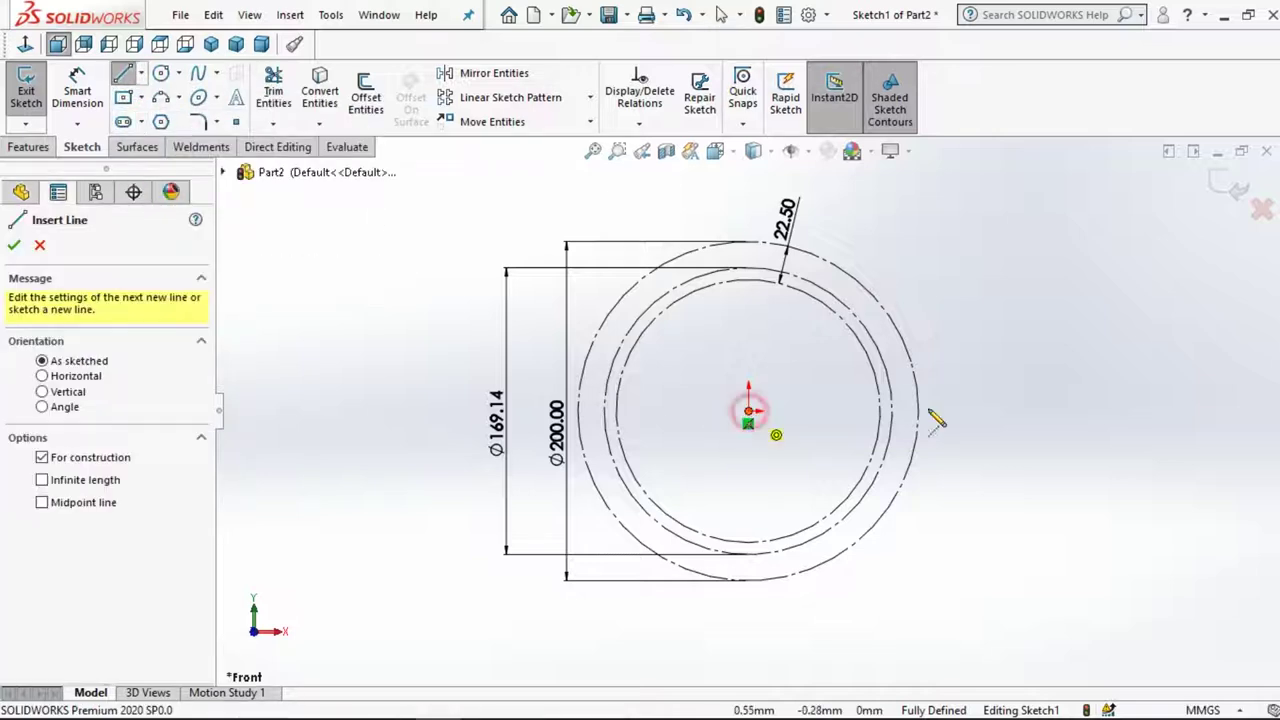
pyautogui.click(1026, 401)
pyautogui.press('Escape')
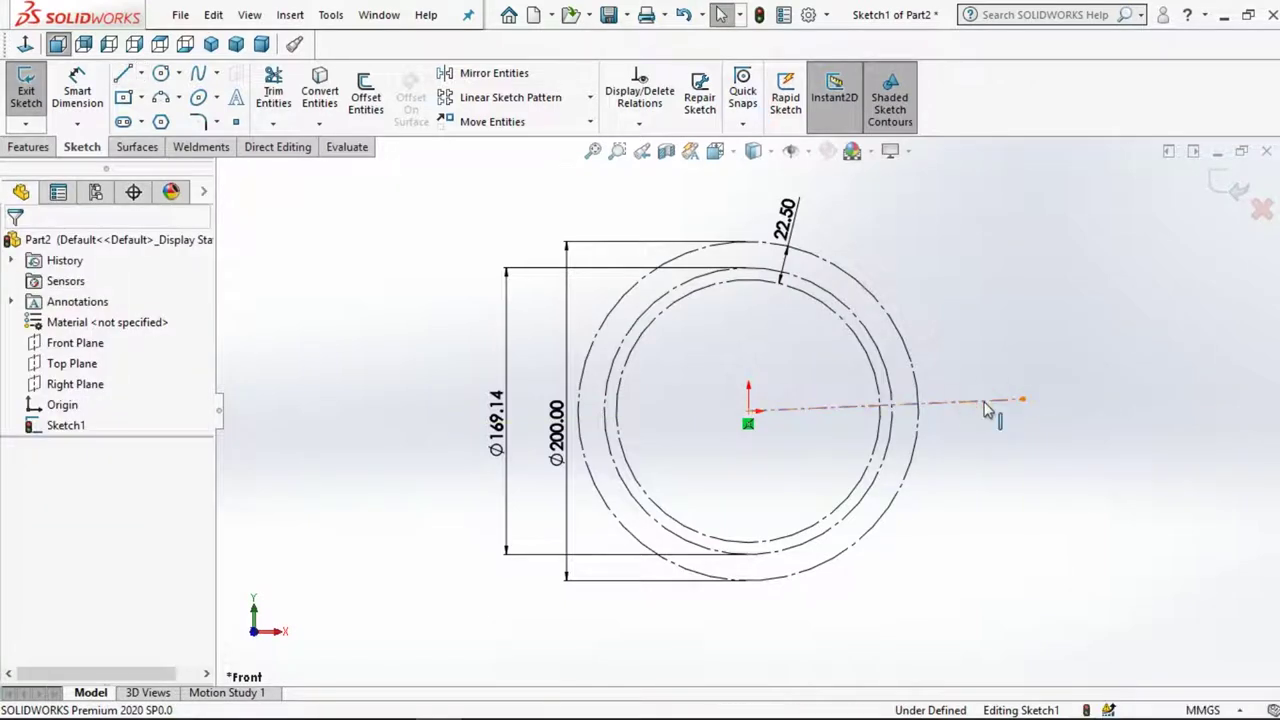
pyautogui.click(985, 404)
pyautogui.click(1037, 322)
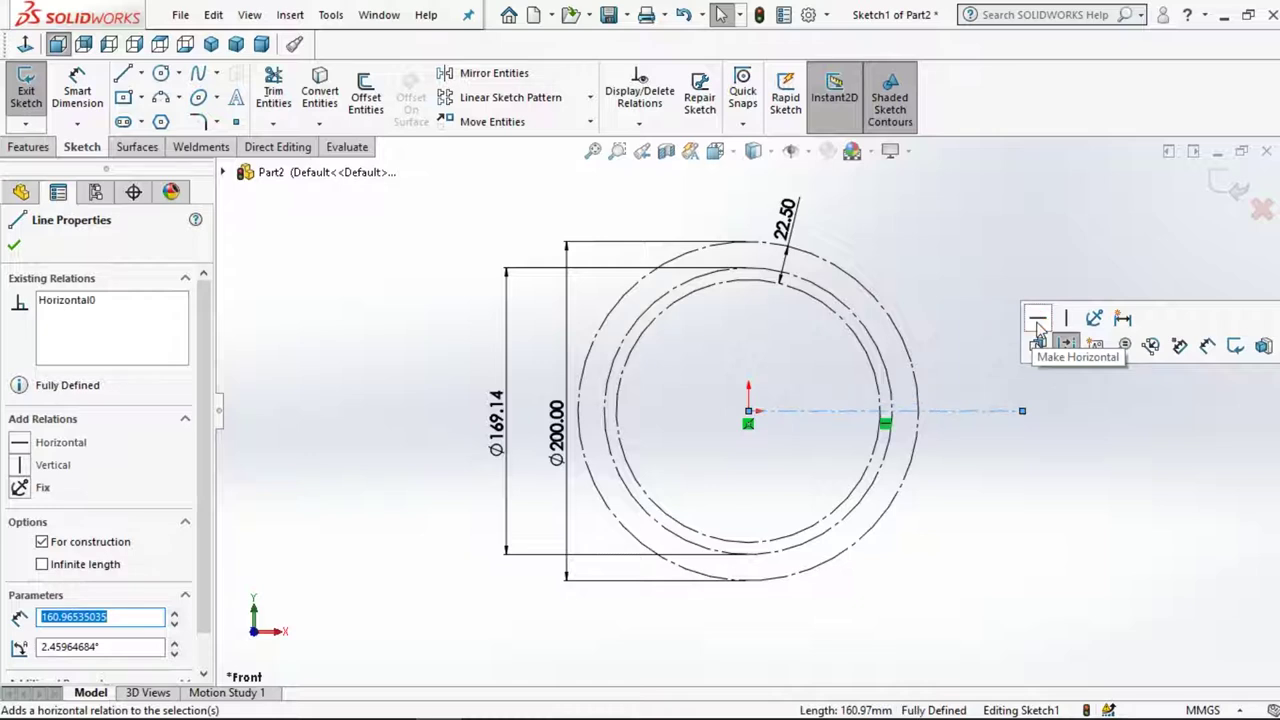
pyautogui.press('Escape')
# Draw two more centerlines from the origin, angled slightly up to the right
pyautogui.click(141, 73)
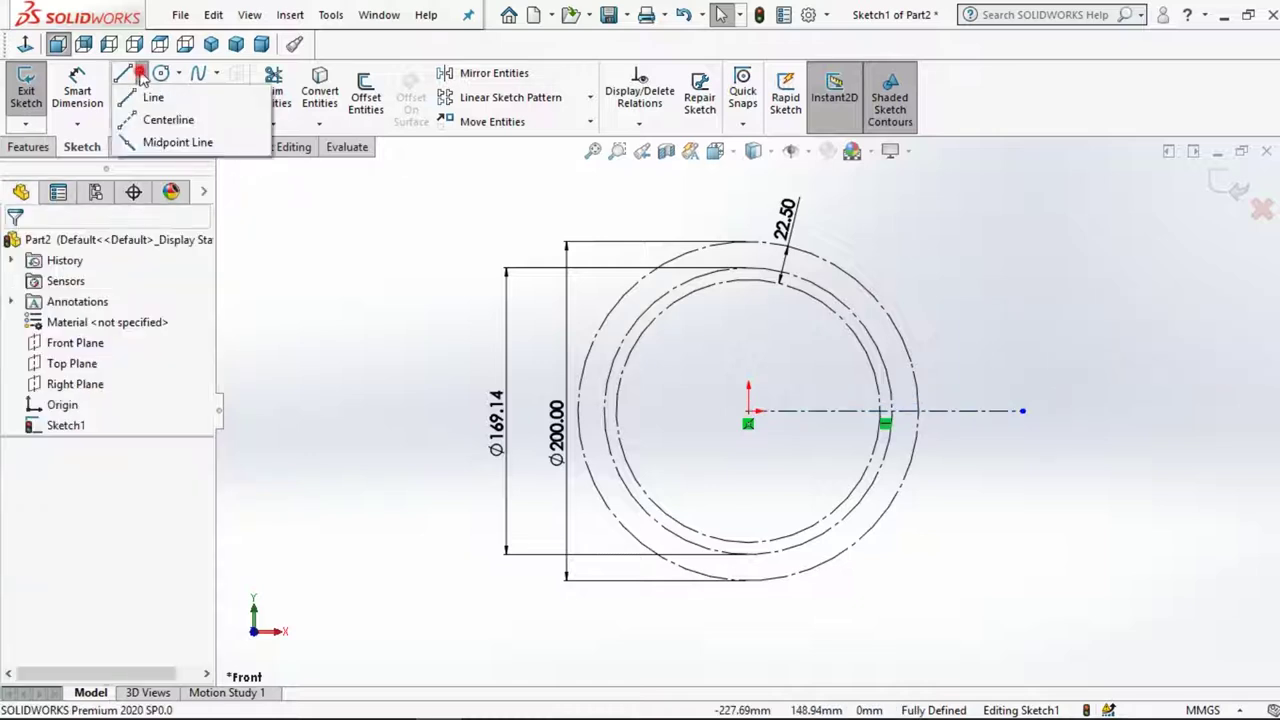
pyautogui.click(135, 120)
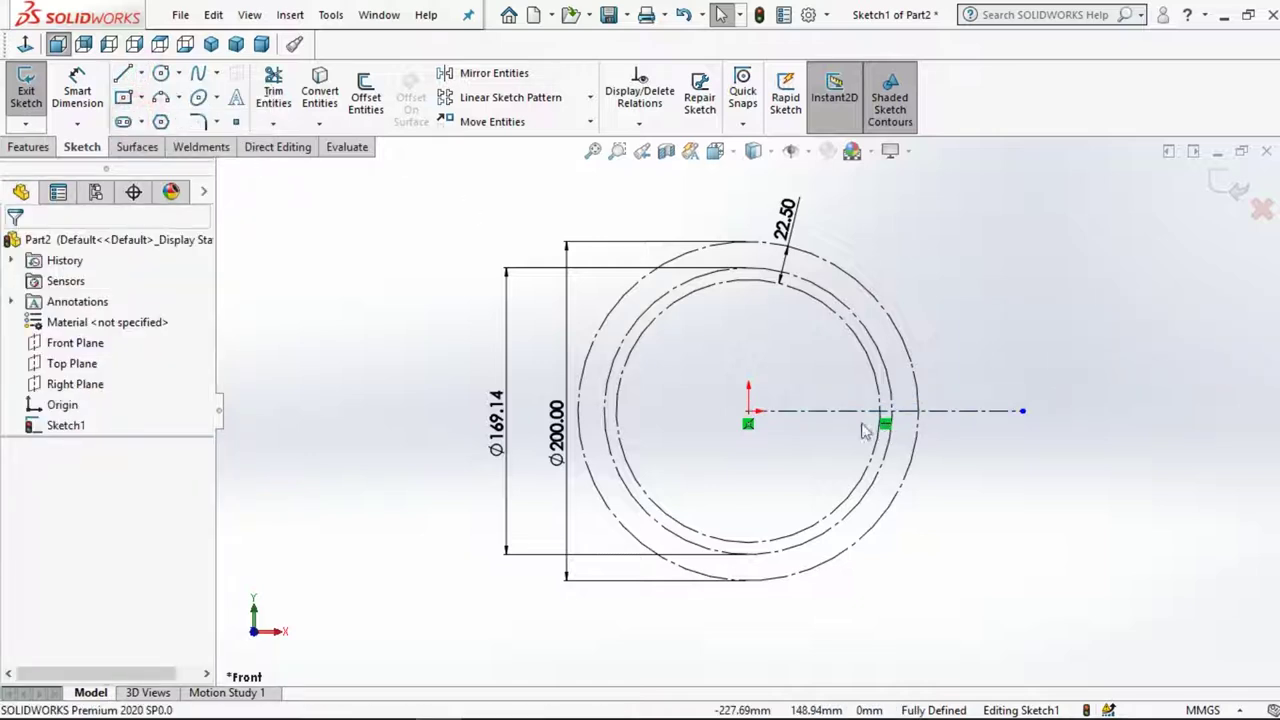
pyautogui.click(748, 410)
pyautogui.click(962, 317)
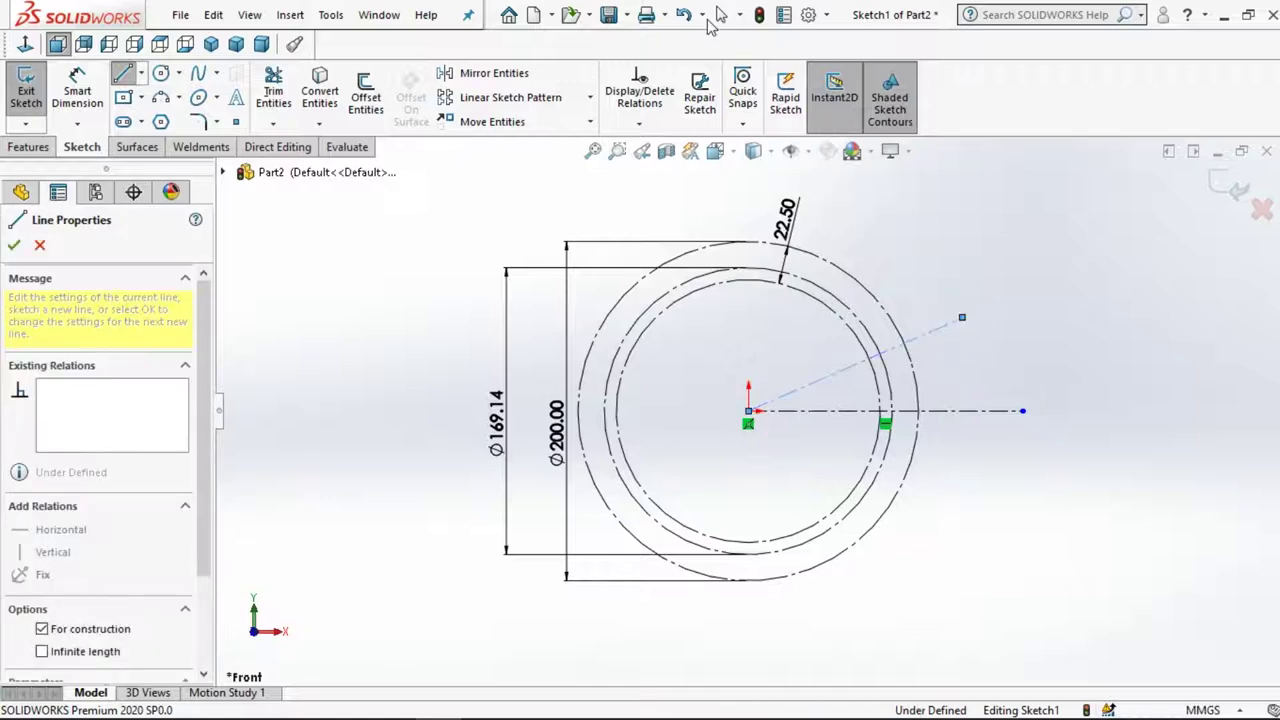
pyautogui.press('Escape')
pyautogui.press('Escape')
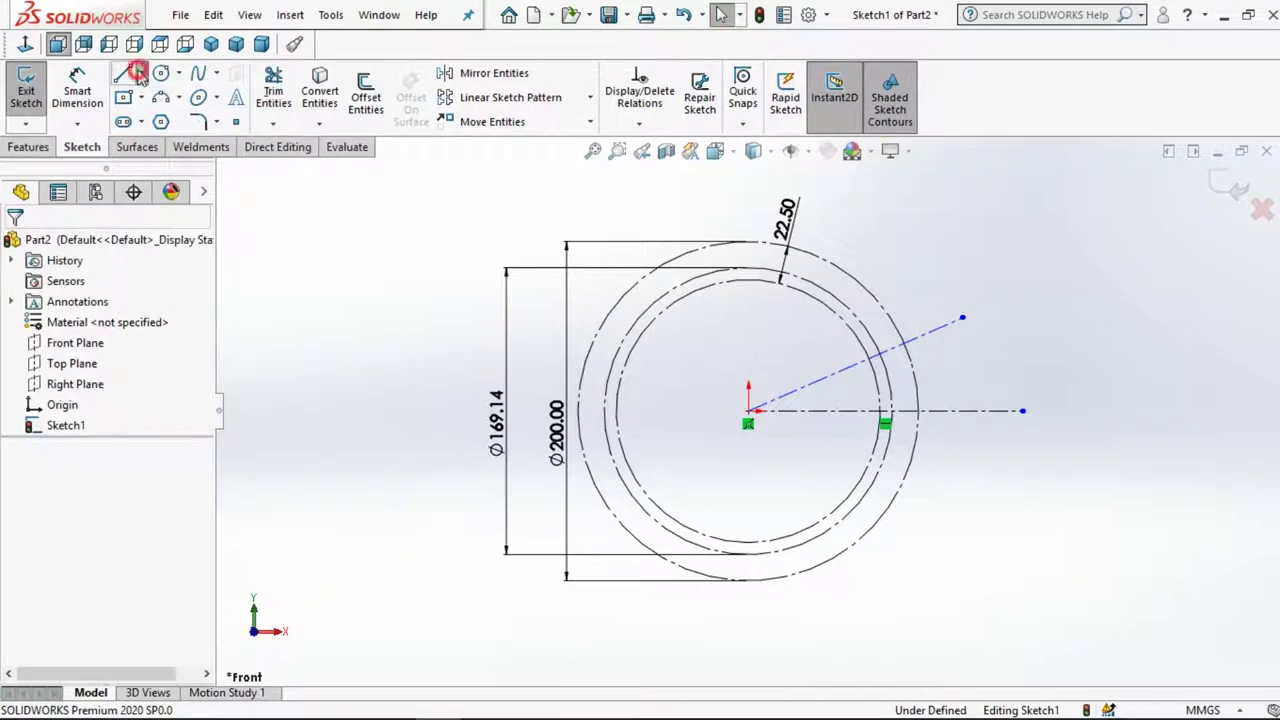
pyautogui.click(139, 76)
pyautogui.click(150, 117)
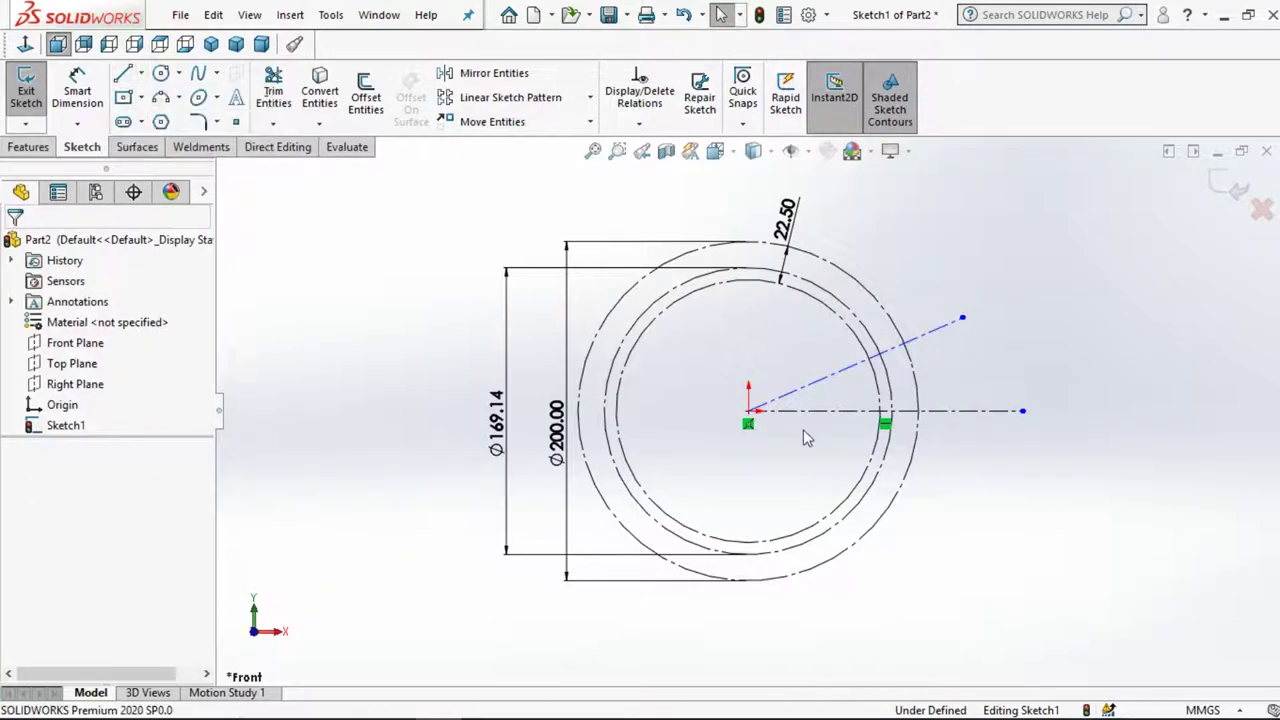
pyautogui.click(750, 412)
pyautogui.click(1022, 410)
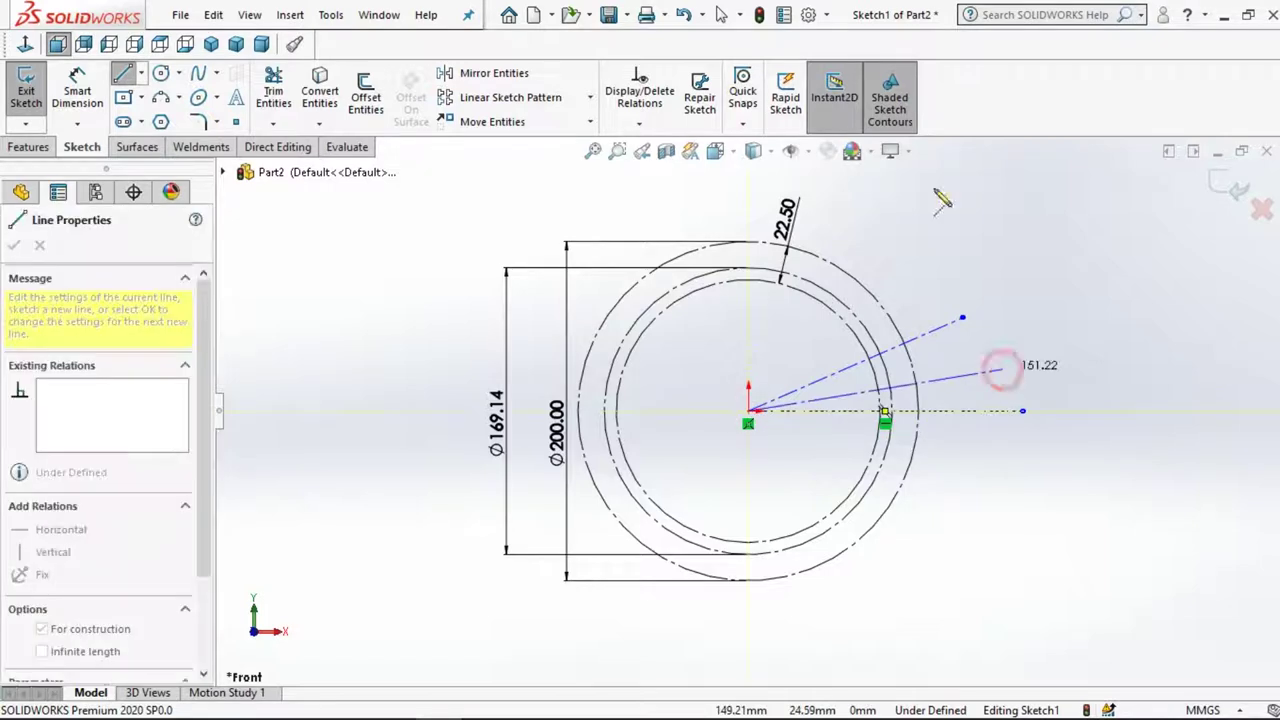
pyautogui.press('Escape')
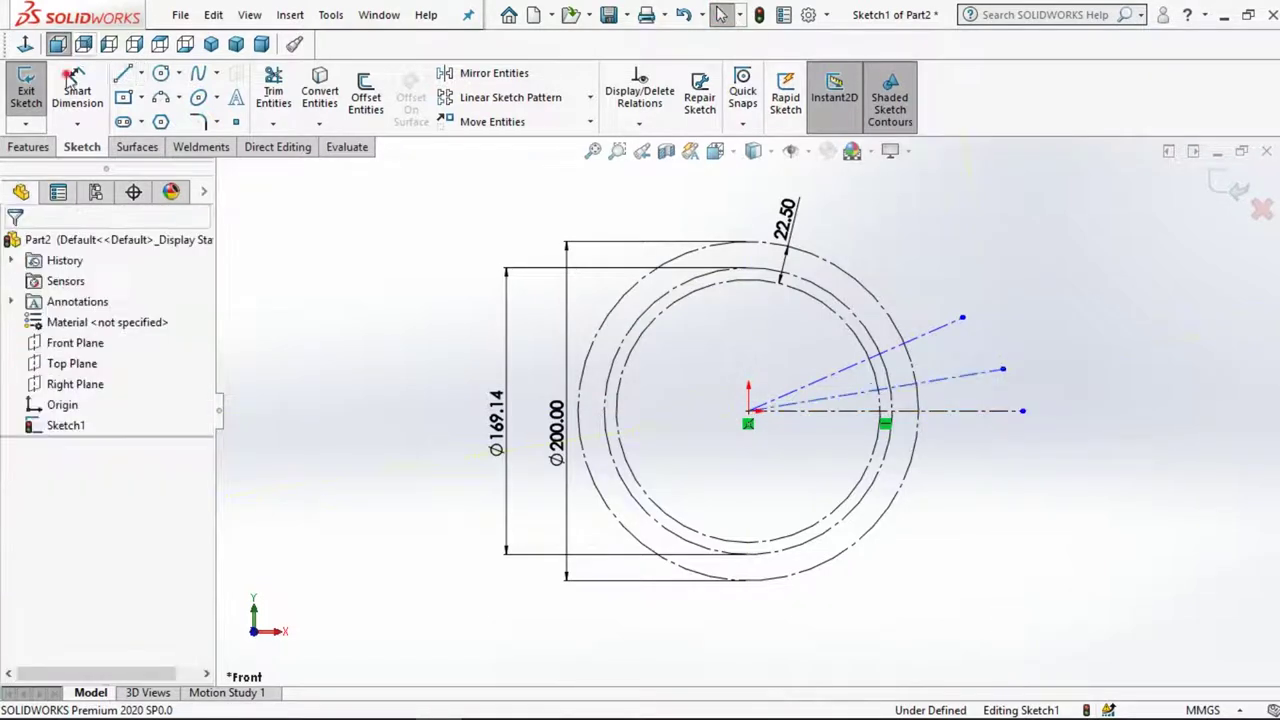
pyautogui.click(77, 88)
# Angle the lower centerline 5° above horizontal and the upper one 20° above it
pyautogui.click(986, 412)
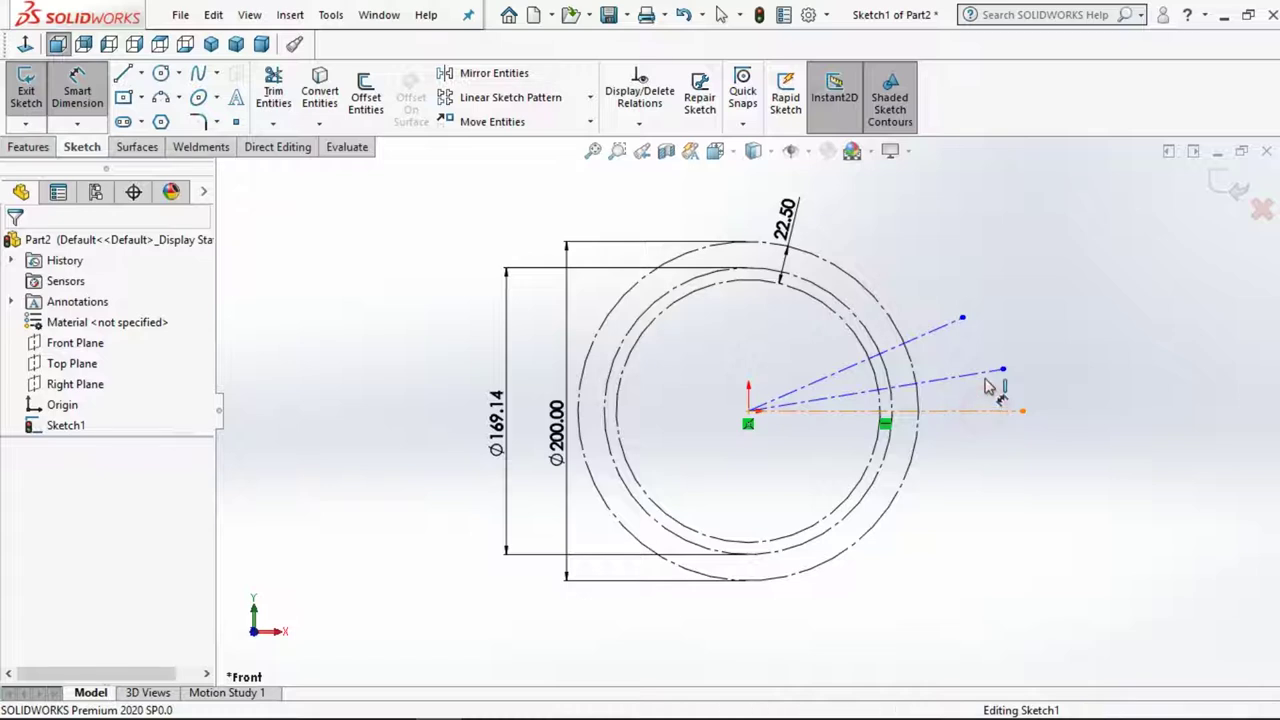
pyautogui.click(992, 373)
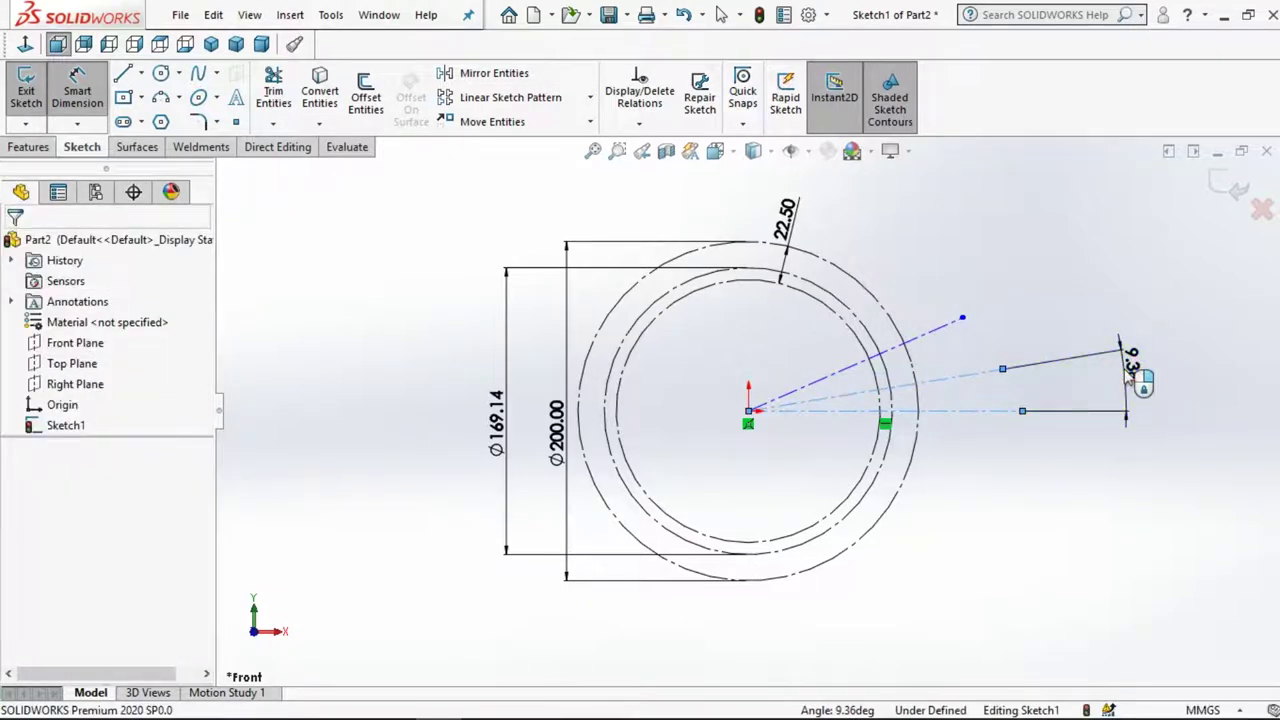
pyautogui.click(1128, 370)
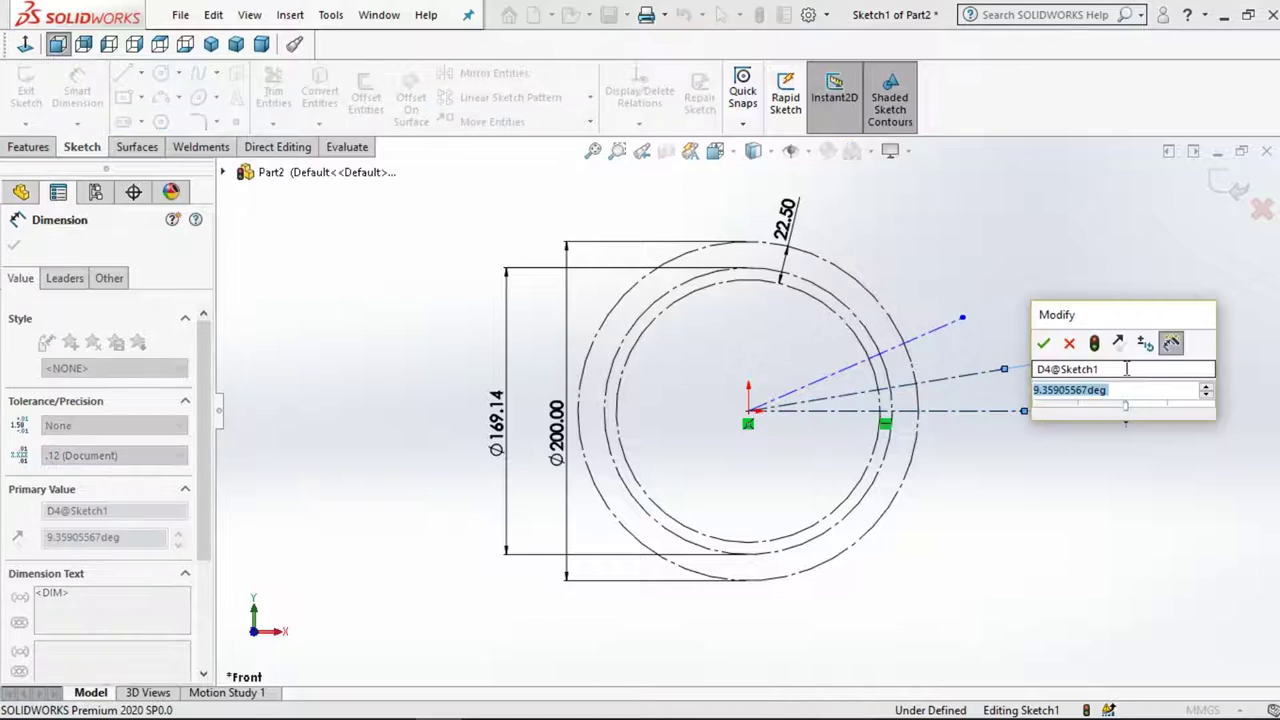
pyautogui.write('5')
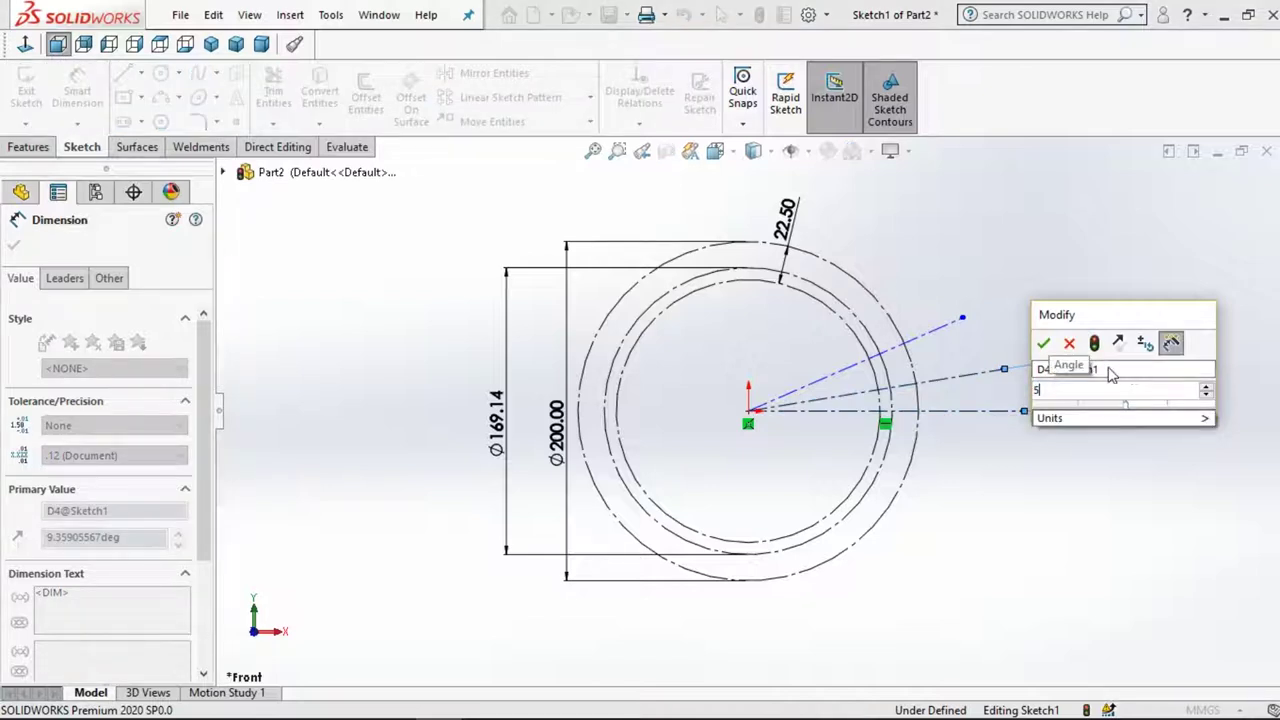
pyautogui.click(1066, 345)
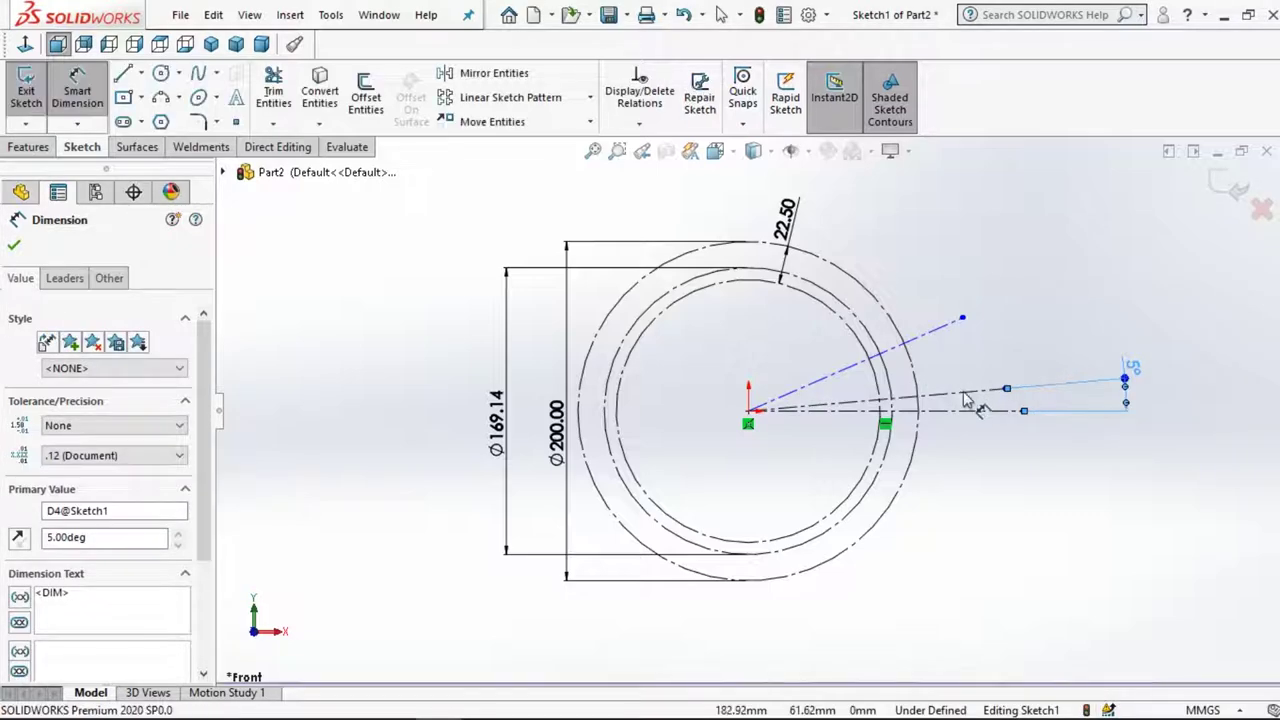
pyautogui.click(962, 392)
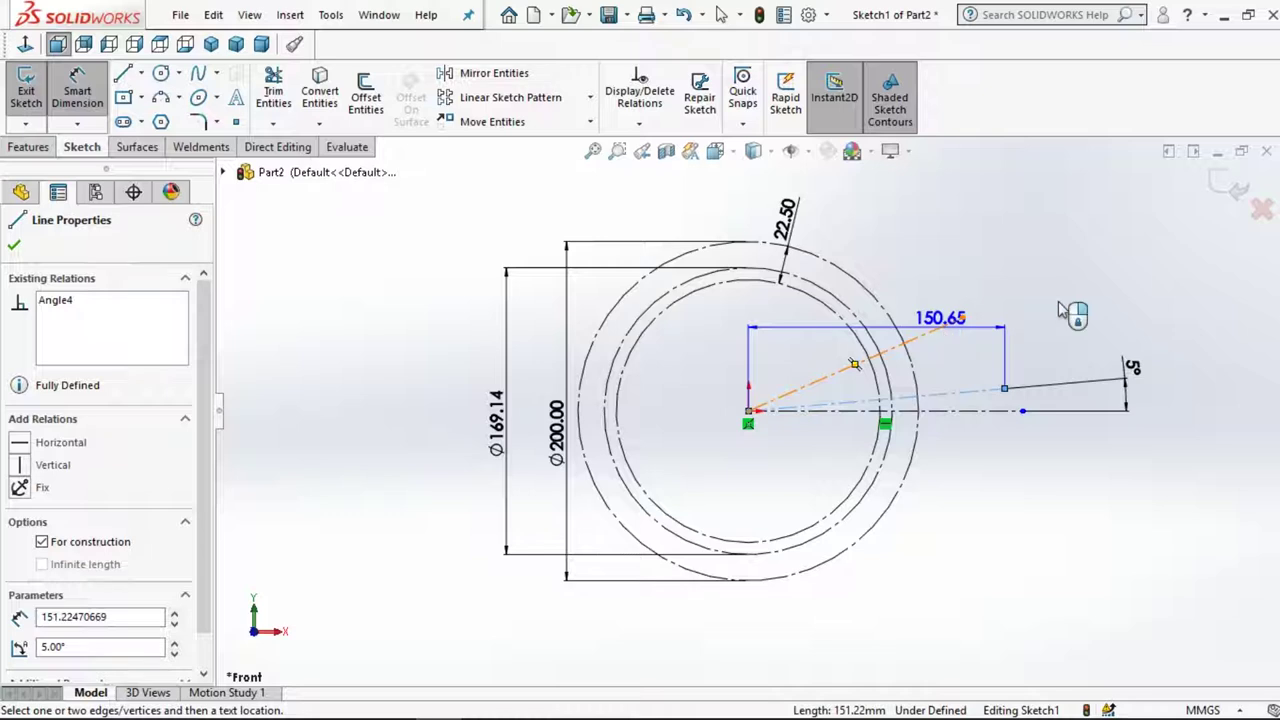
pyautogui.click(955, 320)
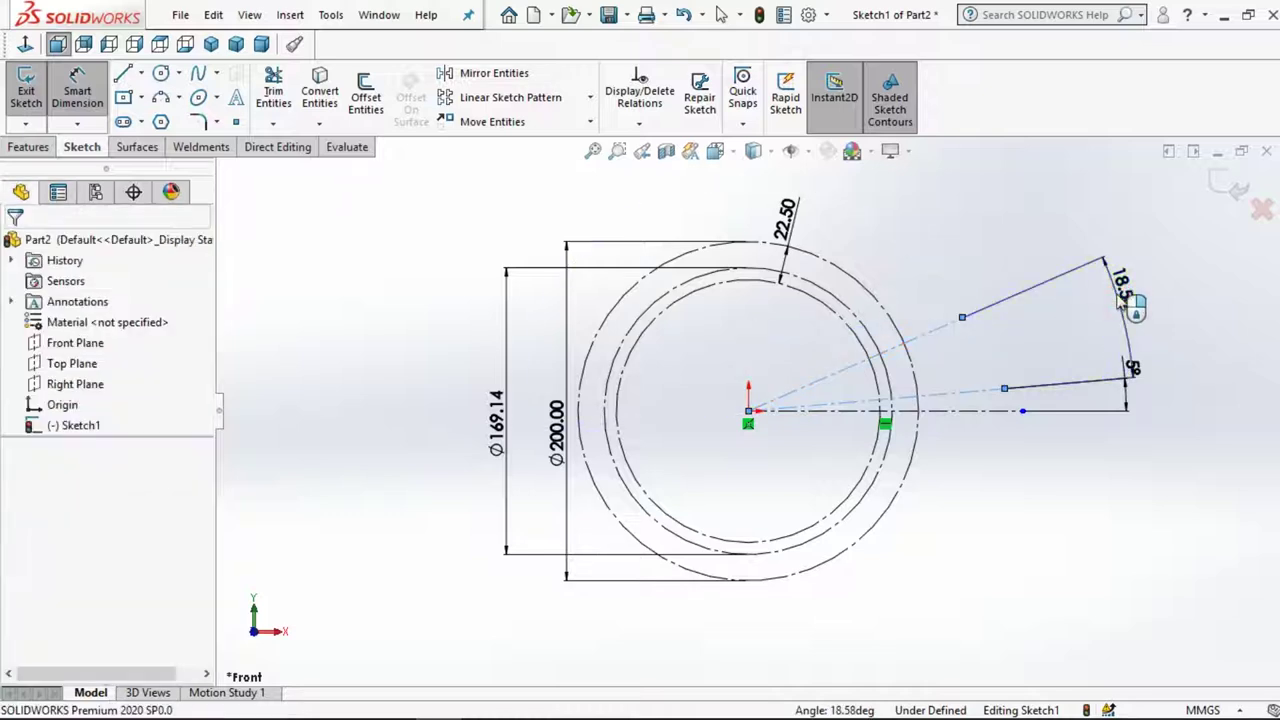
pyautogui.click(1120, 300)
pyautogui.write('20')
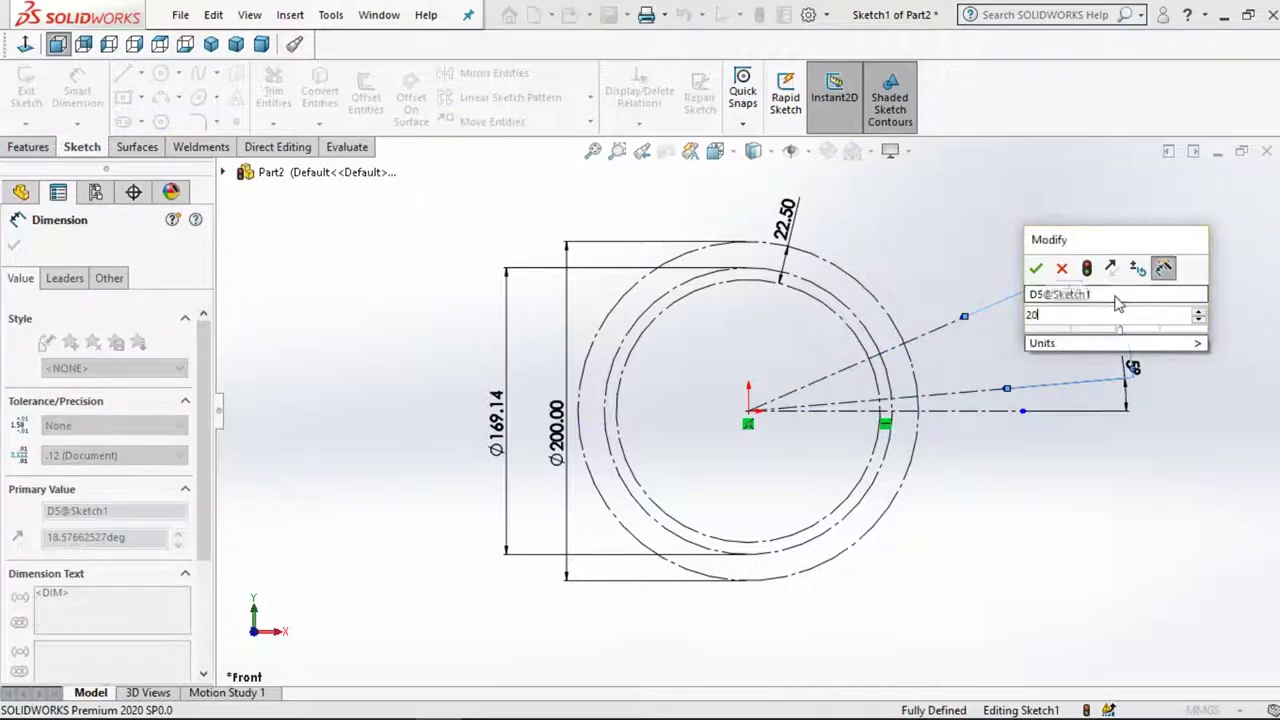
pyautogui.press('Return')
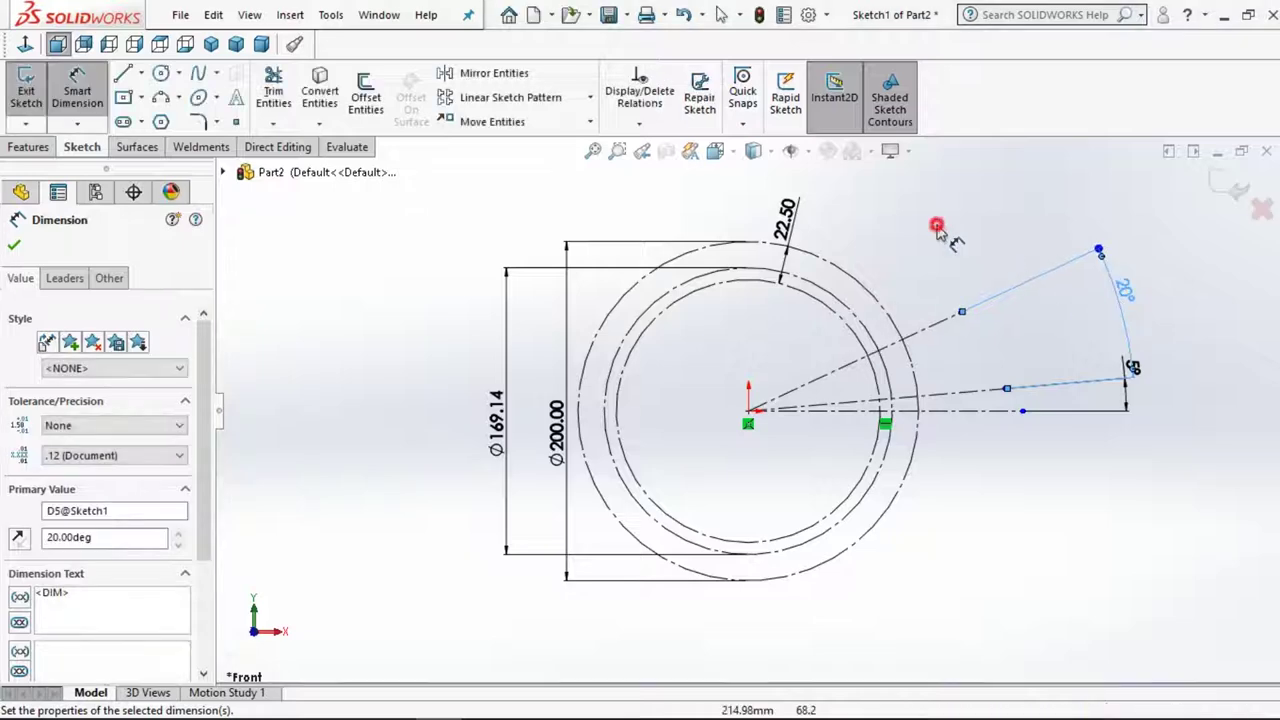
pyautogui.press('Escape')
# Draw a fourth centerline from the origin between the angled lines
pyautogui.click(141, 73)
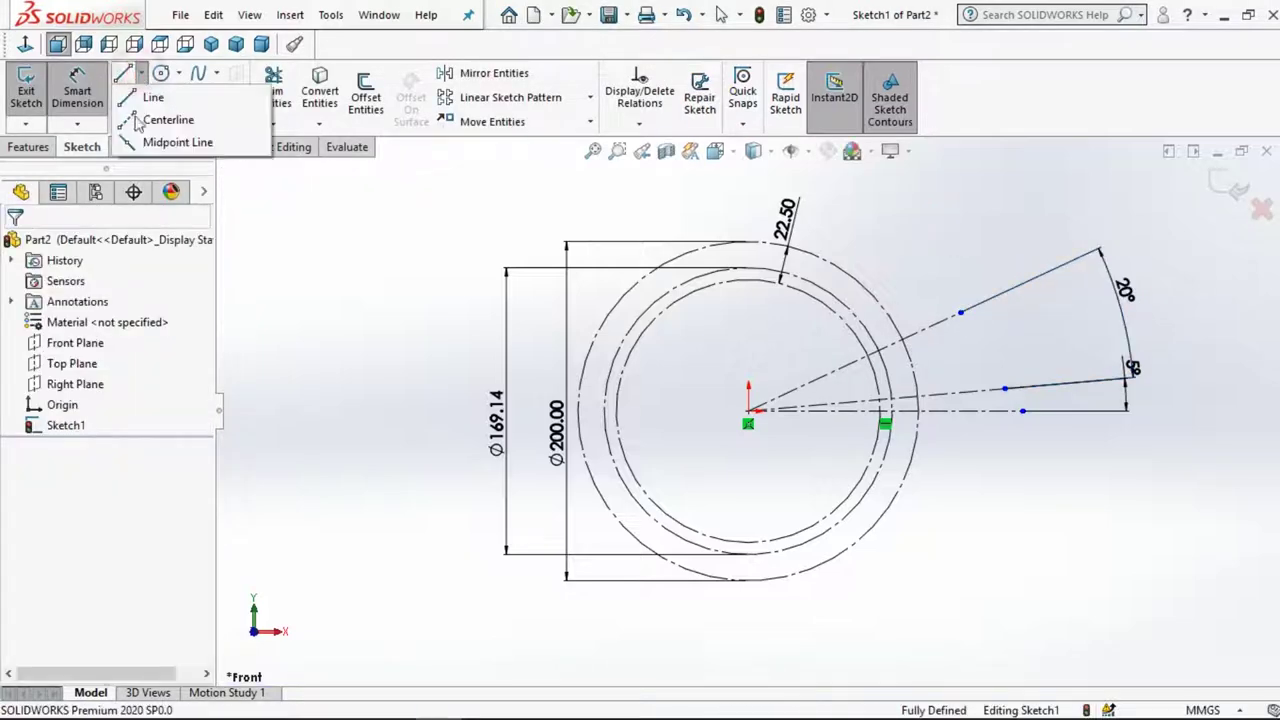
pyautogui.click(160, 119)
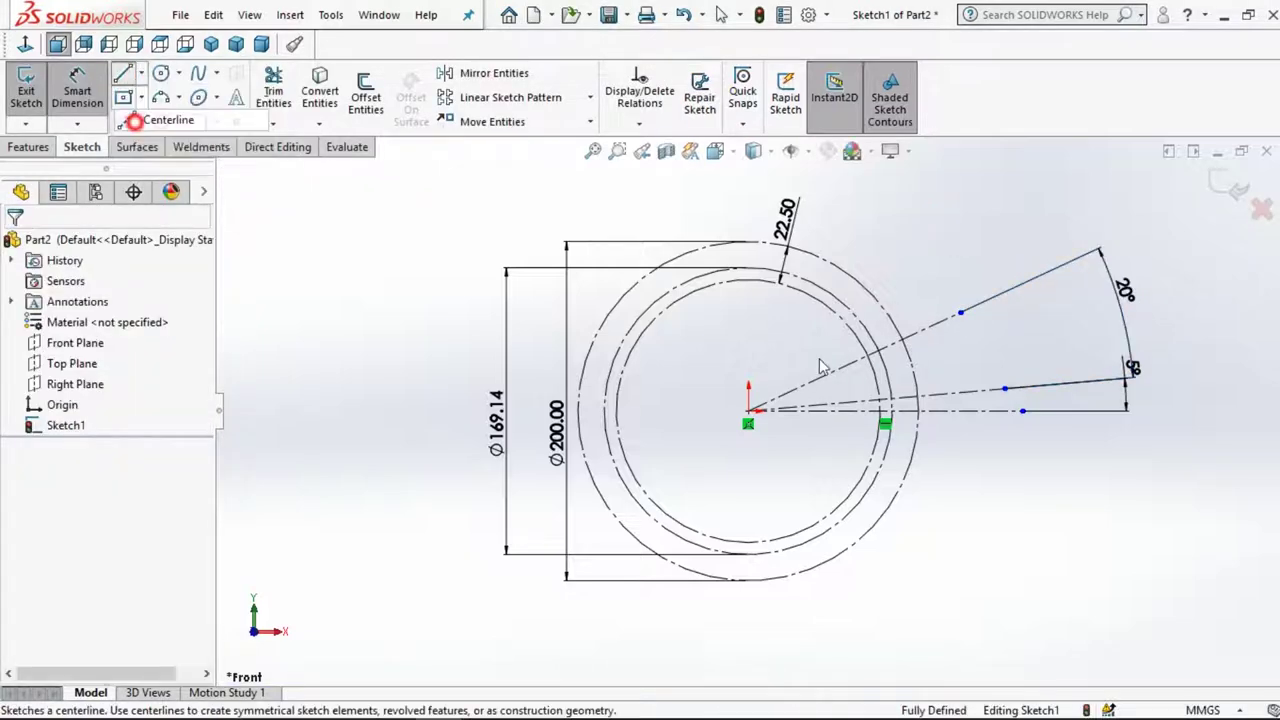
pyautogui.click(751, 412)
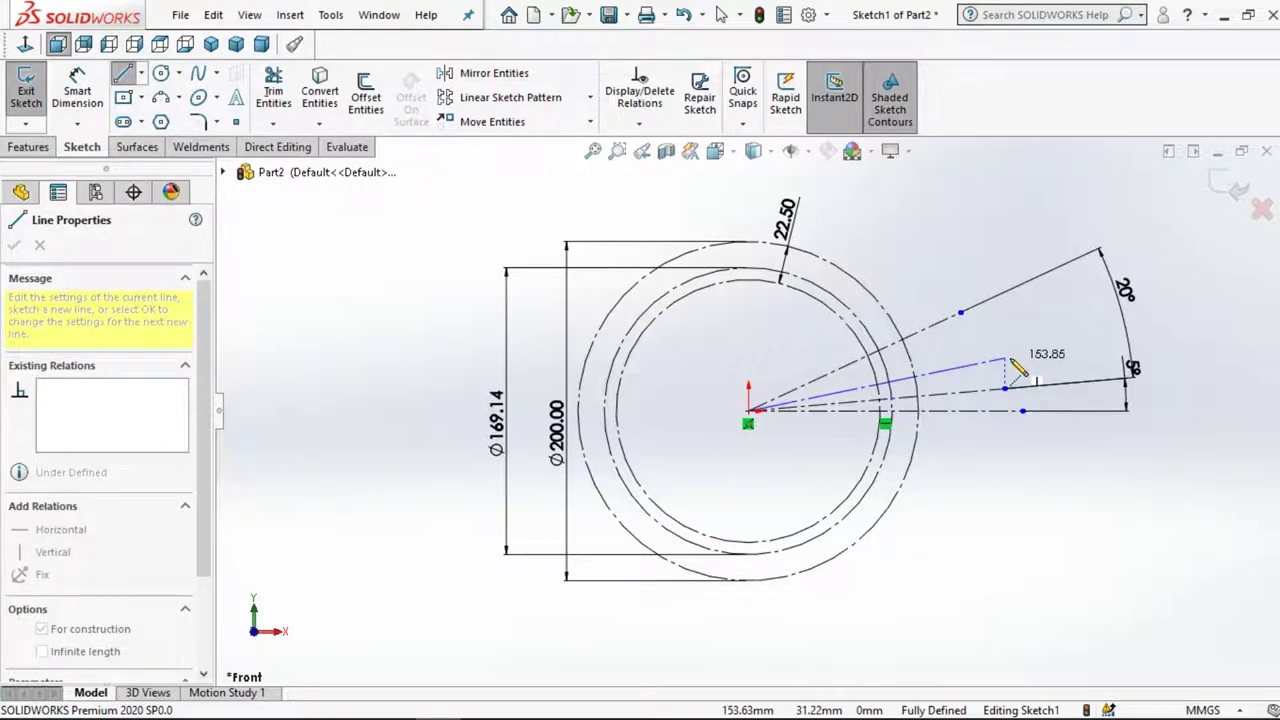
pyautogui.click(1005, 358)
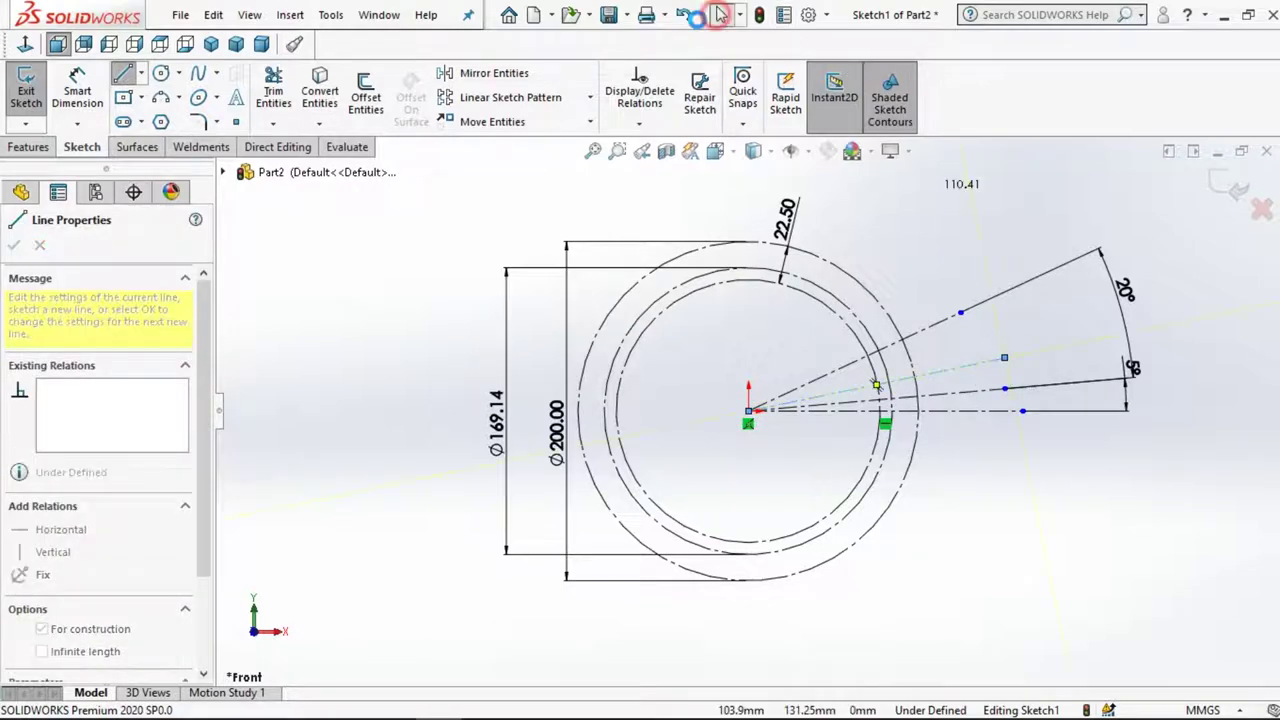
pyautogui.click(720, 14)
# Dimension the new centerline at 10° from the horizontal centerline
pyautogui.click(77, 90)
pyautogui.click(982, 362)
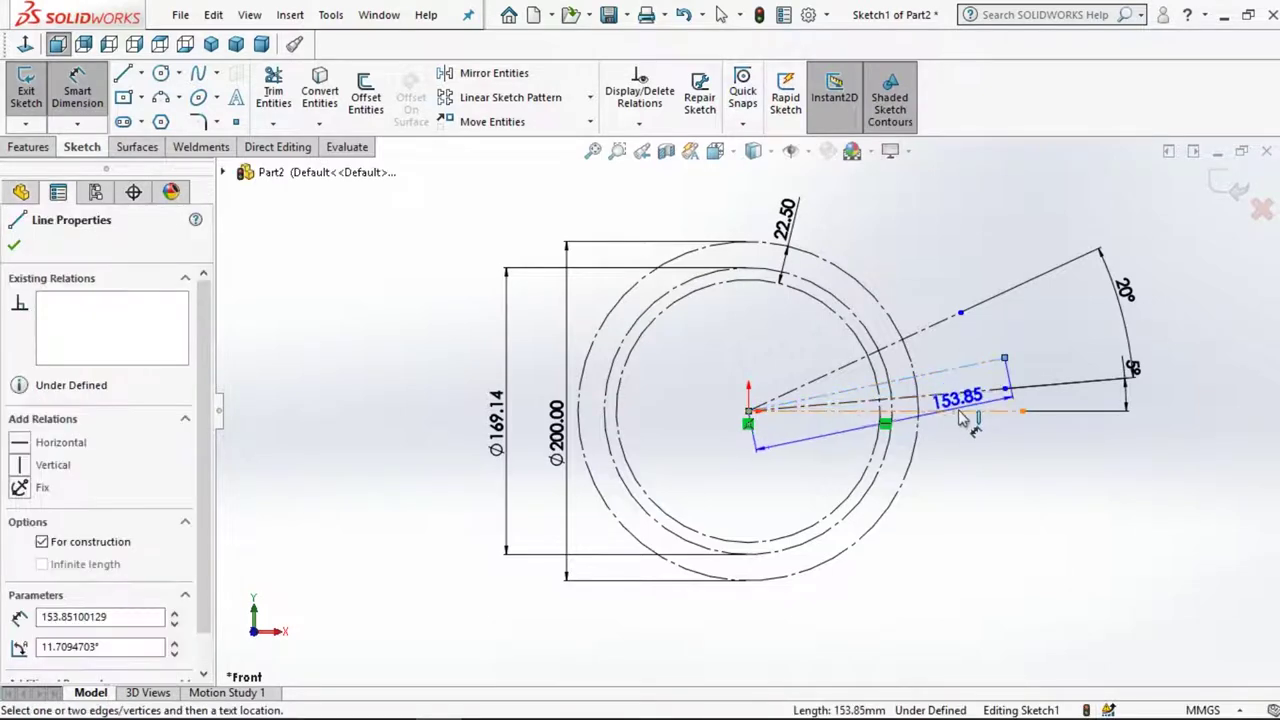
pyautogui.click(965, 410)
pyautogui.click(1178, 348)
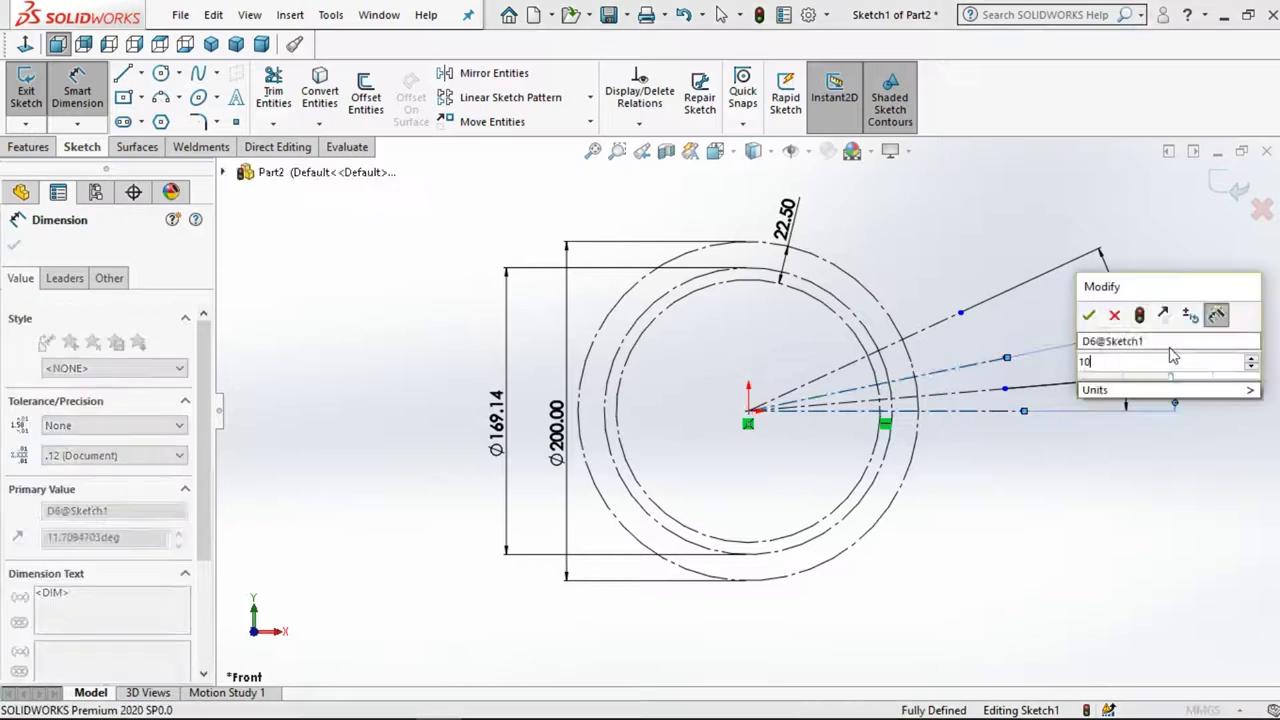
pyautogui.write('10')
pyautogui.press('Return')
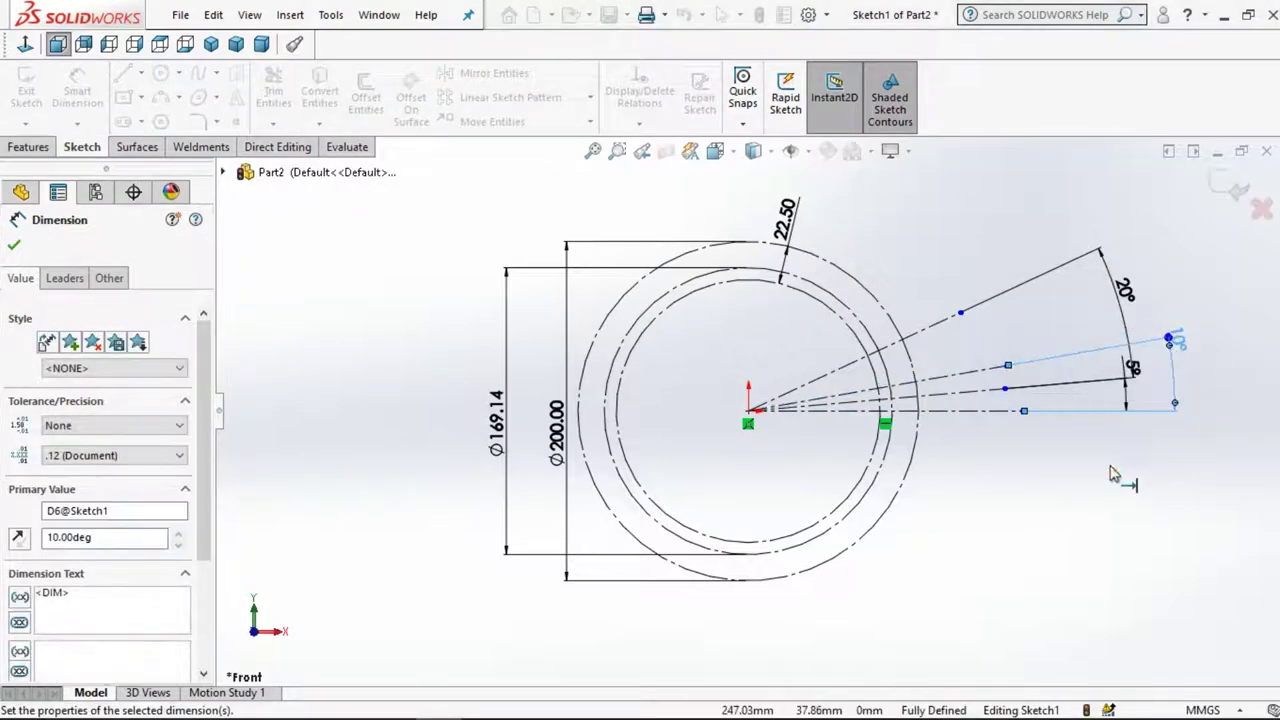
pyautogui.press('Escape')
pyautogui.press('f')
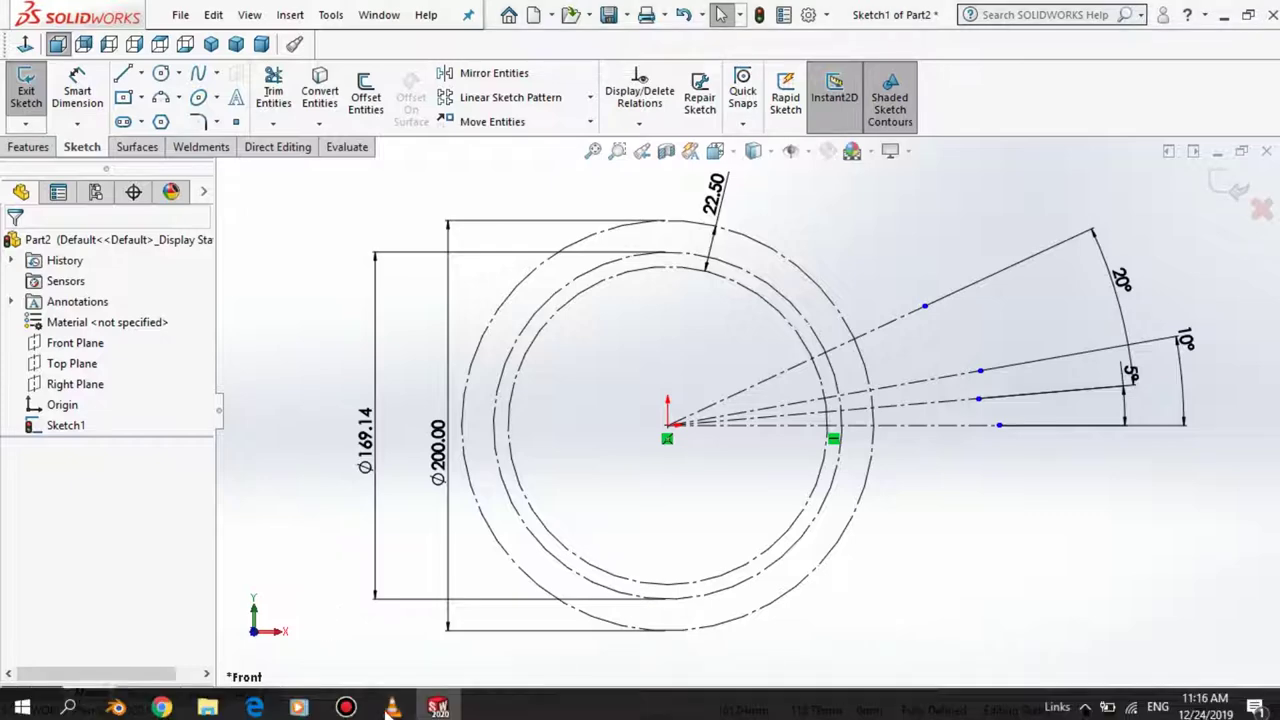
pyautogui.click(345, 703)
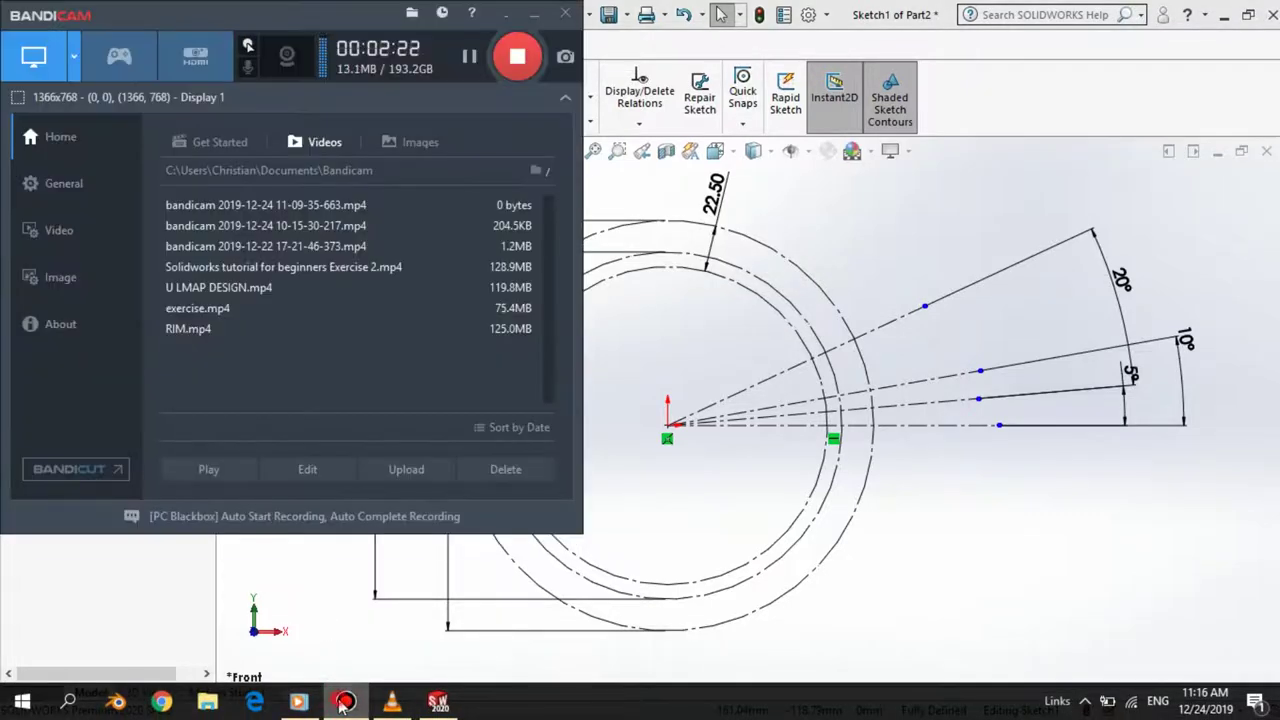
pyautogui.click(345, 703)
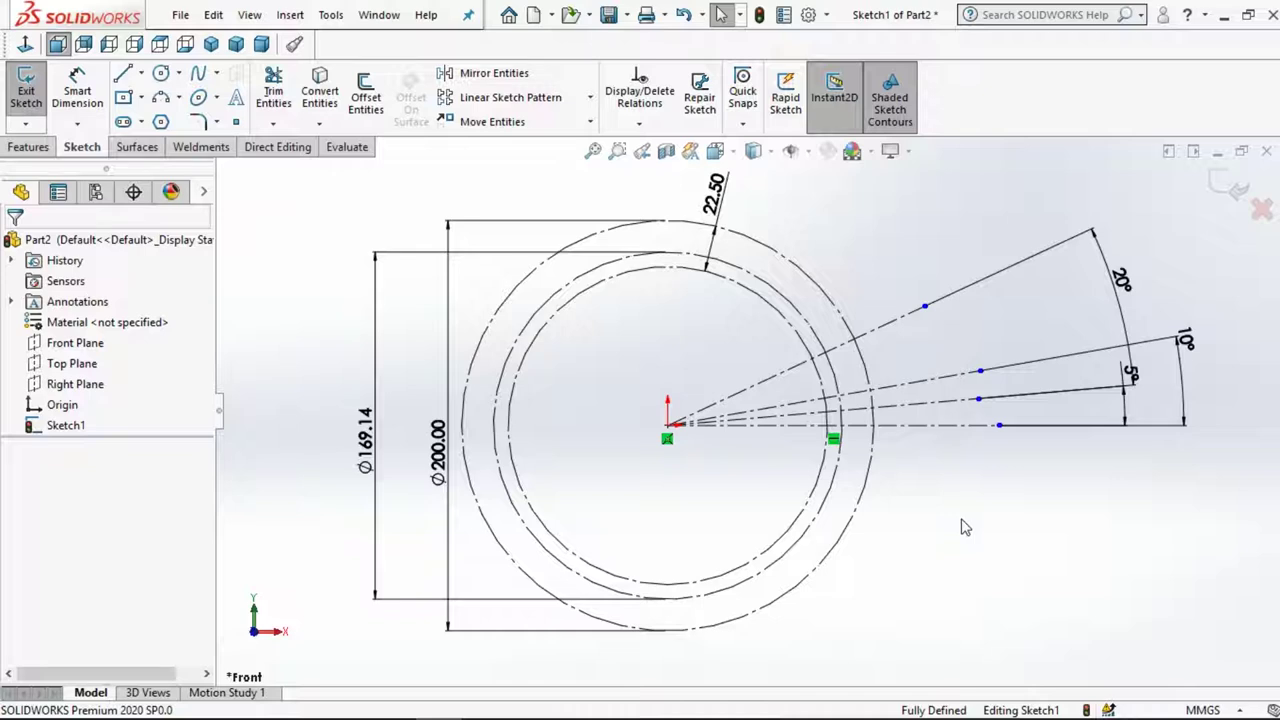
pyautogui.scroll(-2, 1057, 306)
pyautogui.scroll(-1, 720, 515)
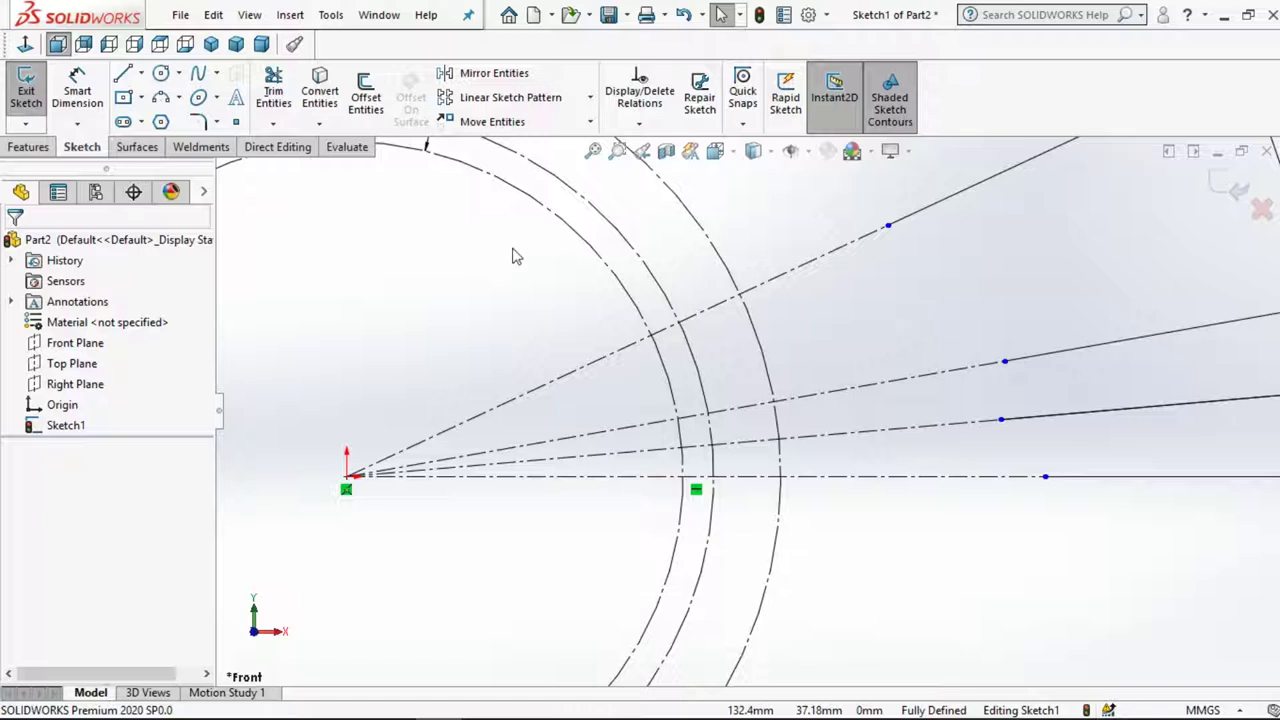
# Draw a three-point arc from the middle circle to the outer circle between the 5° and 10° lines
pyautogui.click(160, 97)
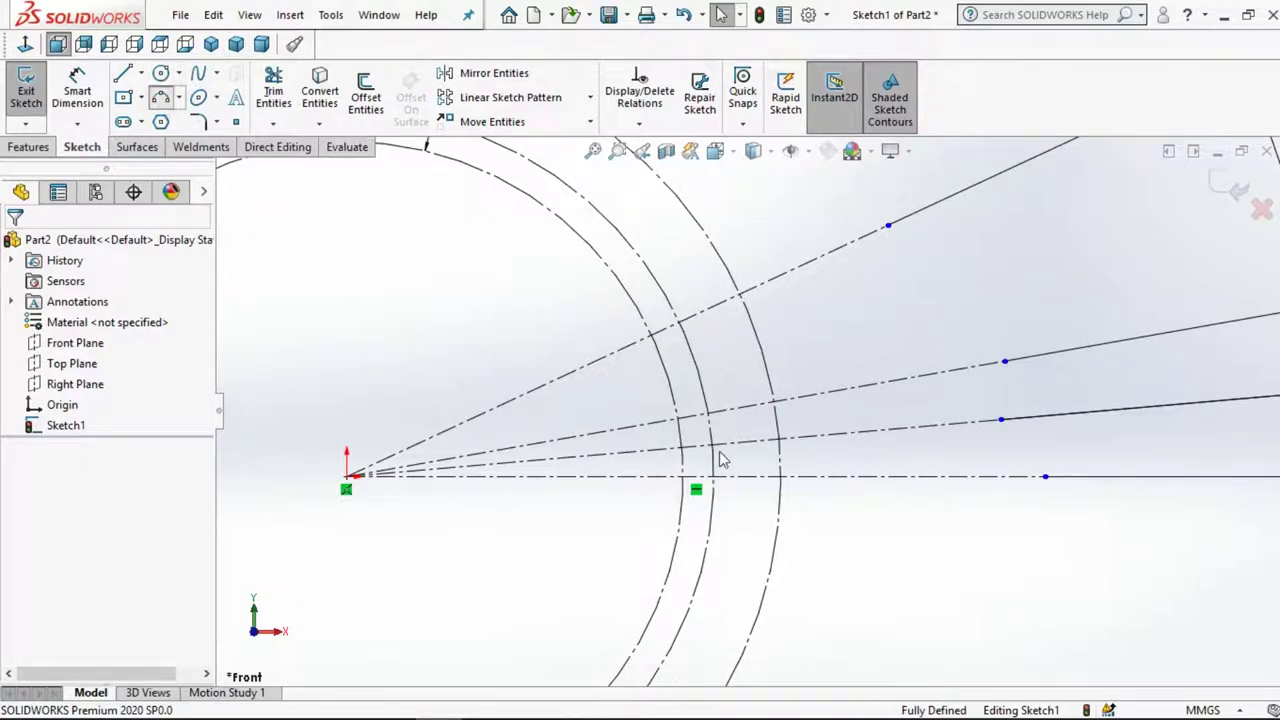
pyautogui.scroll(-1, 771, 446)
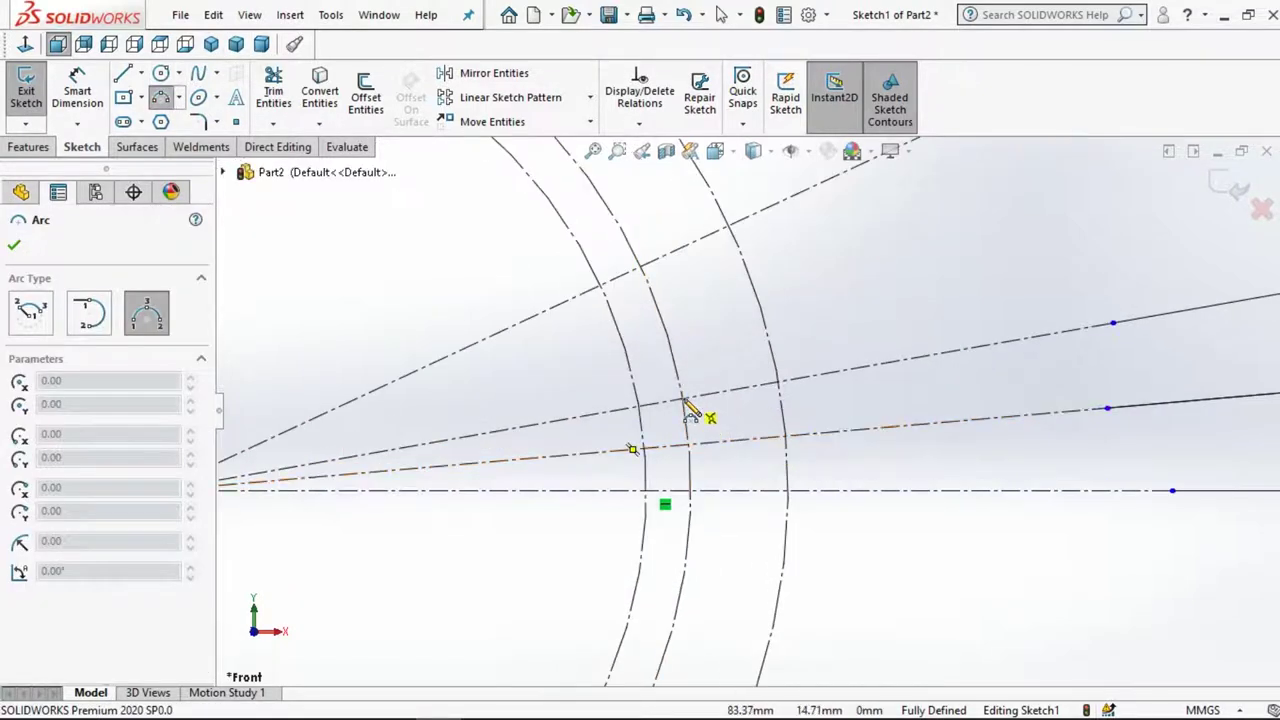
pyautogui.scroll(-1, 690, 402)
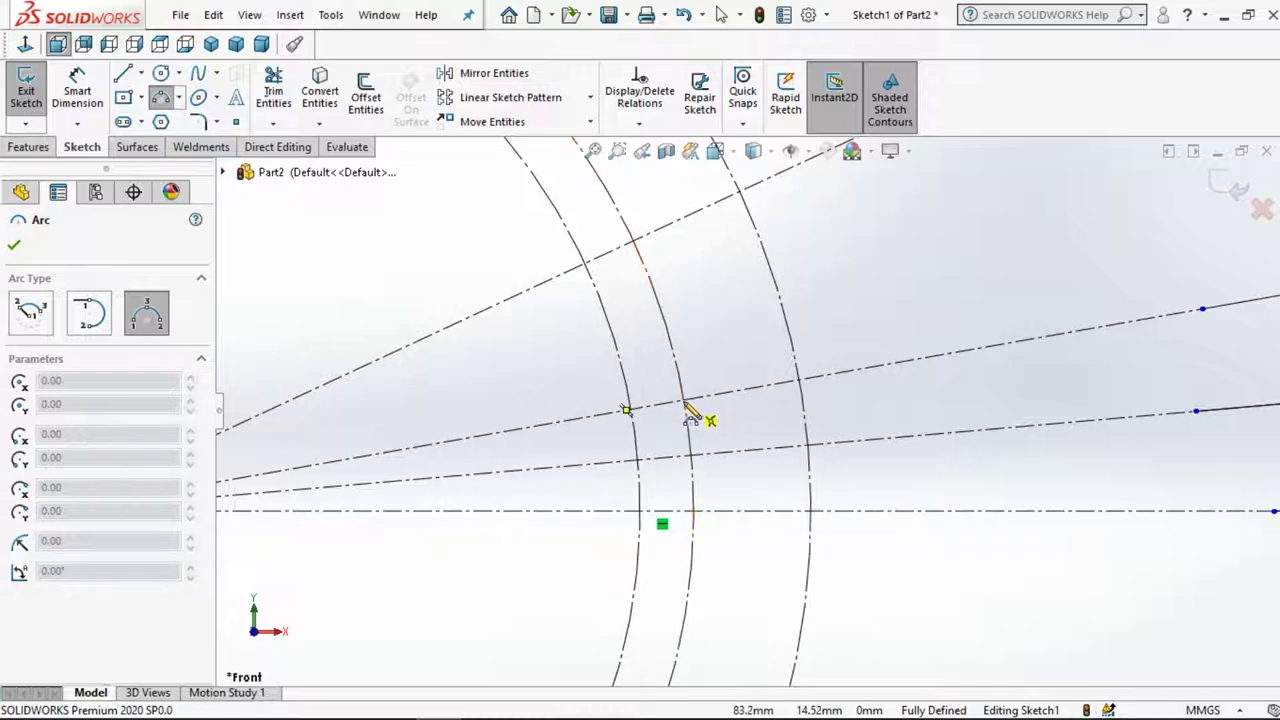
pyautogui.click(806, 445)
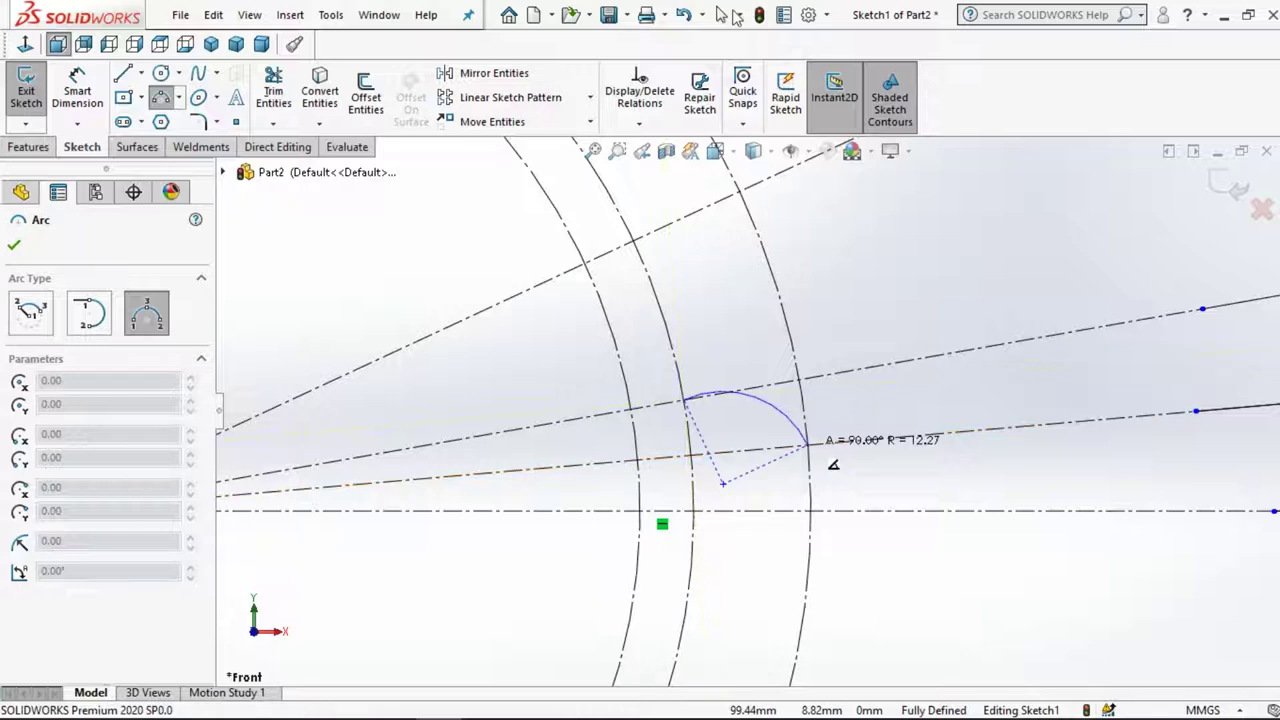
pyautogui.click(757, 423)
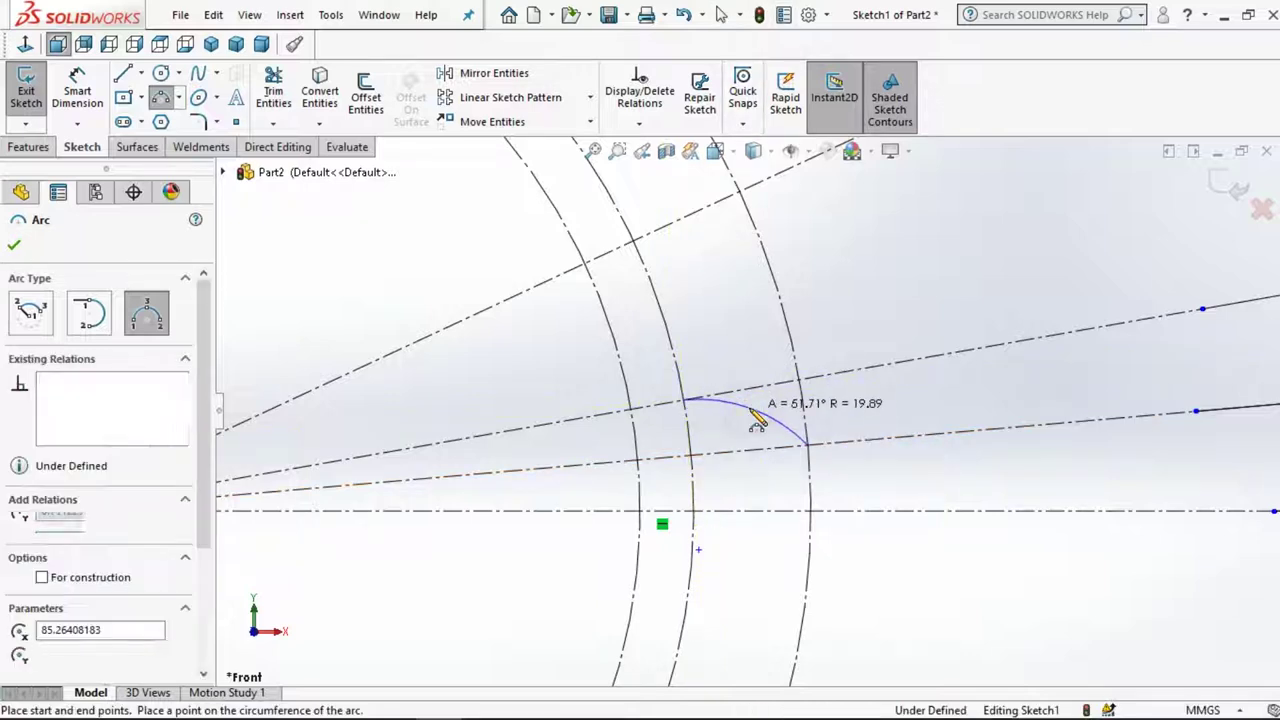
pyautogui.press('Escape')
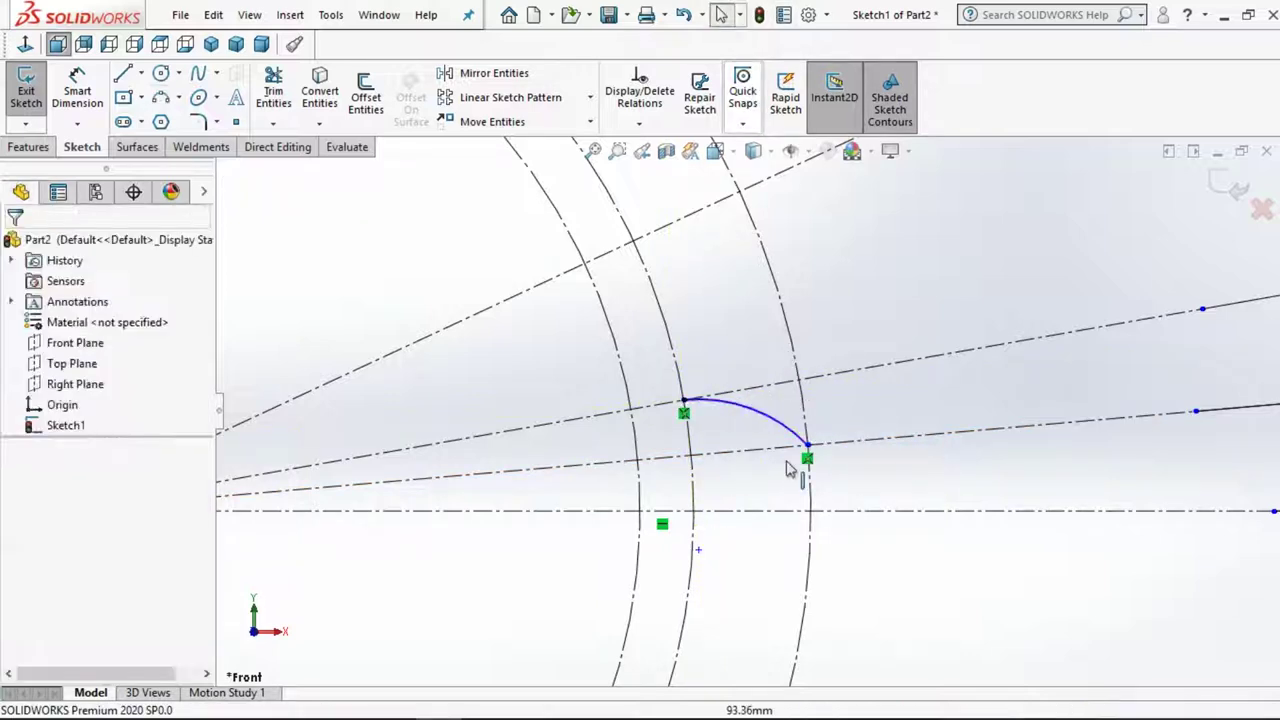
pyautogui.scroll(-2, 787, 463)
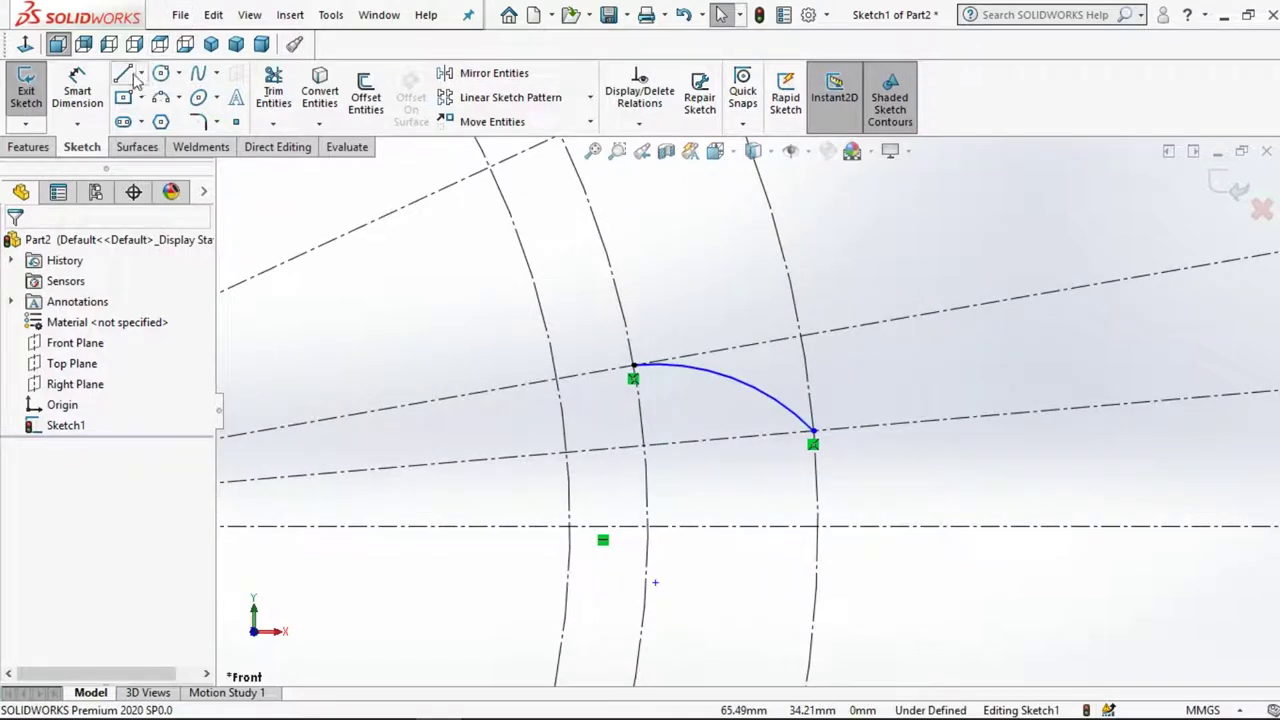
# Draw a short line from the inner circle to the arc's start, tangent to the arc
pyautogui.press('l')
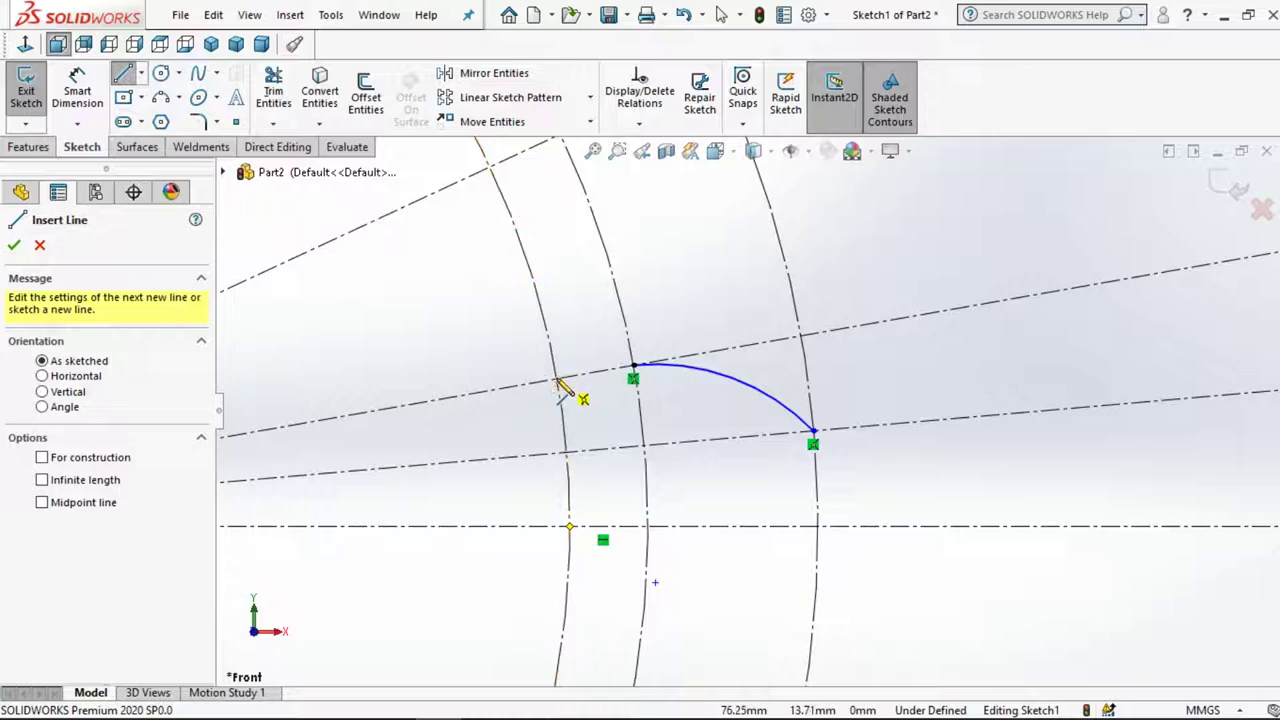
pyautogui.click(550, 380)
pyautogui.click(633, 366)
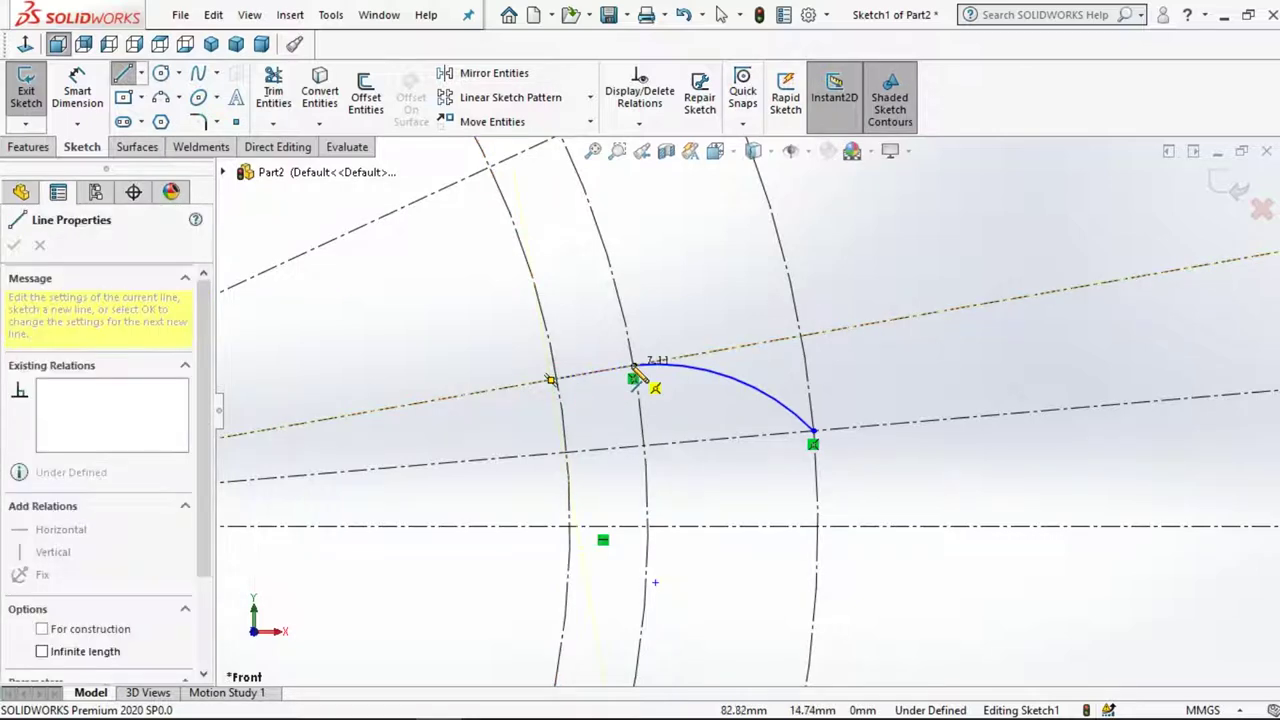
pyautogui.click(633, 366)
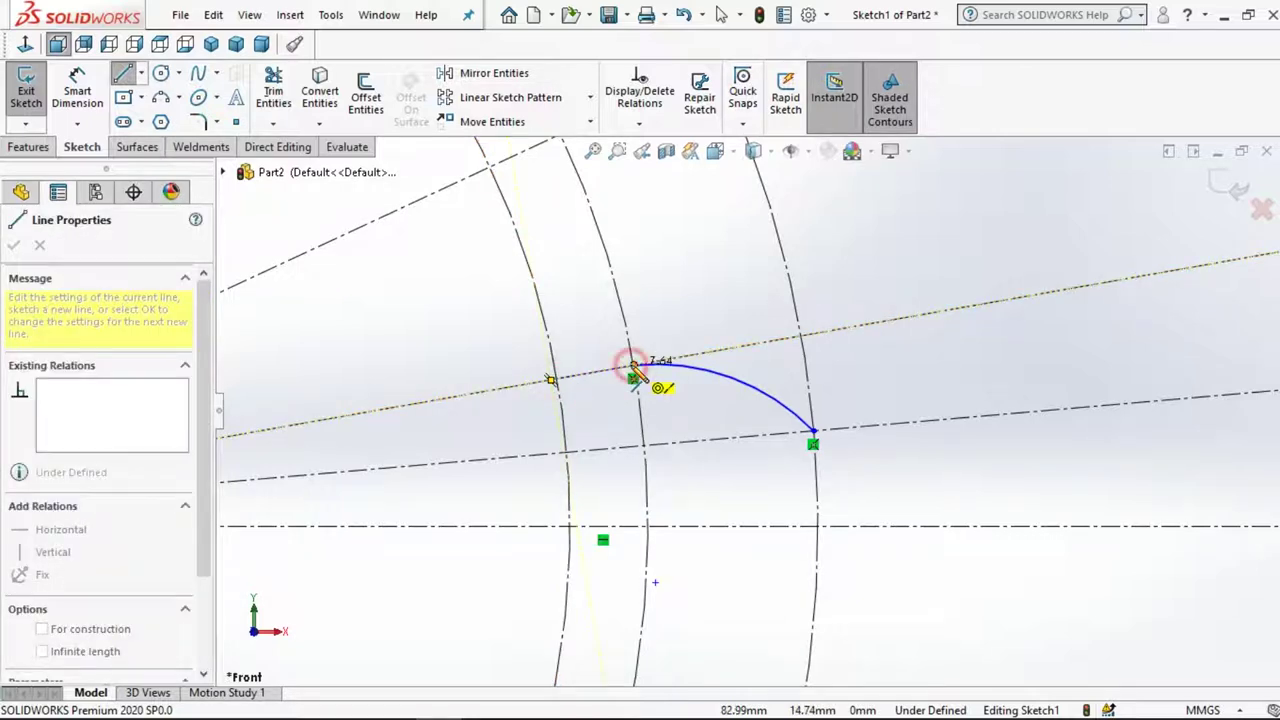
pyautogui.click(720, 17)
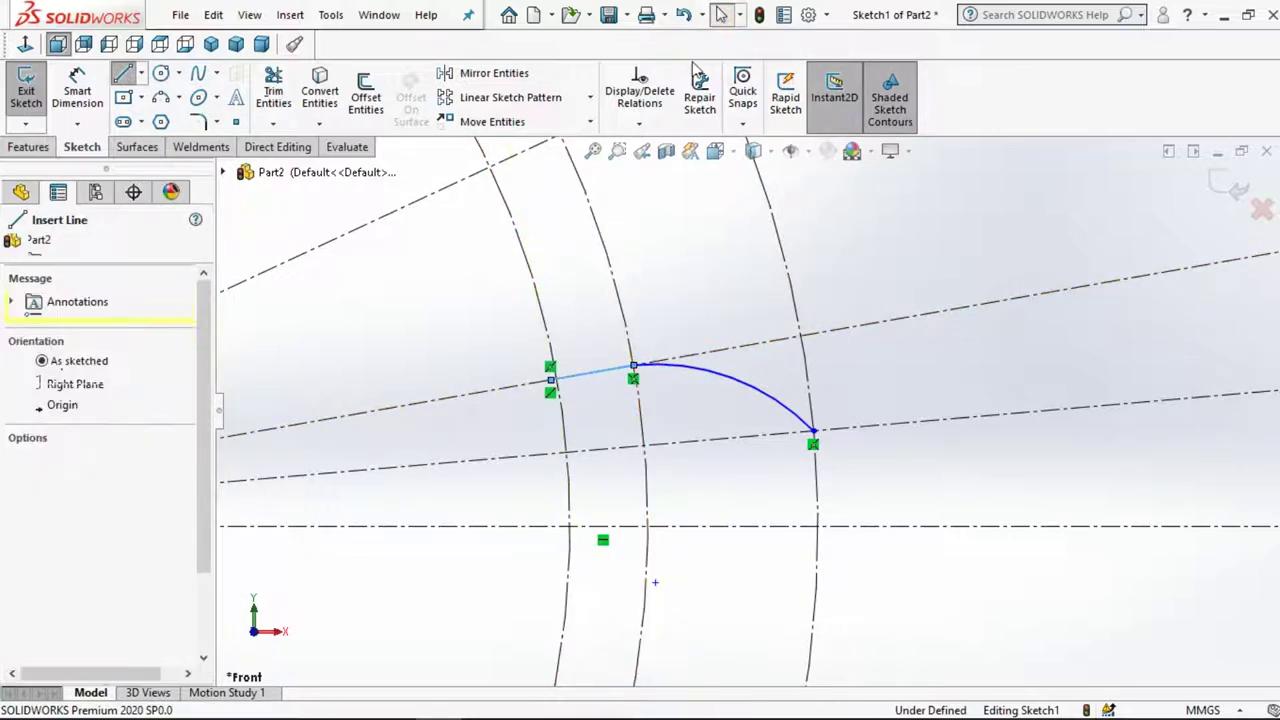
pyautogui.click(636, 367)
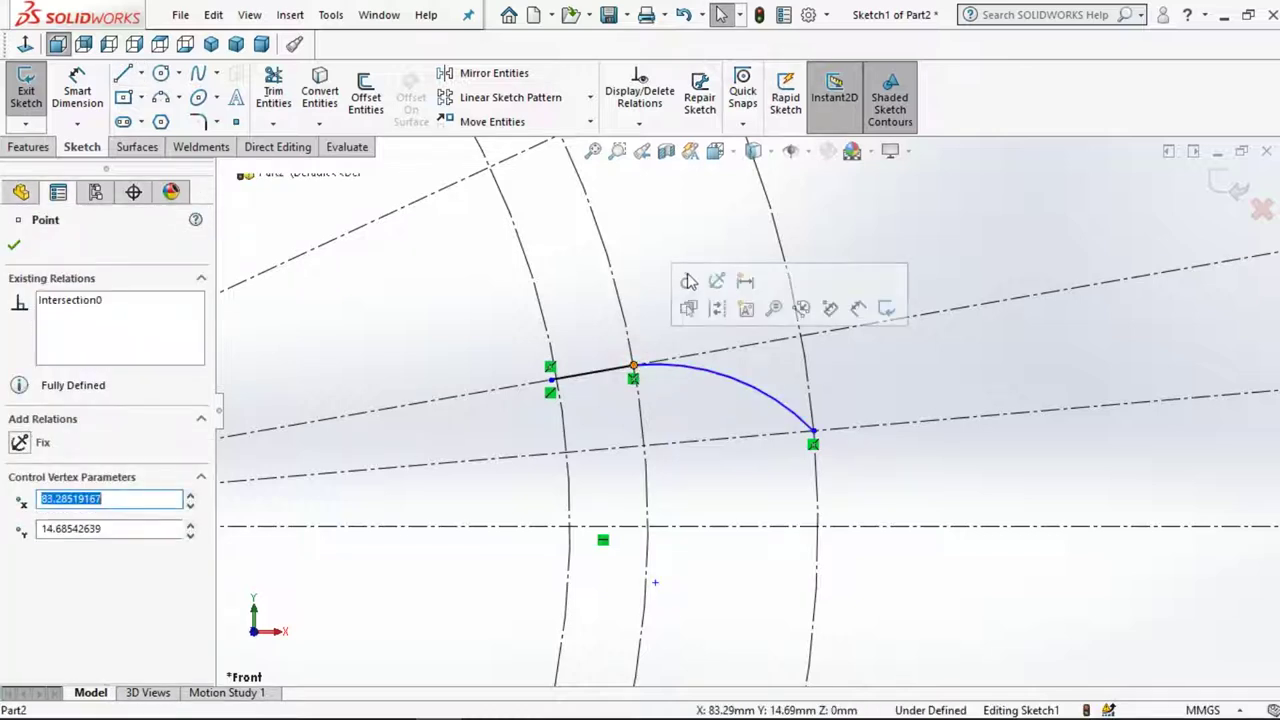
pyautogui.click(688, 281)
pyautogui.click(628, 248)
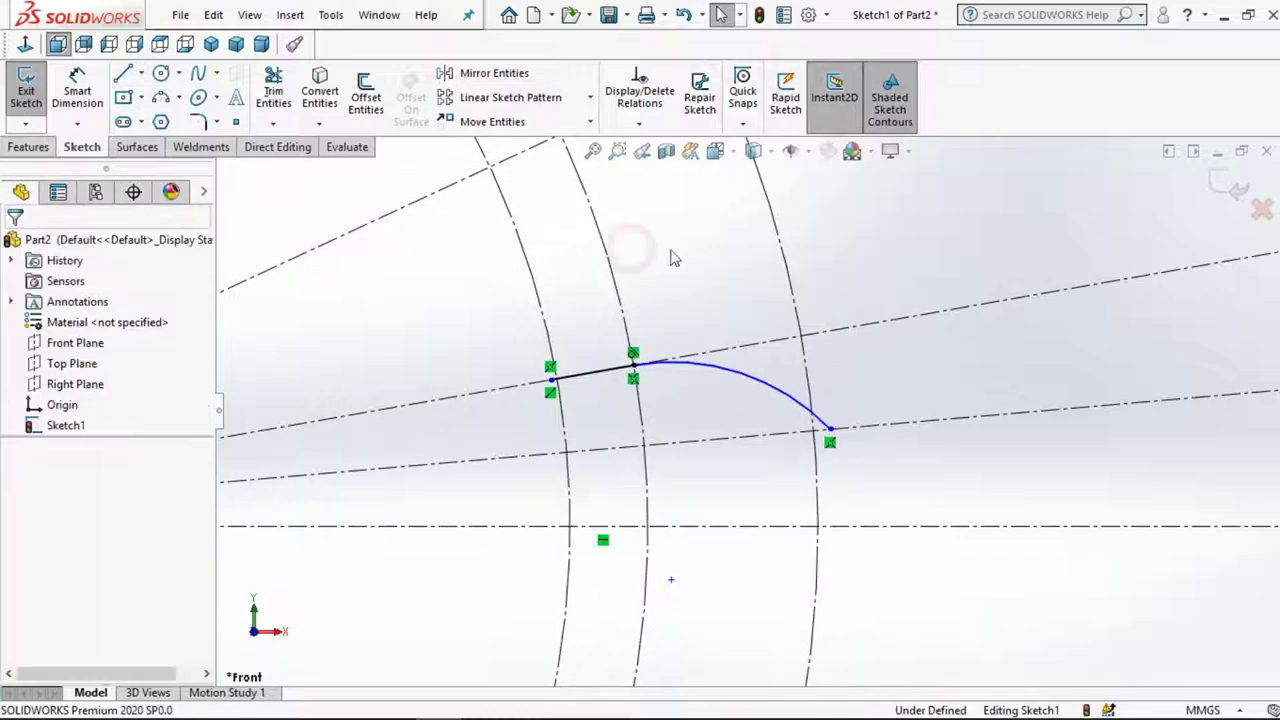
# Make the arc's outer end coincident with the outer circle and the line's end with the inner circle
pyautogui.click(830, 430)
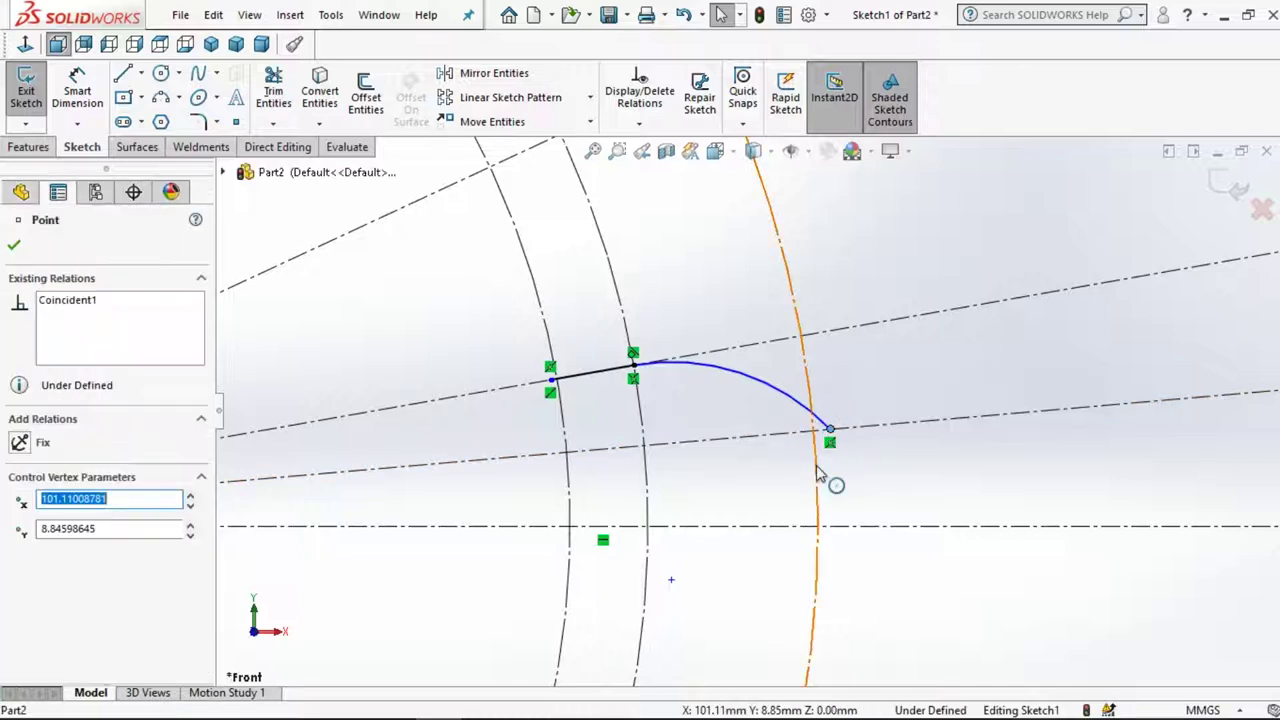
pyautogui.keyDown('ctrl'); pyautogui.click(818, 476); pyautogui.keyUp('ctrl')
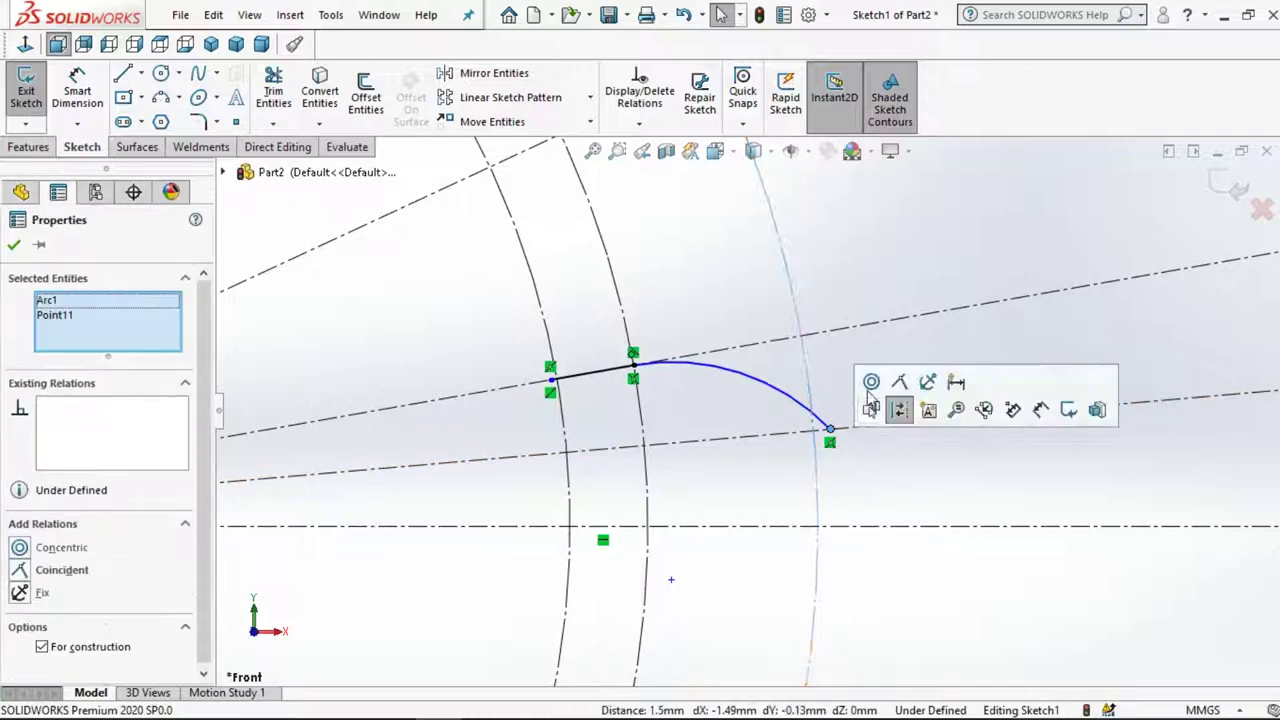
pyautogui.click(902, 380)
pyautogui.click(876, 306)
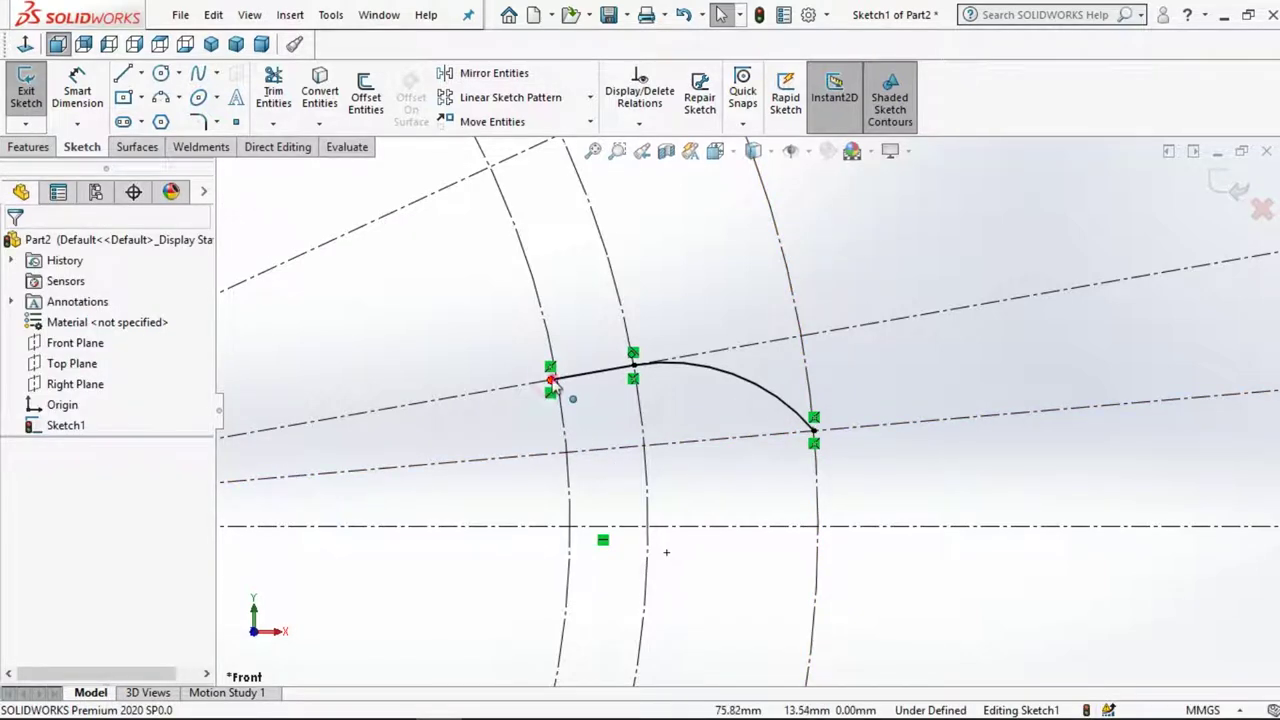
pyautogui.click(565, 420)
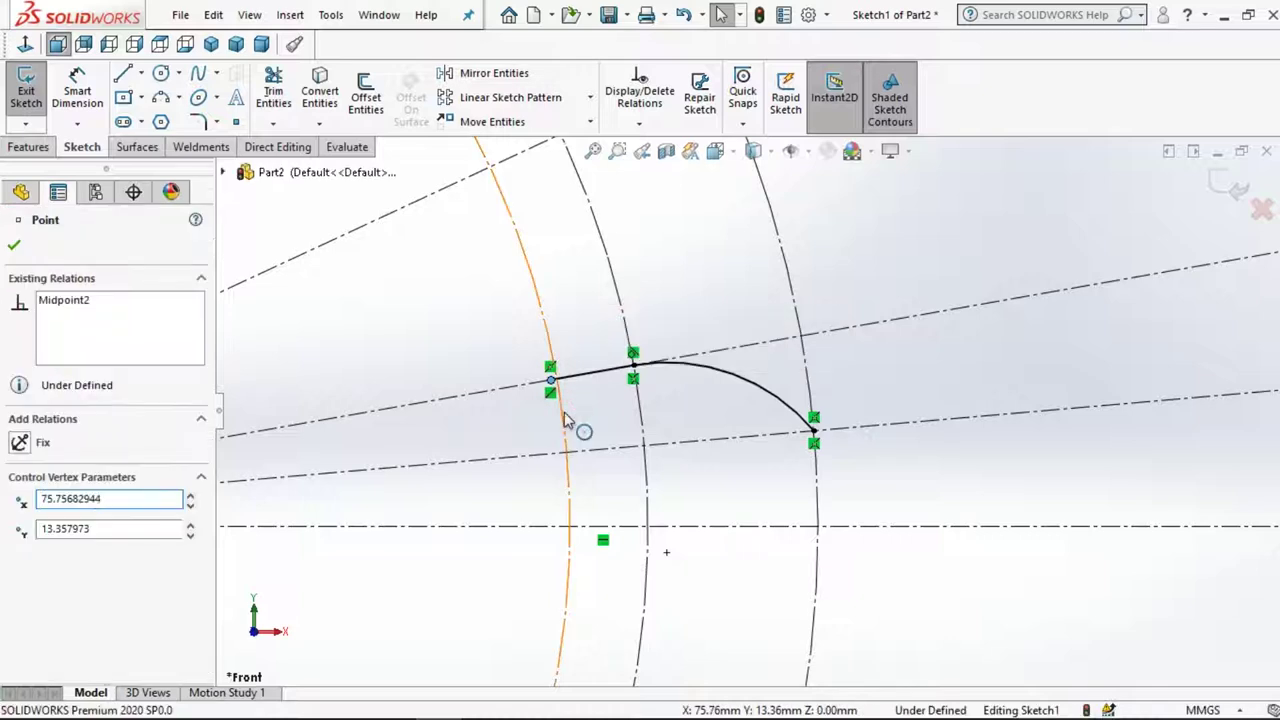
pyautogui.click(627, 366)
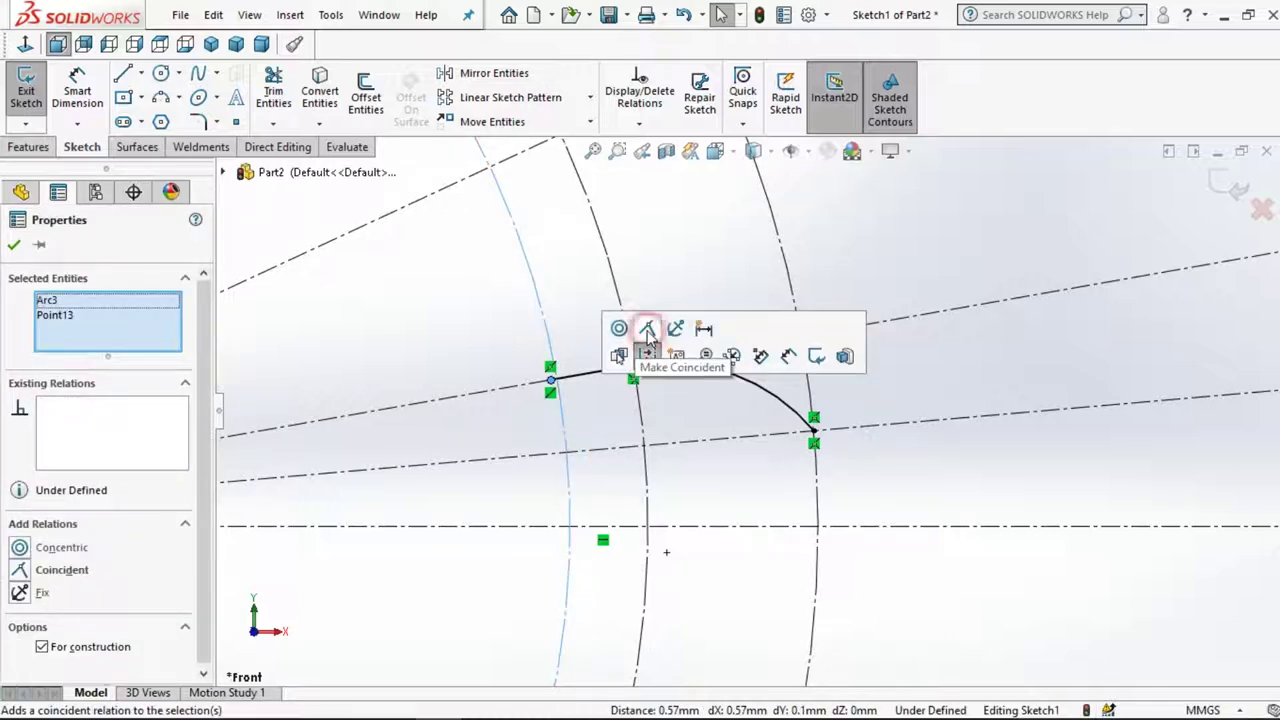
pyautogui.click(647, 329)
pyautogui.click(335, 337)
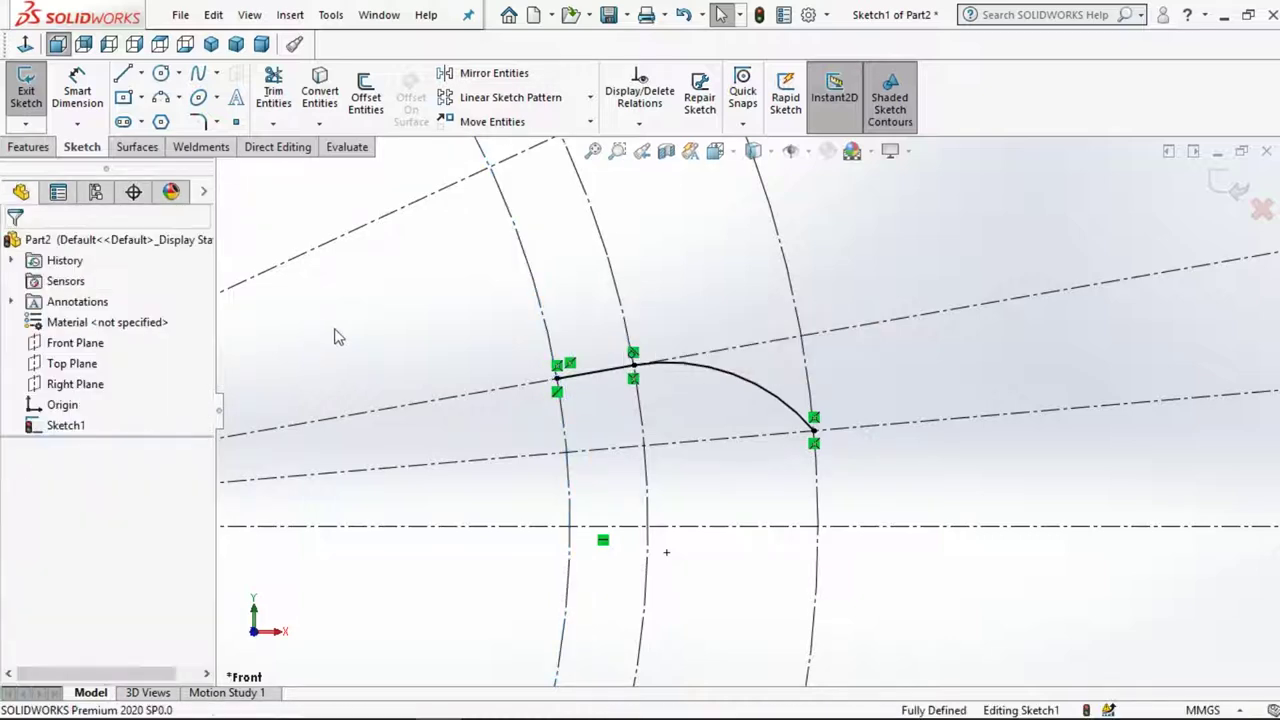
pyautogui.click(178, 97)
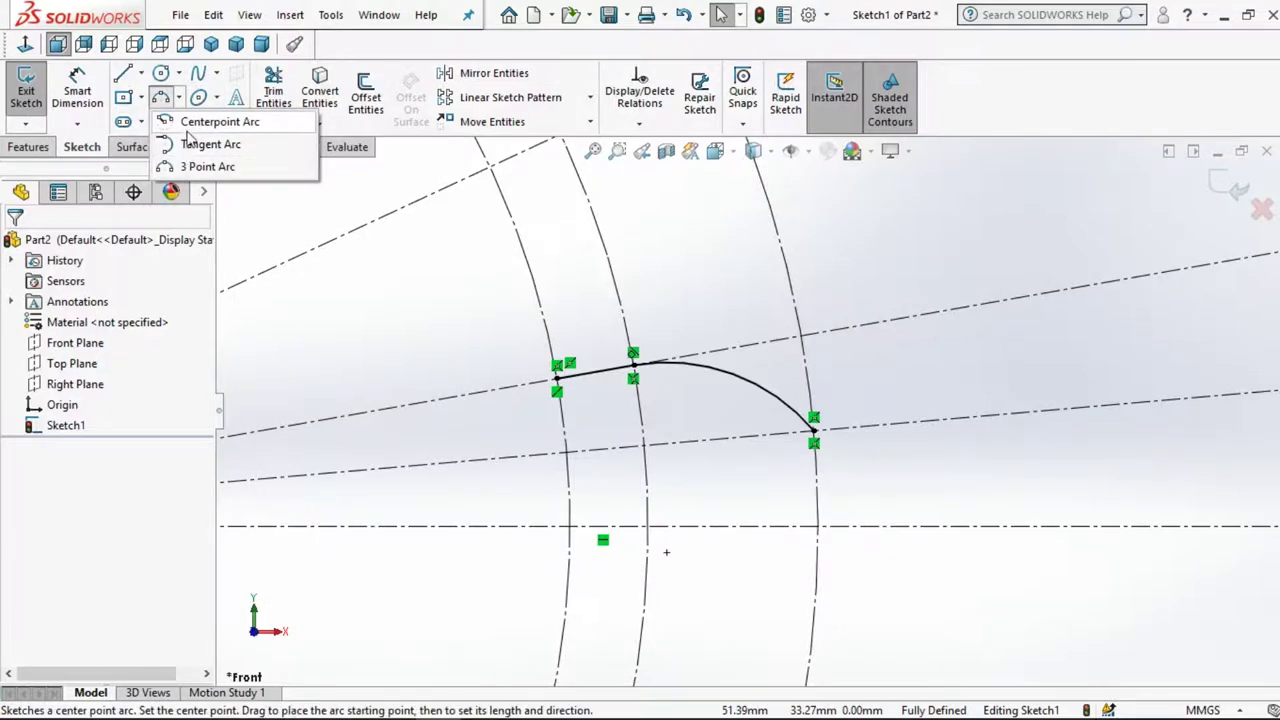
# Draw a centerpoint arc about the origin from the tooth arc's outer end to the horizontal centerline
pyautogui.click(188, 125)
pyautogui.scroll(1, 747, 415)
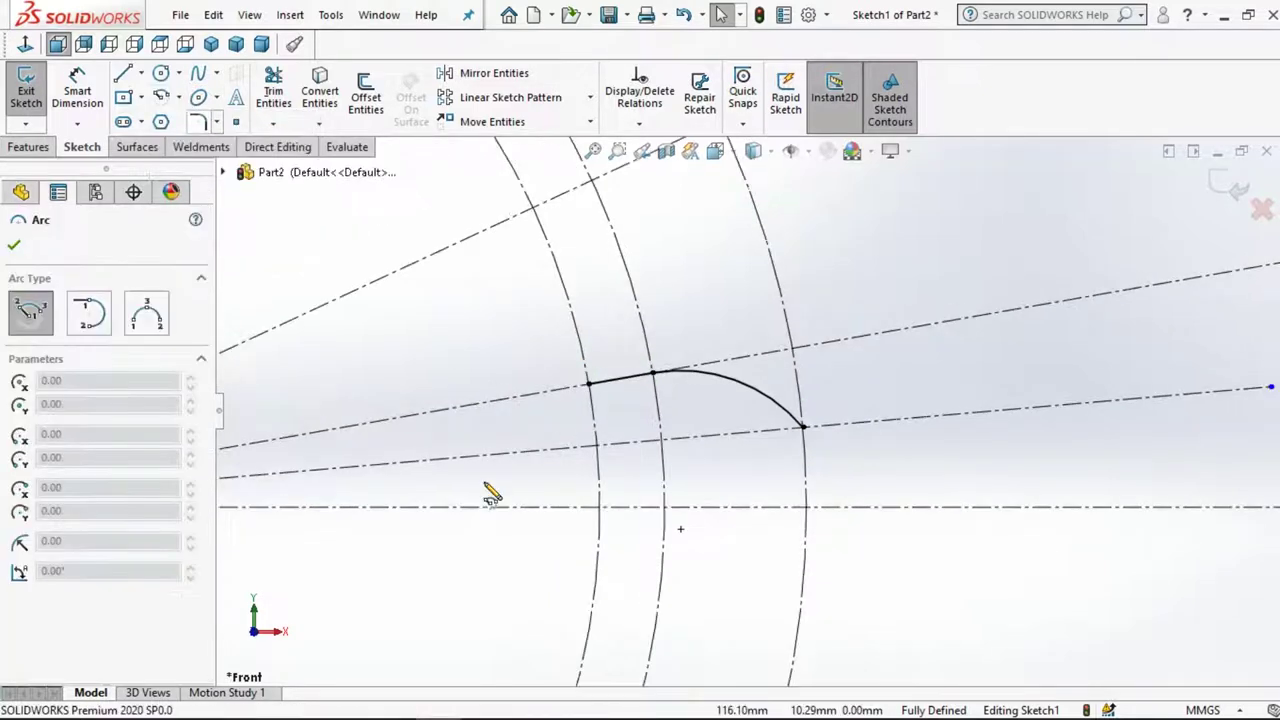
pyautogui.scroll(3, 747, 412)
pyautogui.click(402, 448)
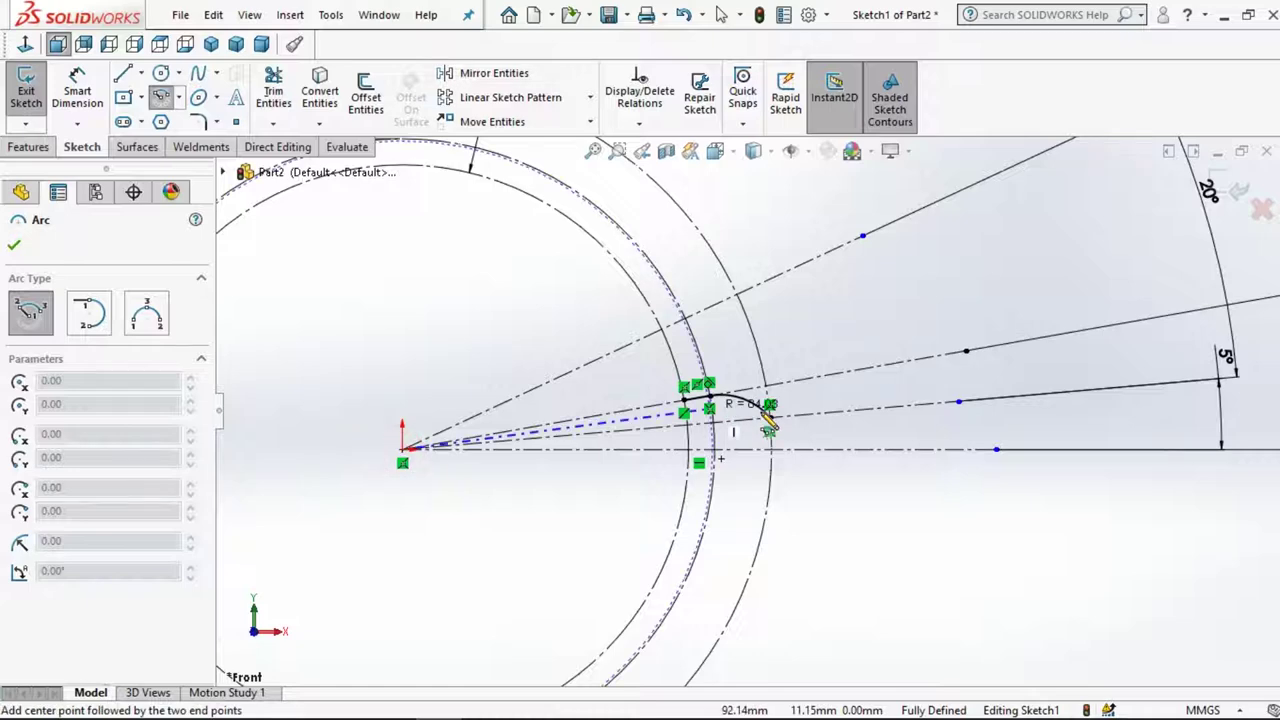
pyautogui.click(770, 416)
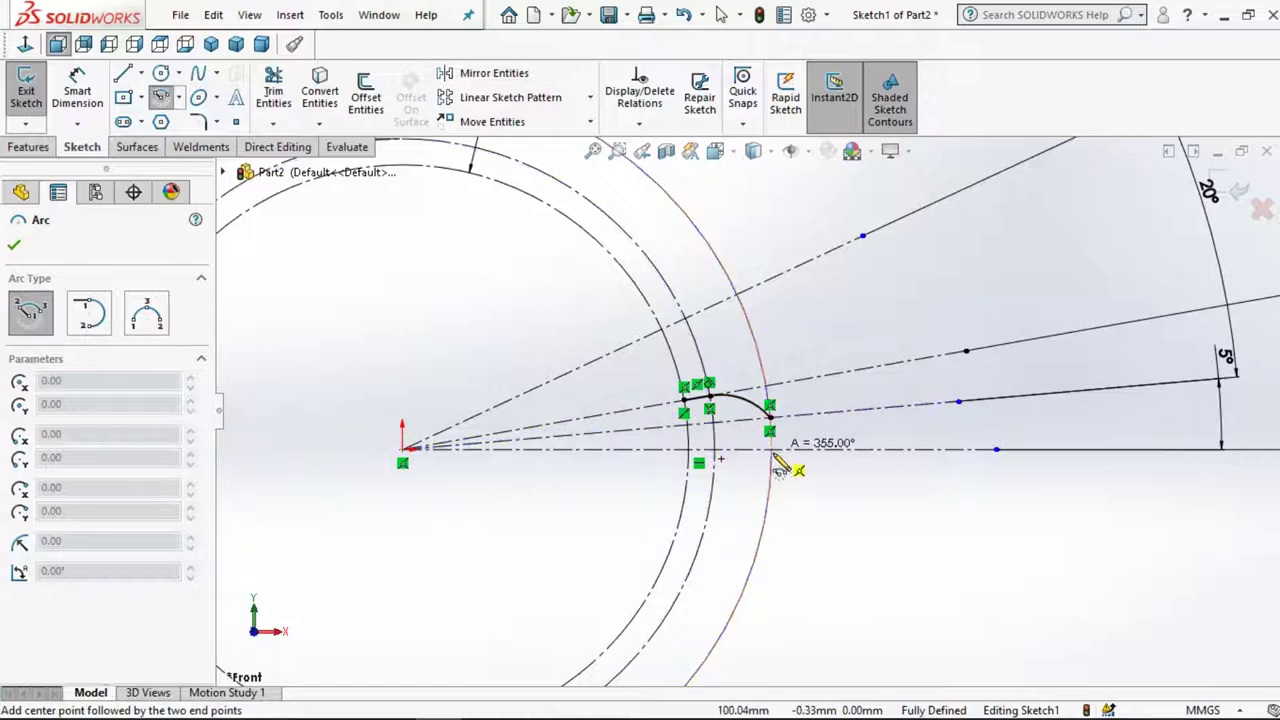
pyautogui.scroll(-1, 778, 468)
pyautogui.scroll(-2, 766, 375)
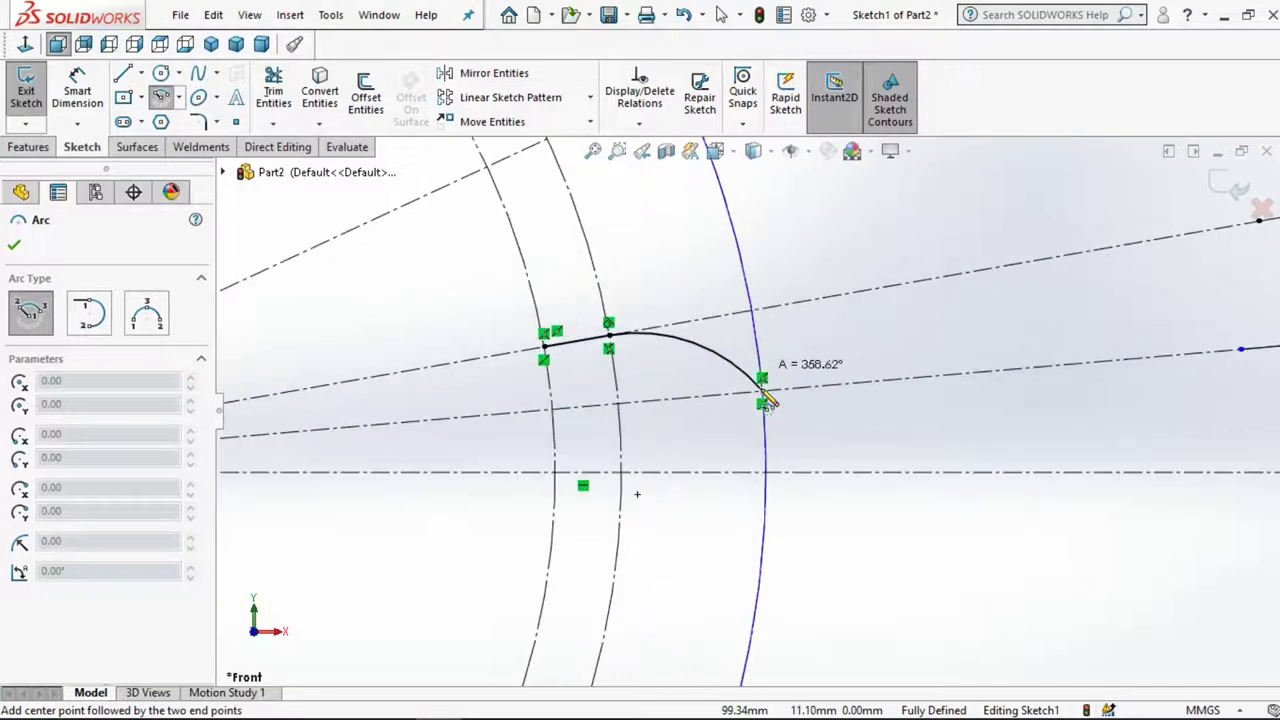
pyautogui.scroll(-2, 766, 400)
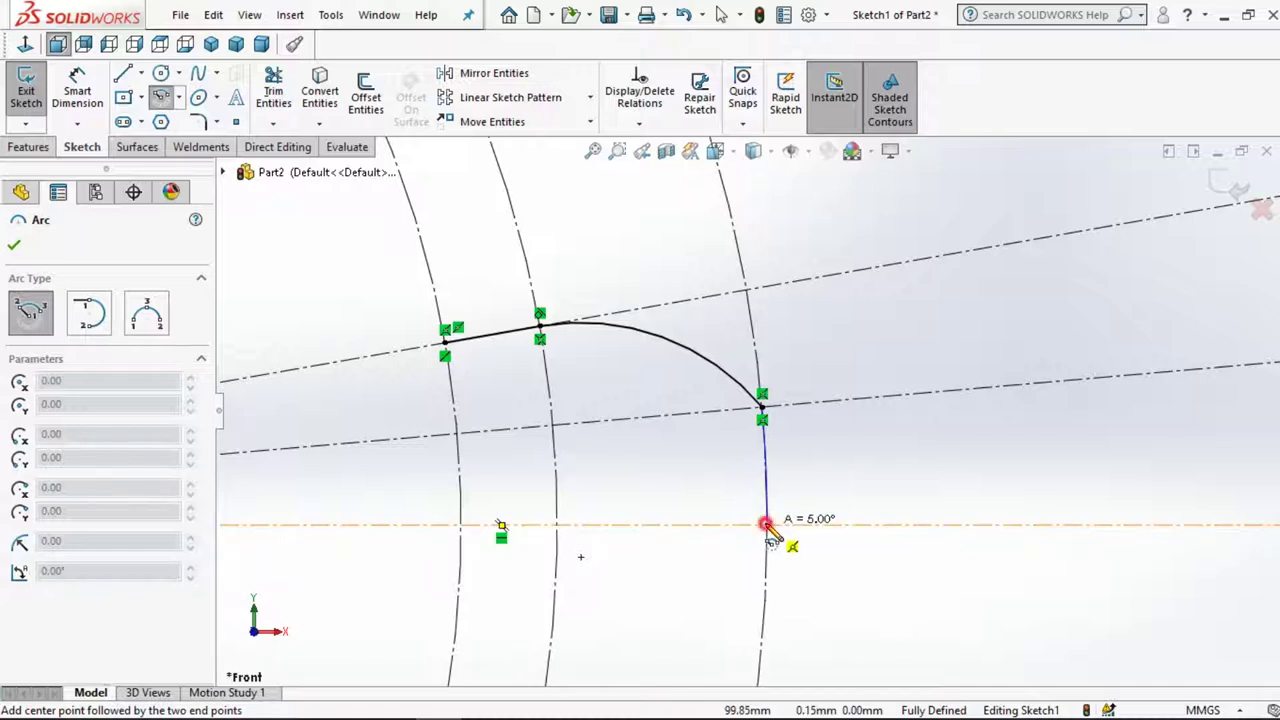
pyautogui.click(765, 525)
pyautogui.click(720, 14)
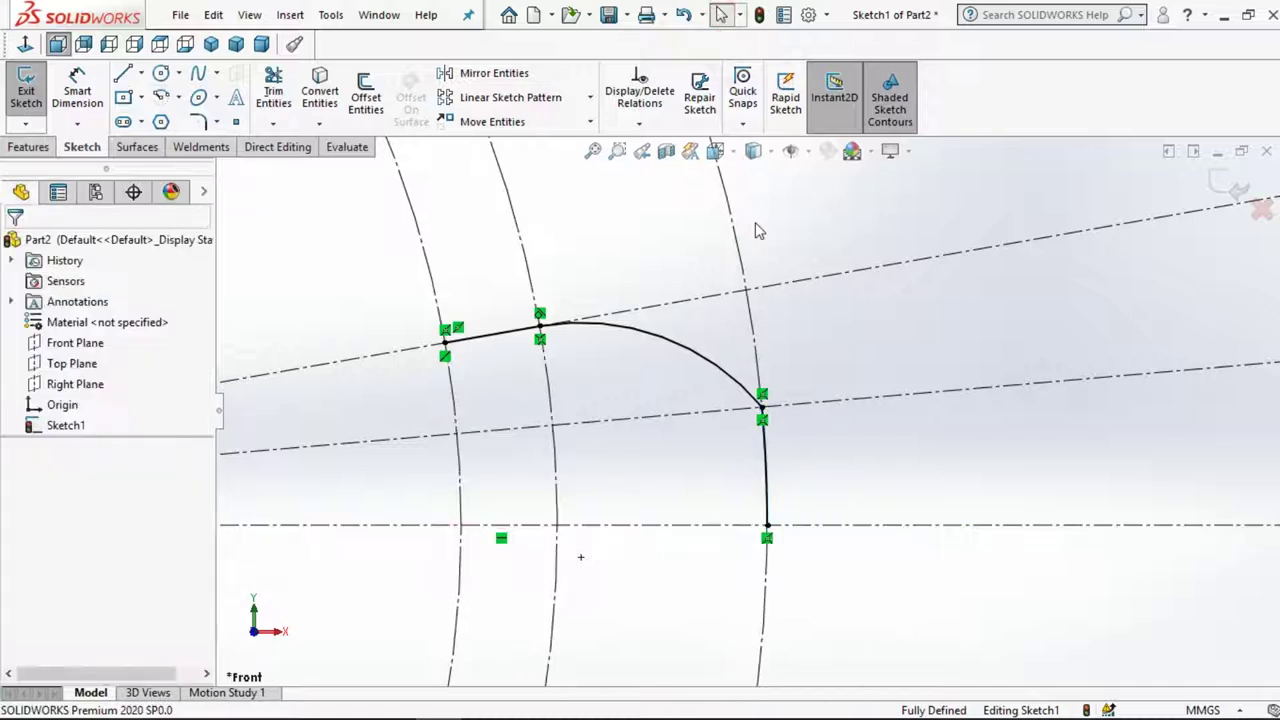
pyautogui.press('f')
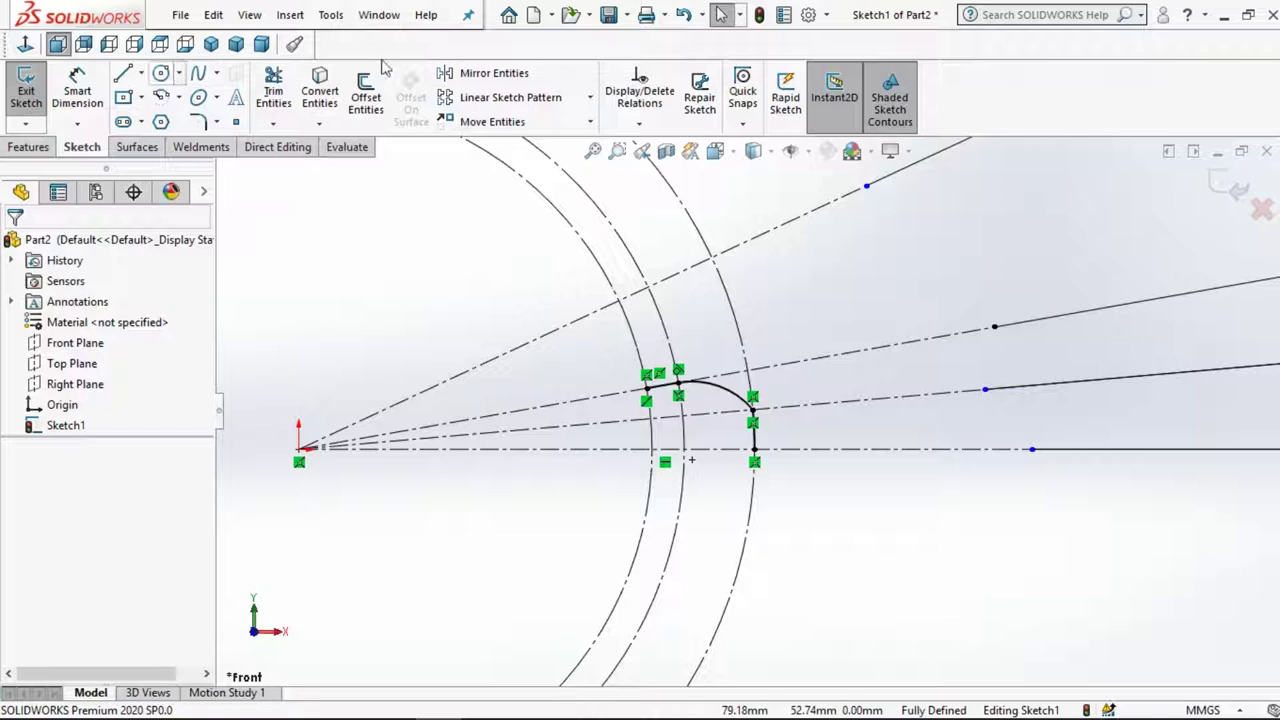
# Mirror the tooth flank arc, short line and outer arc about the horizontal centerline
pyautogui.click(470, 73)
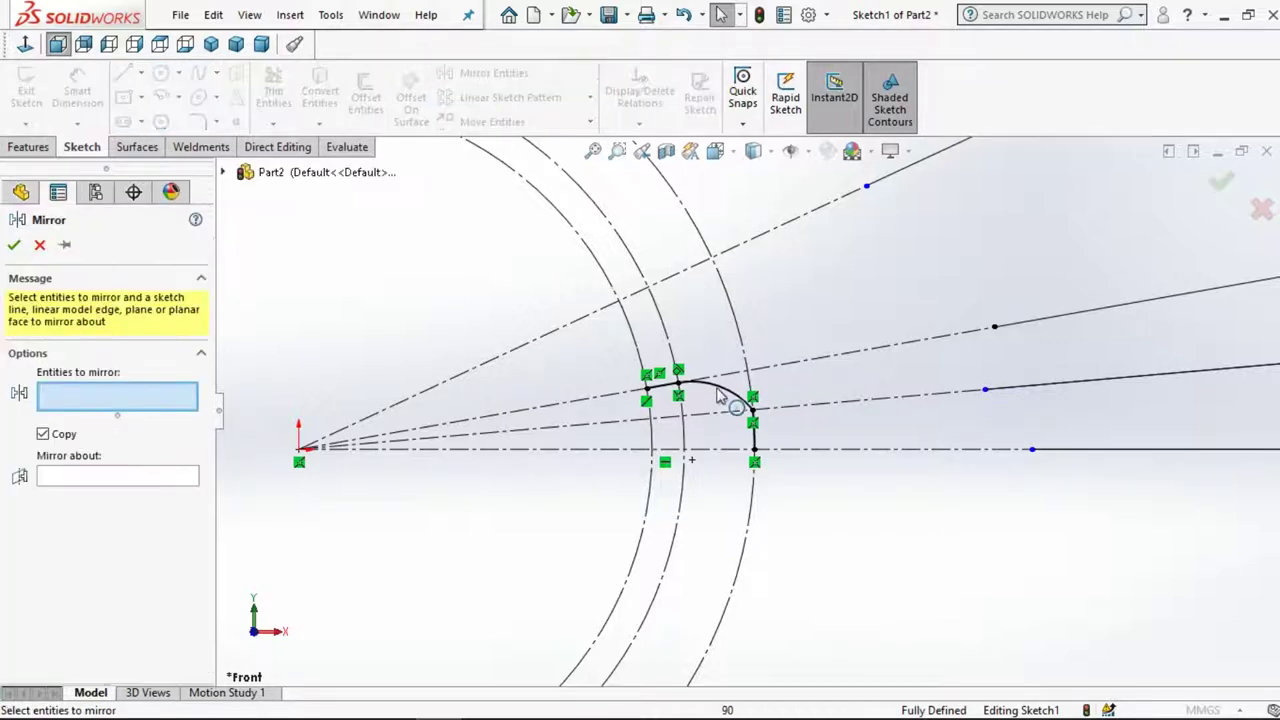
pyautogui.click(718, 395)
pyautogui.click(664, 398)
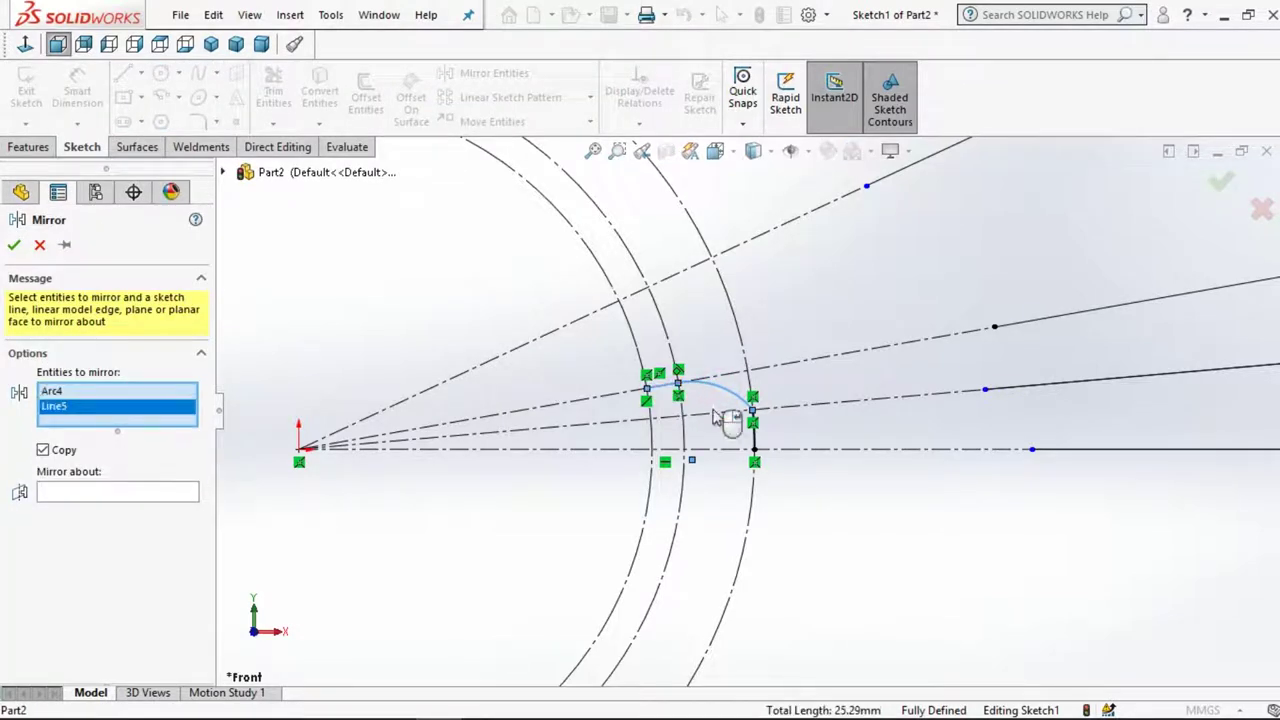
pyautogui.click(755, 440)
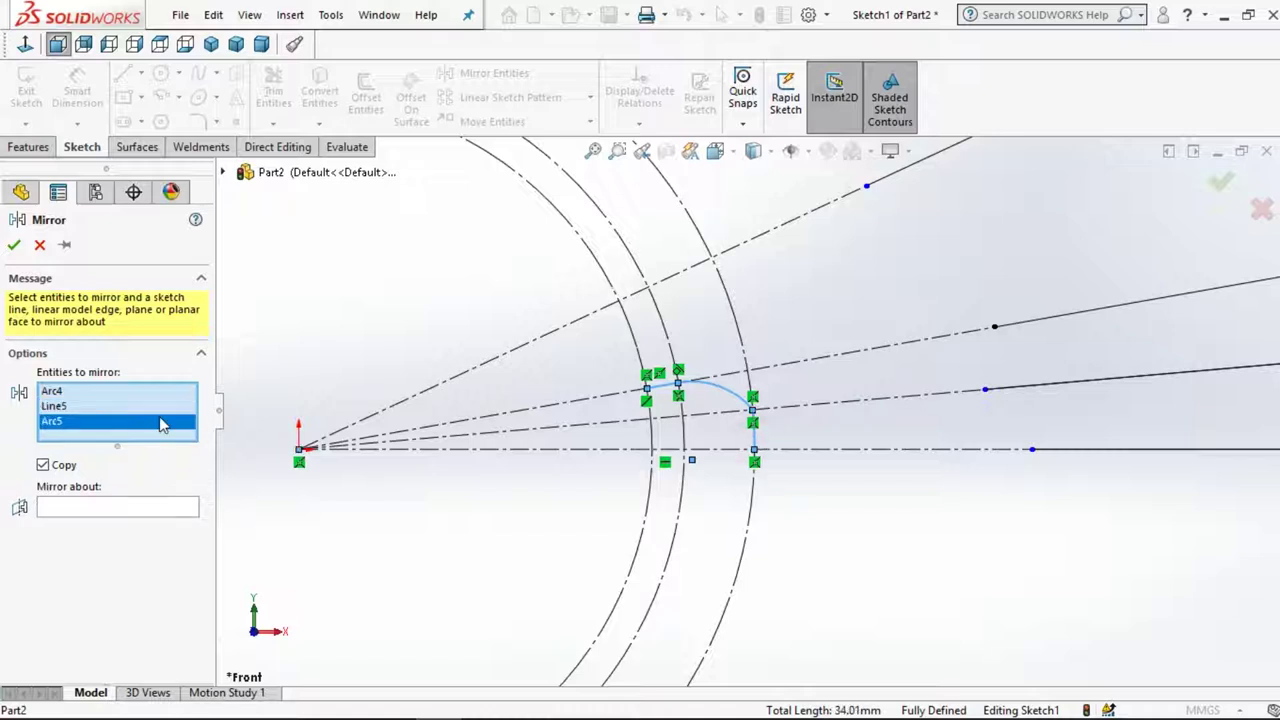
pyautogui.click(97, 510)
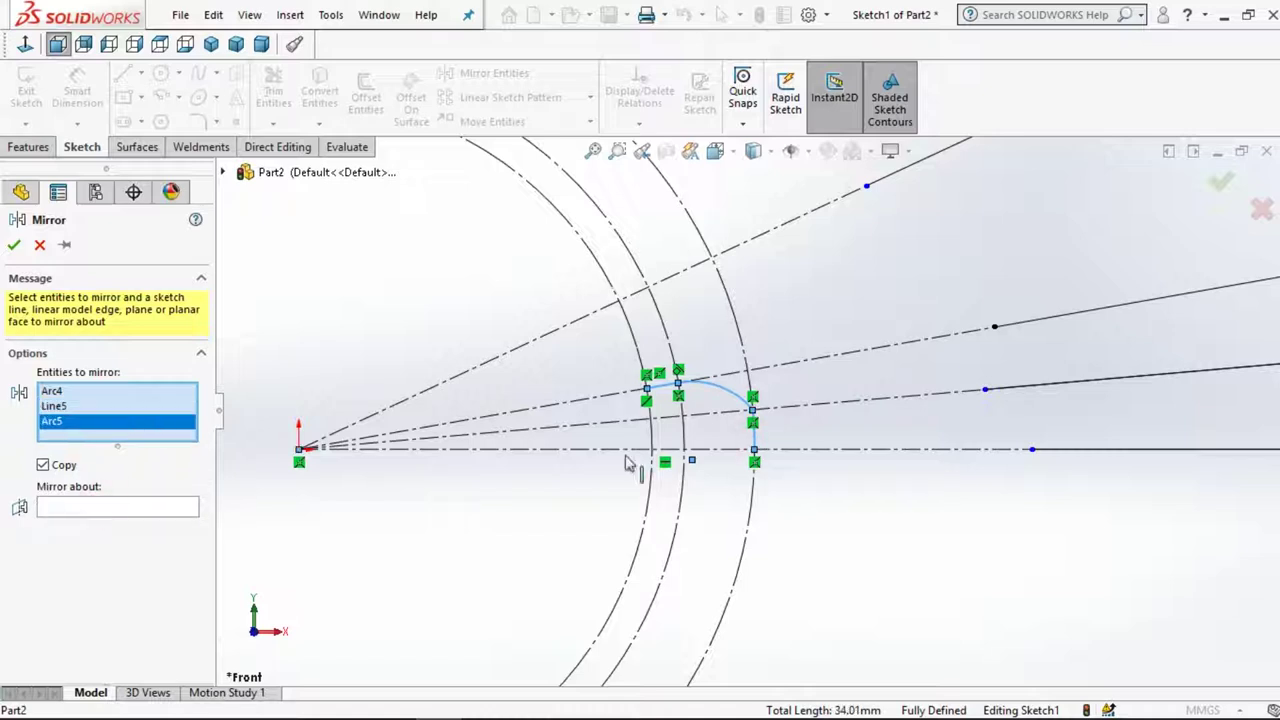
pyautogui.click(727, 451)
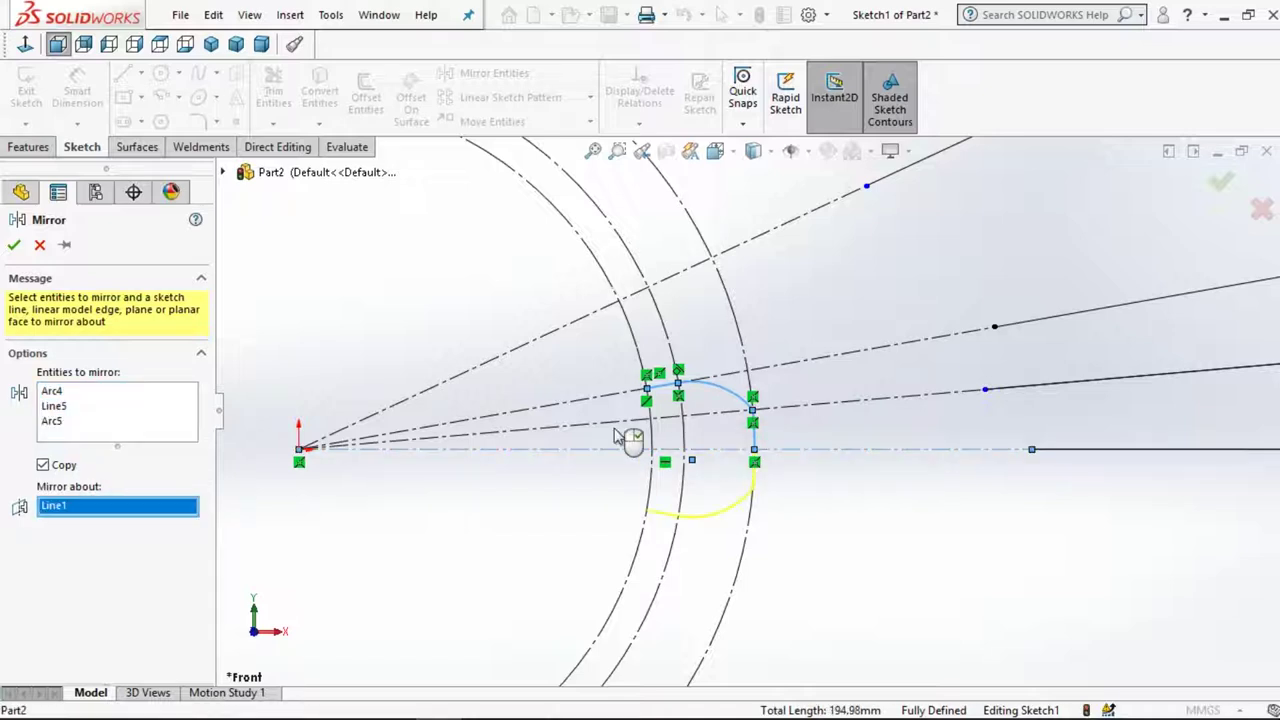
pyautogui.click(15, 248)
pyautogui.scroll(3, 651, 374)
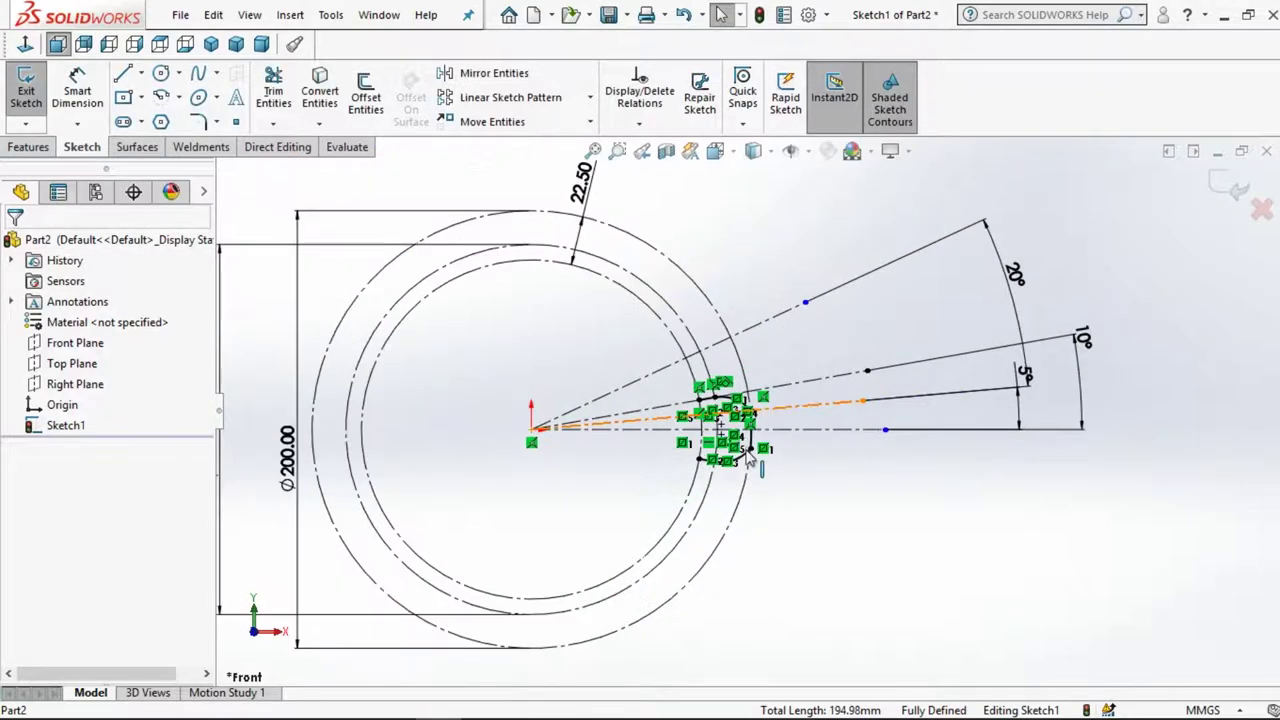
# Draw a 77.50-radius root circle centred on the origin, meeting the tooth's inner line ends
pyautogui.scroll(-2, 680, 435)
pyautogui.scroll(-2, 720, 448)
pyautogui.scroll(-2, 750, 458)
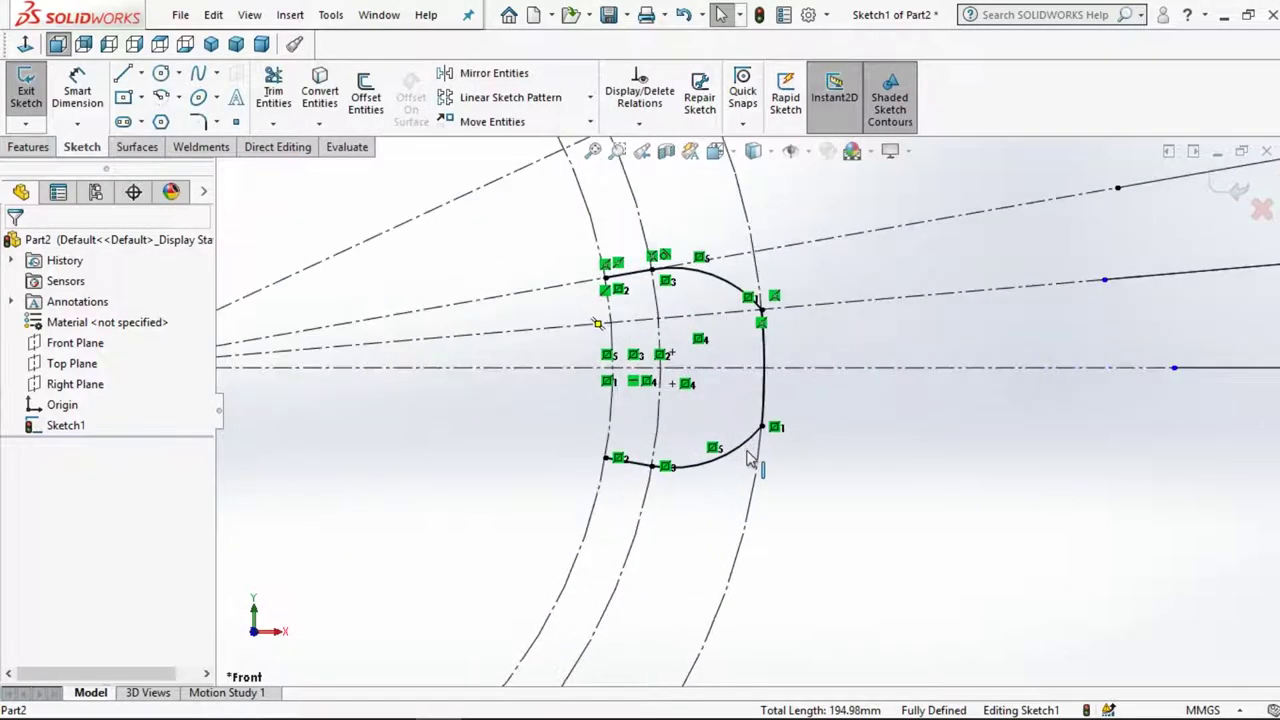
pyautogui.scroll(2, 680, 400)
pyautogui.scroll(2, 597, 345)
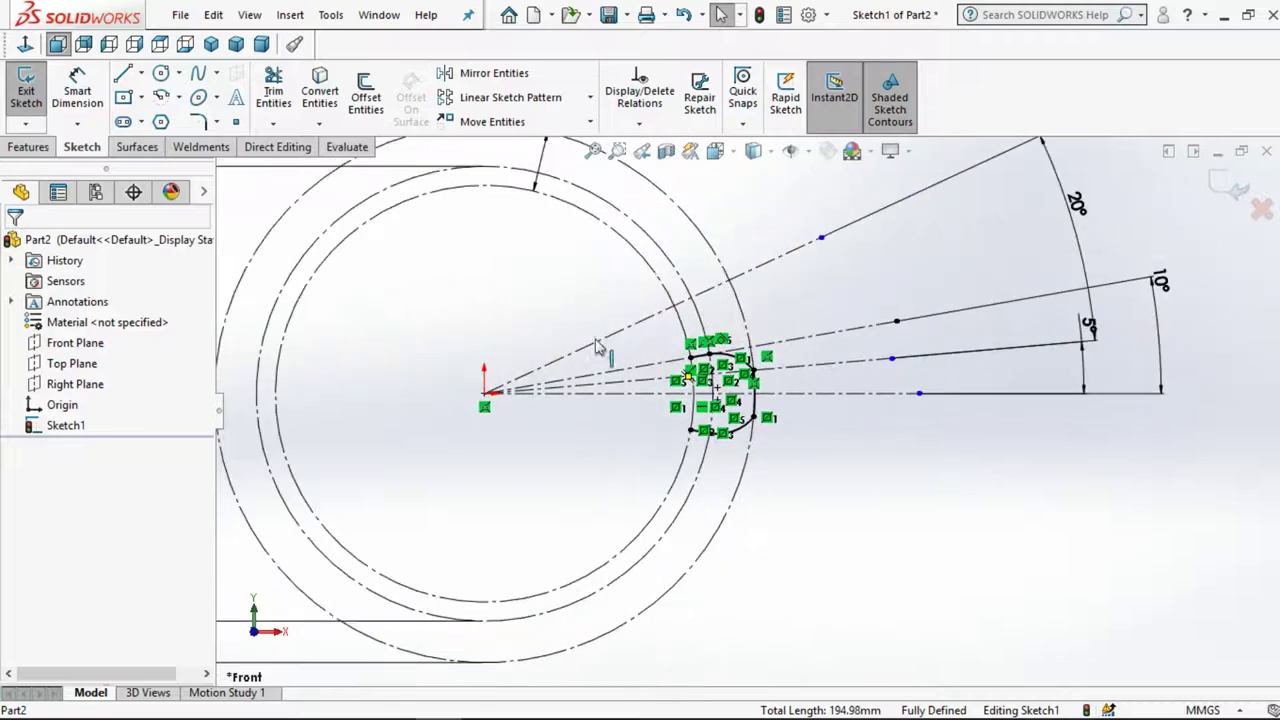
pyautogui.click(160, 73)
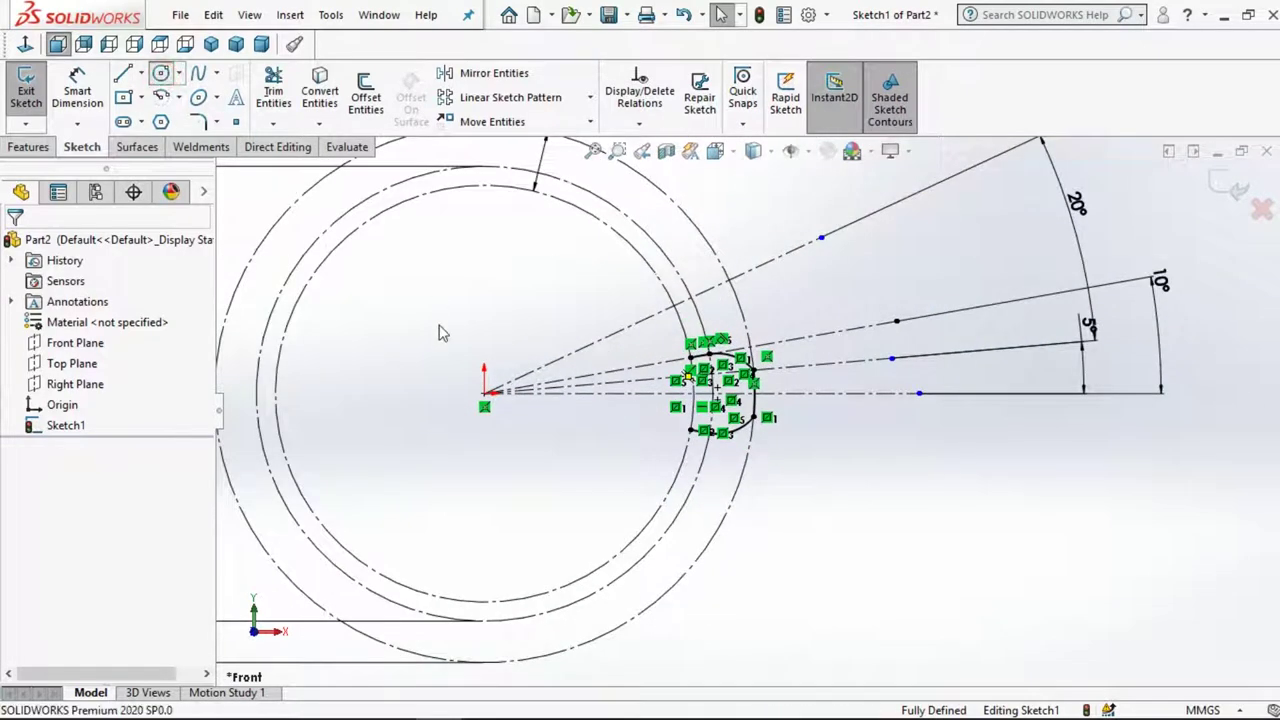
pyautogui.click(485, 392)
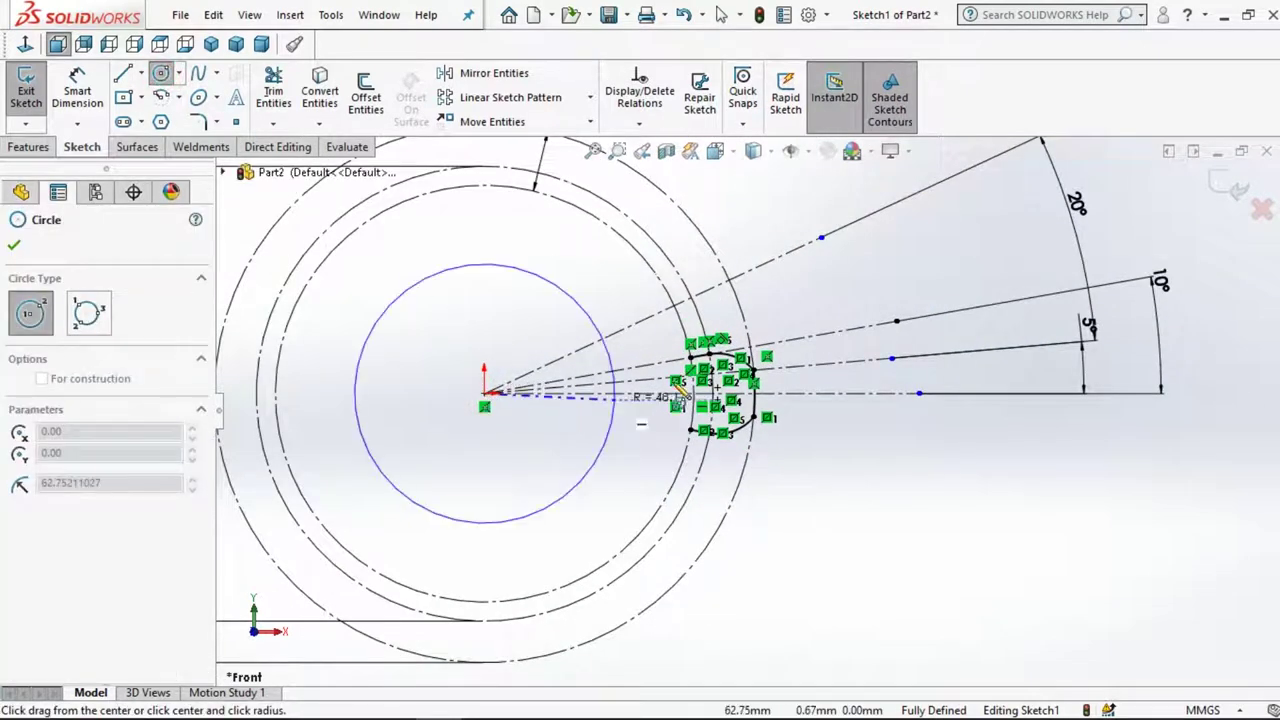
pyautogui.click(691, 358)
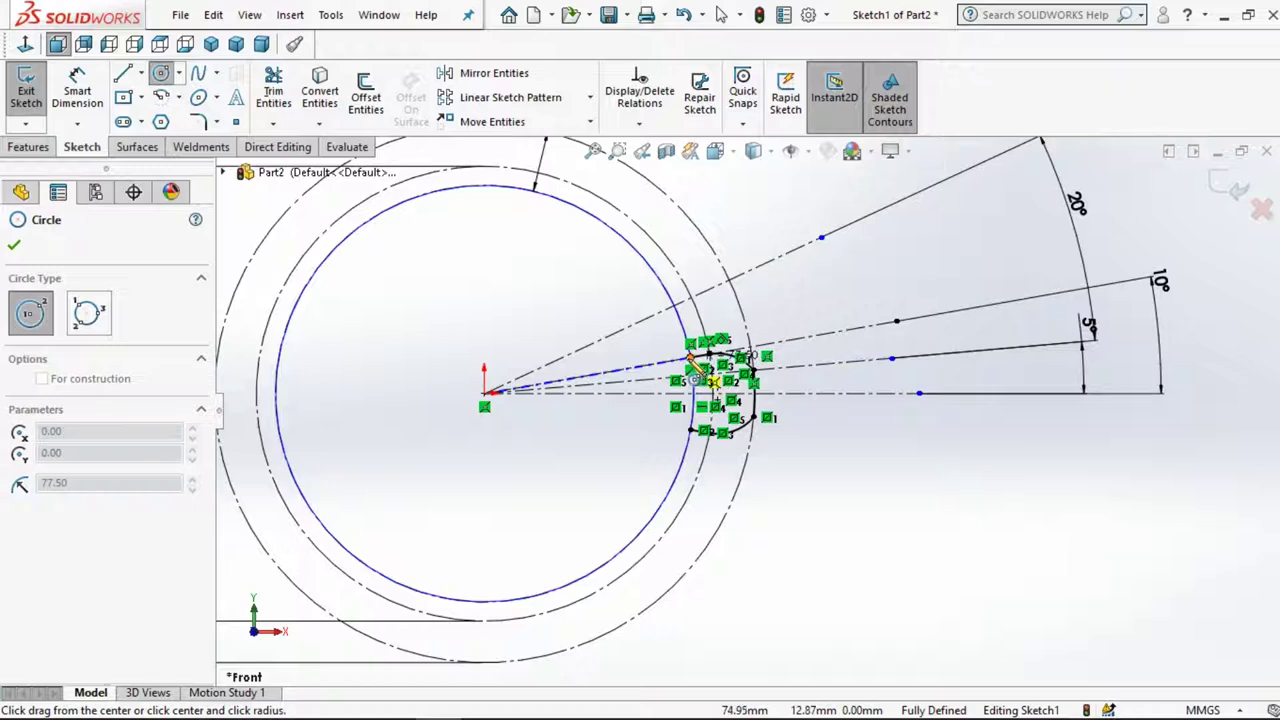
pyautogui.click(720, 18)
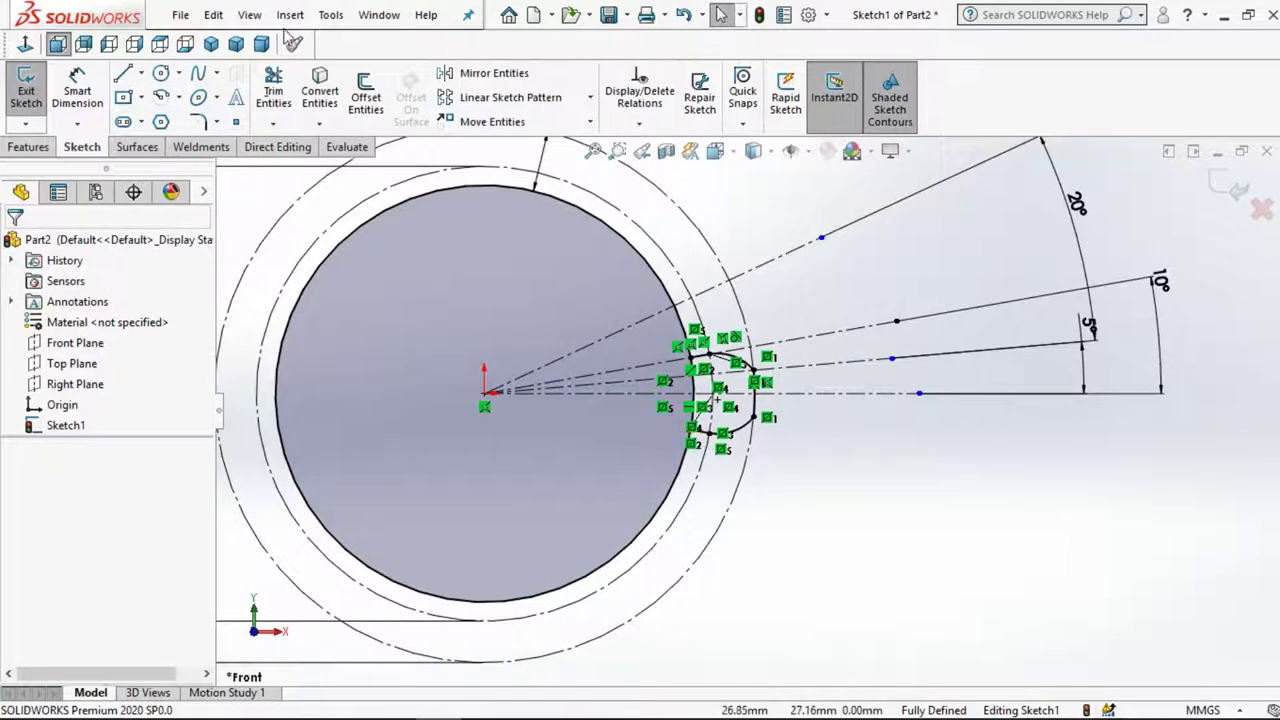
pyautogui.click(273, 88)
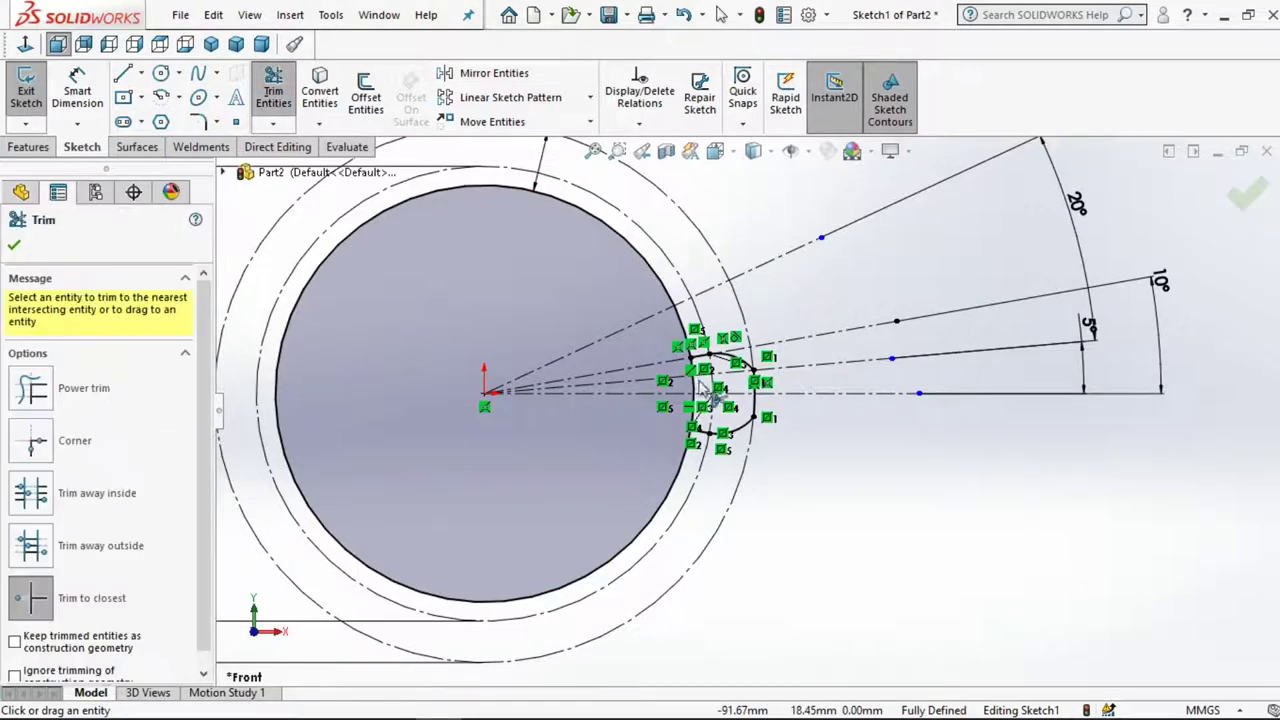
# Trim the root-circle arc and two short leftover lines at the keyway slot into one closed outline
pyautogui.scroll(-3, 705, 388)
pyautogui.scroll(-2, 694, 470)
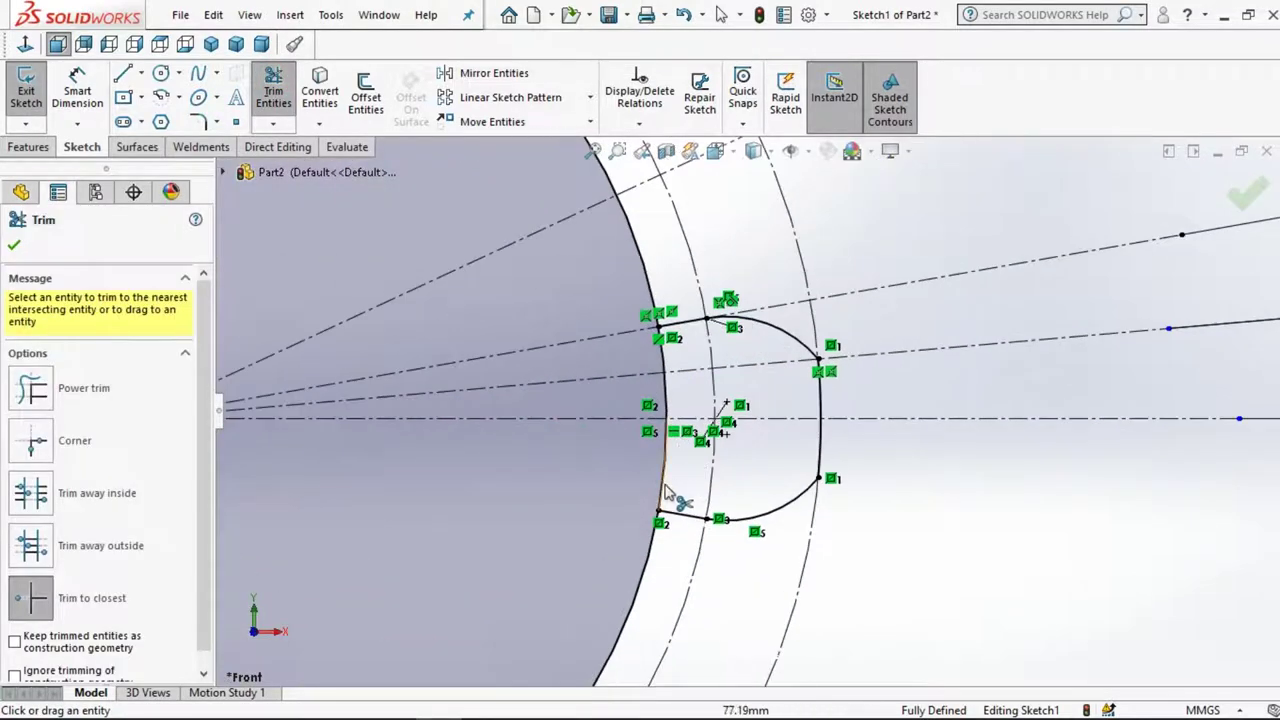
pyautogui.click(666, 488)
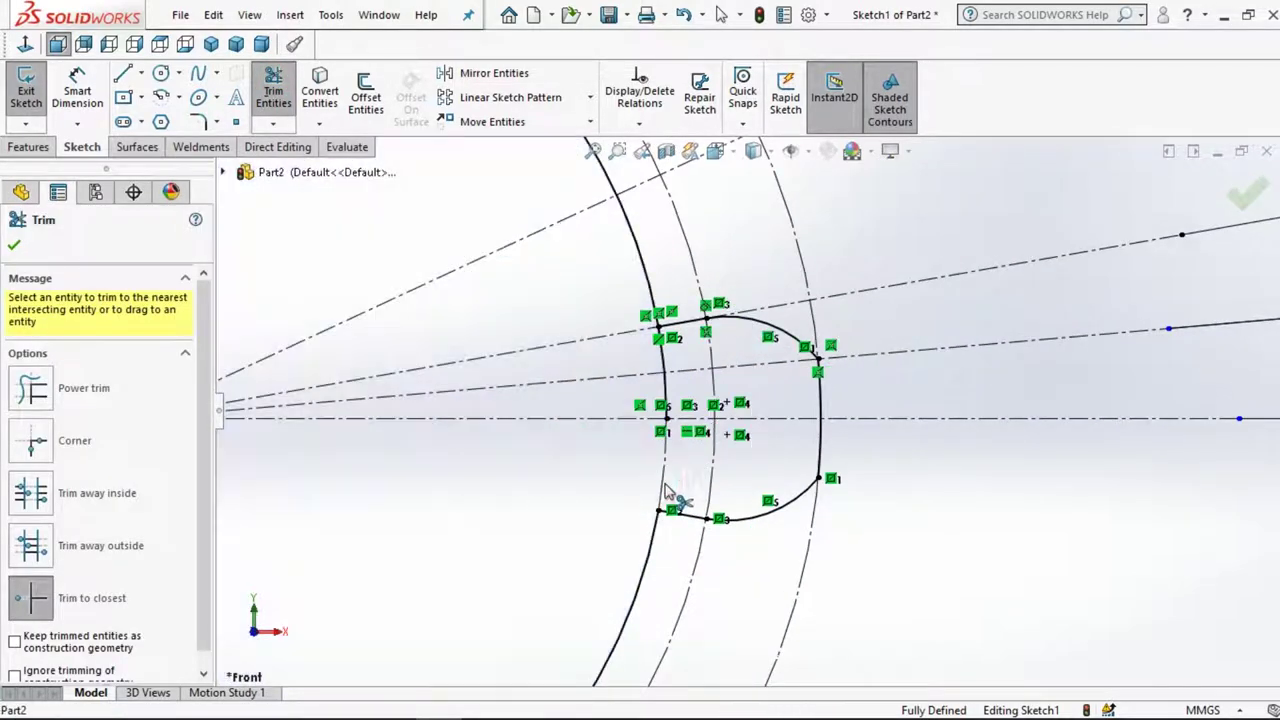
pyautogui.click(667, 393)
pyautogui.click(664, 369)
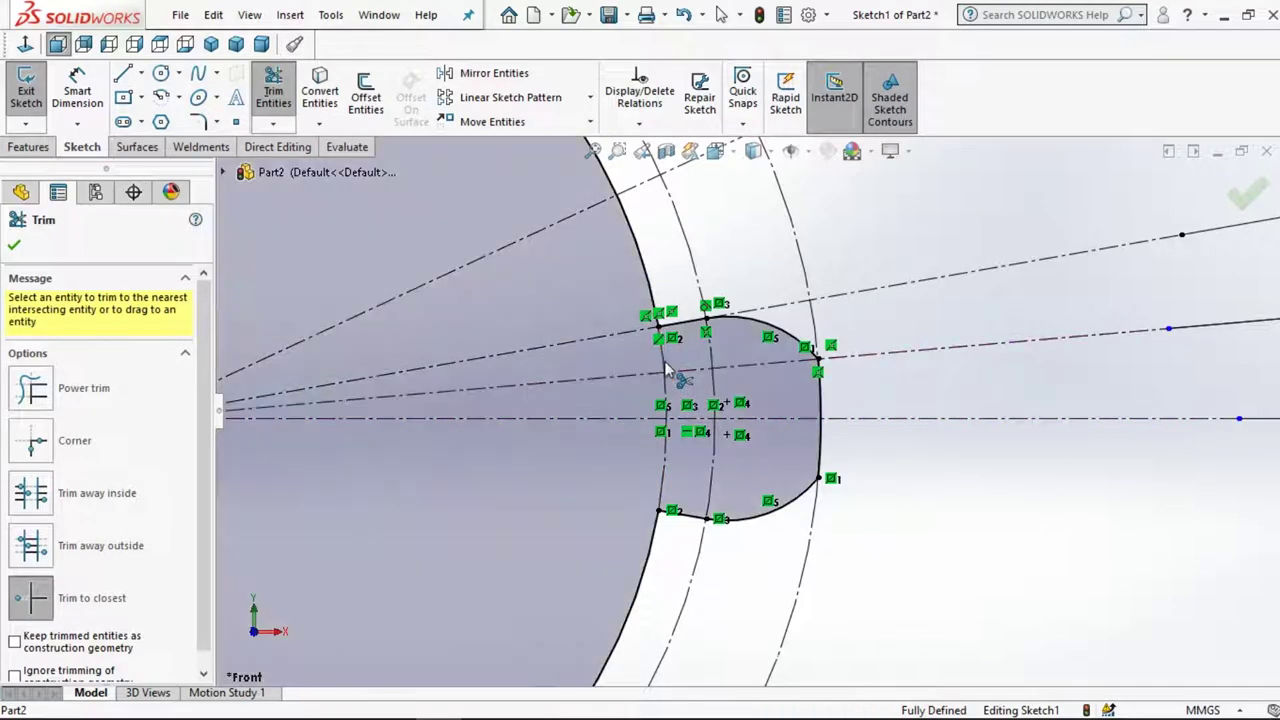
pyautogui.scroll(3, 693, 407)
pyautogui.scroll(2, 690, 404)
pyautogui.scroll(1, 700, 404)
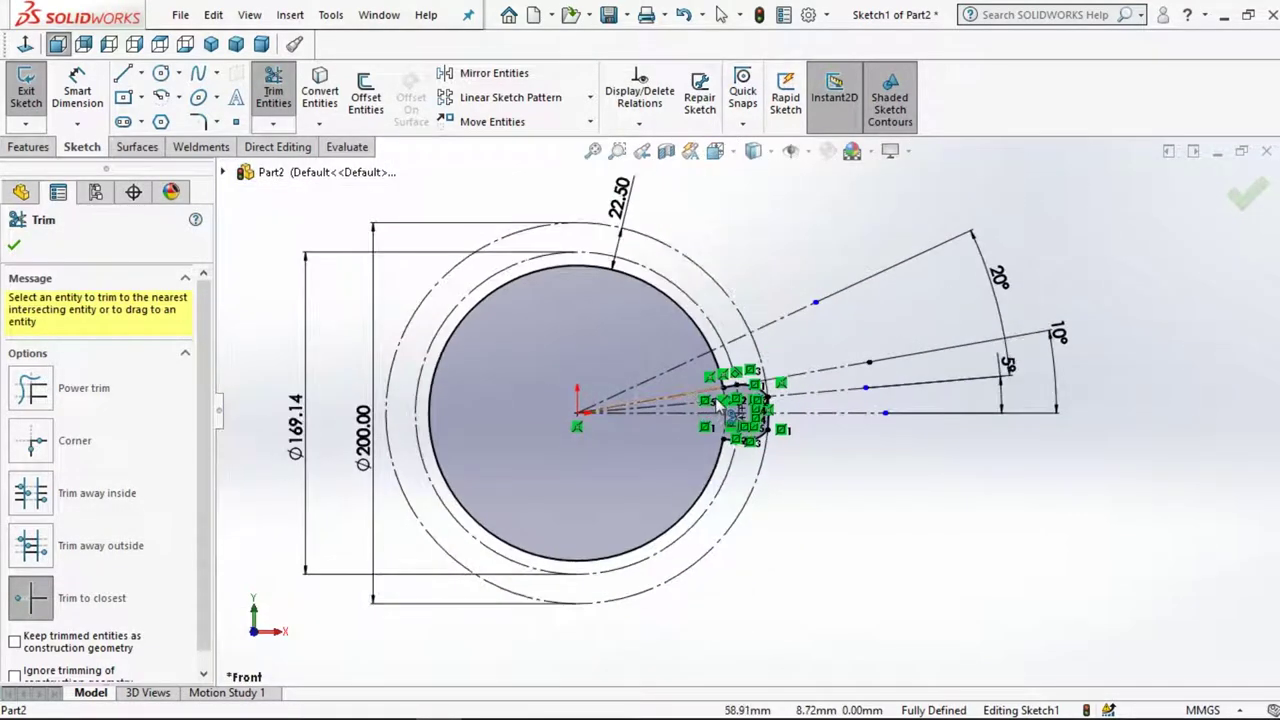
pyautogui.moveTo(718, 400)
pyautogui.mouseDown(button='middle')
pyautogui.moveTo(643, 462)
pyautogui.moveTo(687, 438)
pyautogui.mouseUp(button='middle')
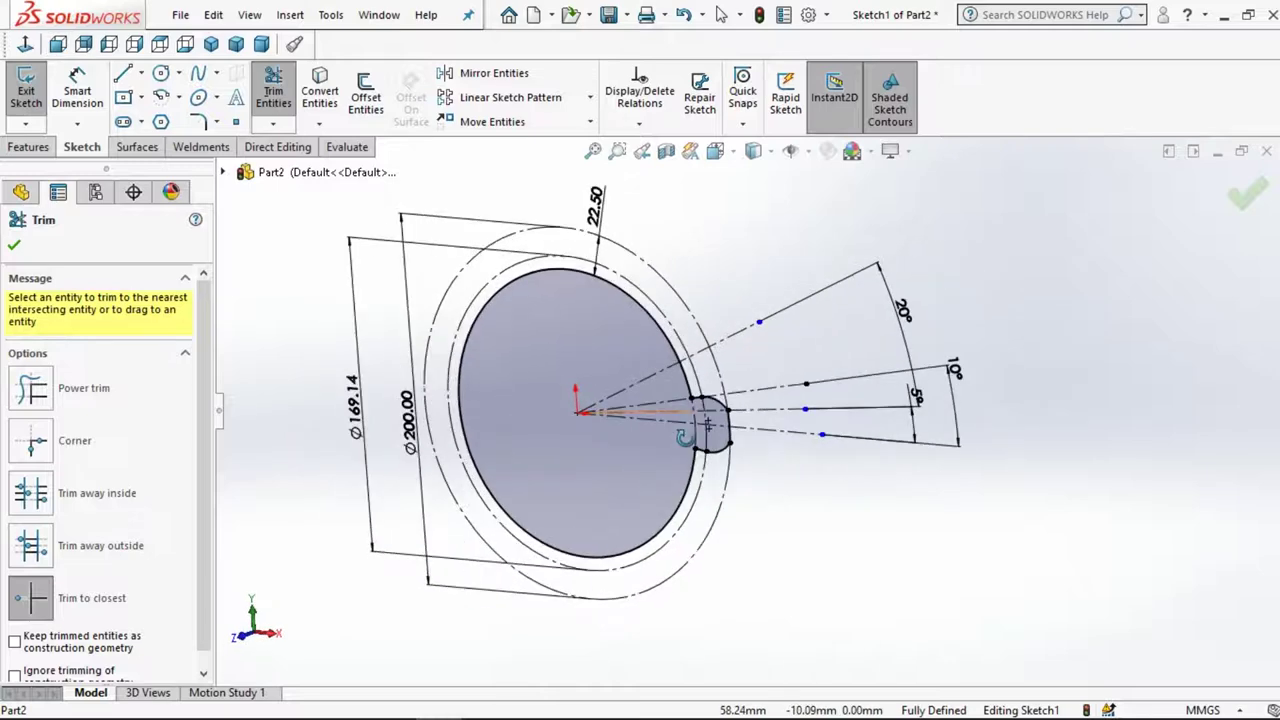
pyautogui.moveTo(706, 345); pyautogui.dragTo(712, 338, button='middle')
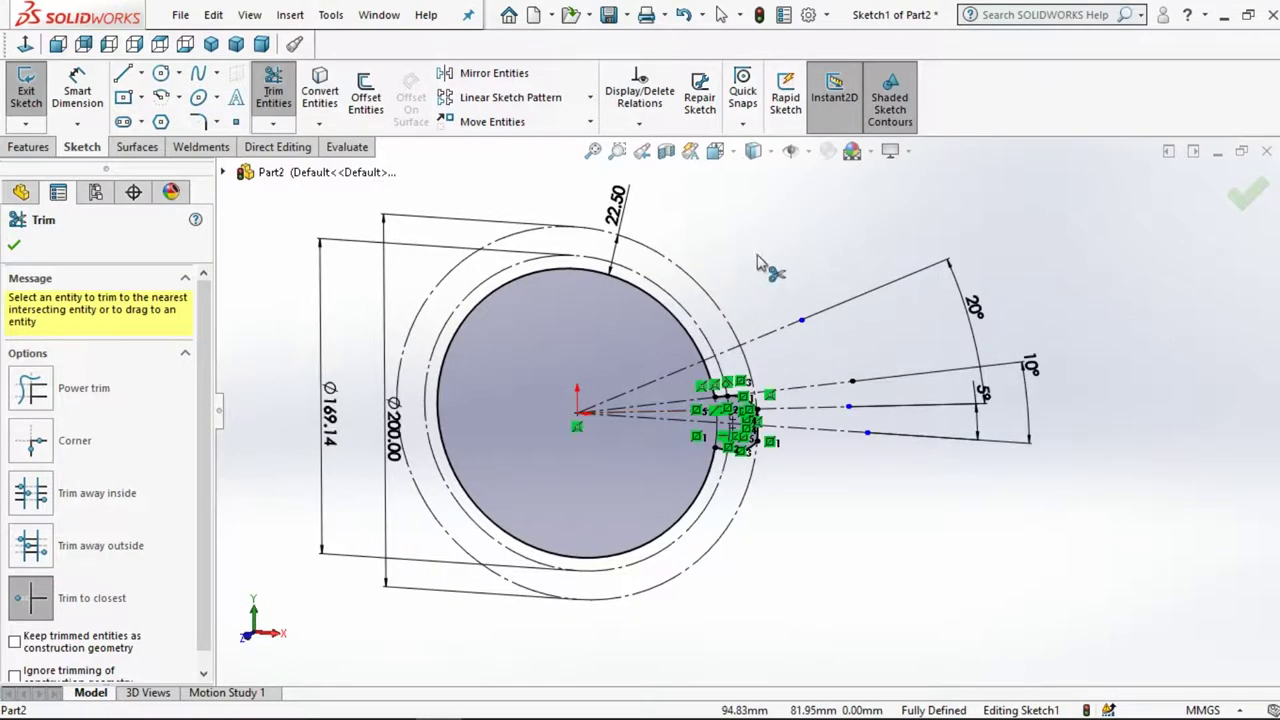
pyautogui.click(722, 18)
pyautogui.click(30, 147)
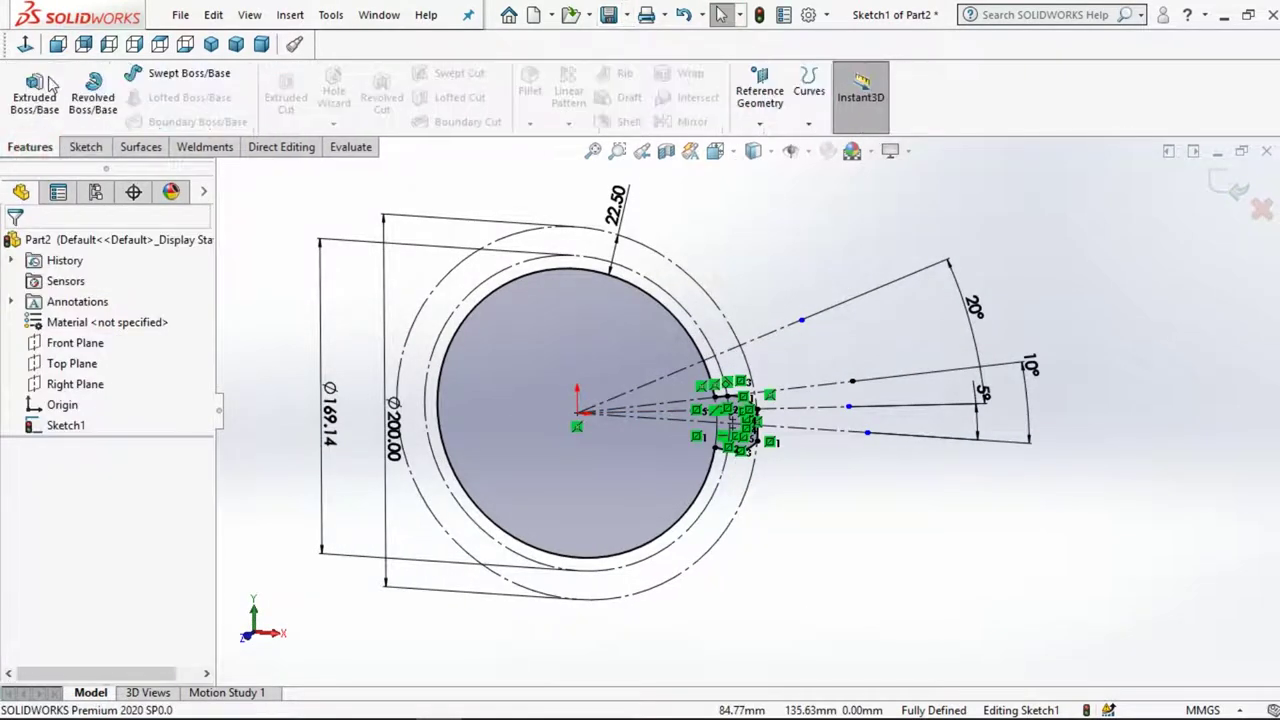
pyautogui.click(30, 95)
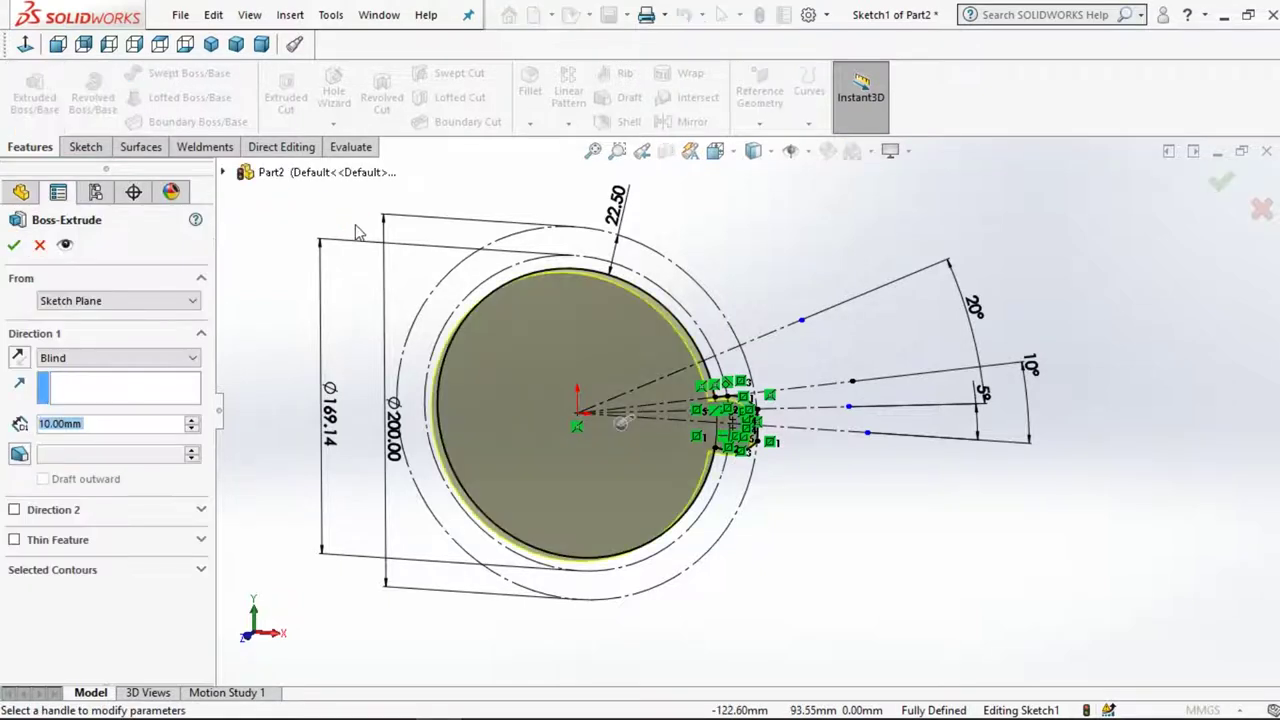
pyautogui.click(40, 246)
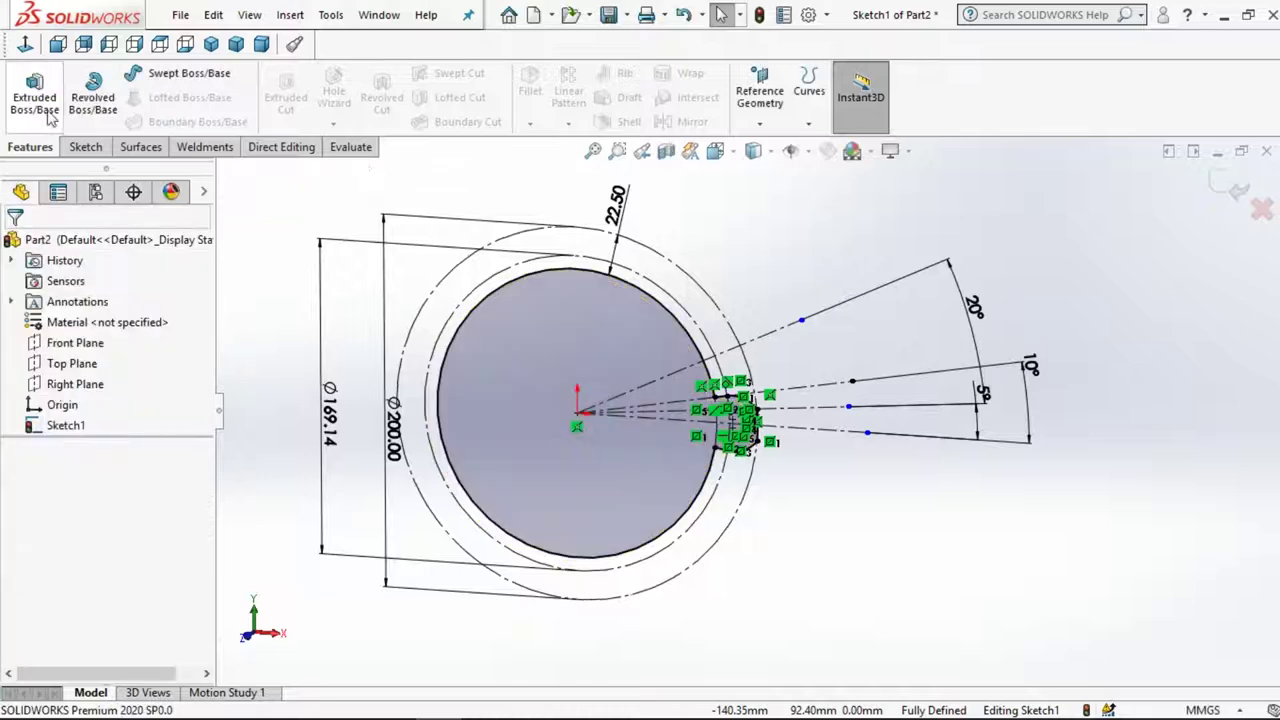
pyautogui.click(25, 43)
# Trim away the old solid circle segment near the keyway slot
pyautogui.scroll(-3, 828, 452)
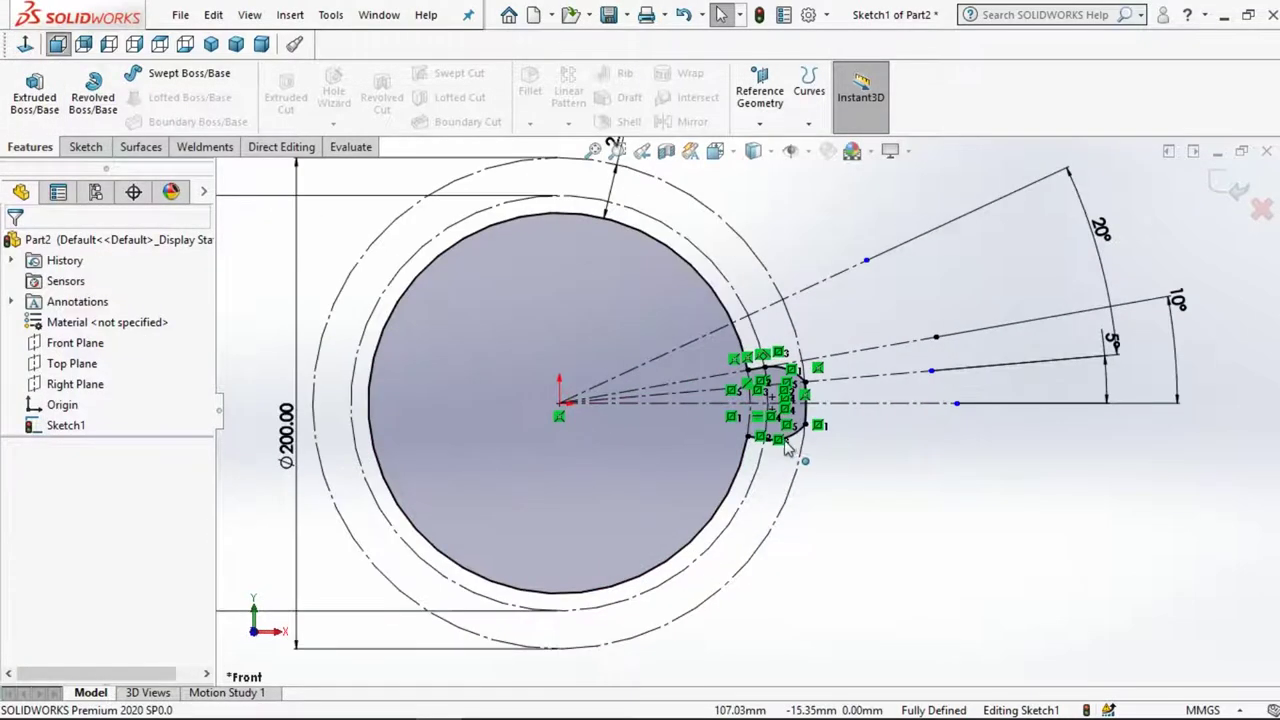
pyautogui.click(85, 147)
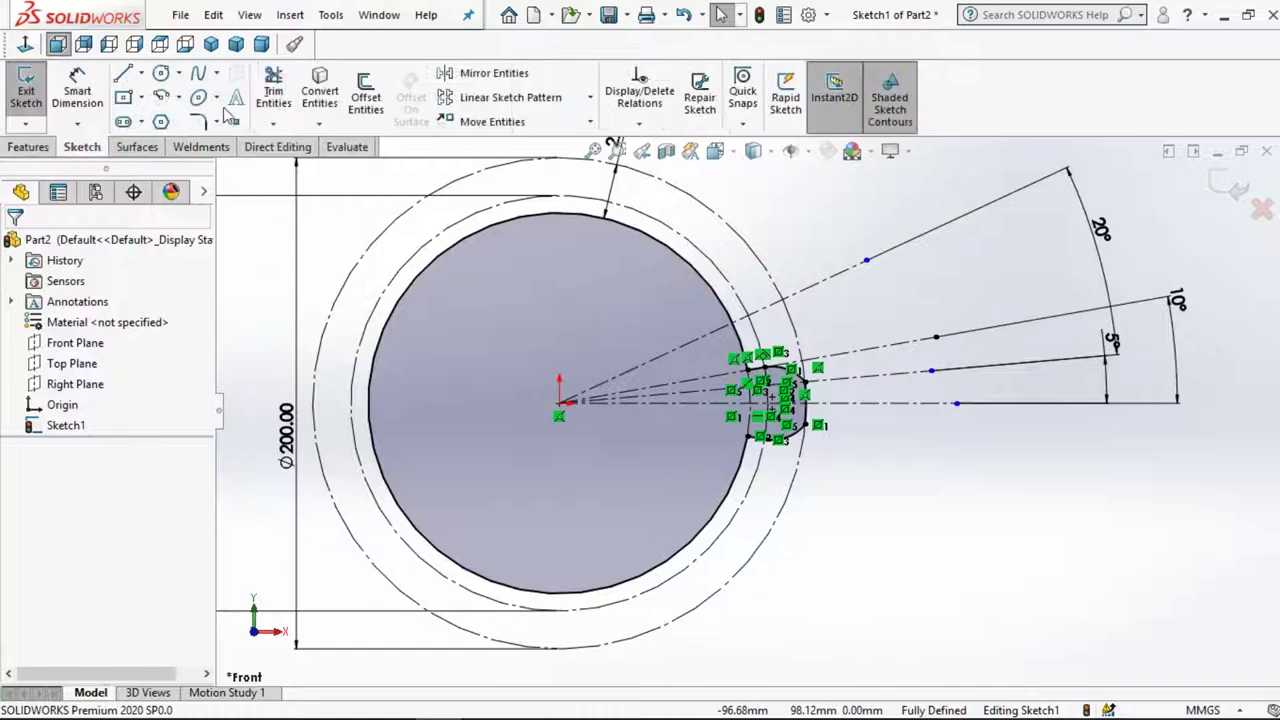
pyautogui.click(273, 95)
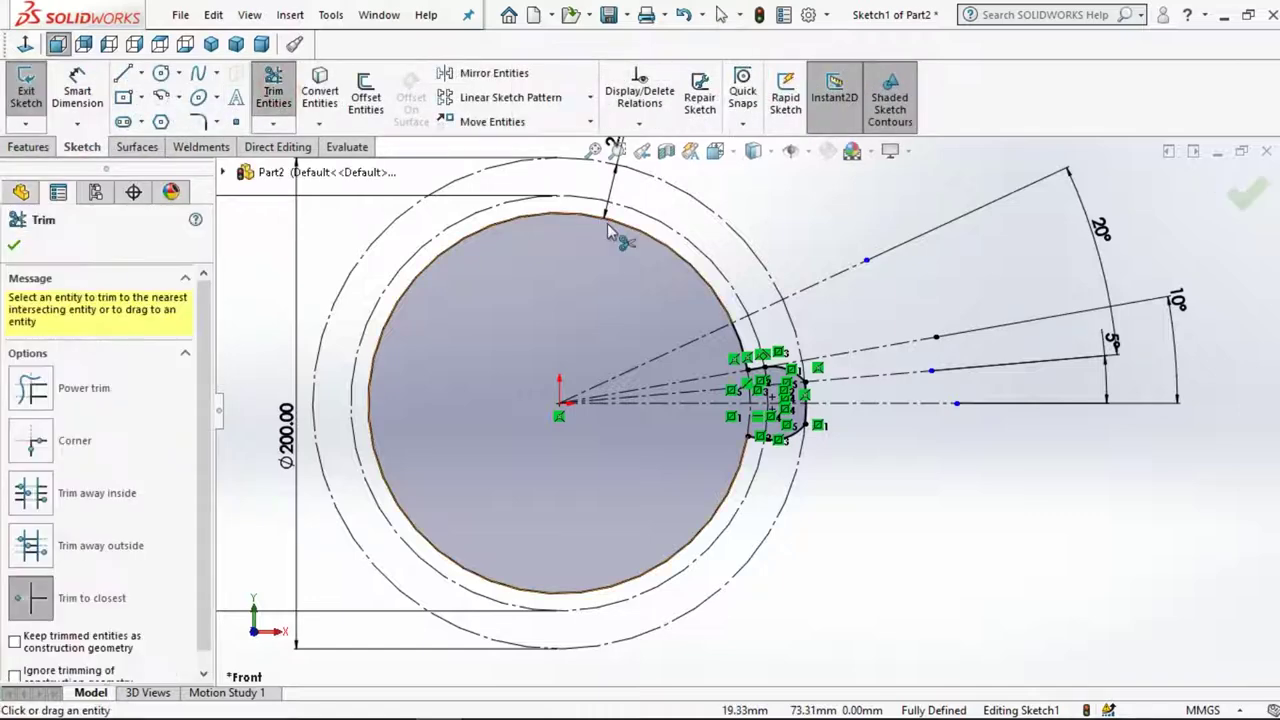
pyautogui.click(607, 226)
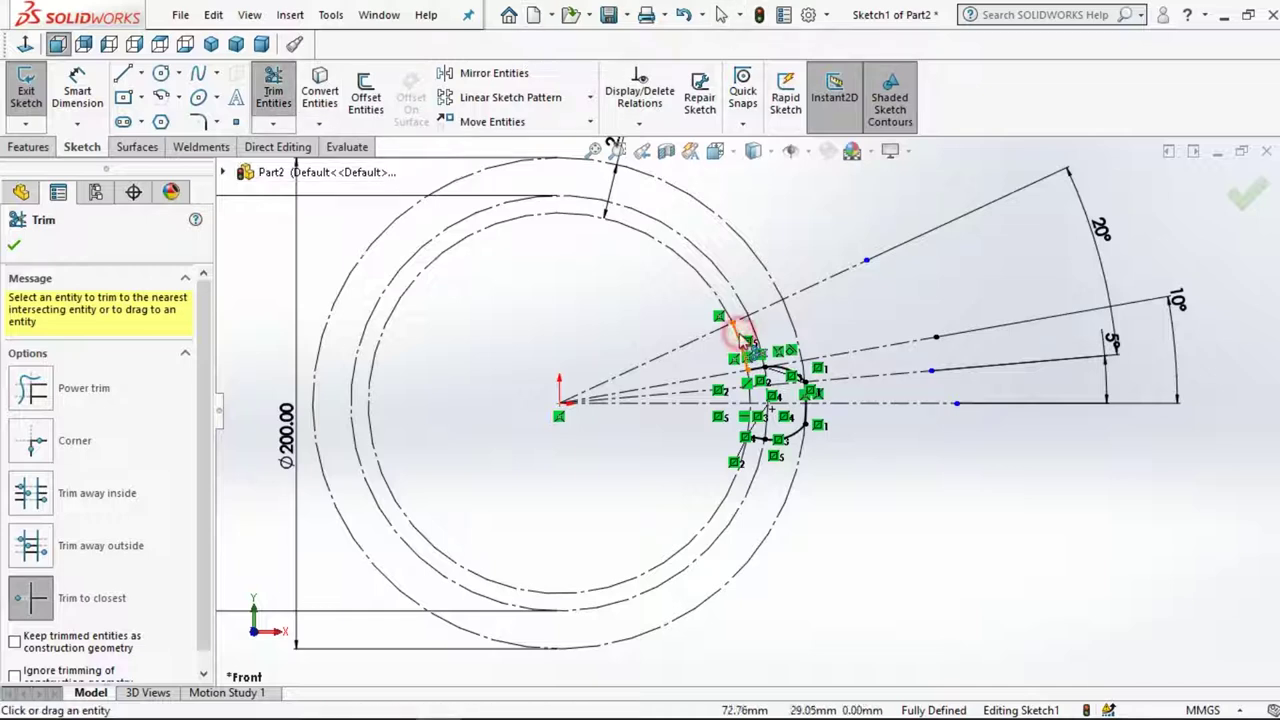
pyautogui.click(721, 14)
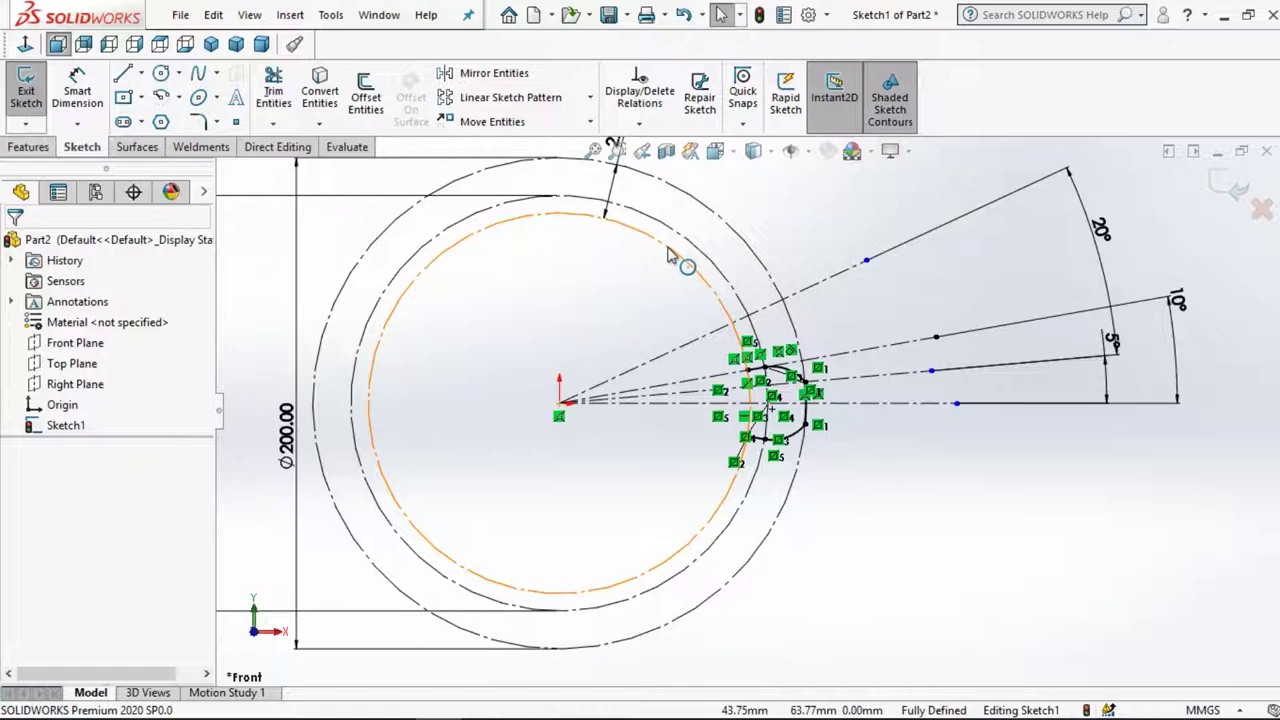
# Turn the Ø155 construction circle into regular geometry and exit the sketch
pyautogui.click(670, 254)
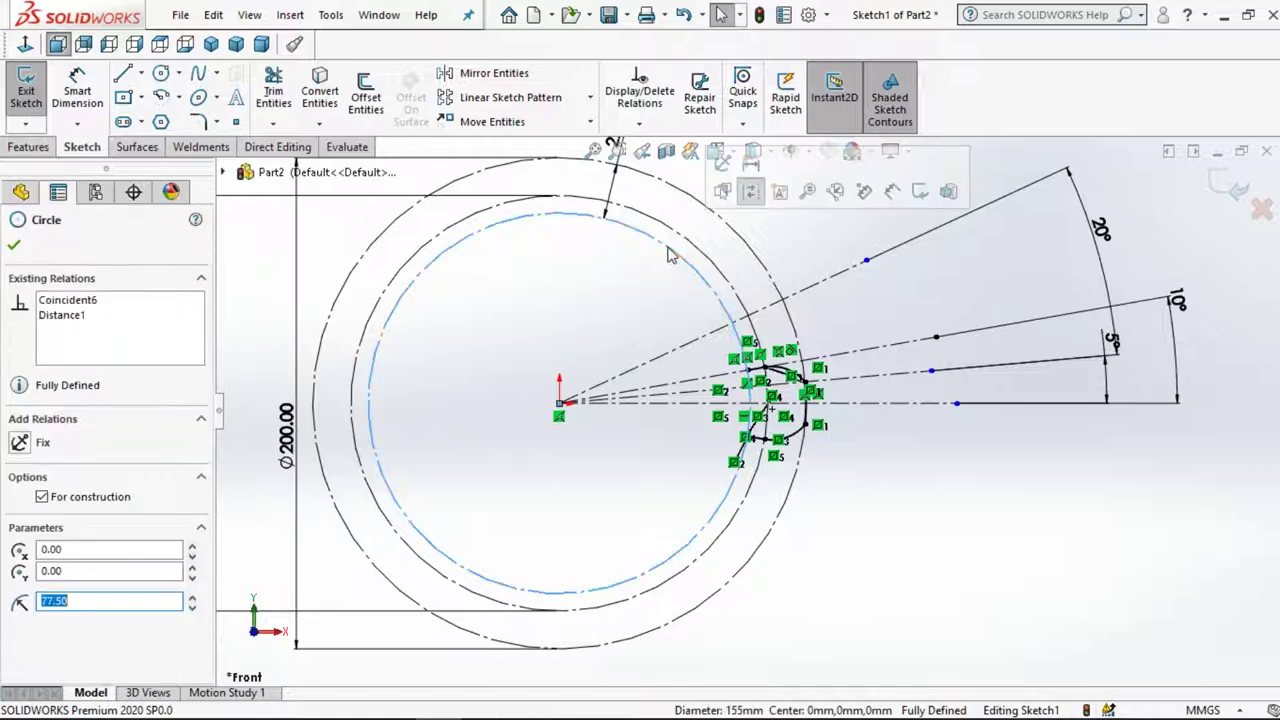
pyautogui.click(322, 92)
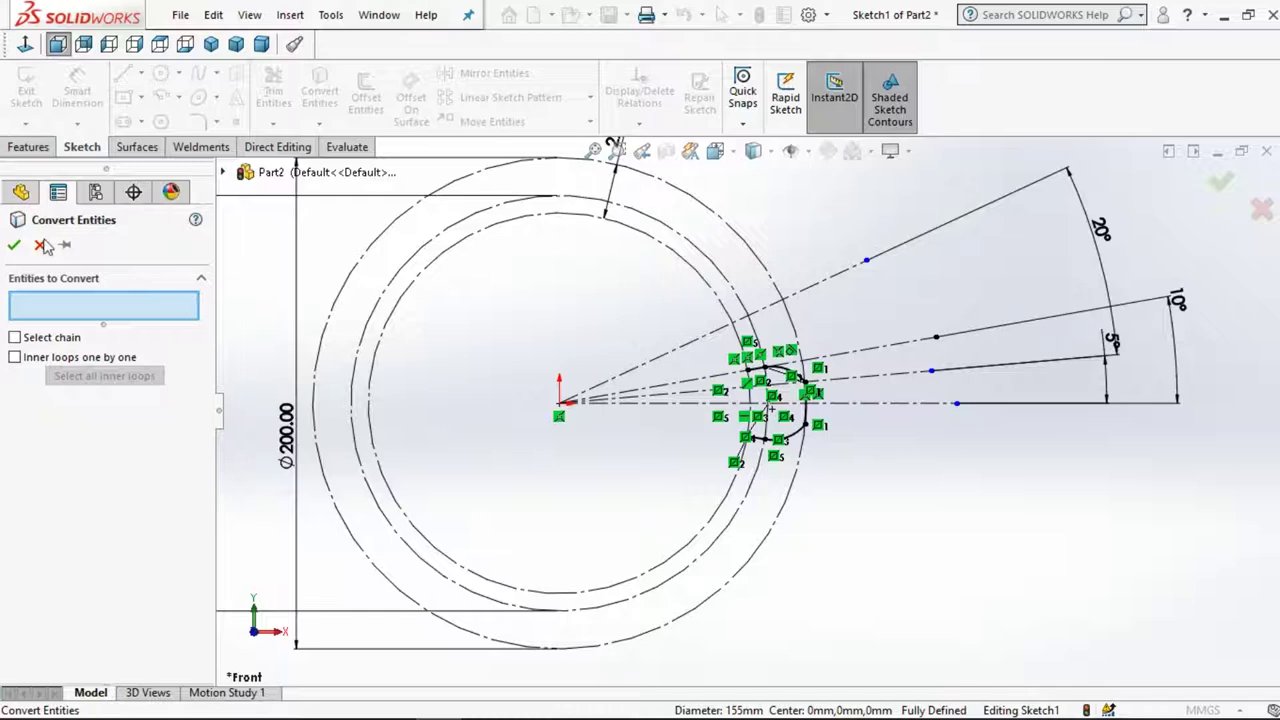
pyautogui.click(722, 310)
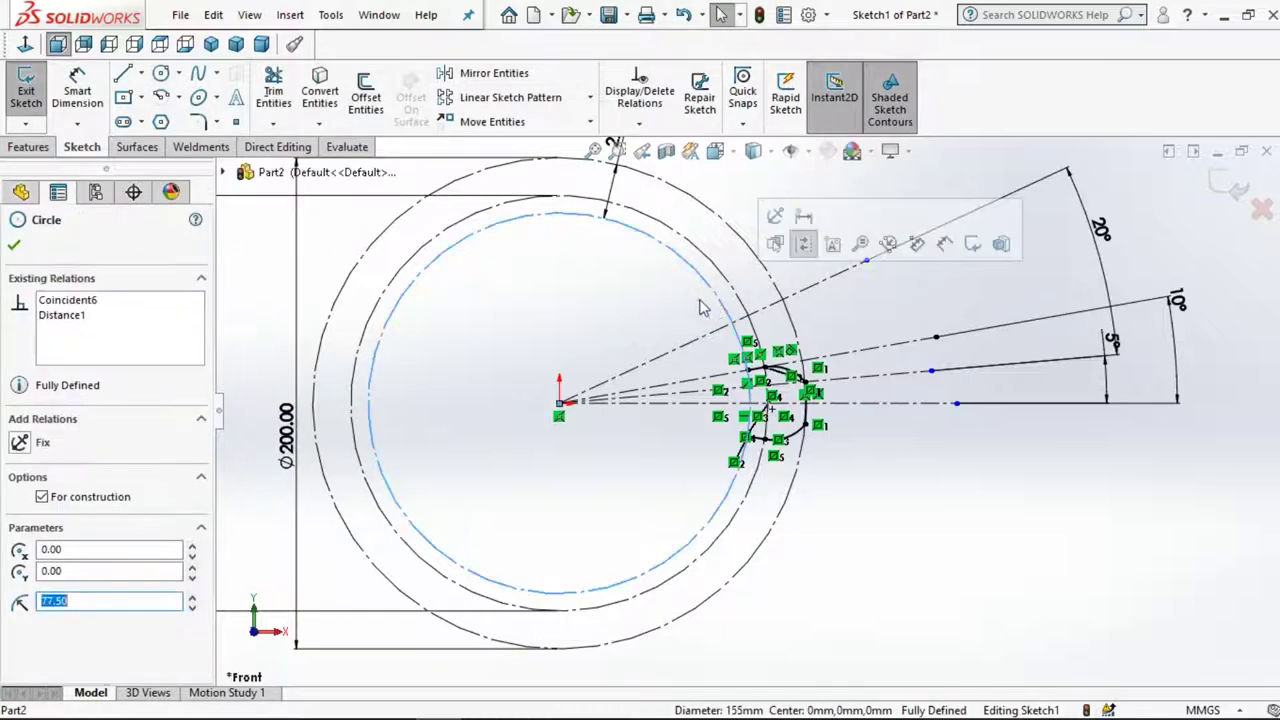
pyautogui.click(804, 243)
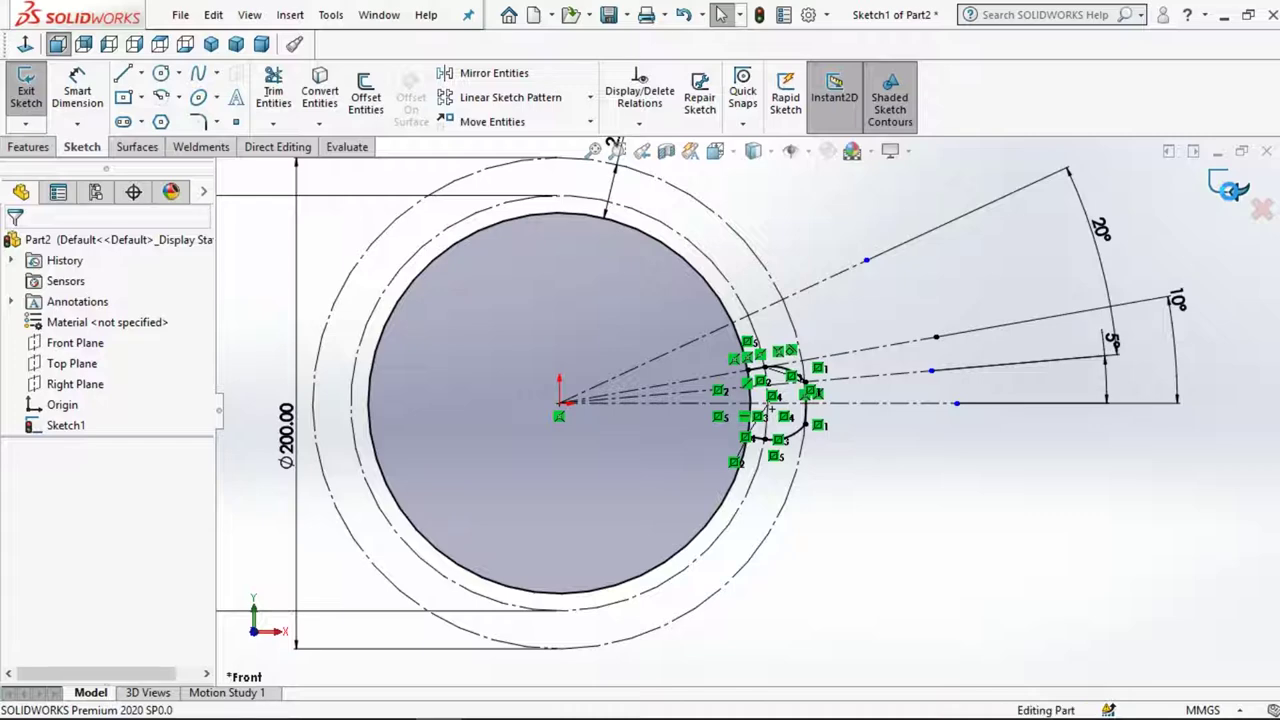
pyautogui.click(1236, 196)
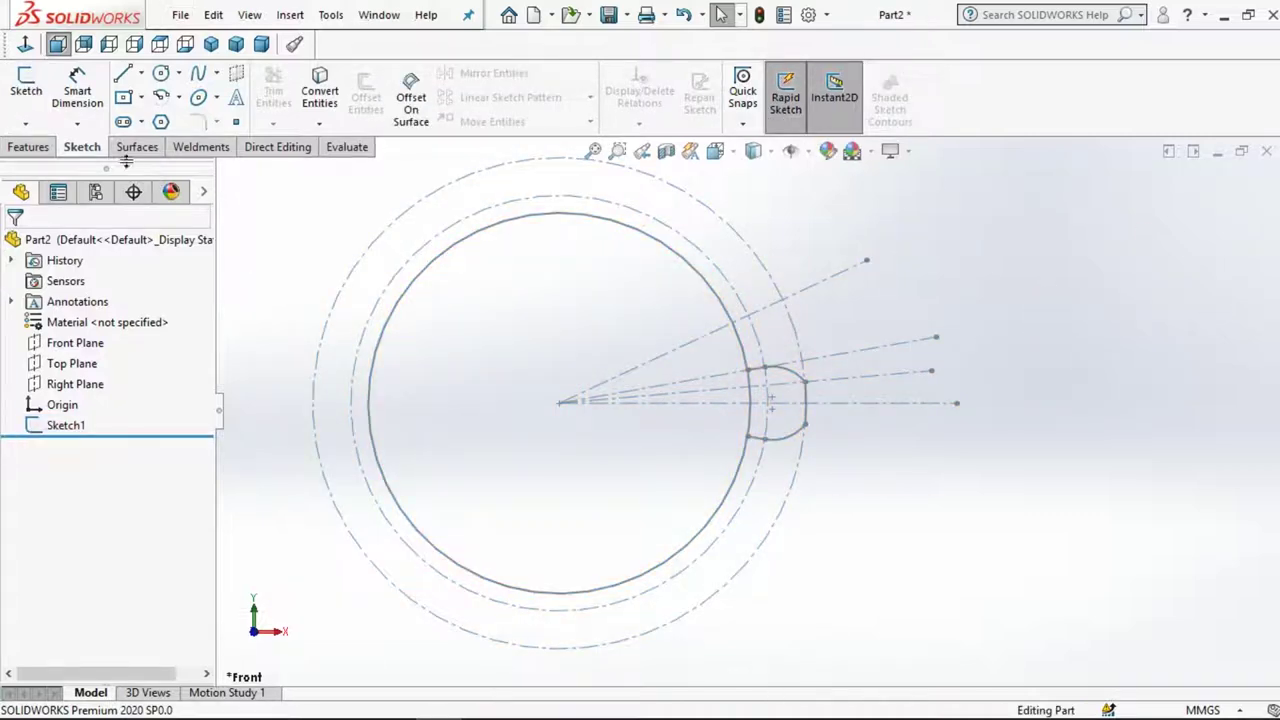
# Extrude the 155 mm circle contour Blind 20 mm in one direction into a solid disc
pyautogui.click(28, 147)
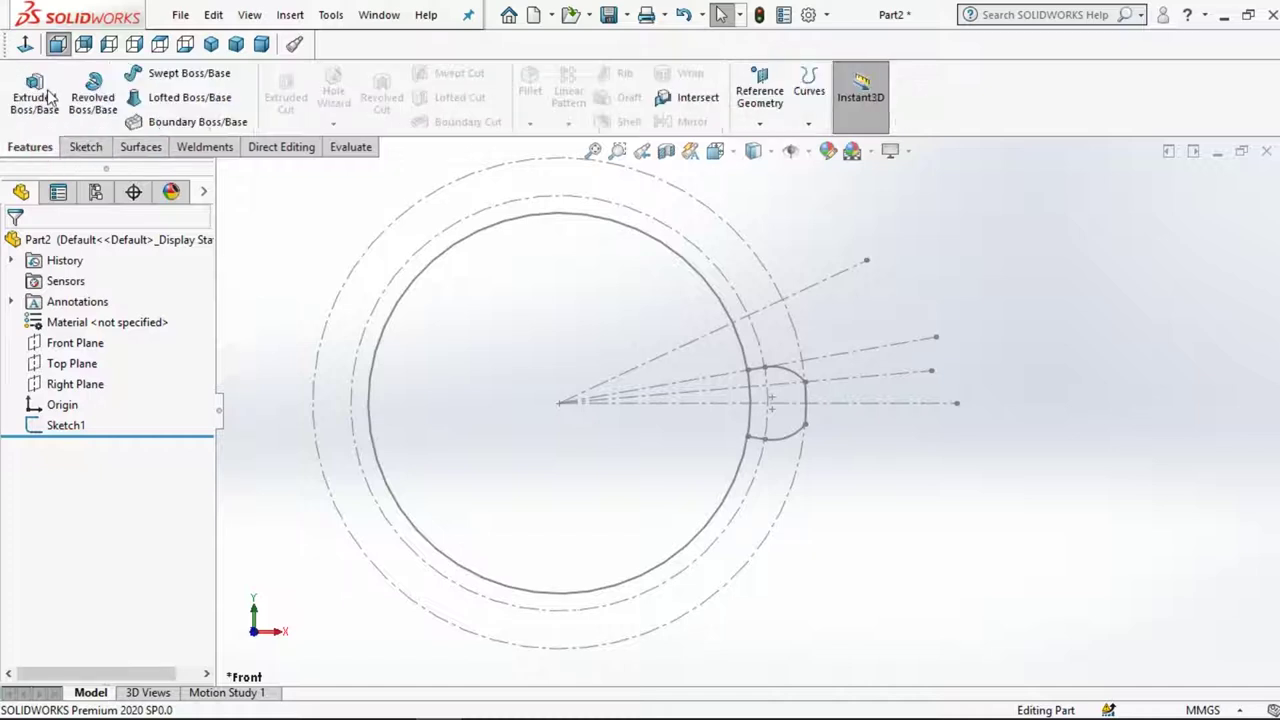
pyautogui.click(34, 90)
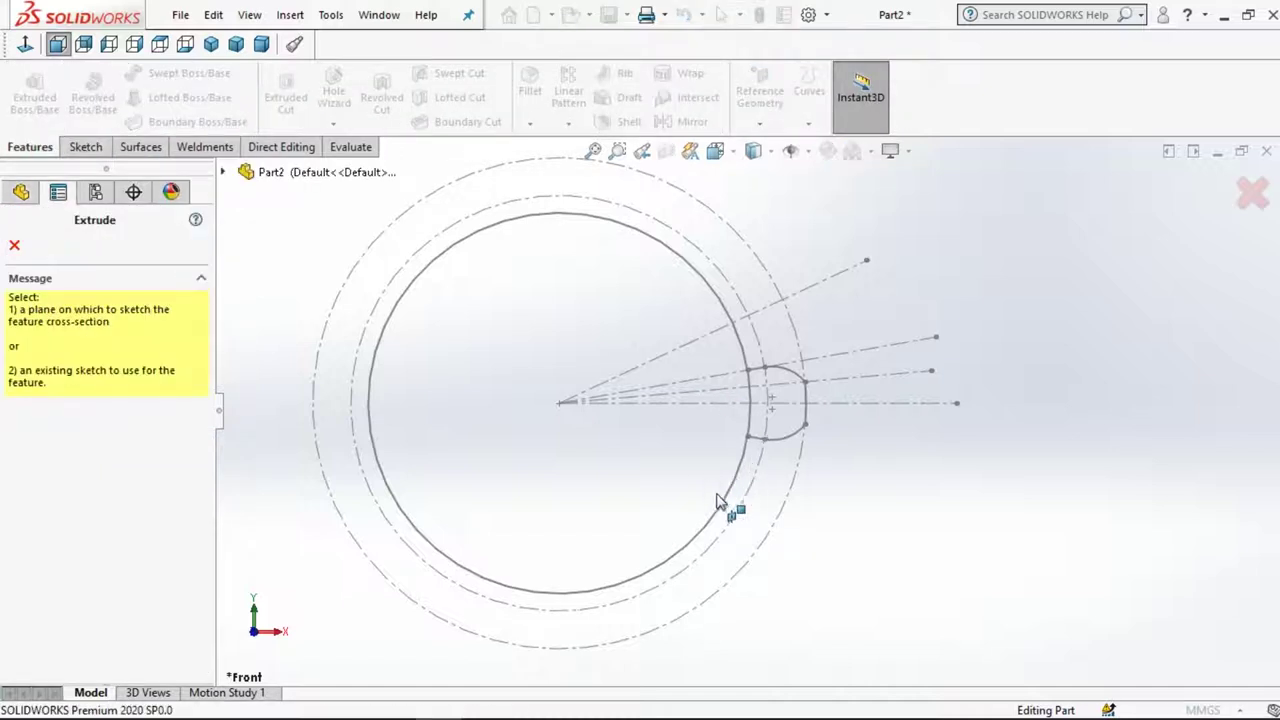
pyautogui.press('Escape')
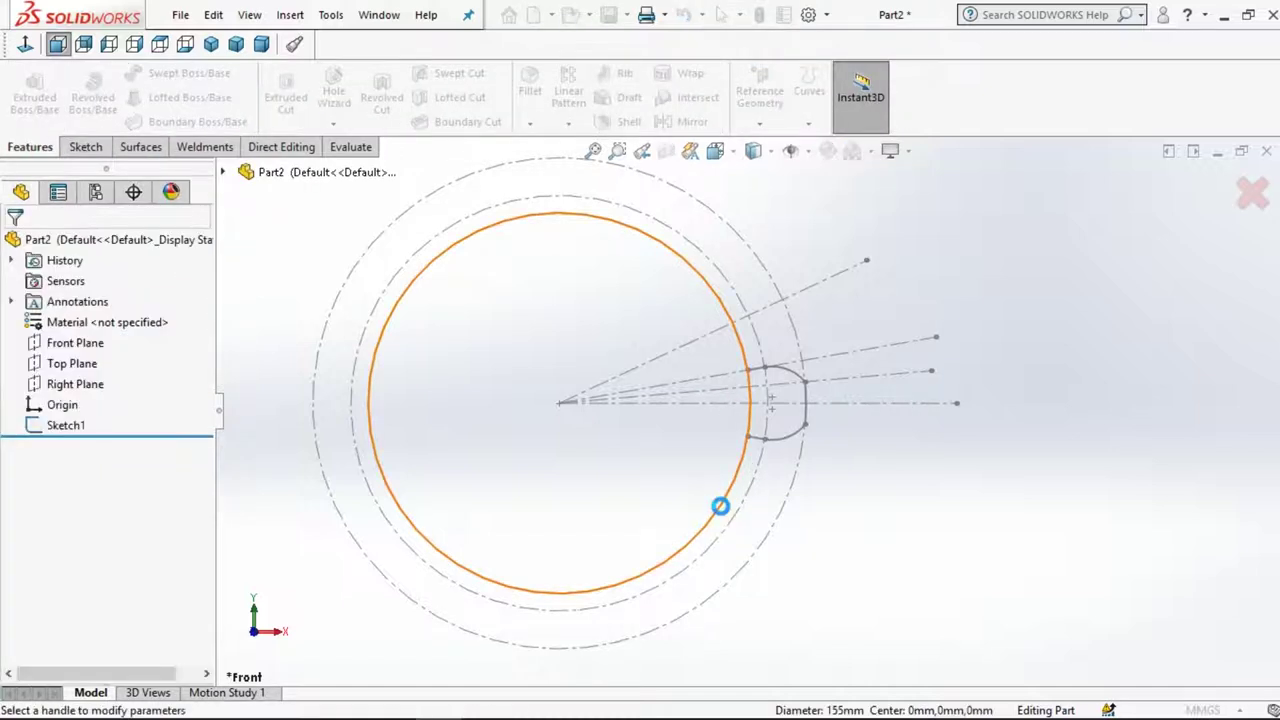
pyautogui.click(719, 507)
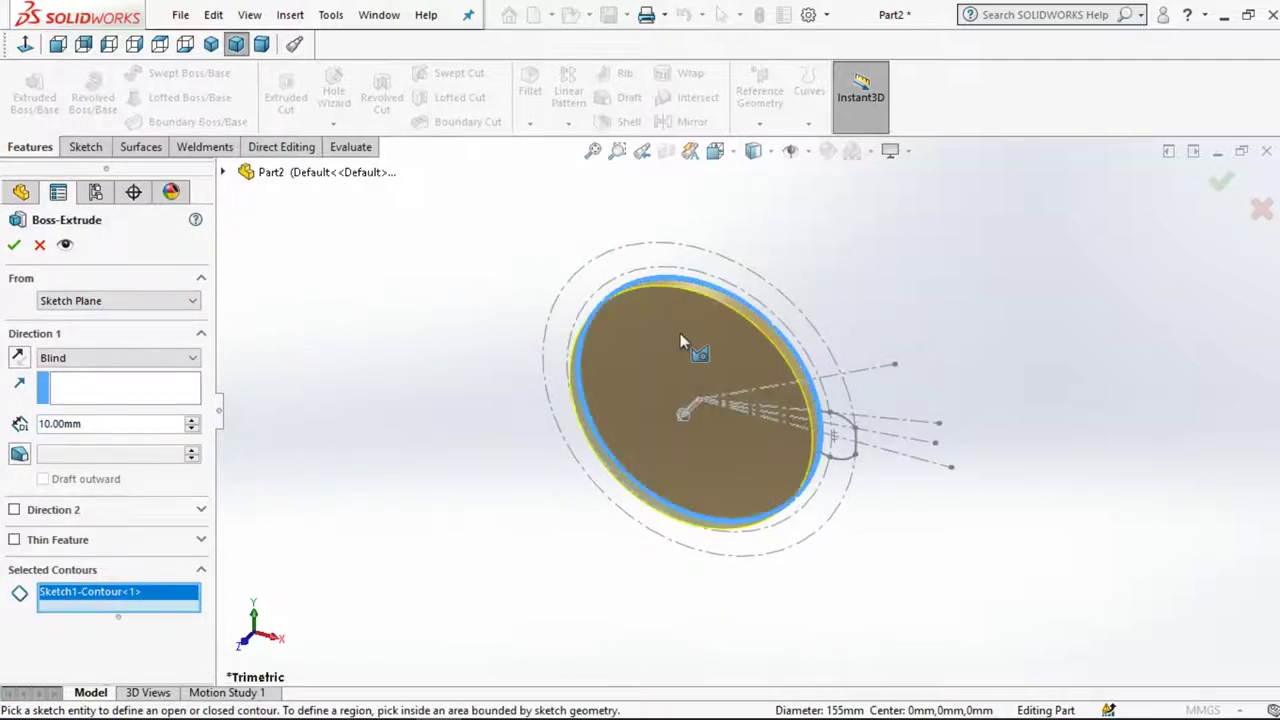
pyautogui.click(98, 425)
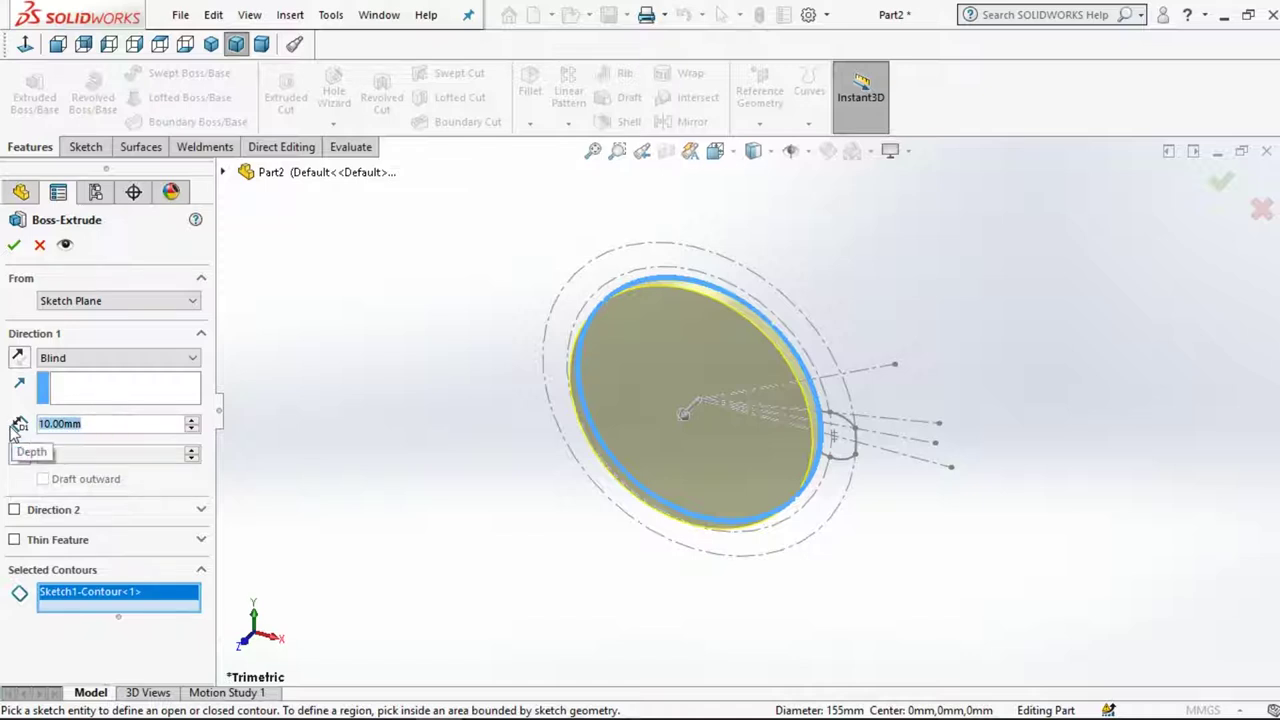
pyautogui.write('2')
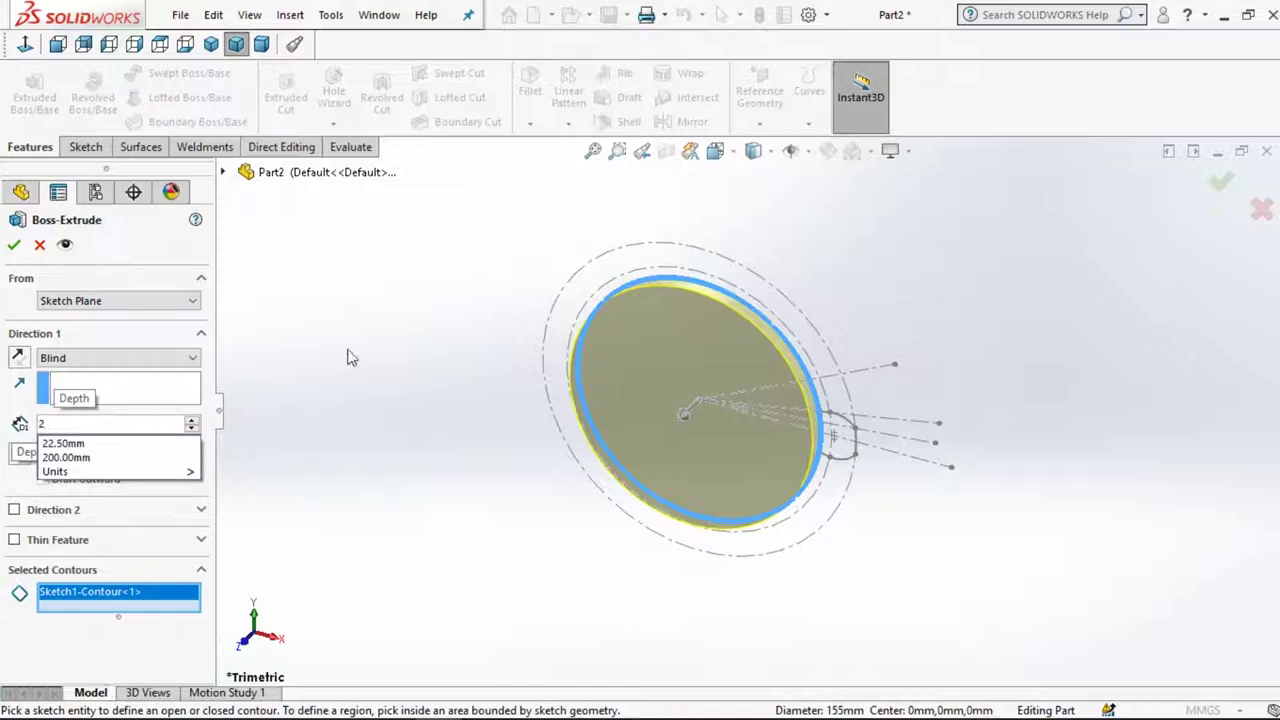
pyautogui.write('0')
pyautogui.click(429, 303)
pyautogui.click(106, 360)
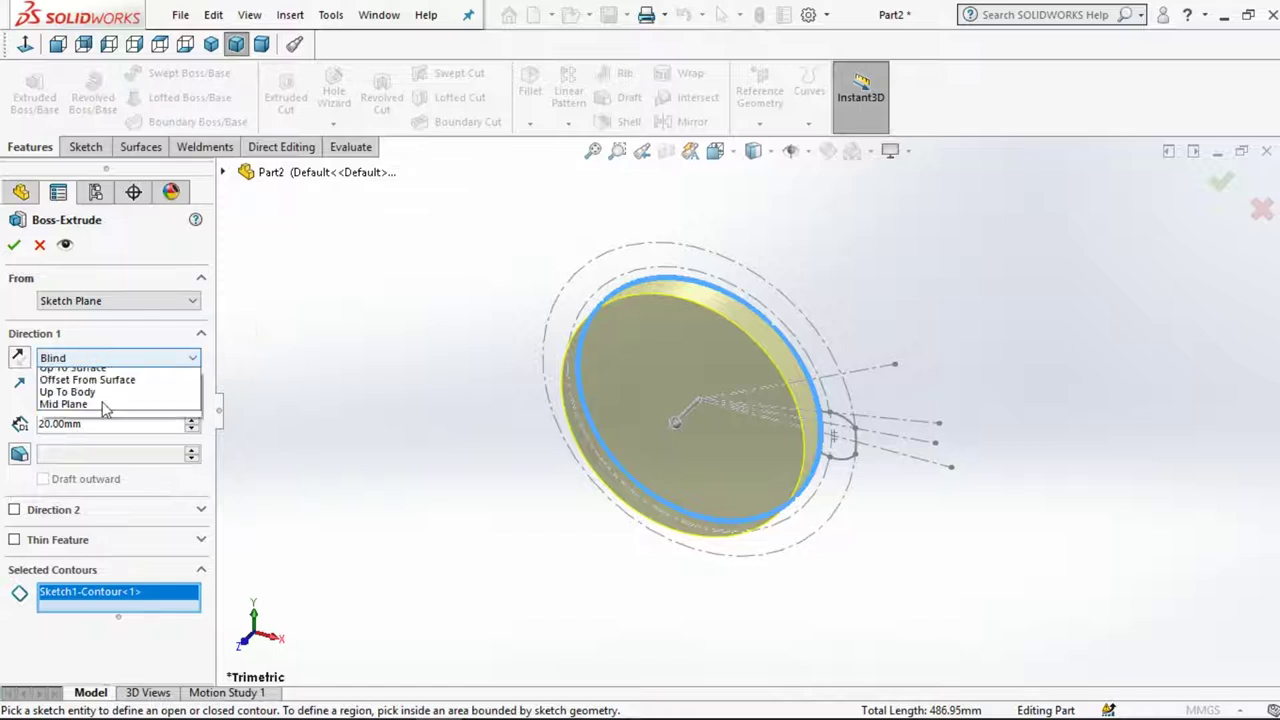
pyautogui.click(100, 430)
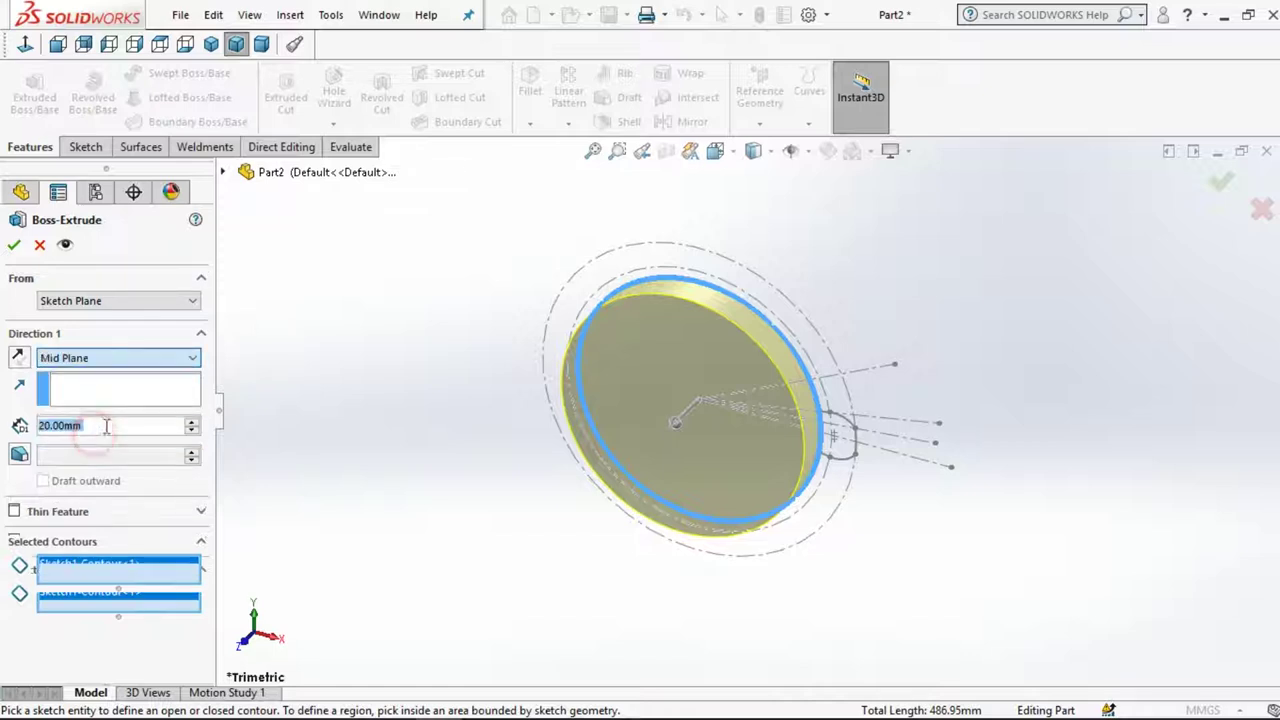
pyautogui.click(114, 360)
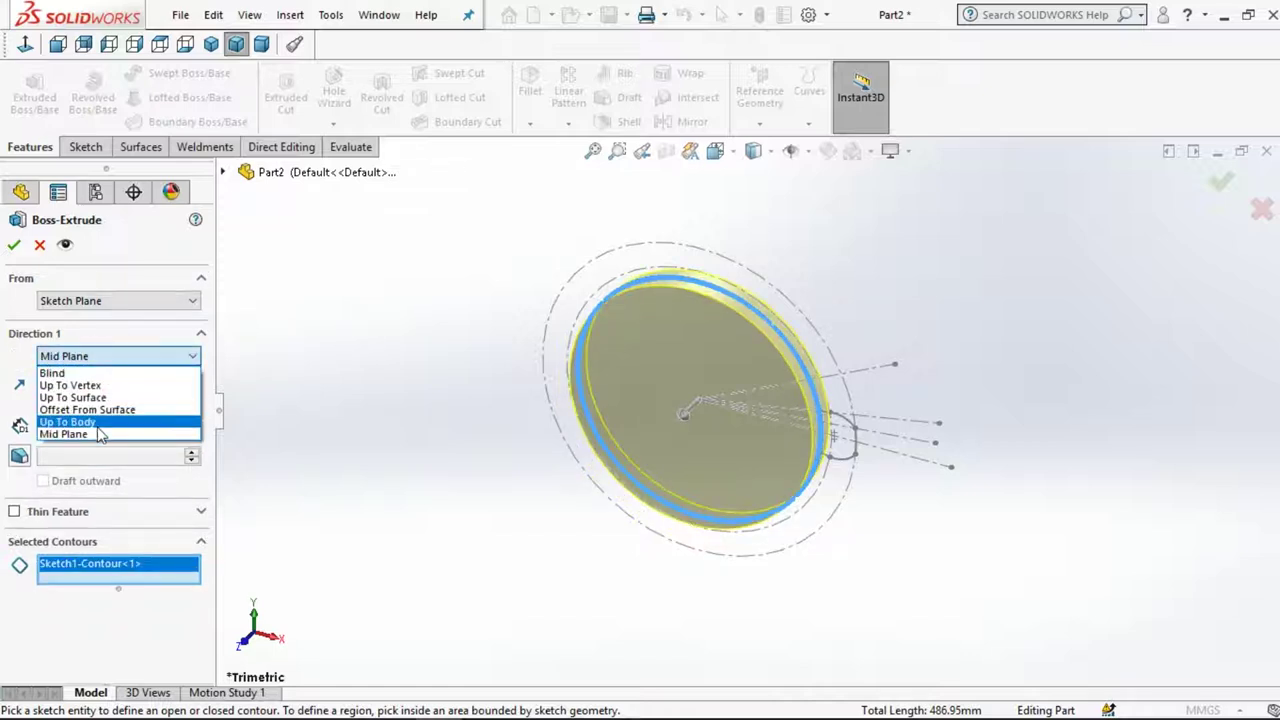
pyautogui.click(55, 373)
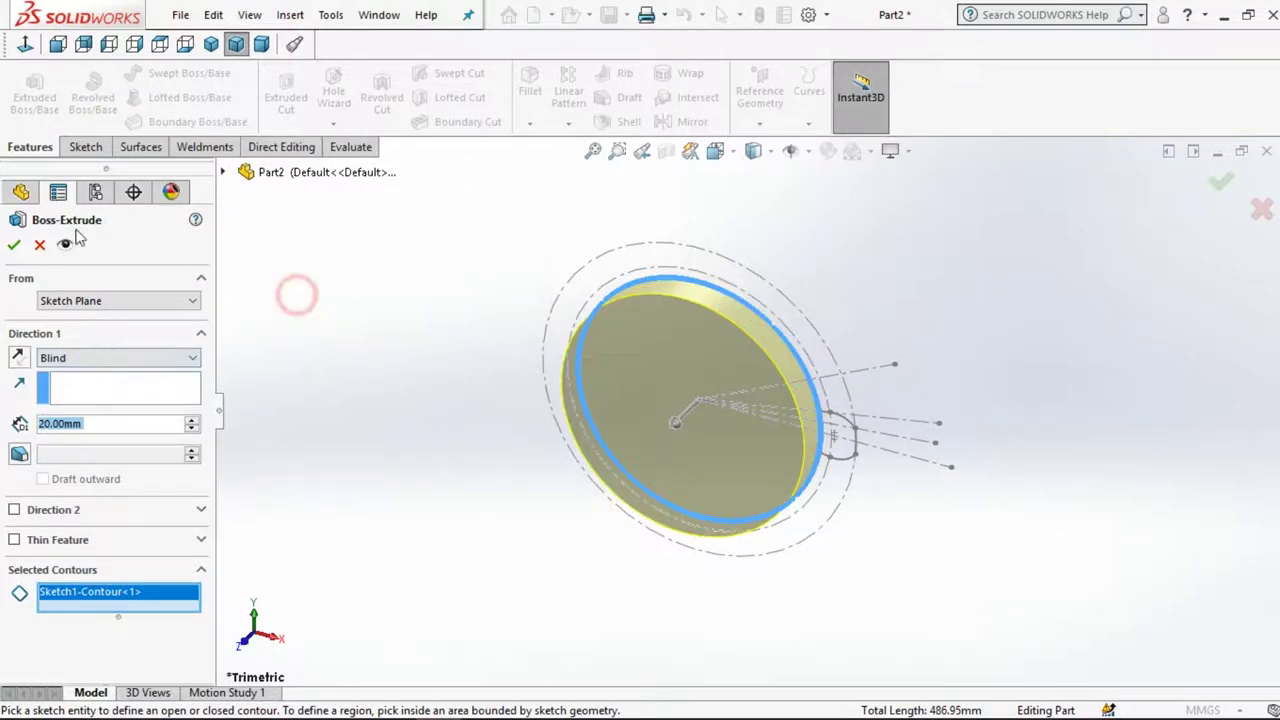
pyautogui.click(14, 244)
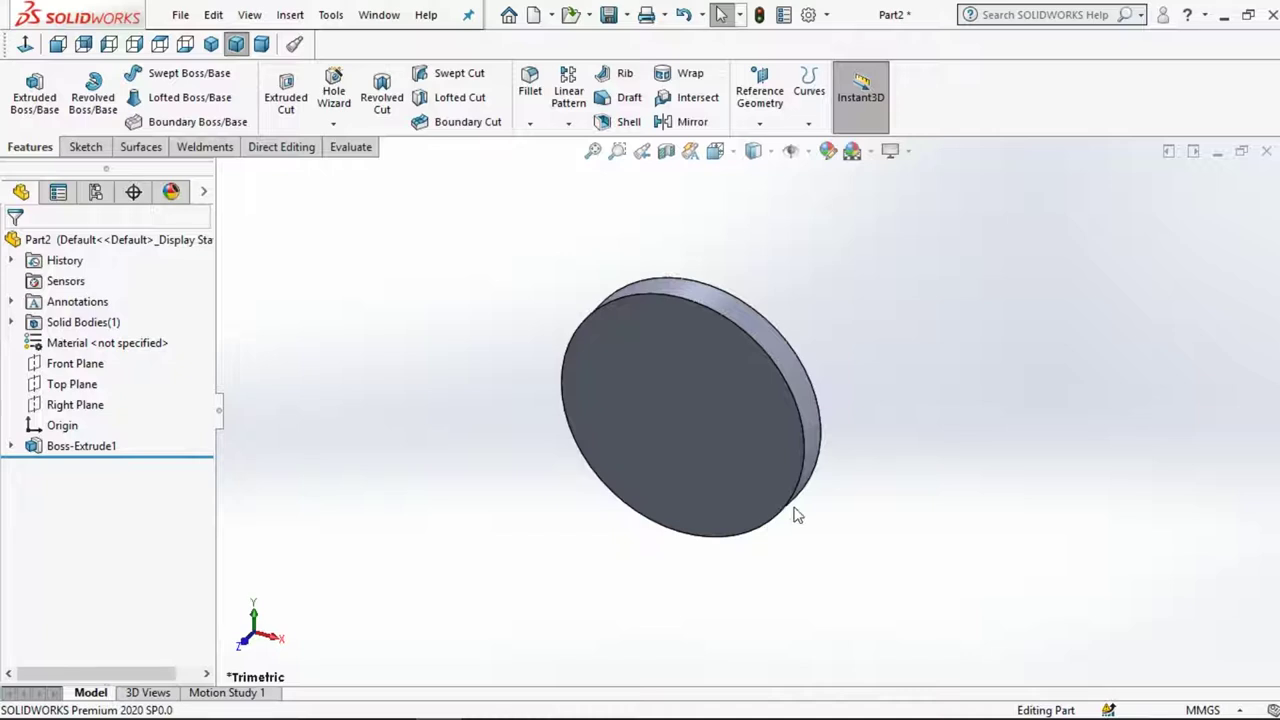
# Expand Boss-Extrude1 in the FeatureManager tree and start a new Extruded Boss/Base
pyautogui.scroll(2, 856, 471)
pyautogui.scroll(-2, 800, 465)
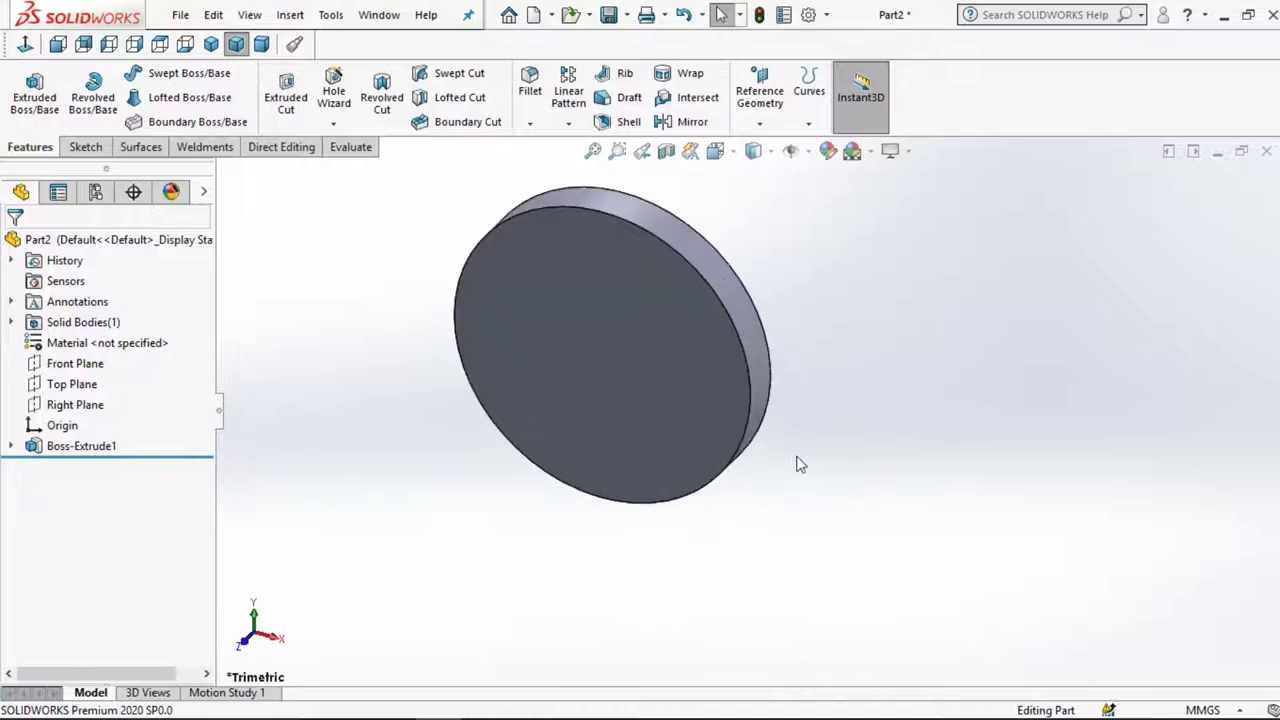
pyautogui.scroll(1, 800, 465)
pyautogui.scroll(1, 800, 465)
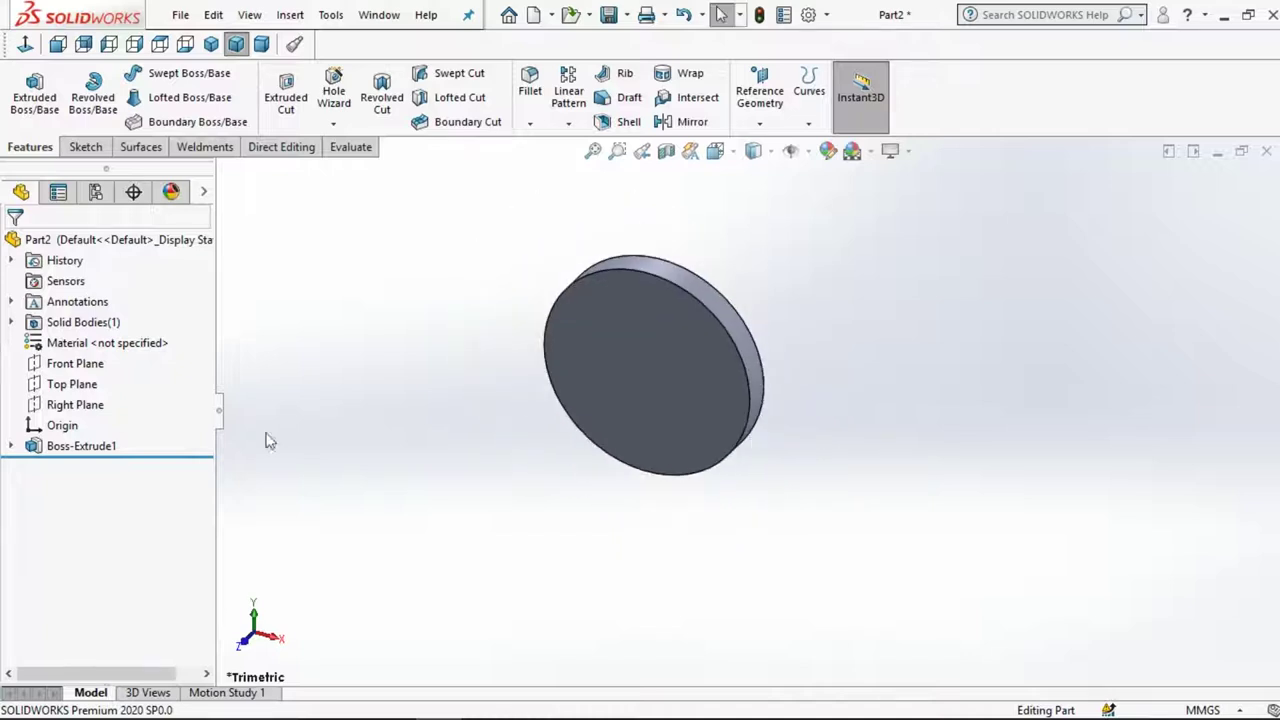
pyautogui.click(11, 445)
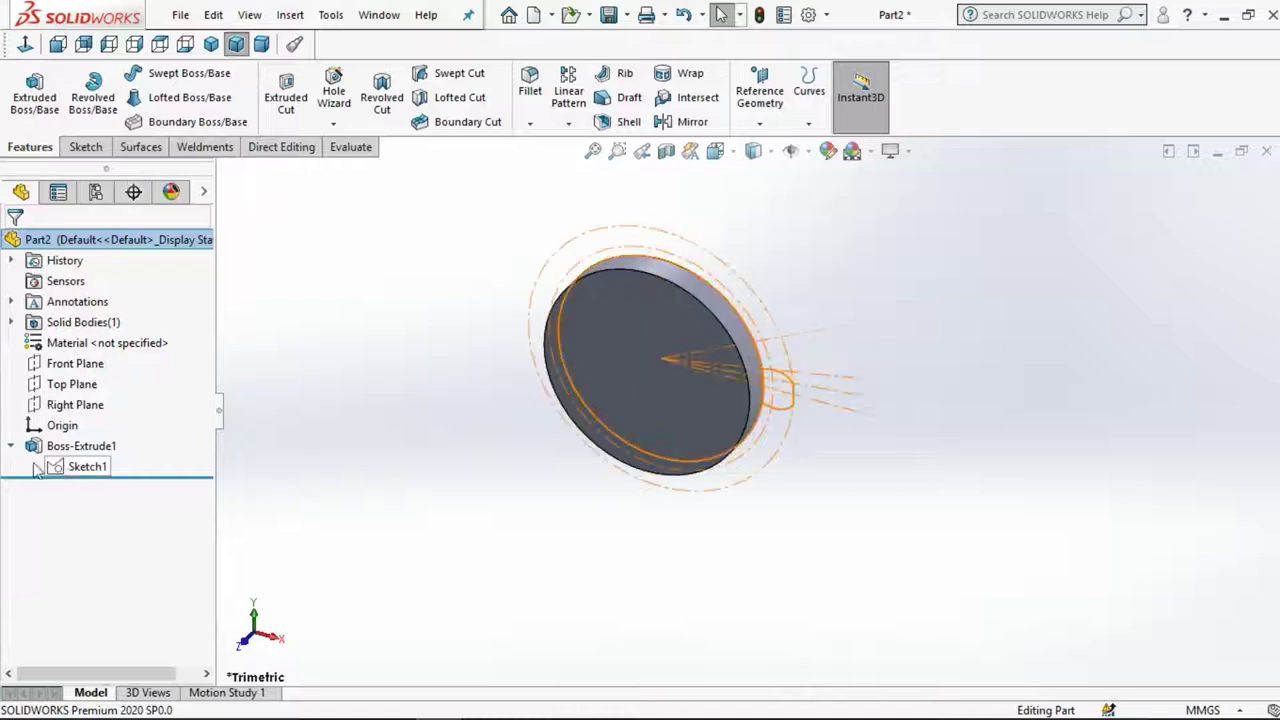
pyautogui.click(34, 90)
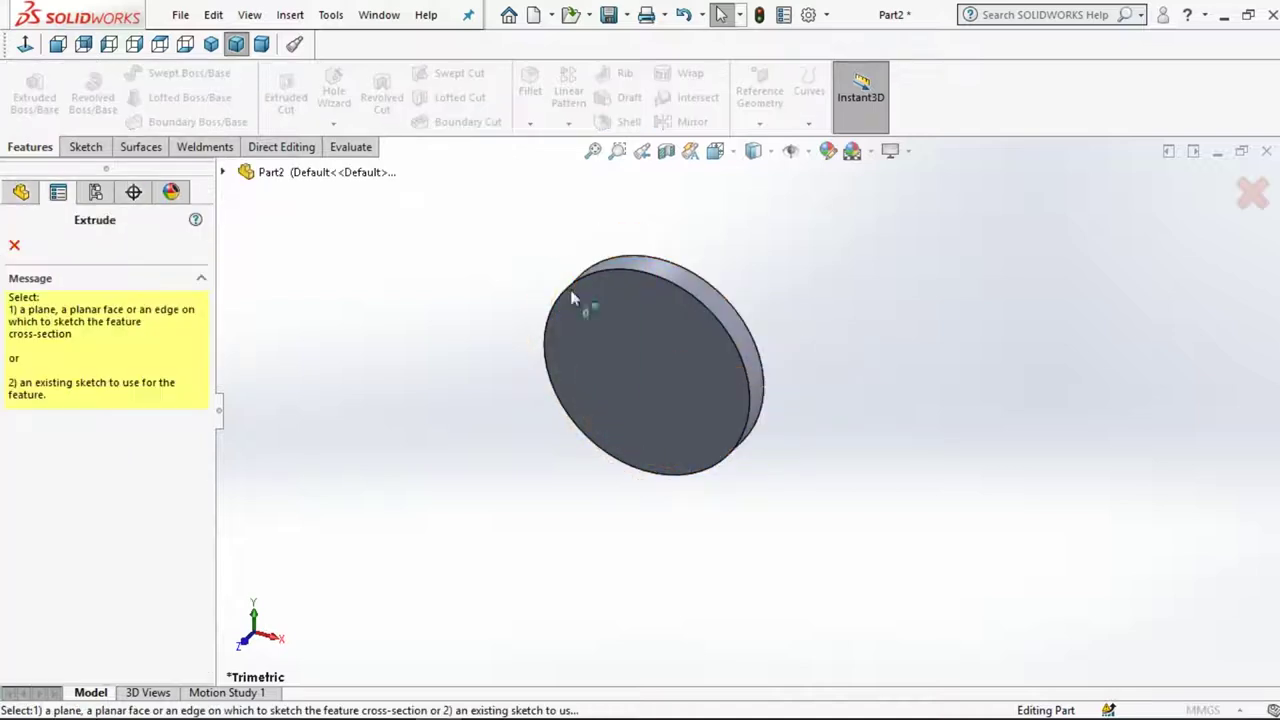
# Extrude the tooth region of Sketch1 Blind 20 mm to add one tooth to the disc
pyautogui.click(225, 172)
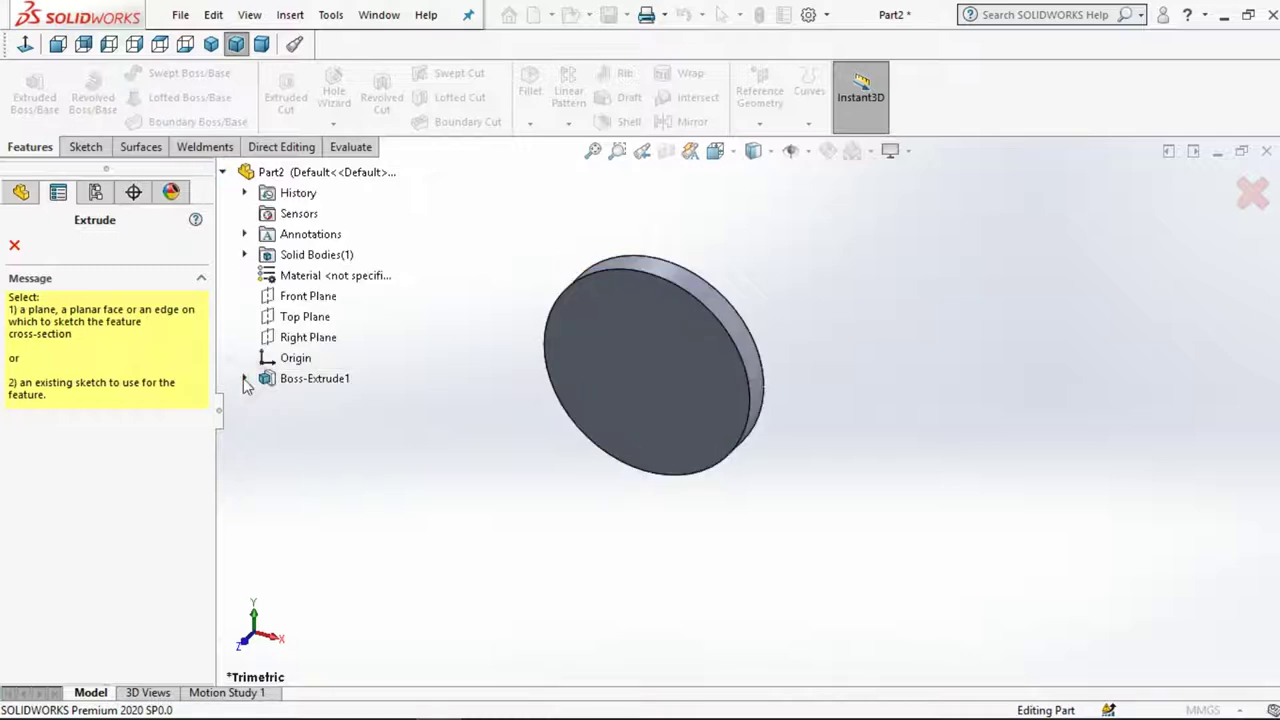
pyautogui.click(244, 379)
pyautogui.click(305, 403)
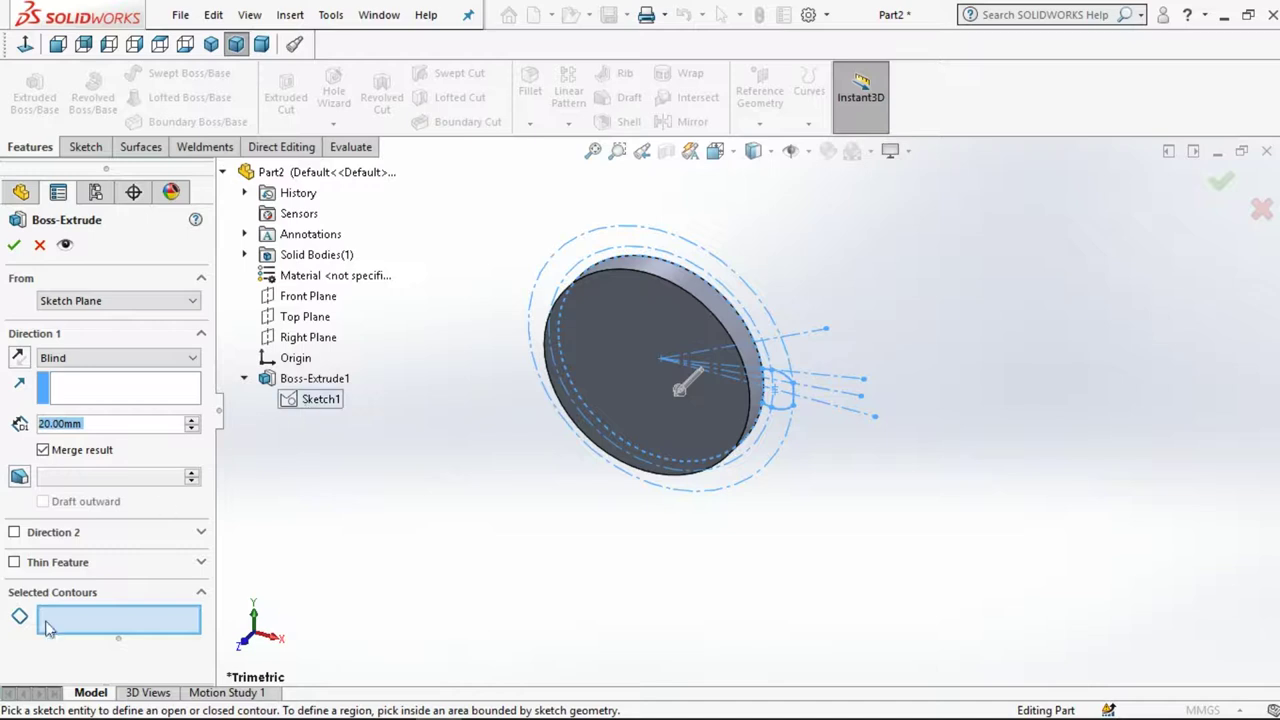
pyautogui.click(776, 401)
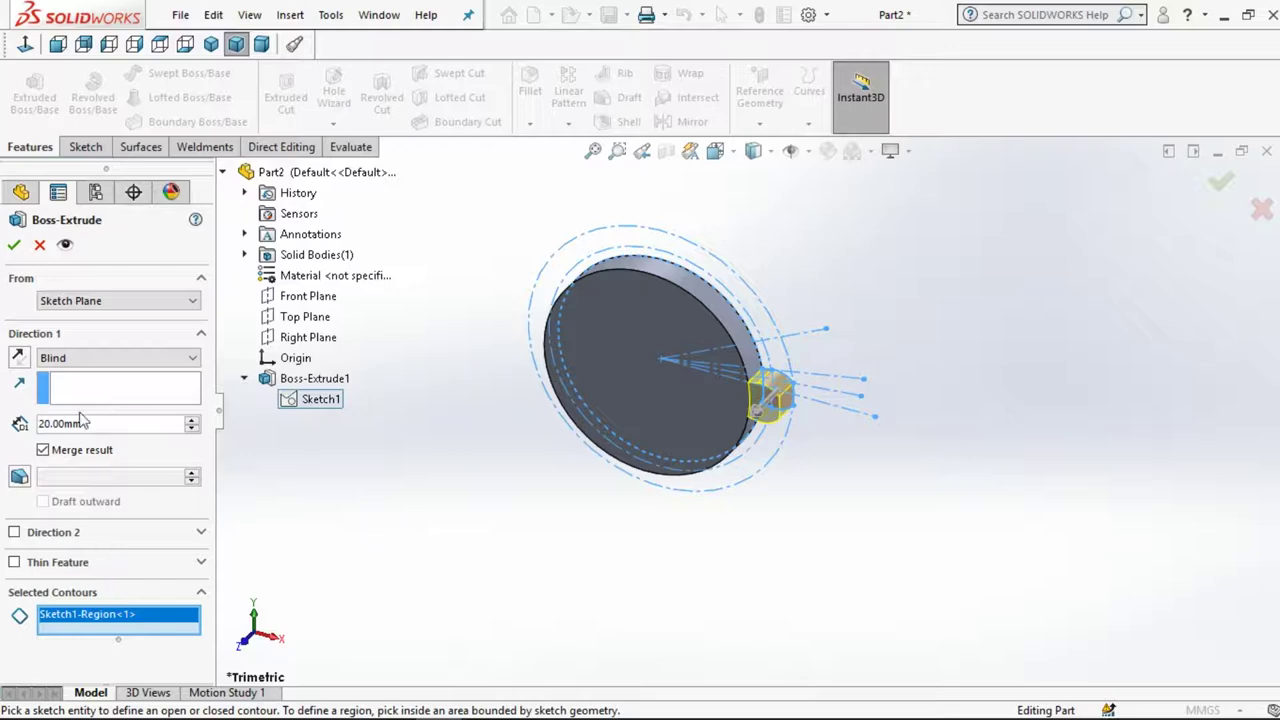
pyautogui.click(13, 245)
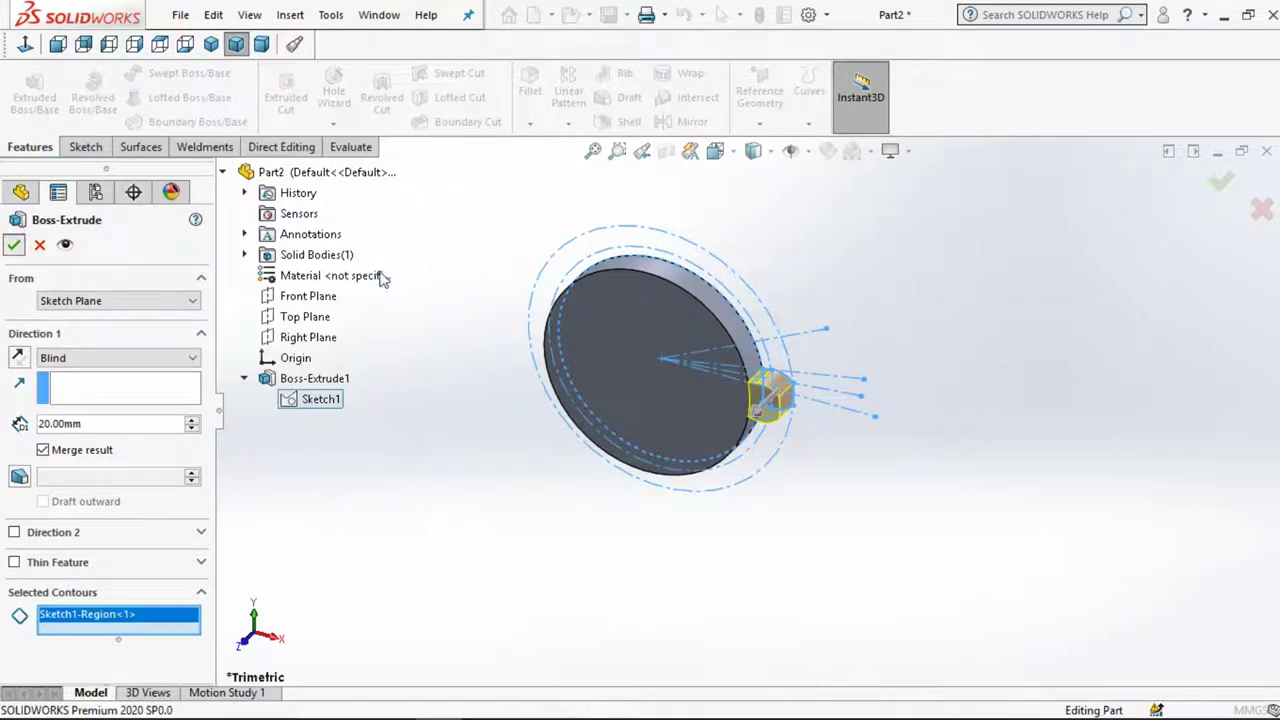
pyautogui.click(452, 459)
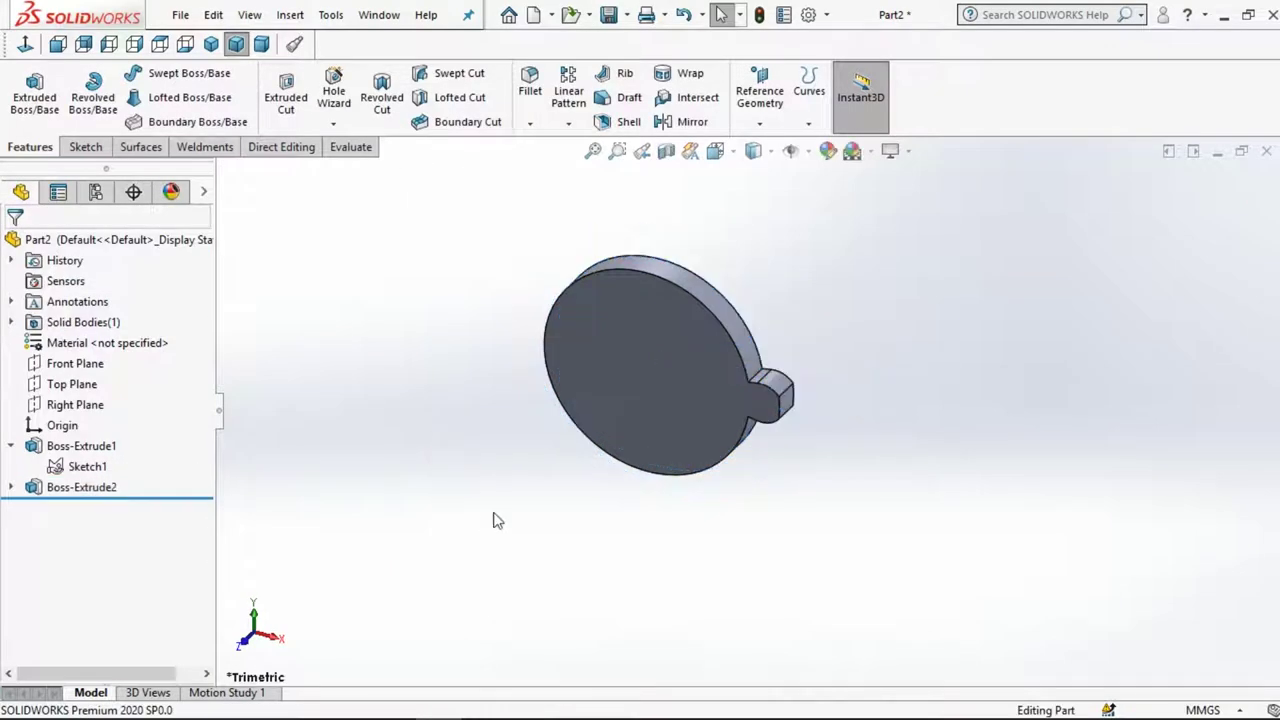
pyautogui.moveTo(606, 459); pyautogui.dragTo(510, 468, button='middle')
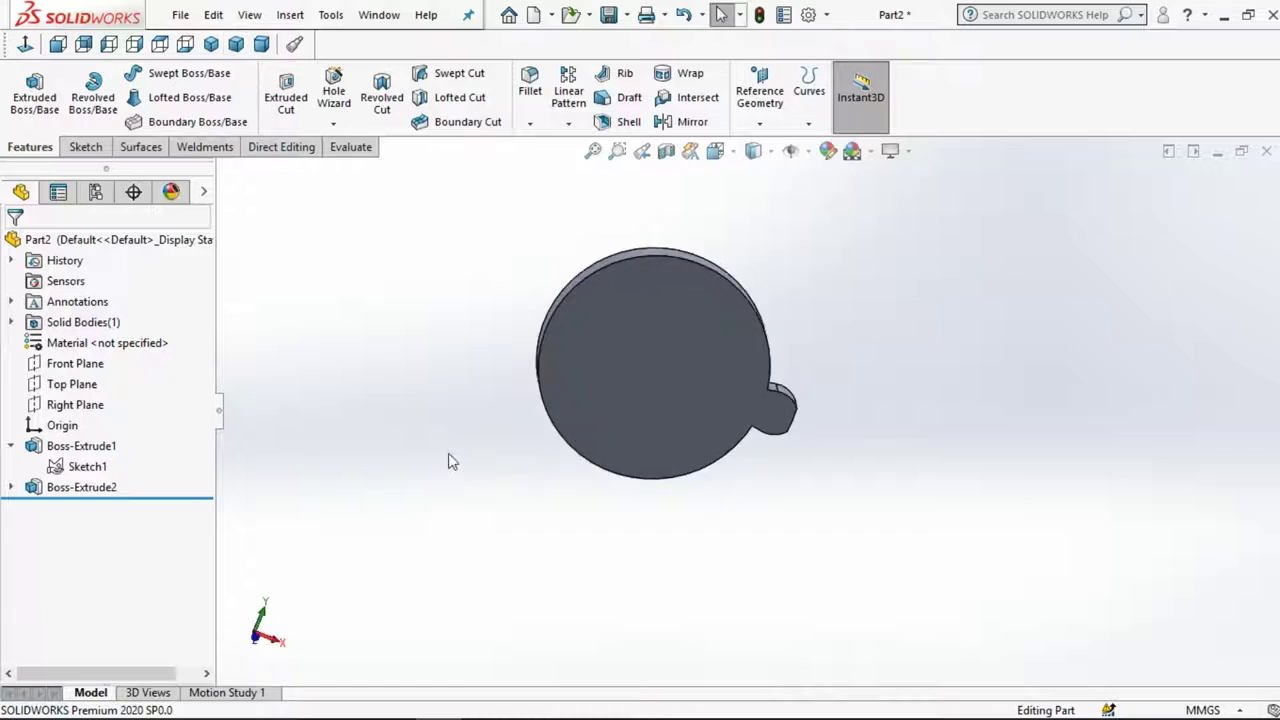
pyautogui.moveTo(450, 461); pyautogui.dragTo(451, 500, button='right')
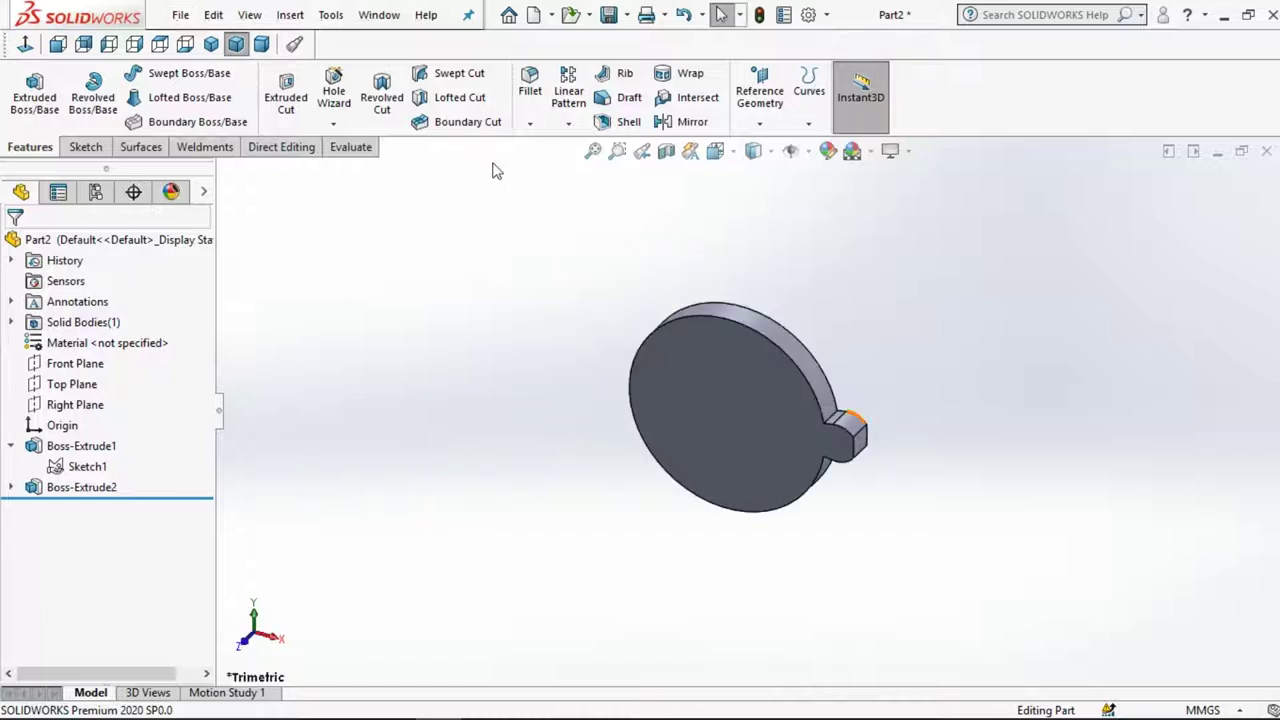
# Start a circular pattern of Boss-Extrude2 using the disc's circular edge as the axis
pyautogui.click(568, 123)
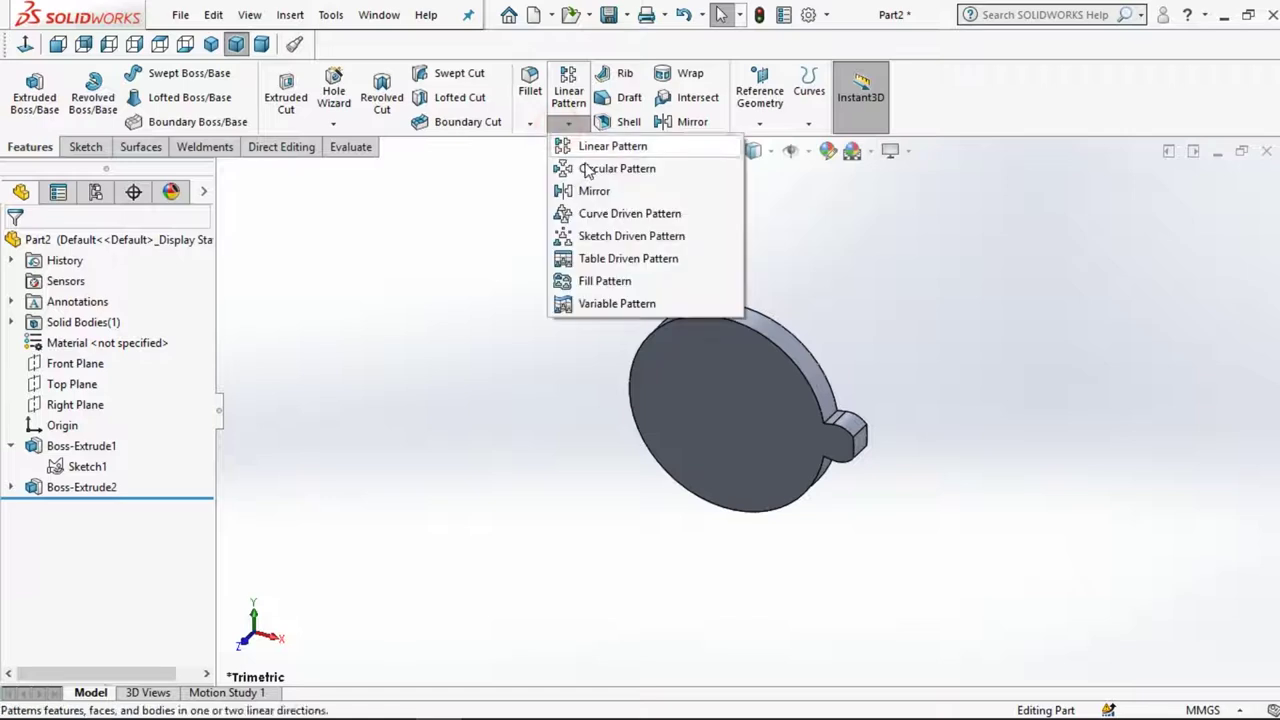
pyautogui.click(587, 169)
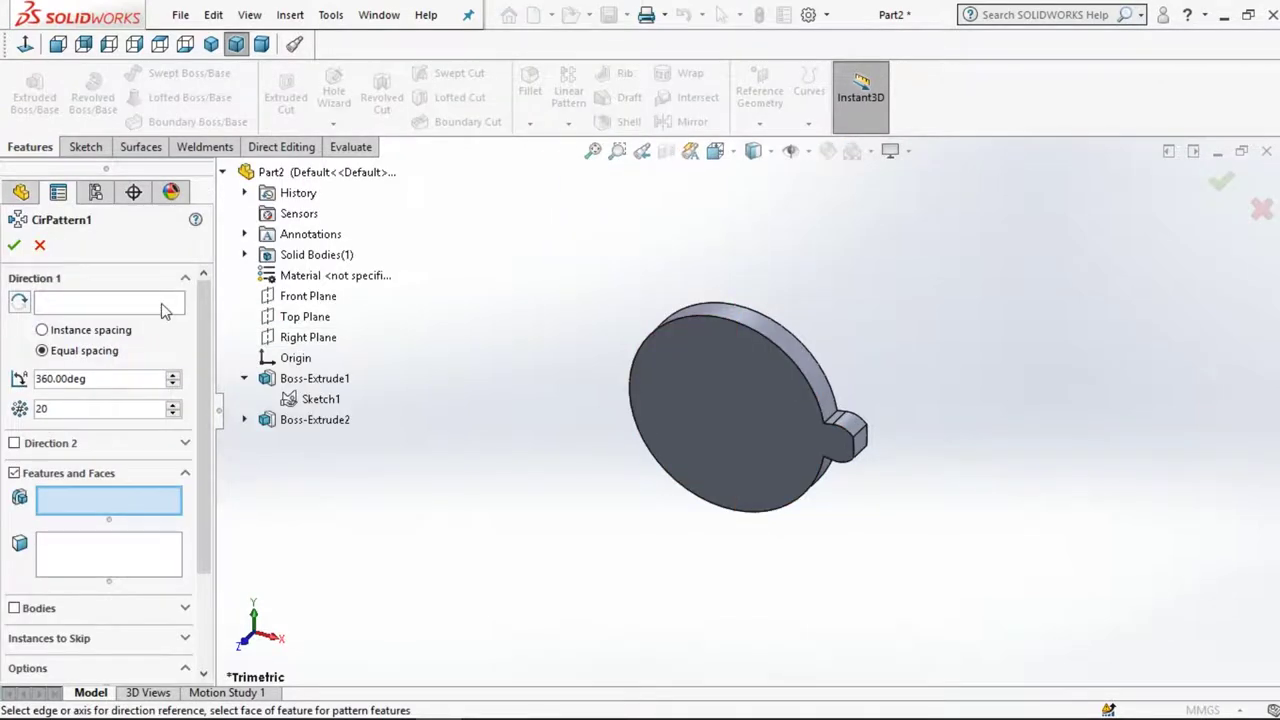
pyautogui.click(182, 302)
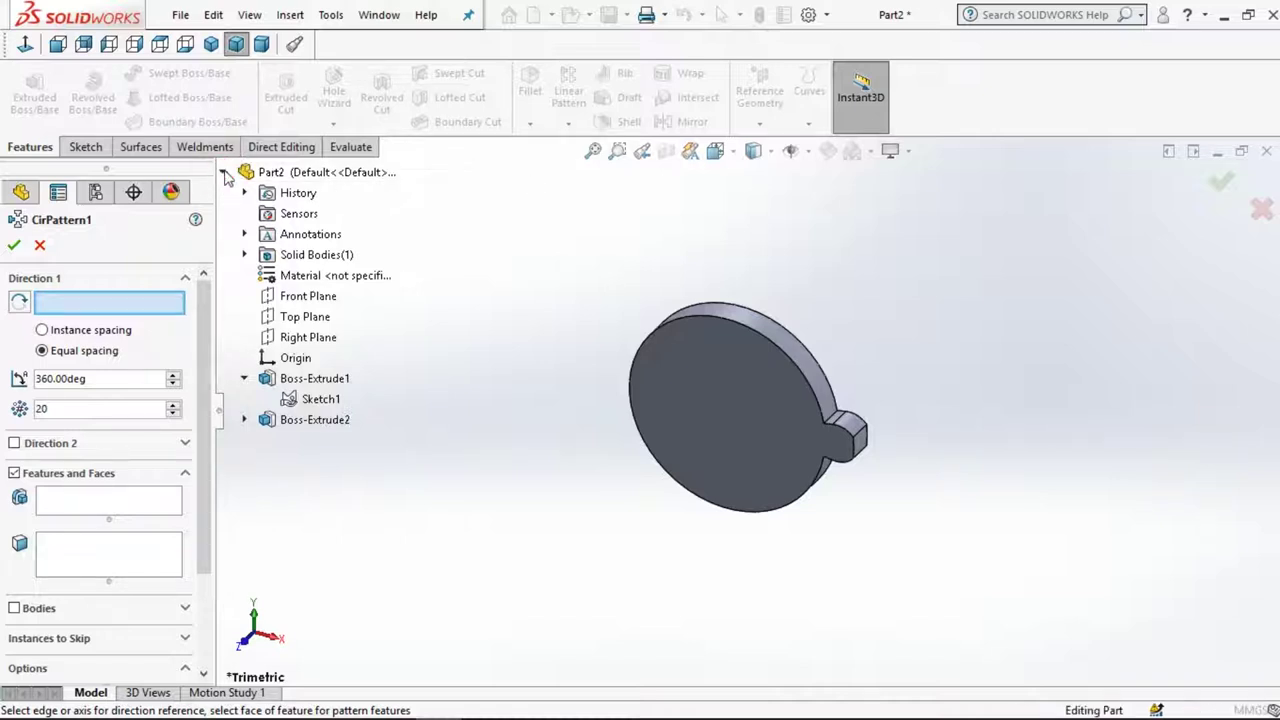
pyautogui.click(746, 326)
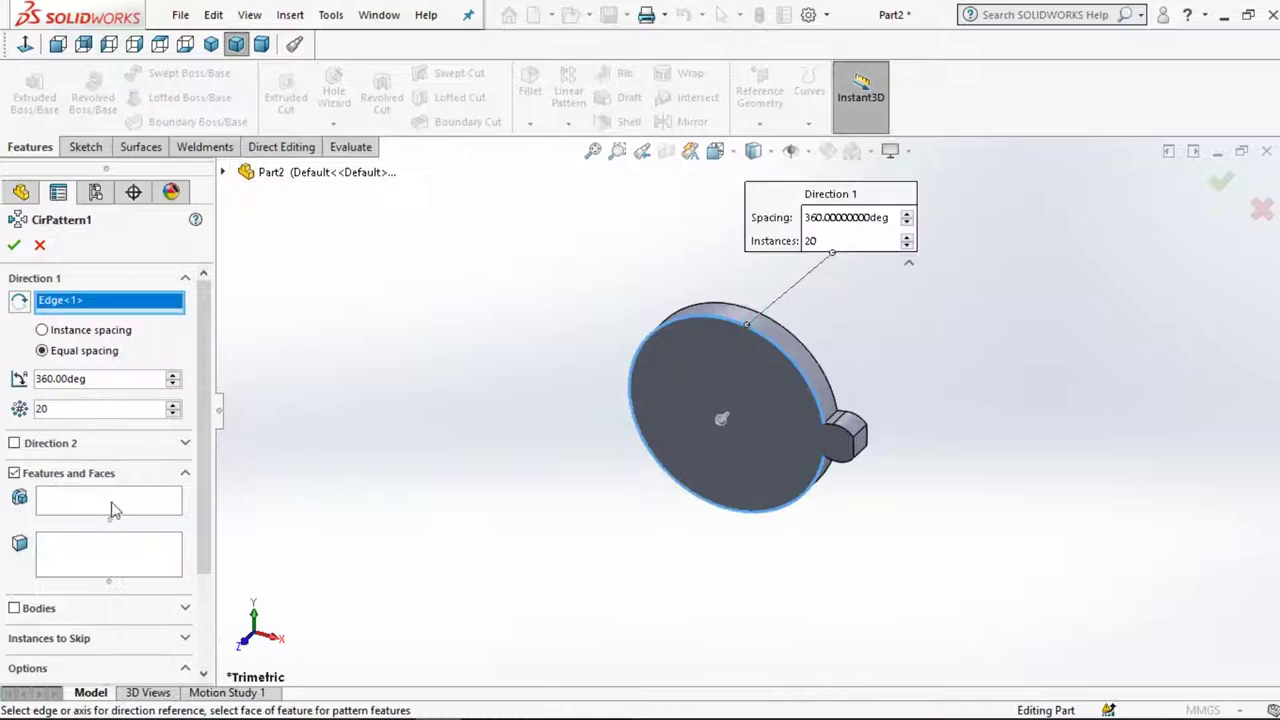
pyautogui.click(260, 451)
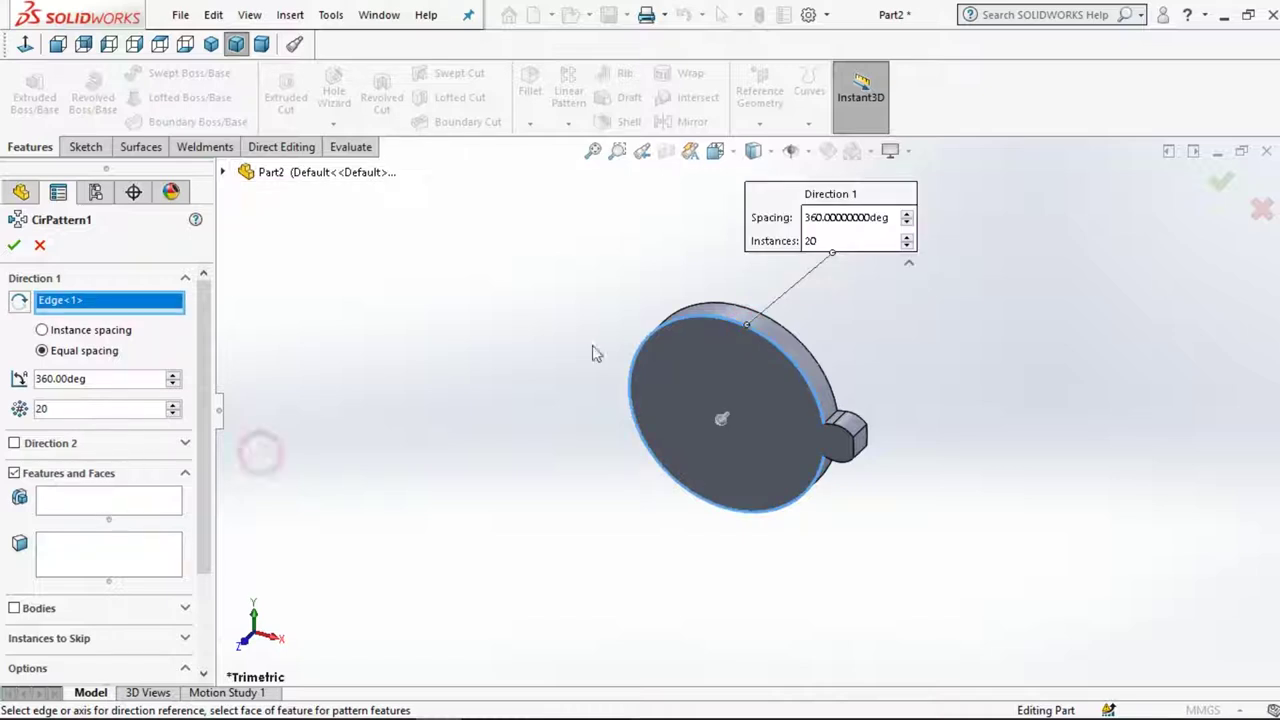
pyautogui.click(850, 432)
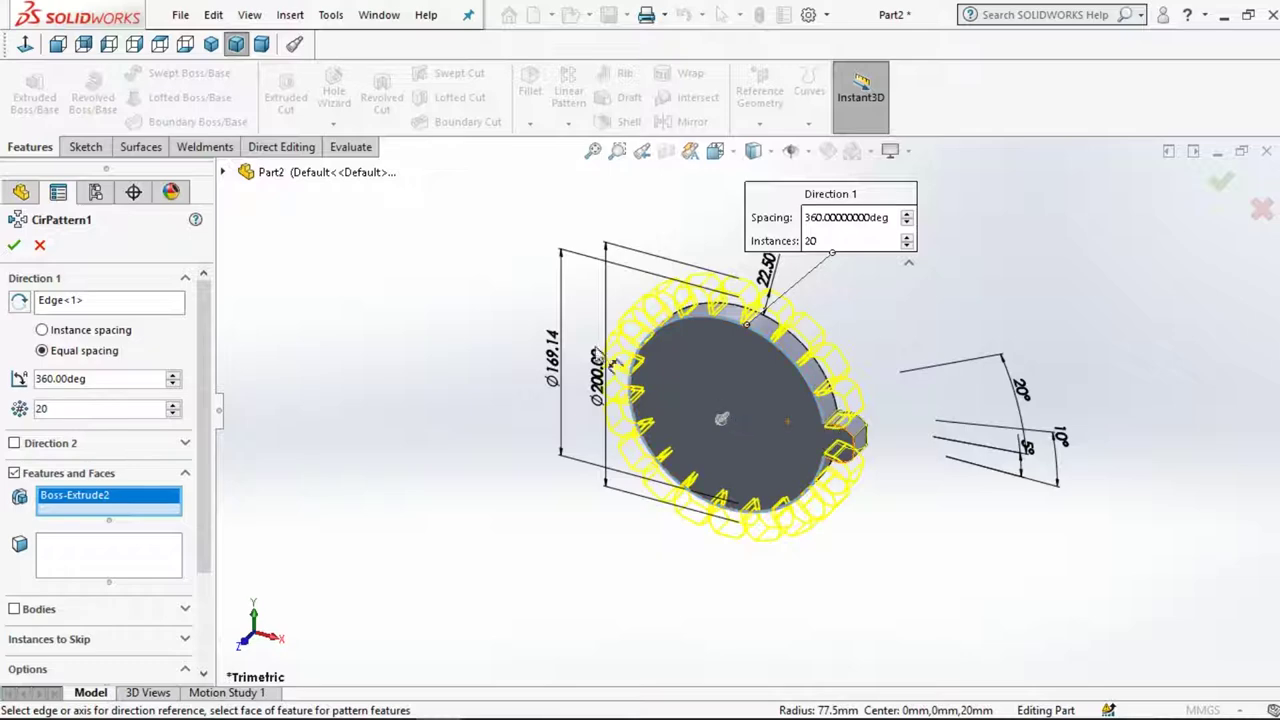
pyautogui.click(57, 44)
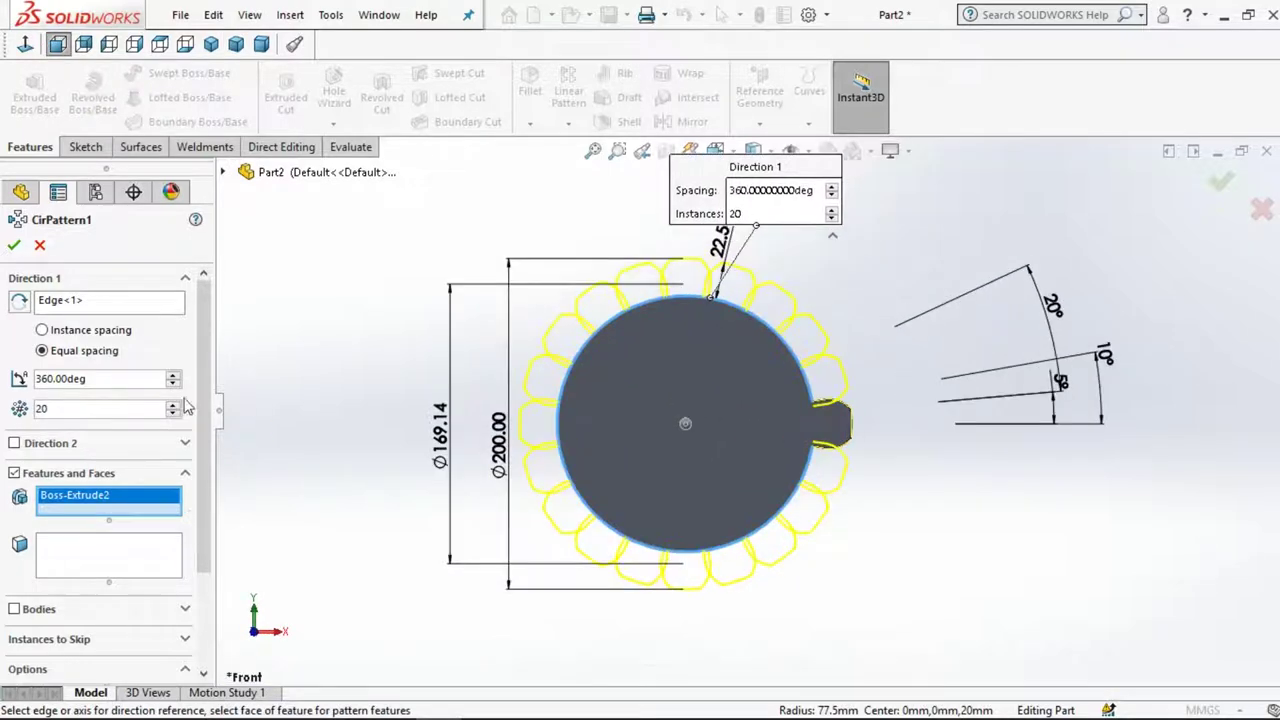
# Set the pattern to 12 equally spaced instances over 360° and confirm it
pyautogui.click(174, 413)
pyautogui.click(174, 413)
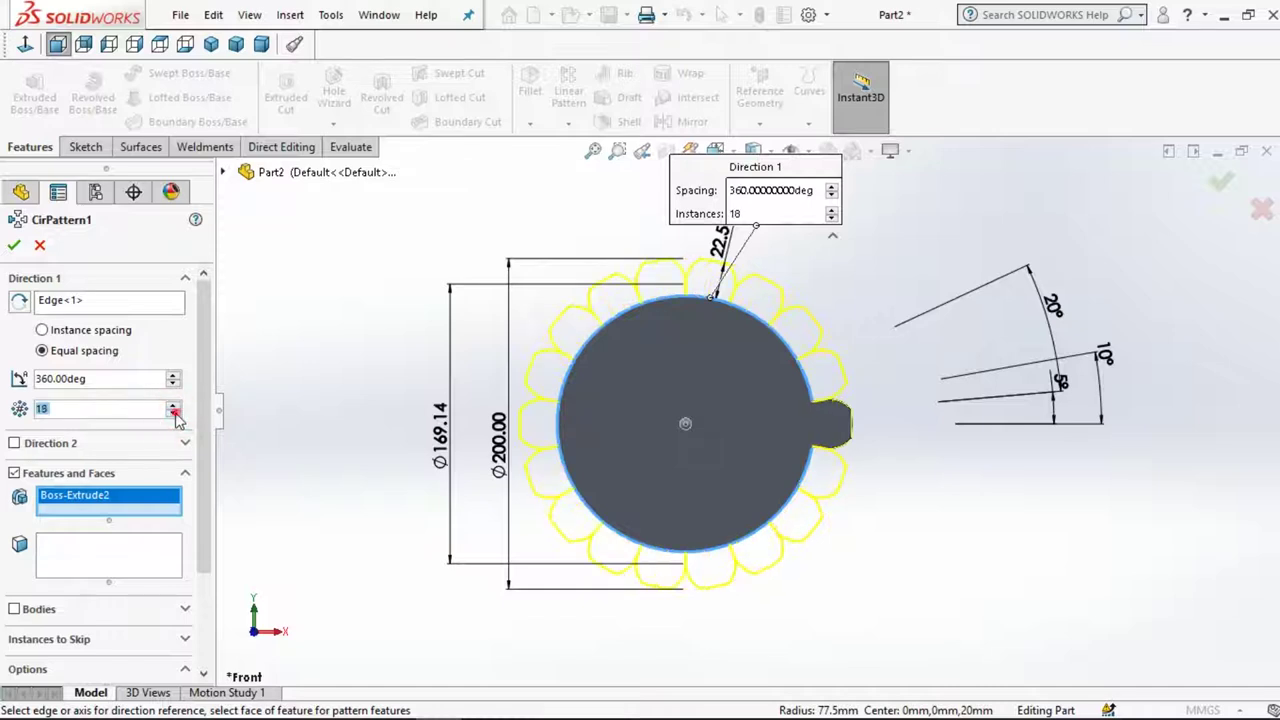
pyautogui.click(174, 413)
pyautogui.click(174, 413)
pyautogui.click(174, 413)
pyautogui.click(174, 413)
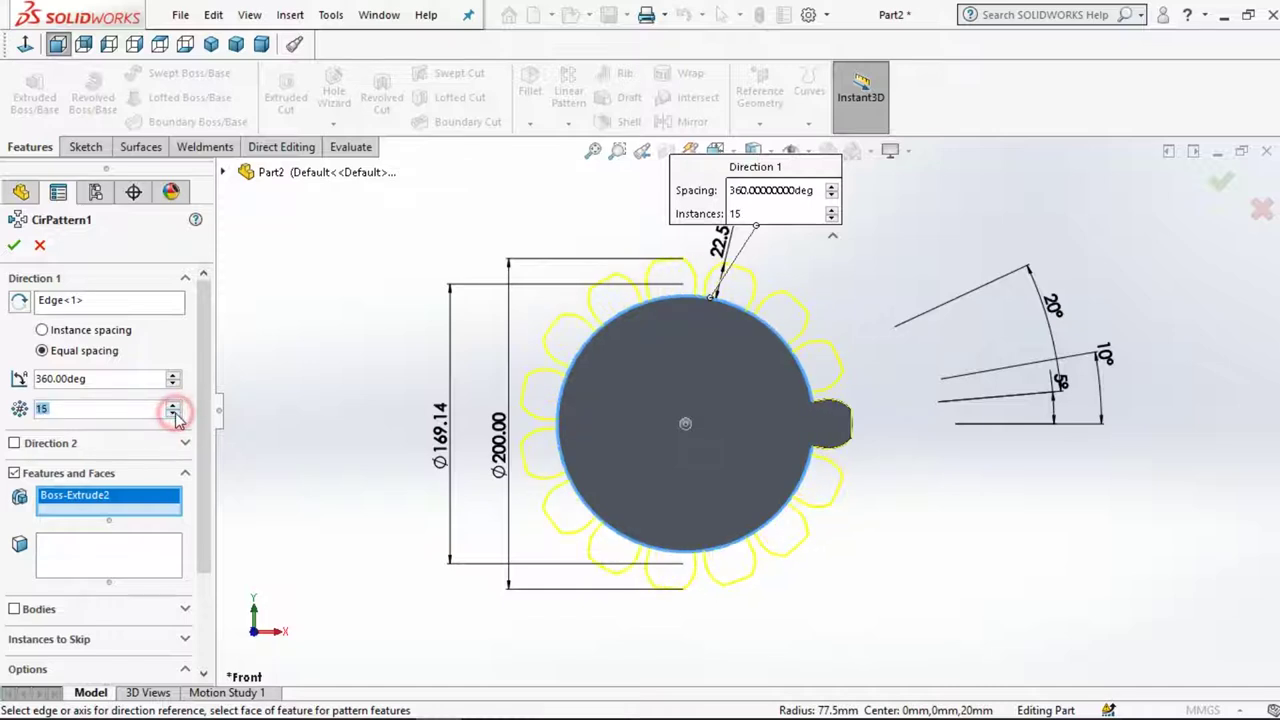
pyautogui.click(174, 413)
pyautogui.click(174, 413)
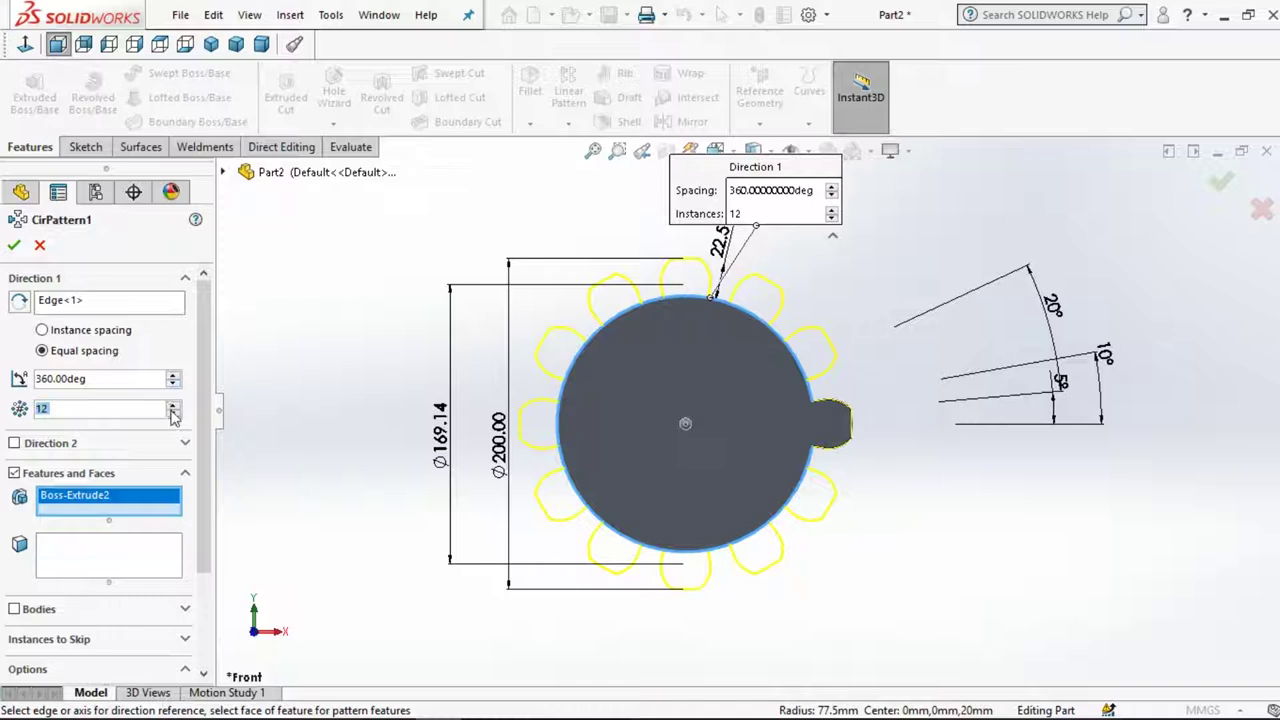
pyautogui.click(173, 415)
pyautogui.click(173, 415)
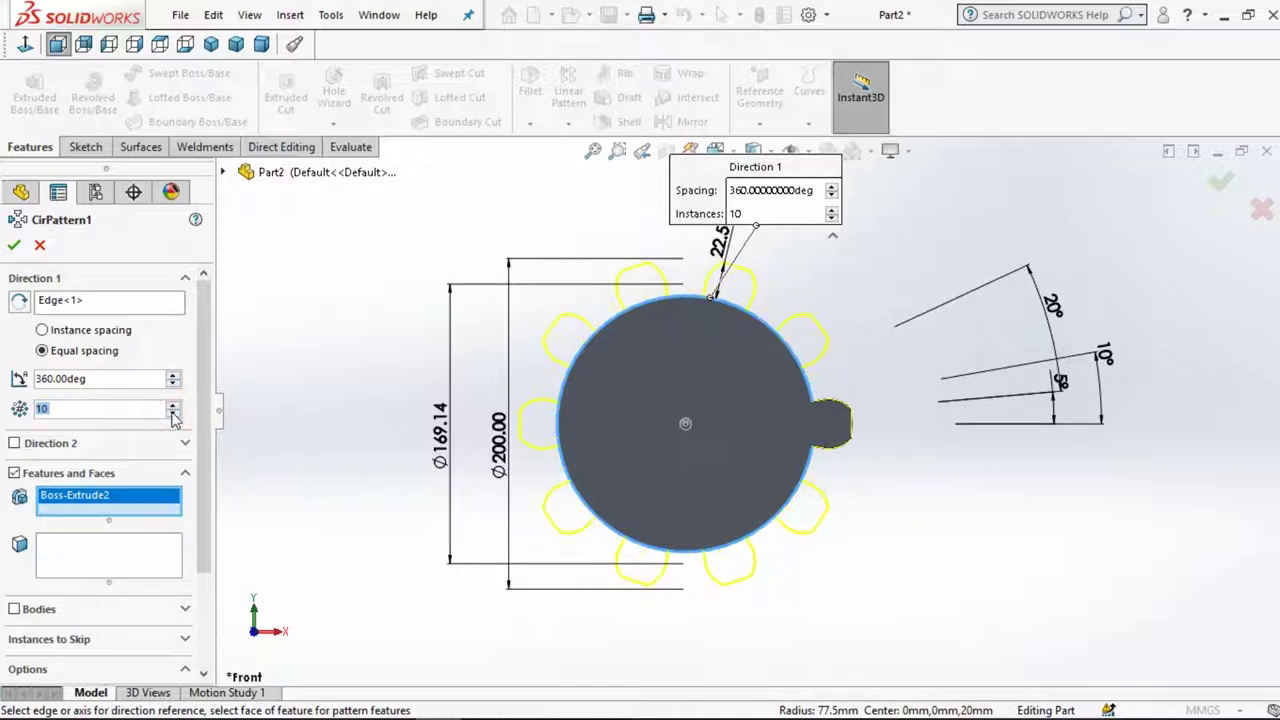
pyautogui.click(173, 403)
pyautogui.click(173, 403)
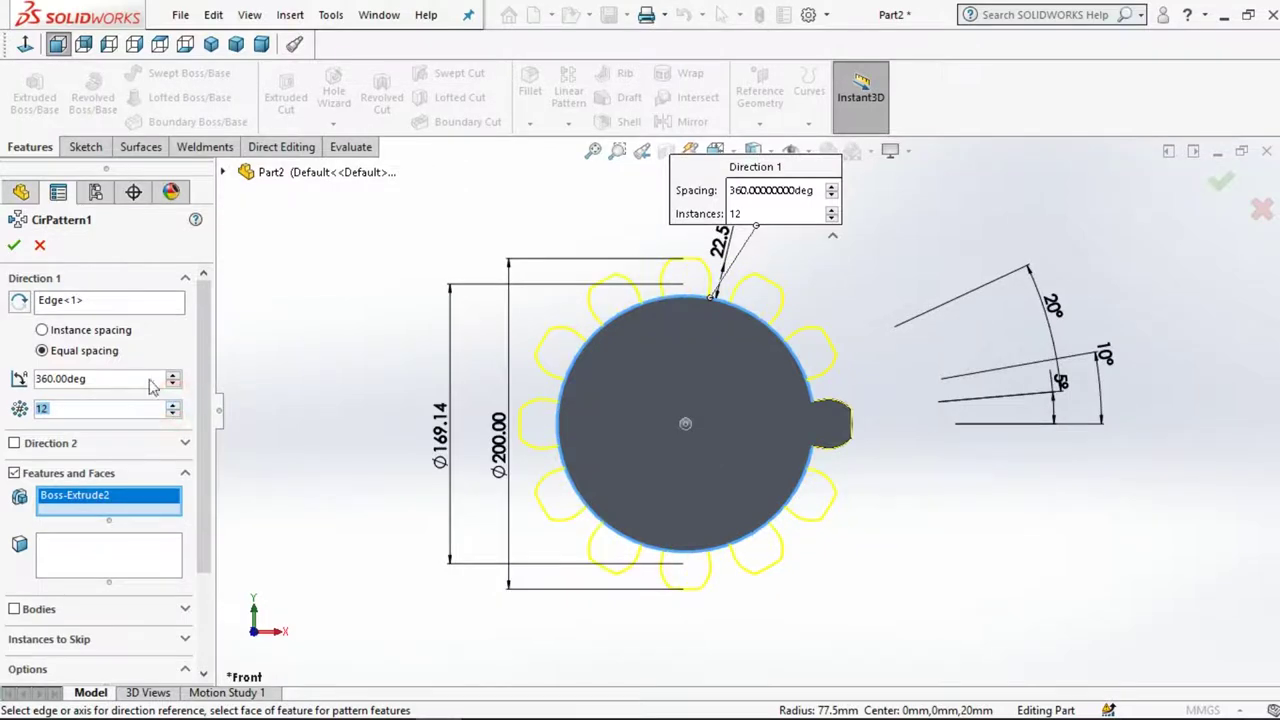
pyautogui.click(366, 286)
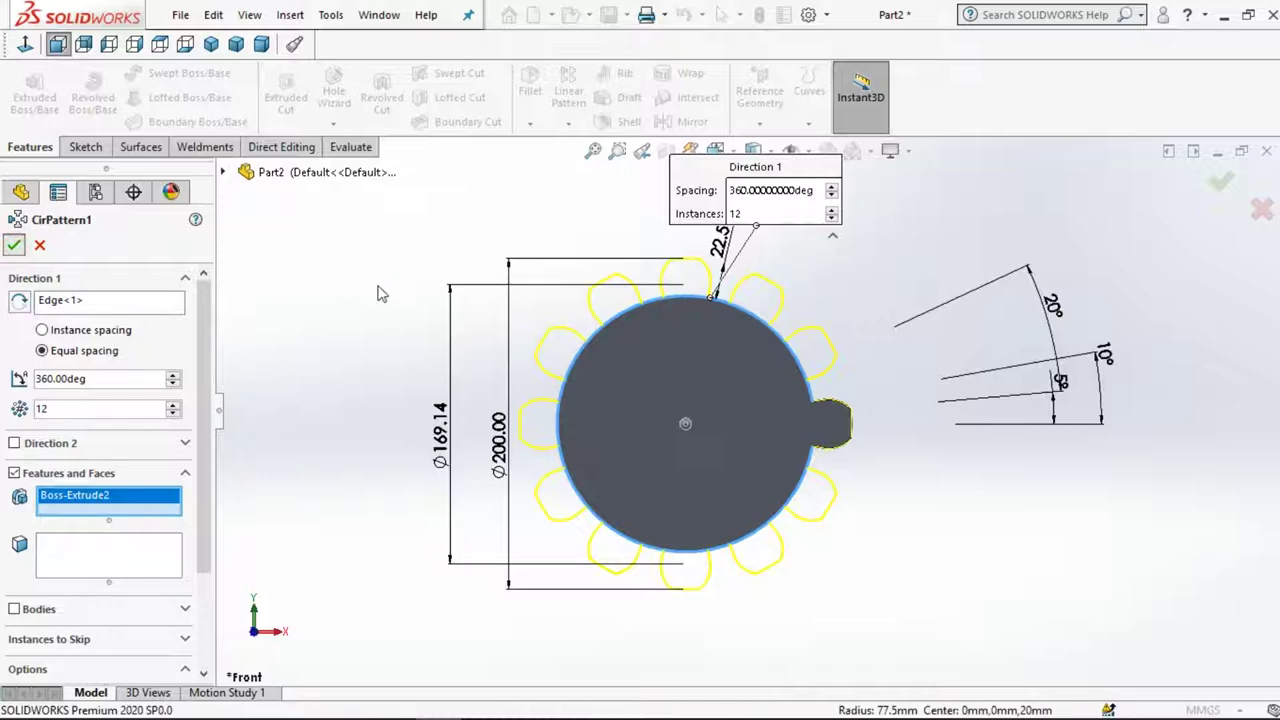
pyautogui.press('Return')
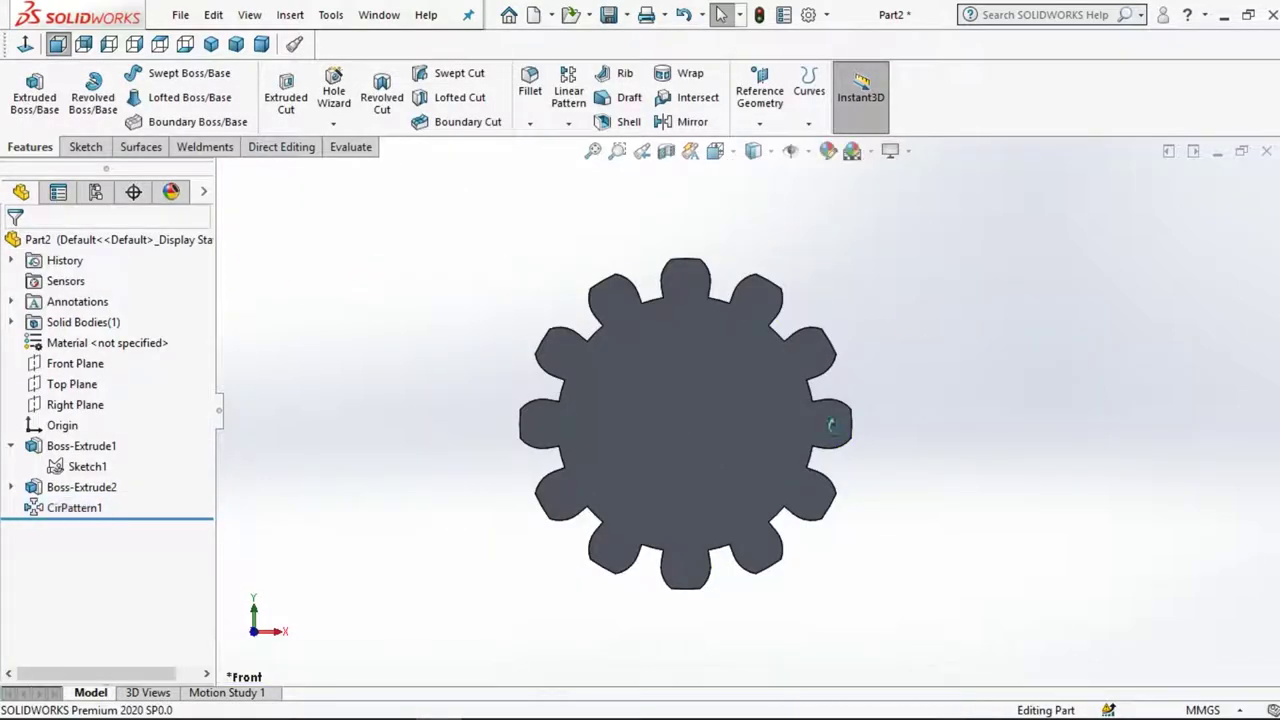
# Start a sketch on the gear's front face and draw two concentric circles at the origin
pyautogui.moveTo(829, 422)
pyautogui.mouseDown(button='middle')
pyautogui.moveTo(749, 360)
pyautogui.moveTo(765, 447)
pyautogui.mouseUp(button='middle')
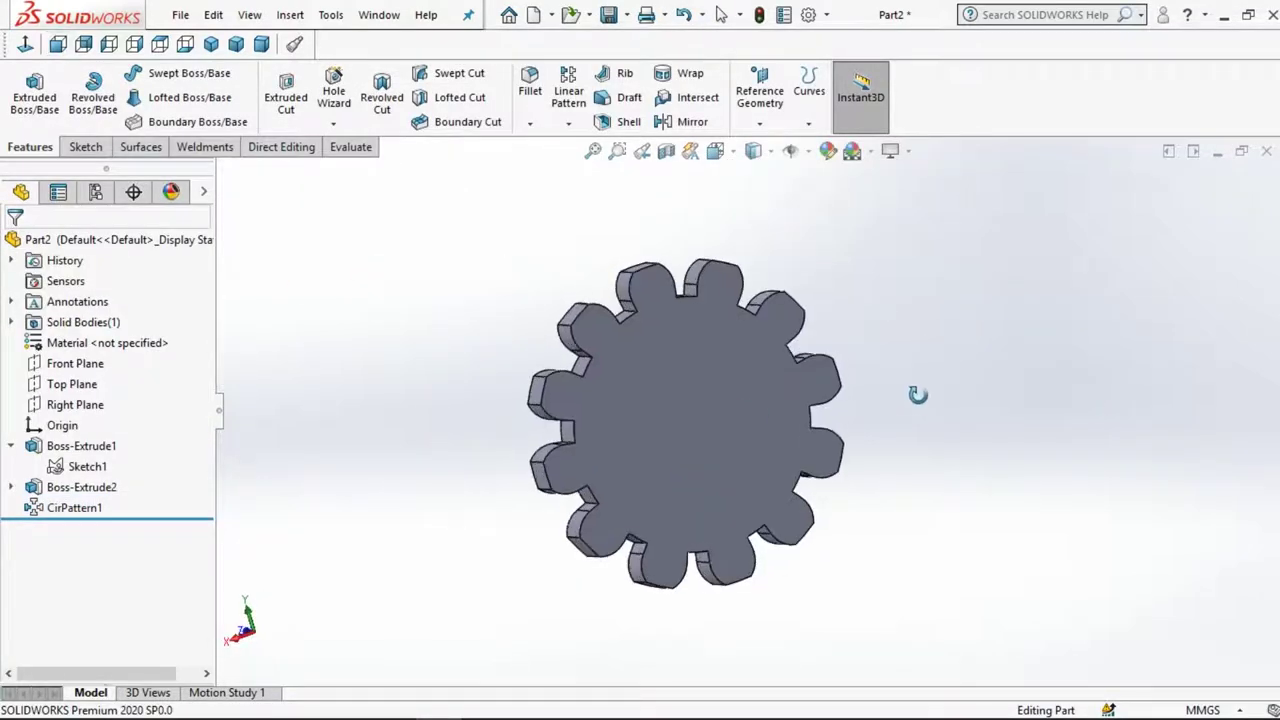
pyautogui.click(755, 418)
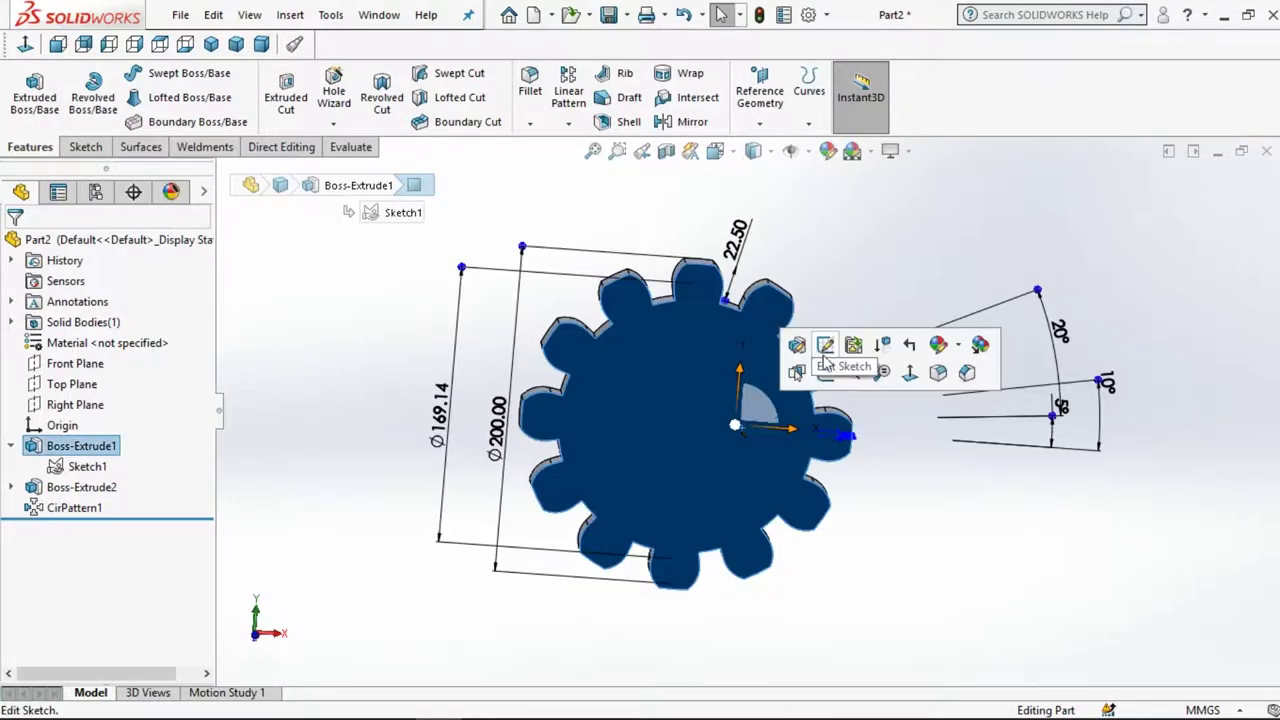
pyautogui.click(823, 374)
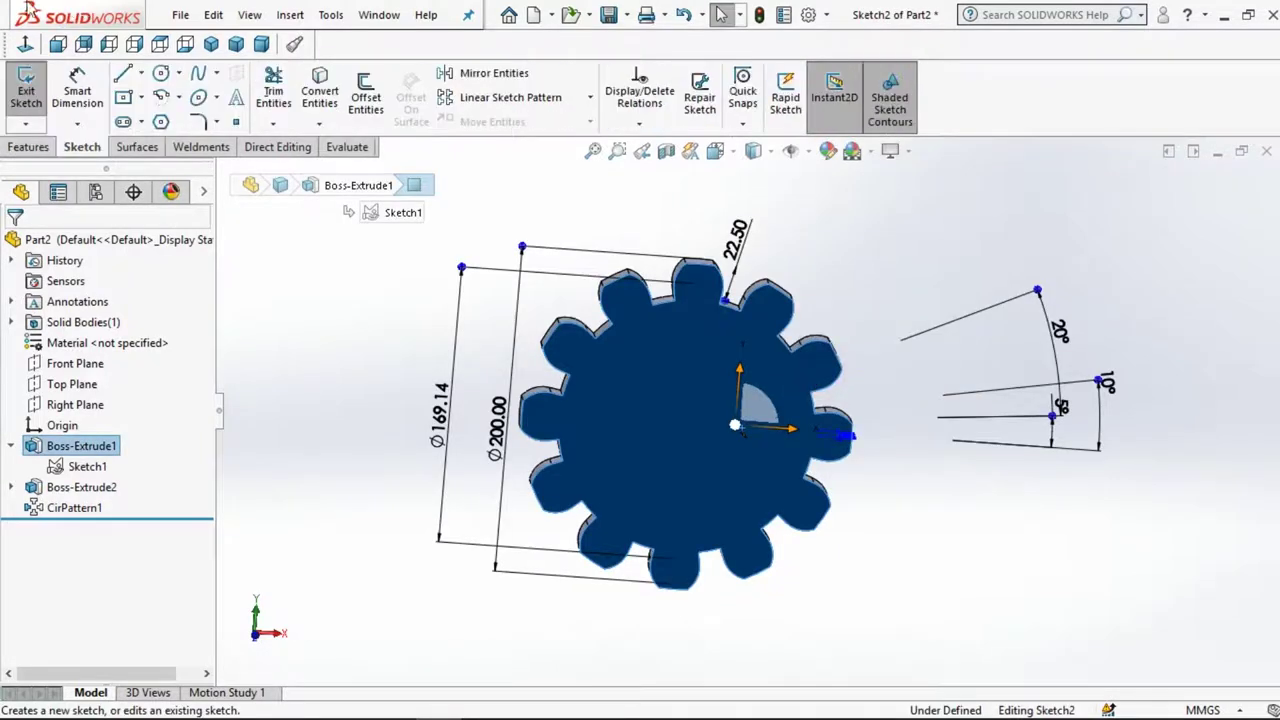
pyautogui.click(25, 44)
pyautogui.click(160, 73)
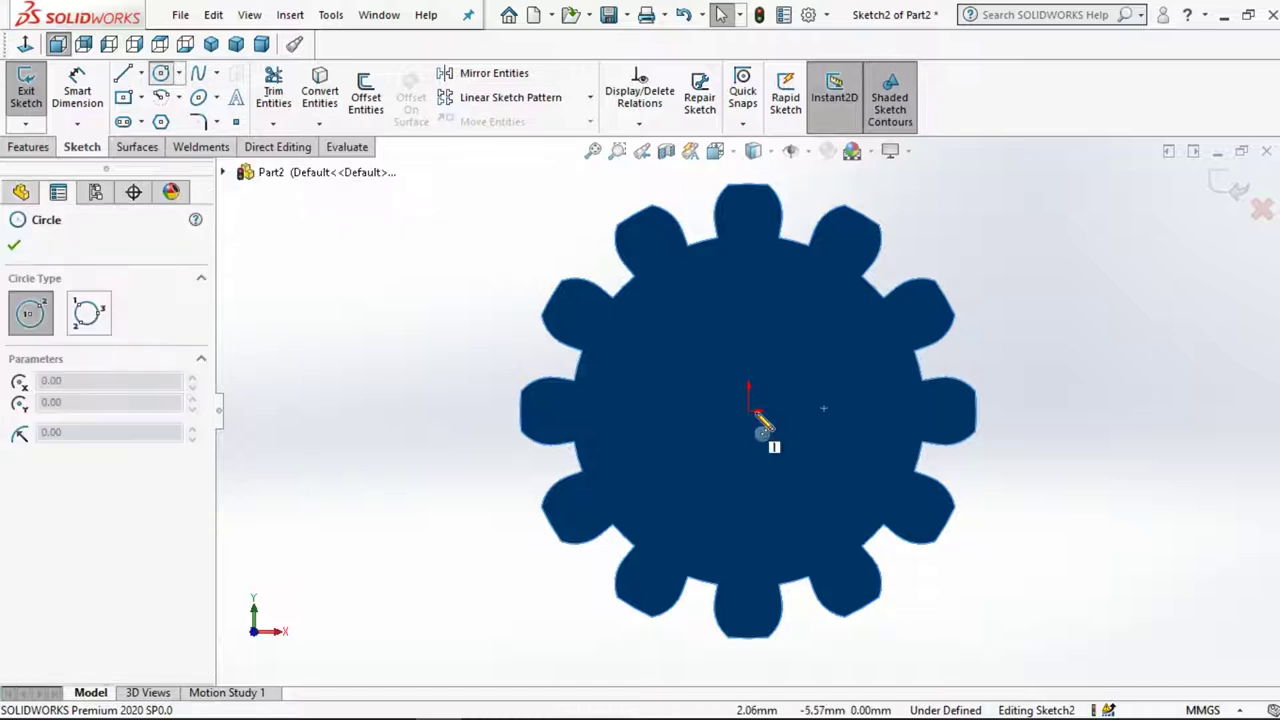
pyautogui.click(748, 411)
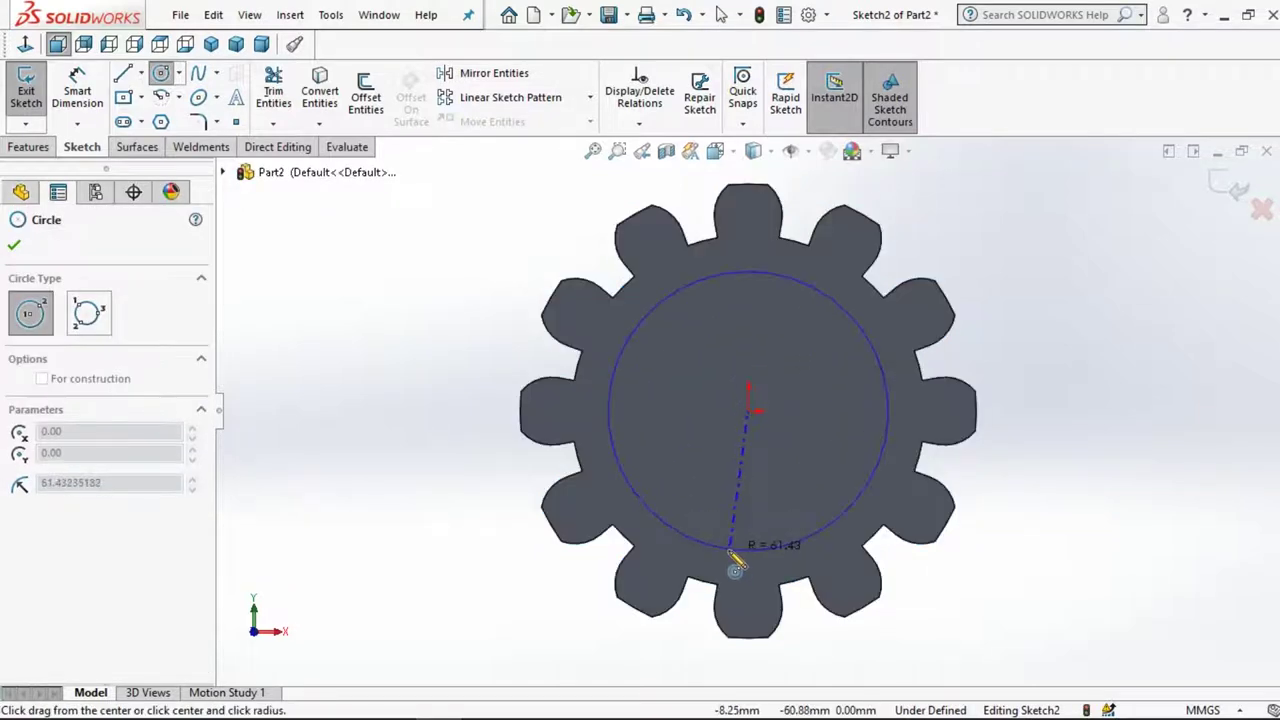
pyautogui.click(730, 549)
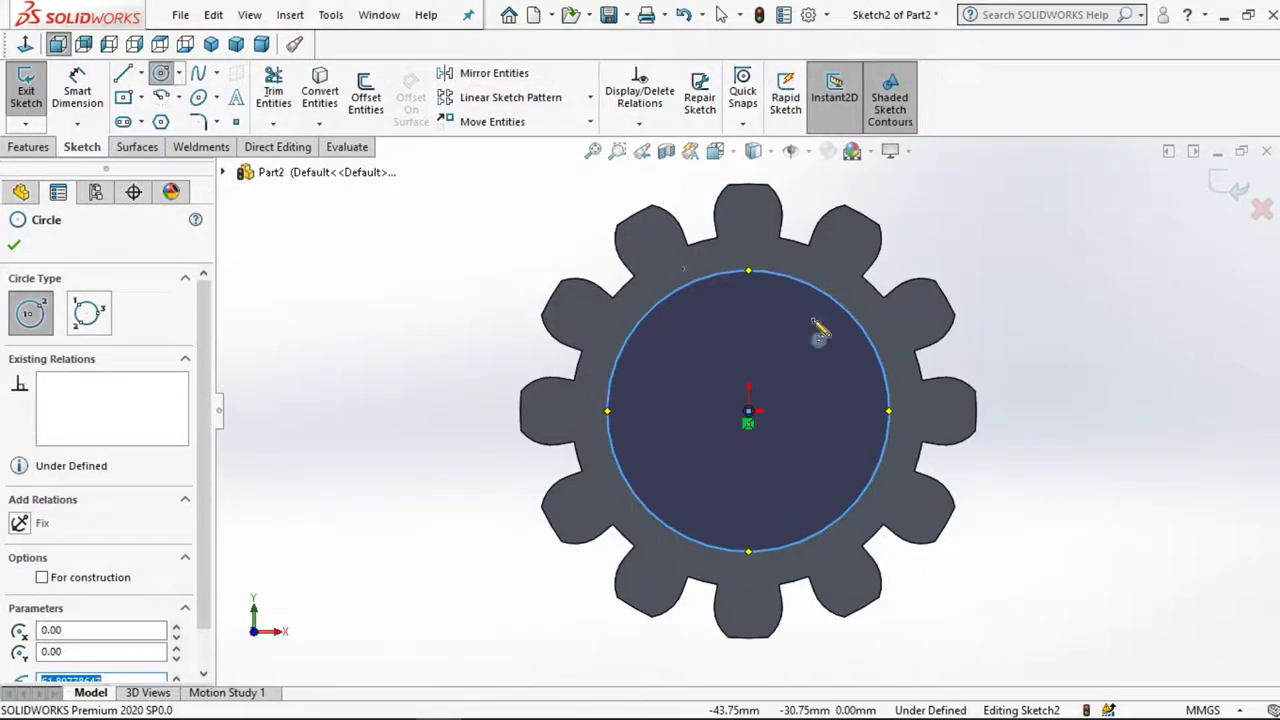
pyautogui.click(749, 412)
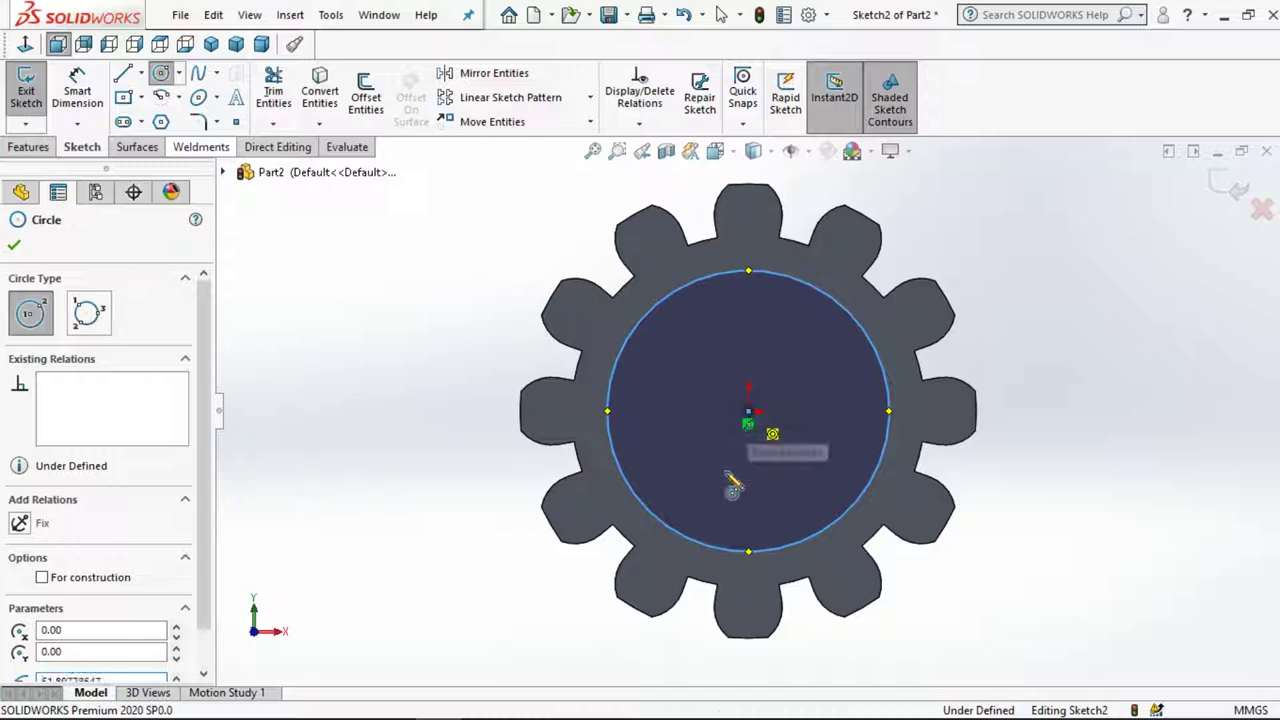
pyautogui.click(714, 500)
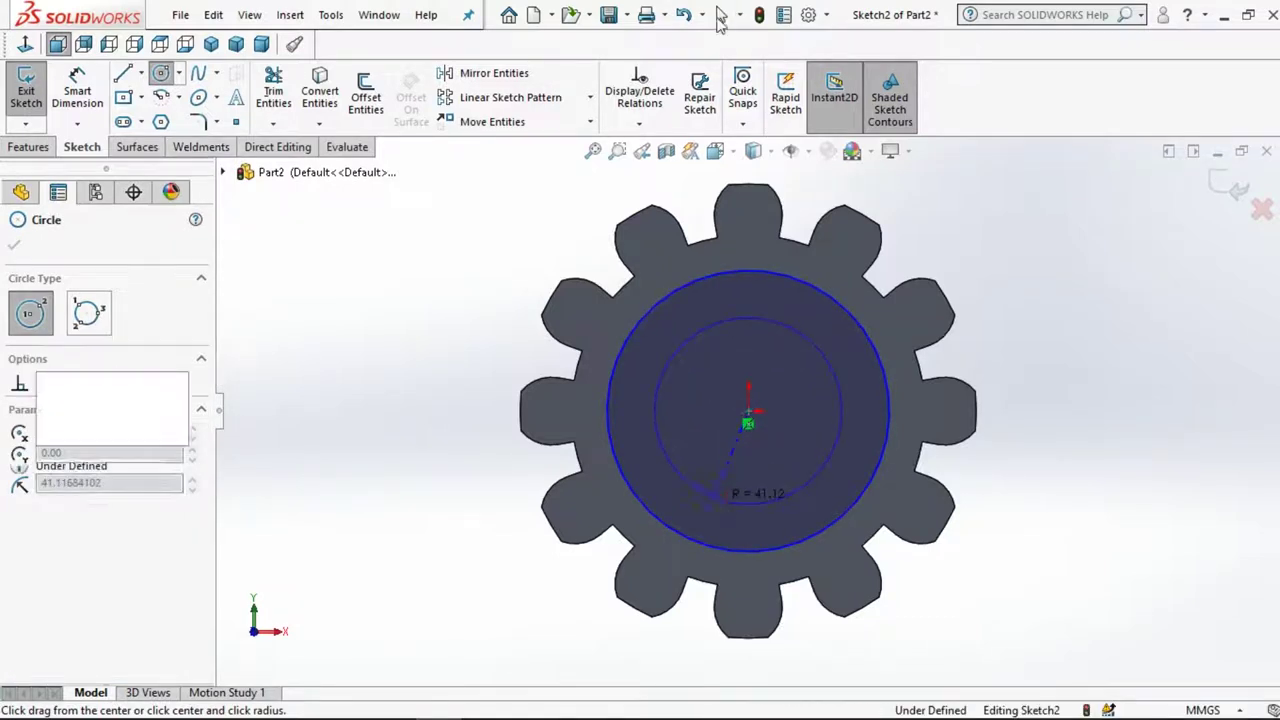
# Dimension the outer circle to Ø125 and the inner circle to Ø85
pyautogui.click(78, 88)
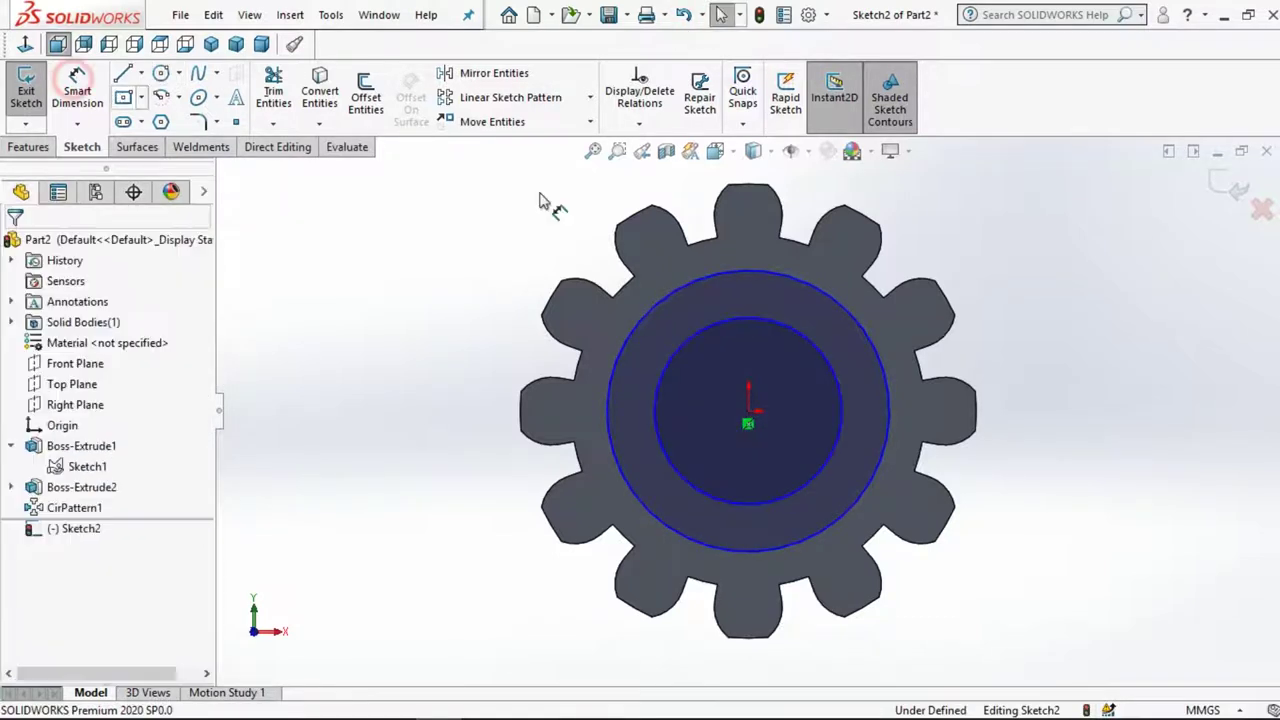
pyautogui.click(630, 304)
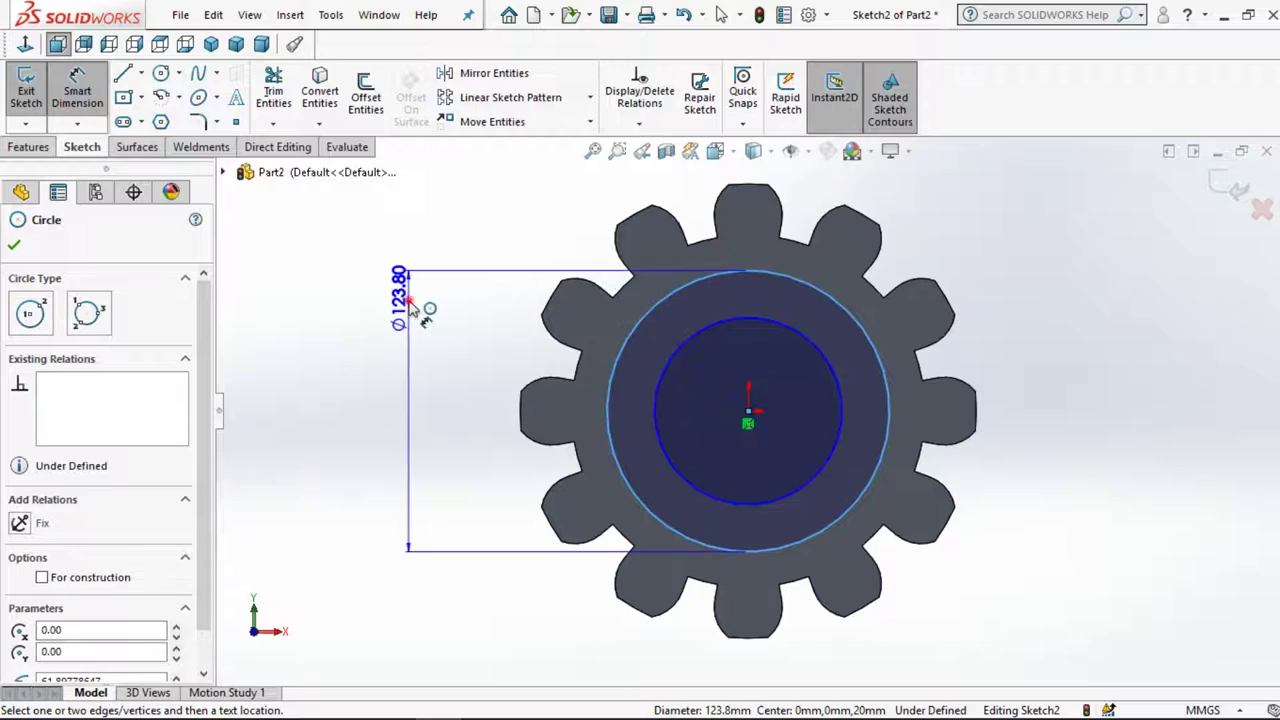
pyautogui.click(410, 308)
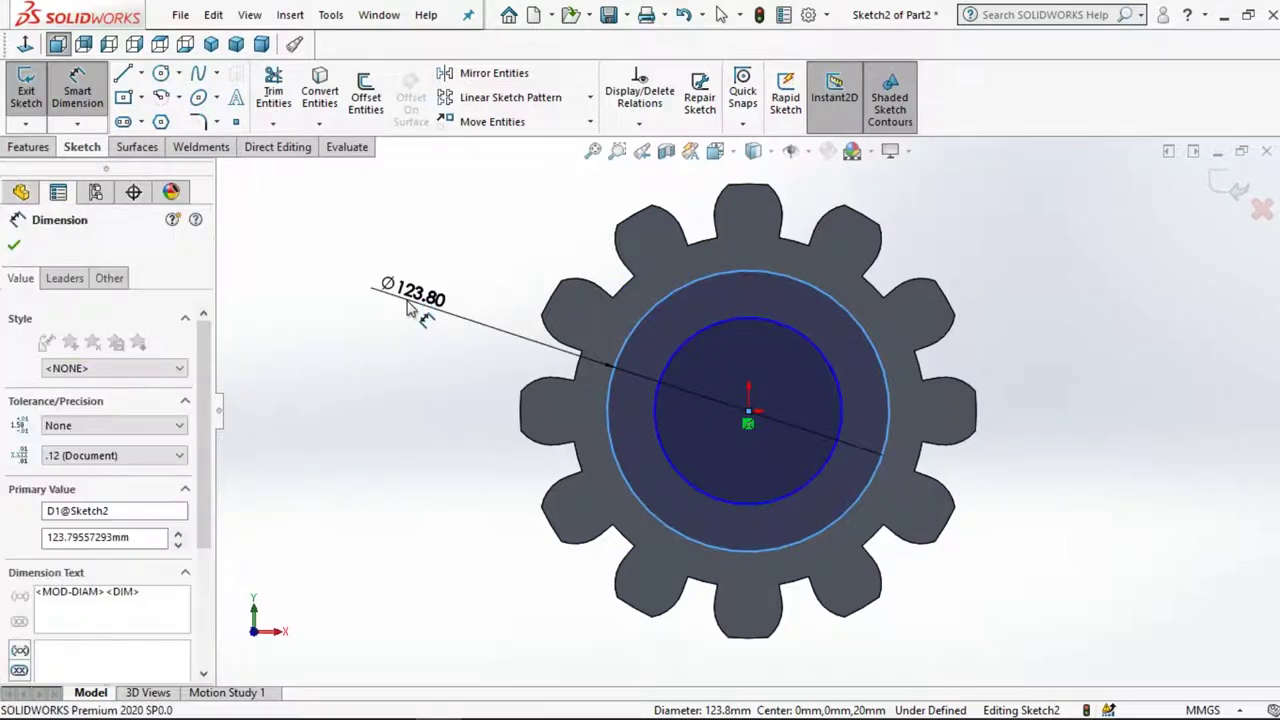
pyautogui.write('125')
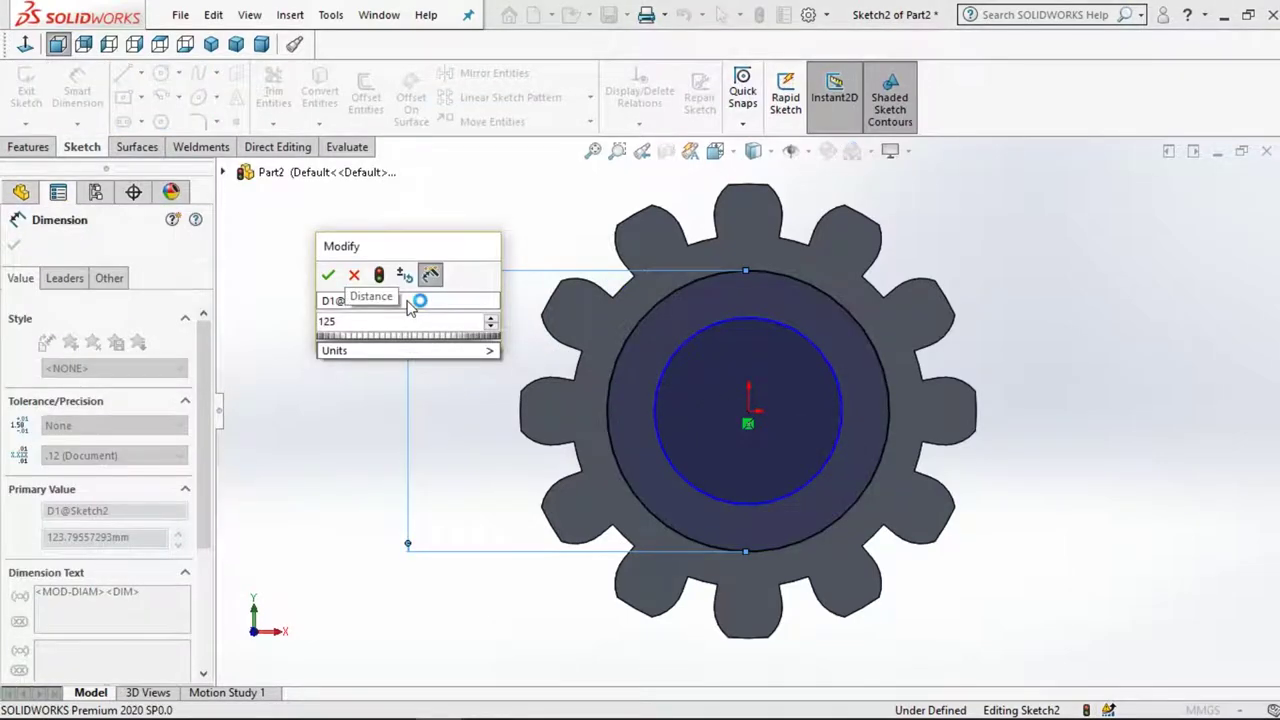
pyautogui.press('Return')
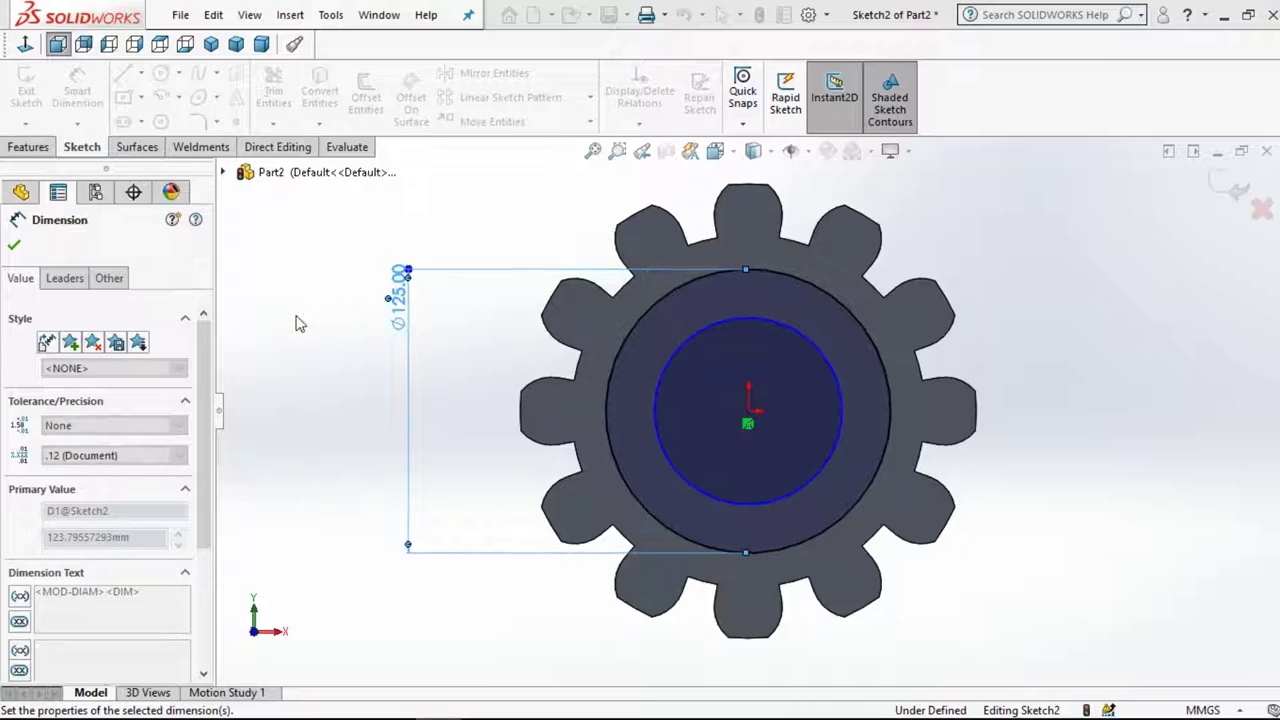
pyautogui.click(314, 364)
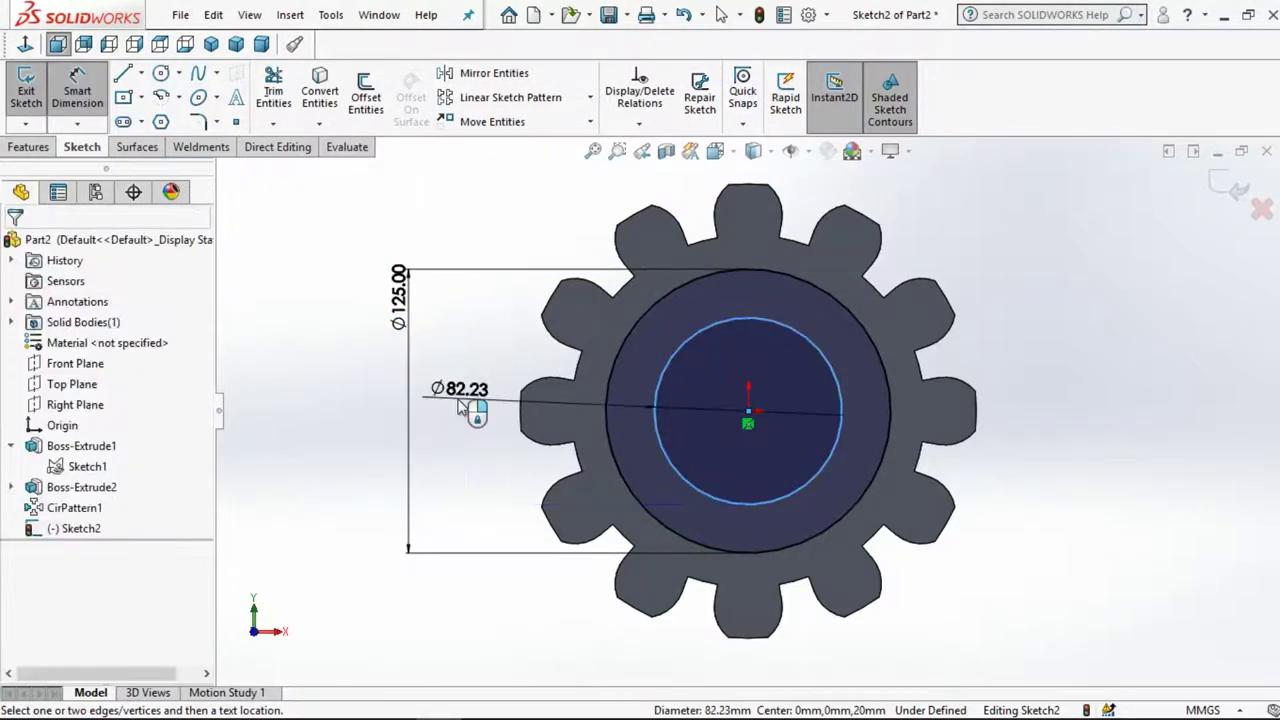
pyautogui.click(462, 404)
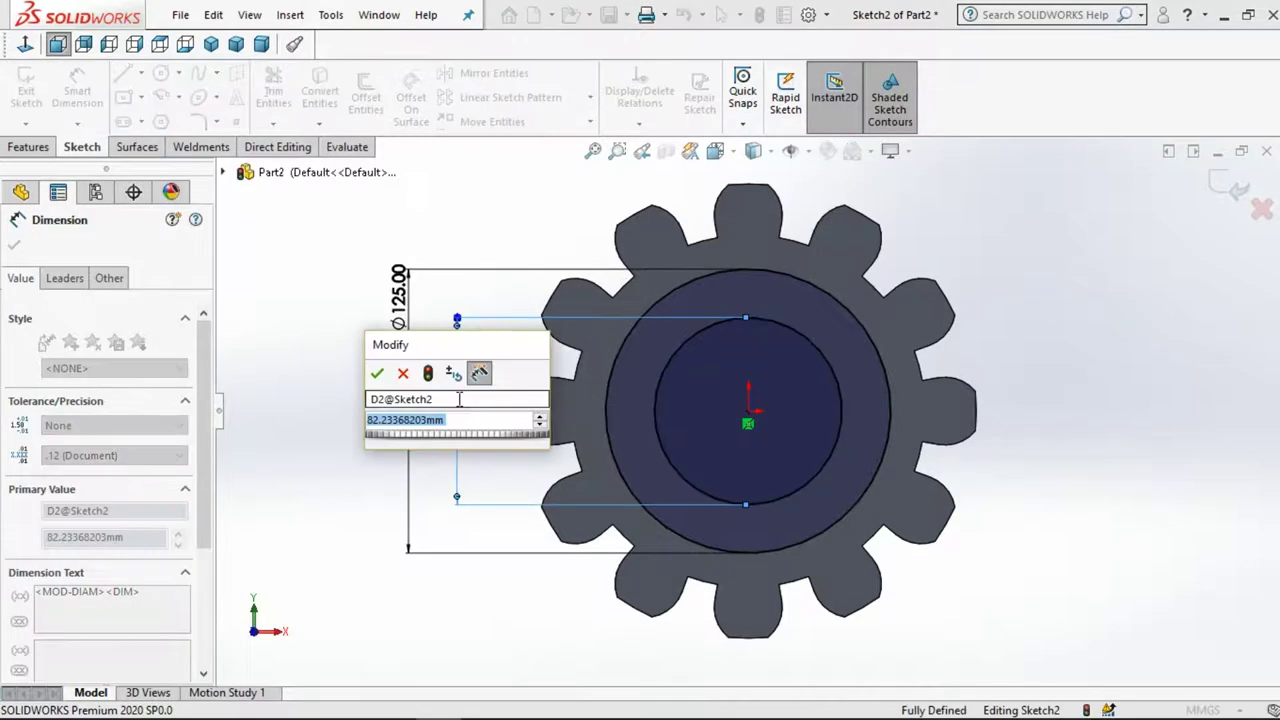
pyautogui.write('85')
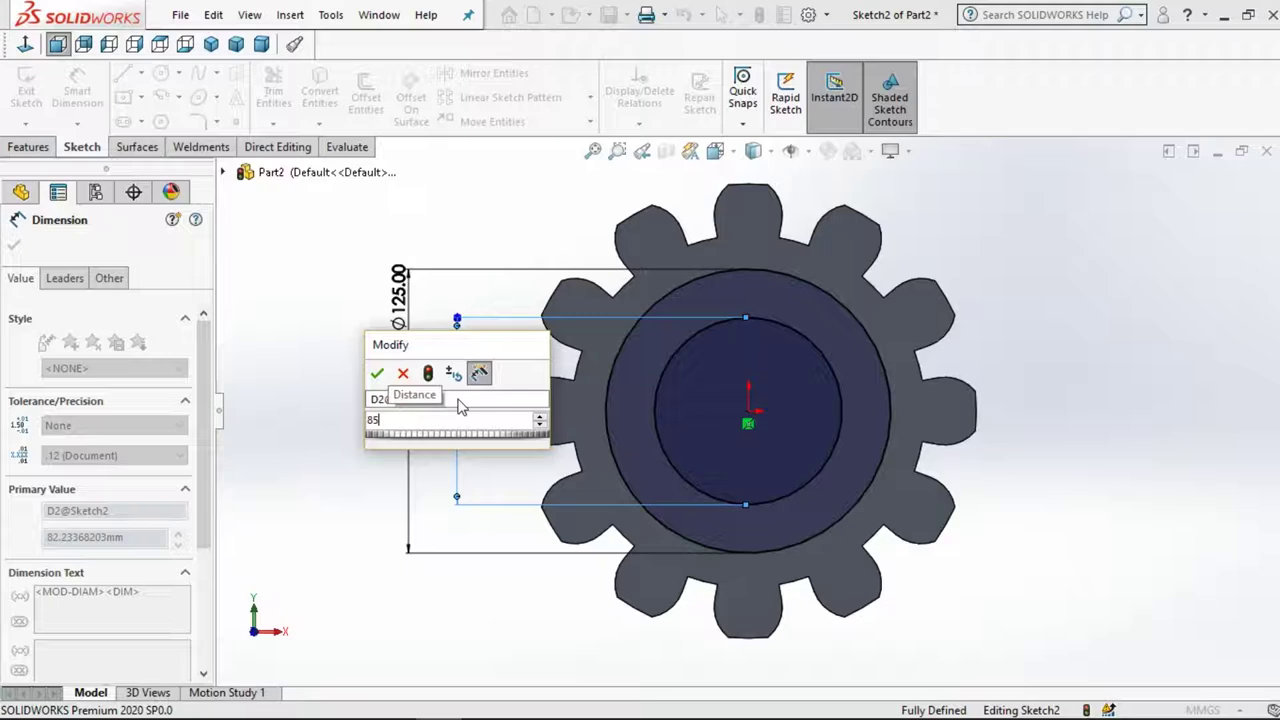
pyautogui.press('Return')
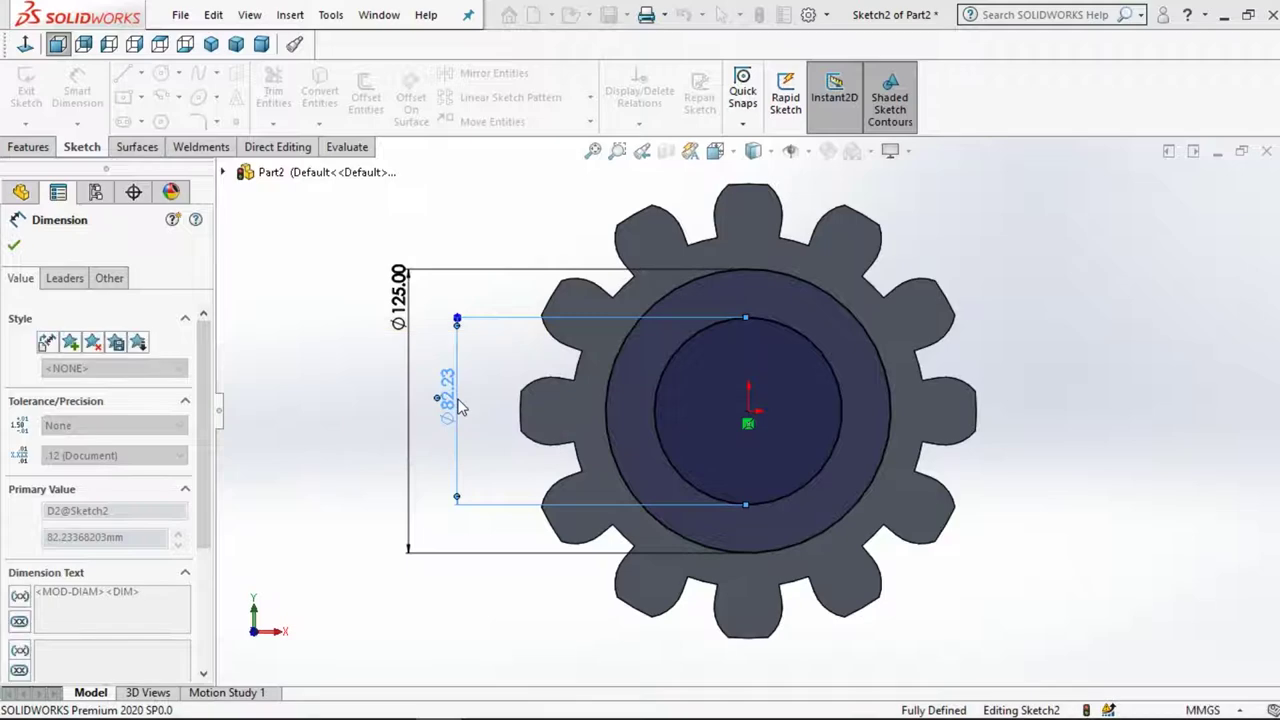
pyautogui.press('Escape')
pyautogui.click(28, 147)
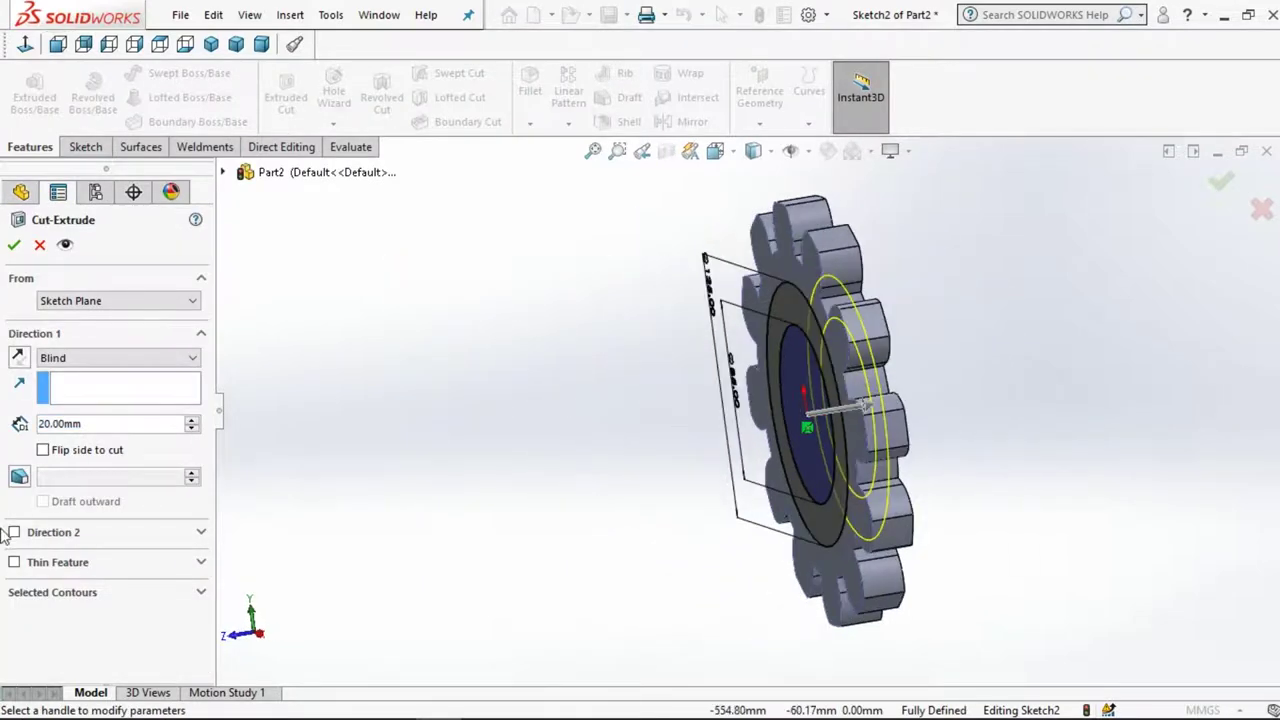
# Cut the ring between the Ø125 and Ø85 circles Blind 5 mm deep into the gear face
pyautogui.click(112, 425)
pyautogui.doubleClick(122, 425)
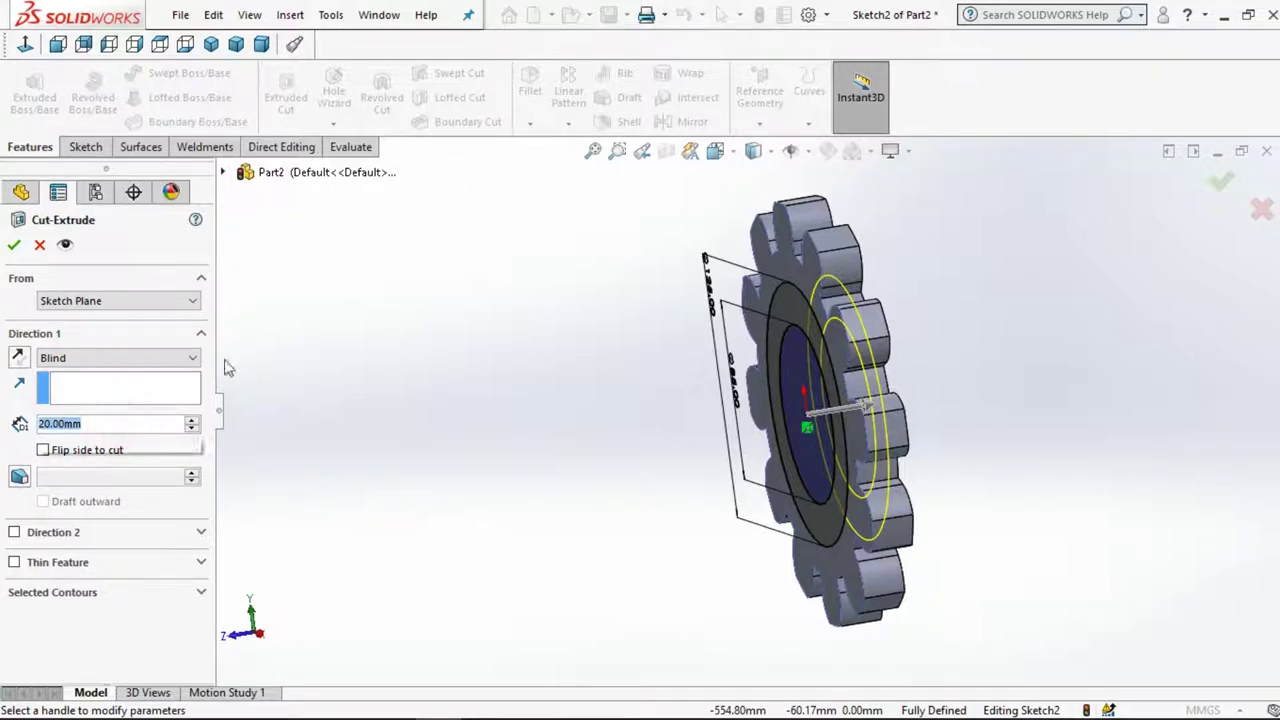
pyautogui.write('5')
pyautogui.click(323, 293)
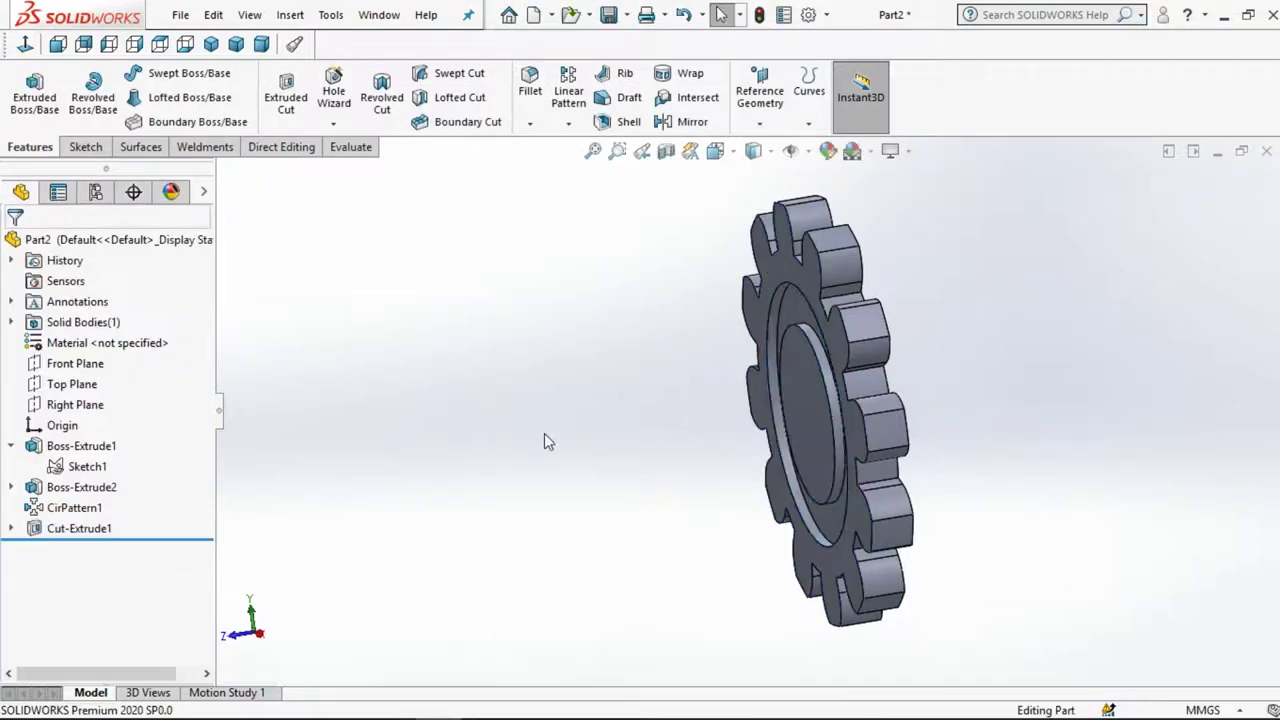
pyautogui.press('Left')
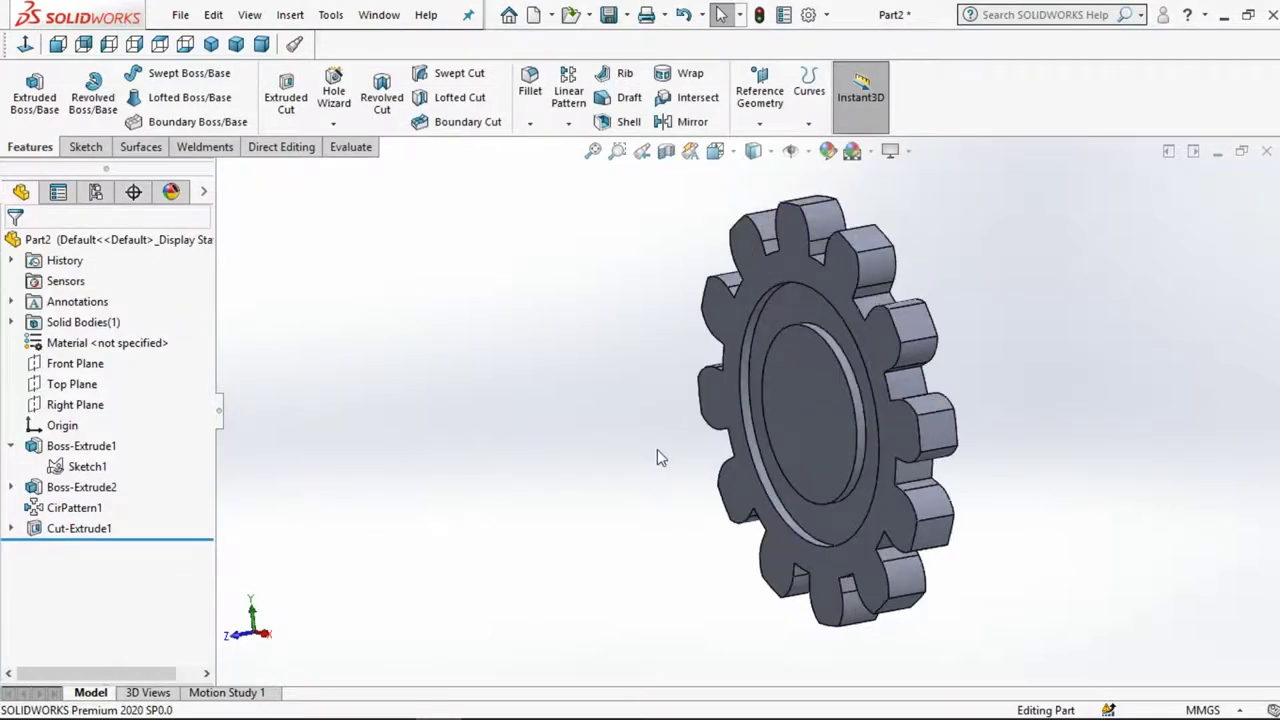
pyautogui.press('Left')
pyautogui.scroll(-3, 926, 408)
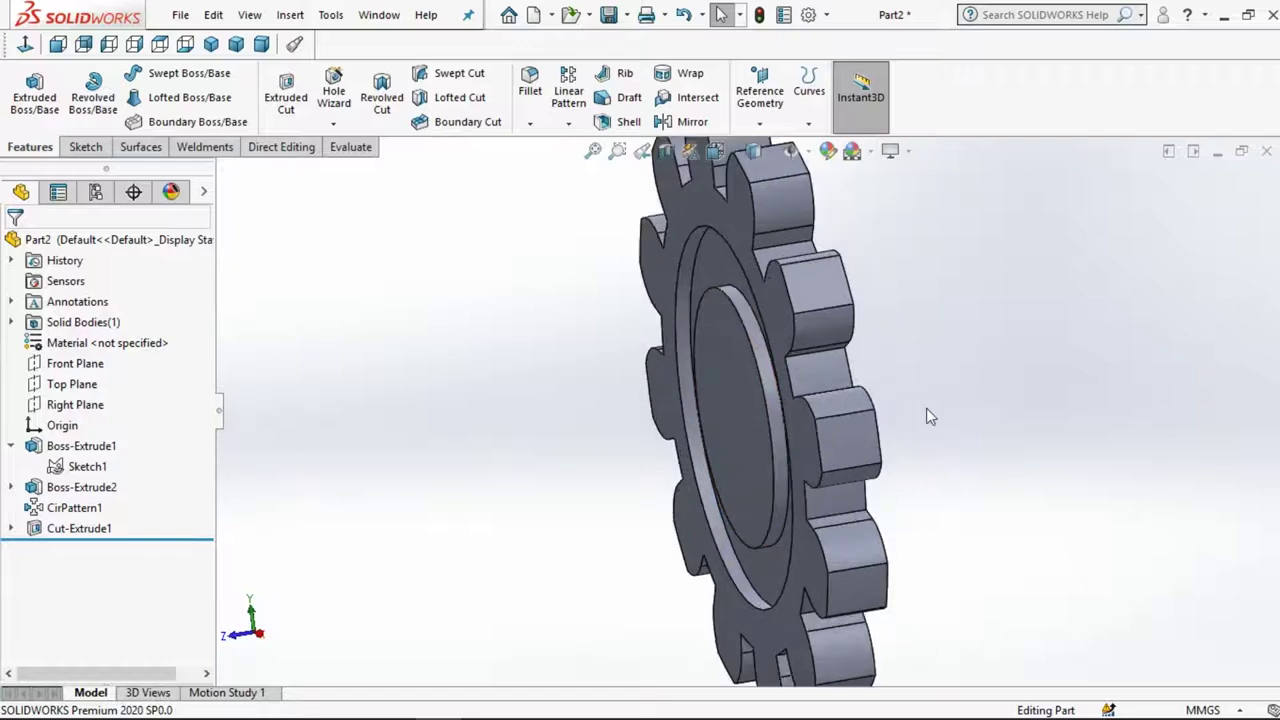
# Change Boss-Extrude1's end condition to Mid Plane so the disc is symmetric
pyautogui.click(407, 470)
pyautogui.click(42, 451)
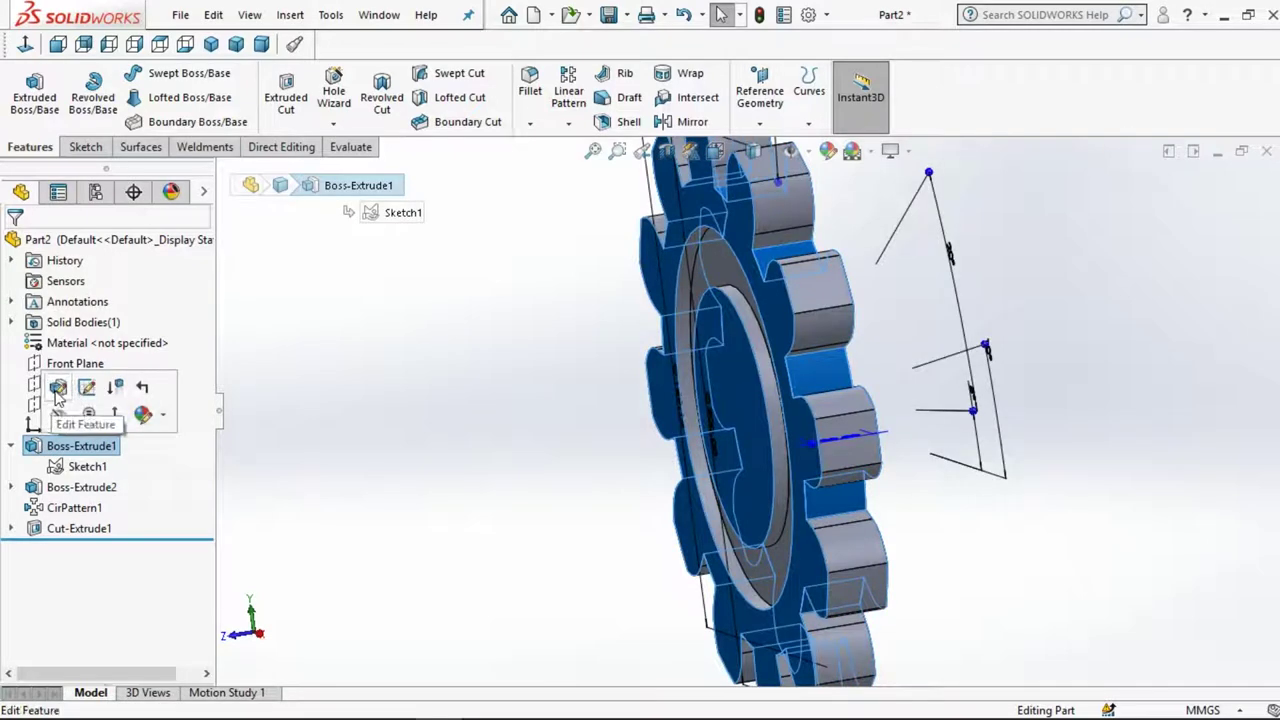
pyautogui.click(58, 392)
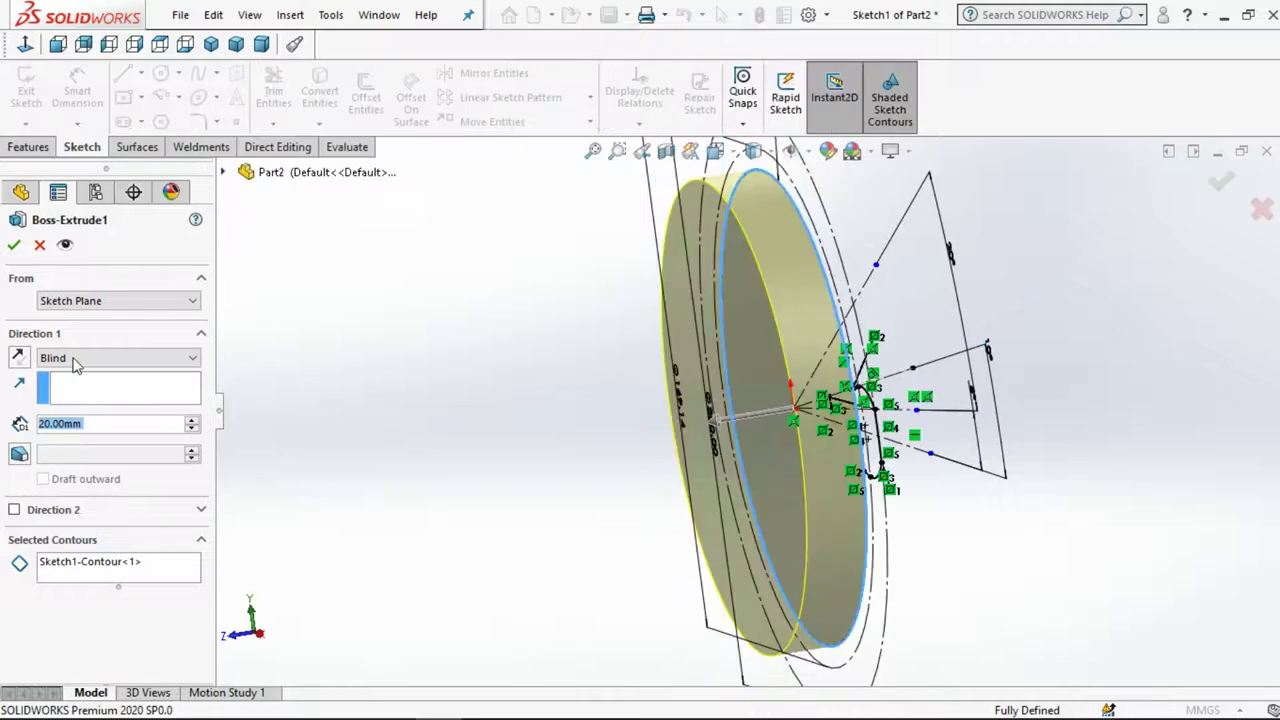
pyautogui.click(60, 358)
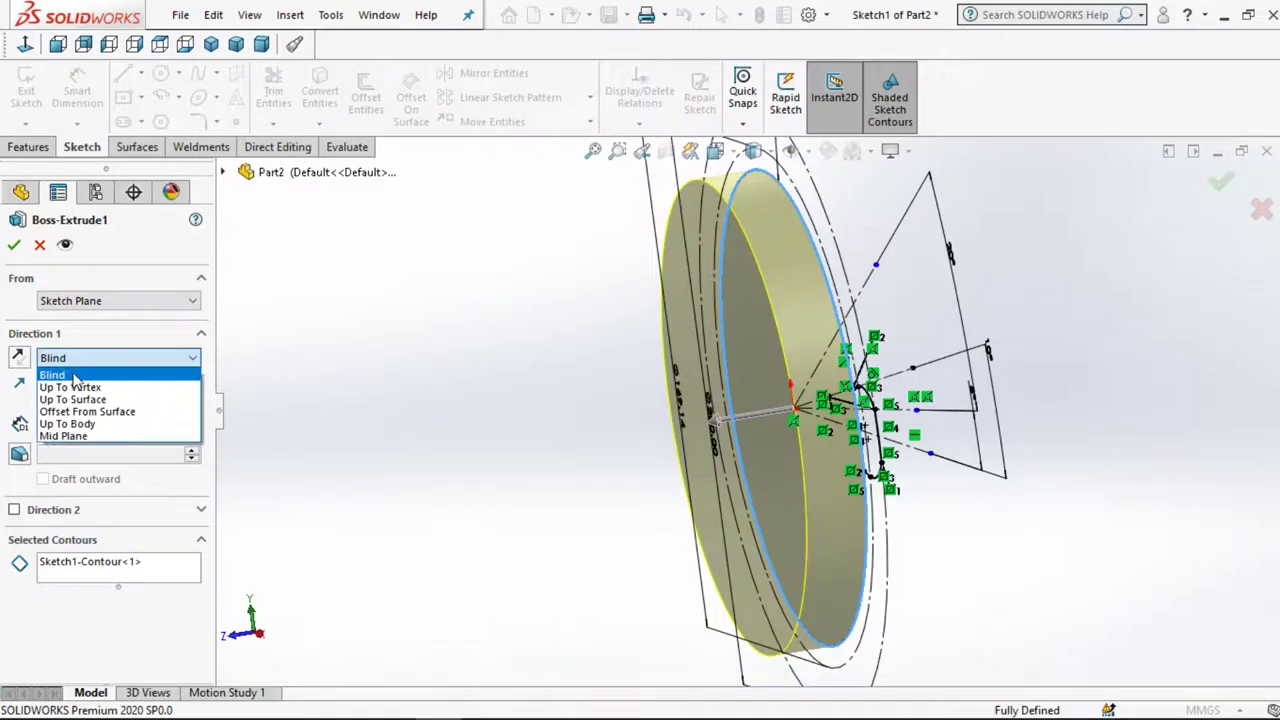
pyautogui.click(70, 436)
pyautogui.click(14, 244)
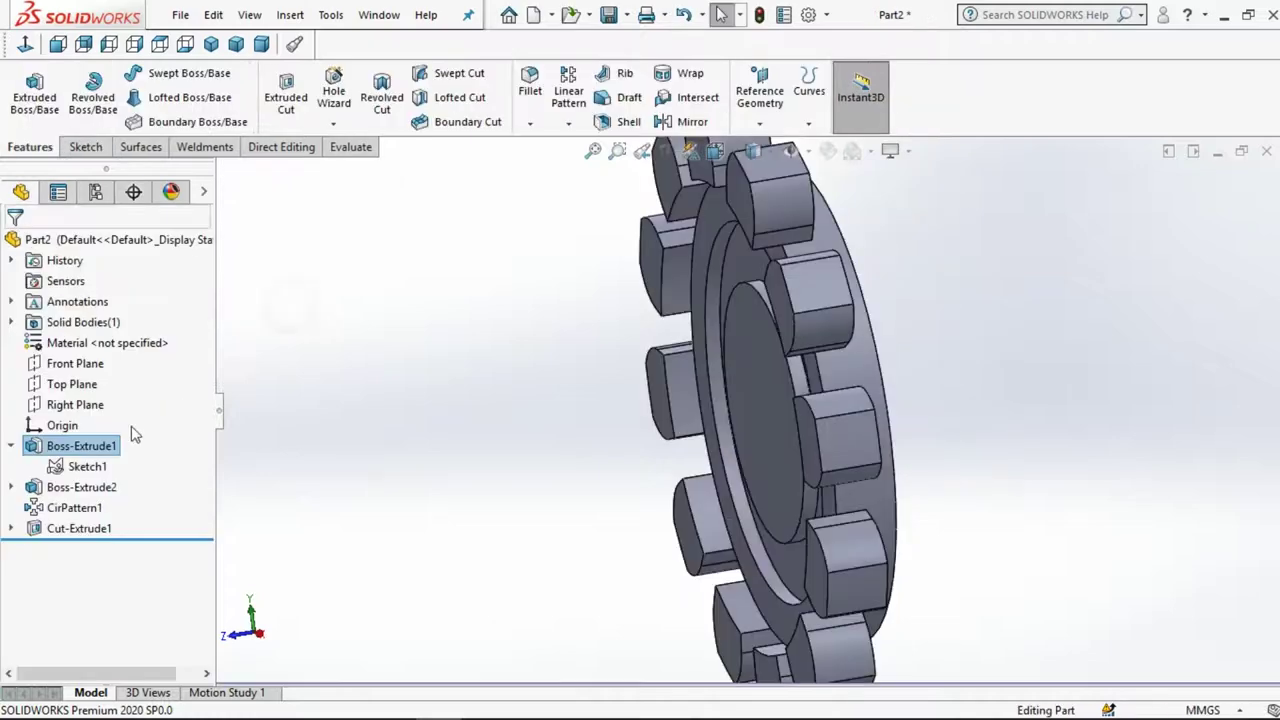
# Change Boss-Extrude2's end condition to Mid Plane so the teeth sit symmetrically
pyautogui.click(62, 478)
pyautogui.click(80, 430)
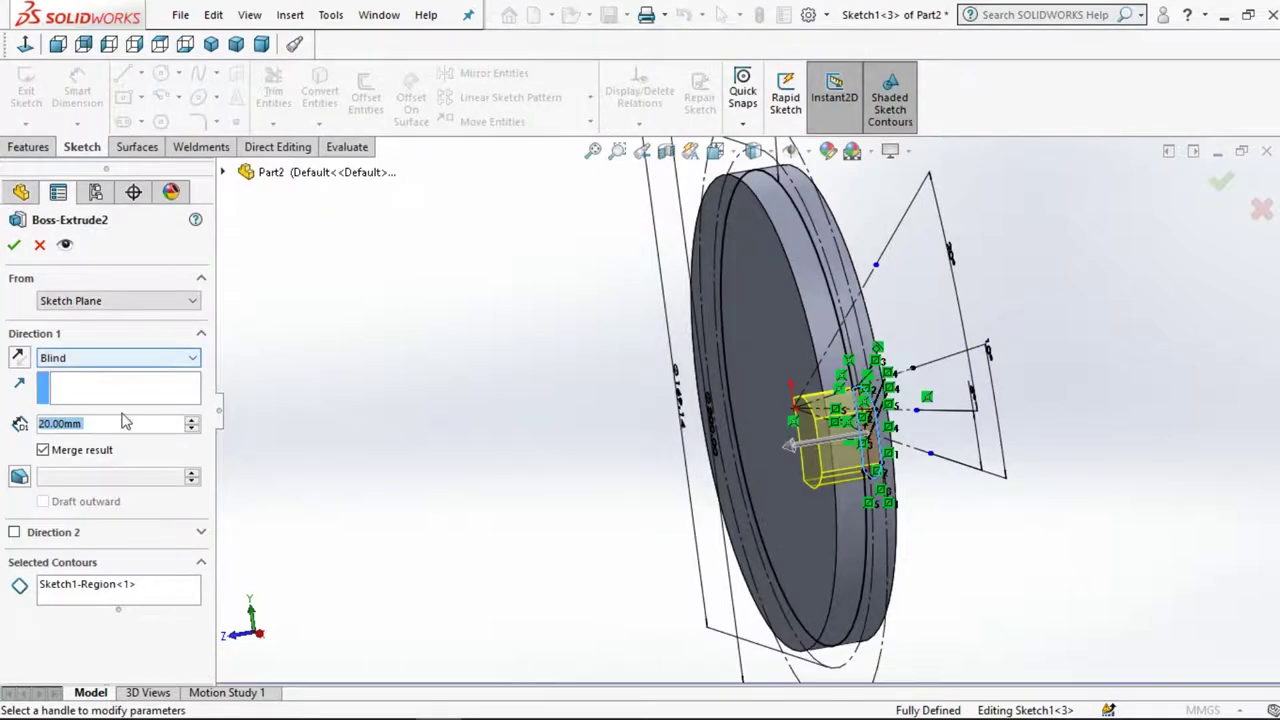
pyautogui.click(118, 357)
pyautogui.click(100, 443)
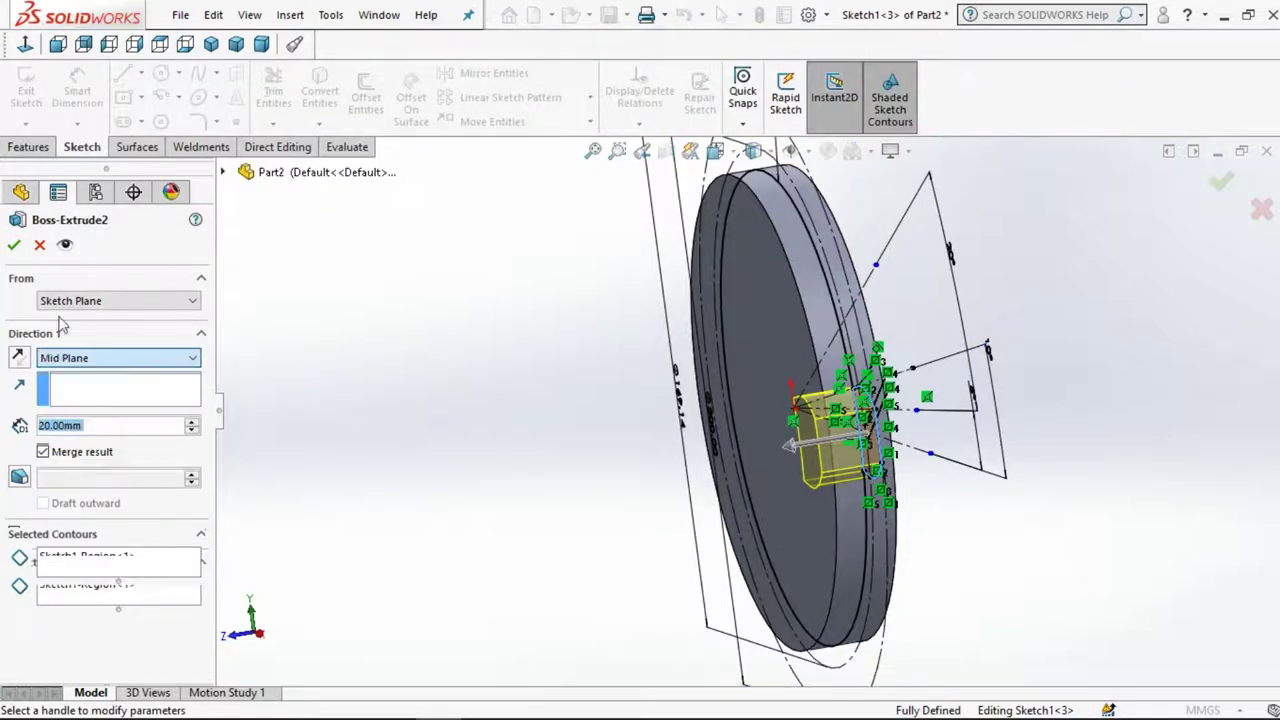
pyautogui.click(14, 244)
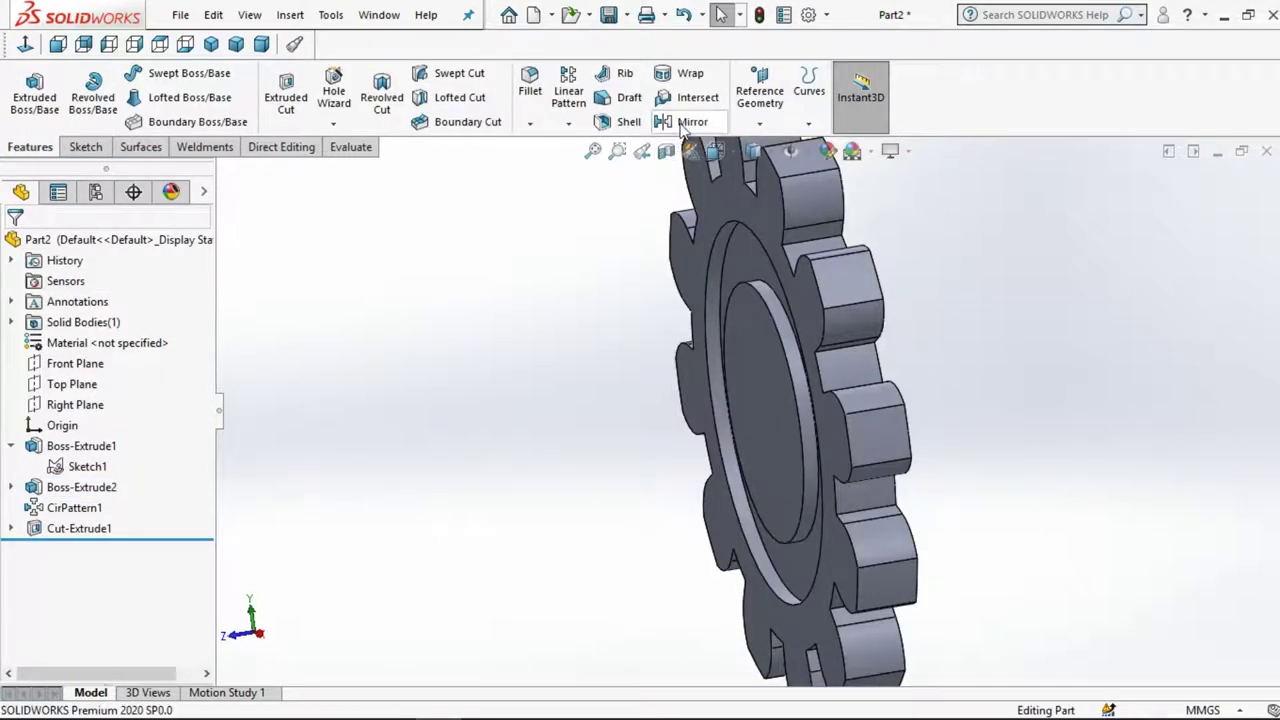
# Mirror the Cut-Extrude1 recess across the Front Plane, then select the inner recessed face
pyautogui.click(60, 366)
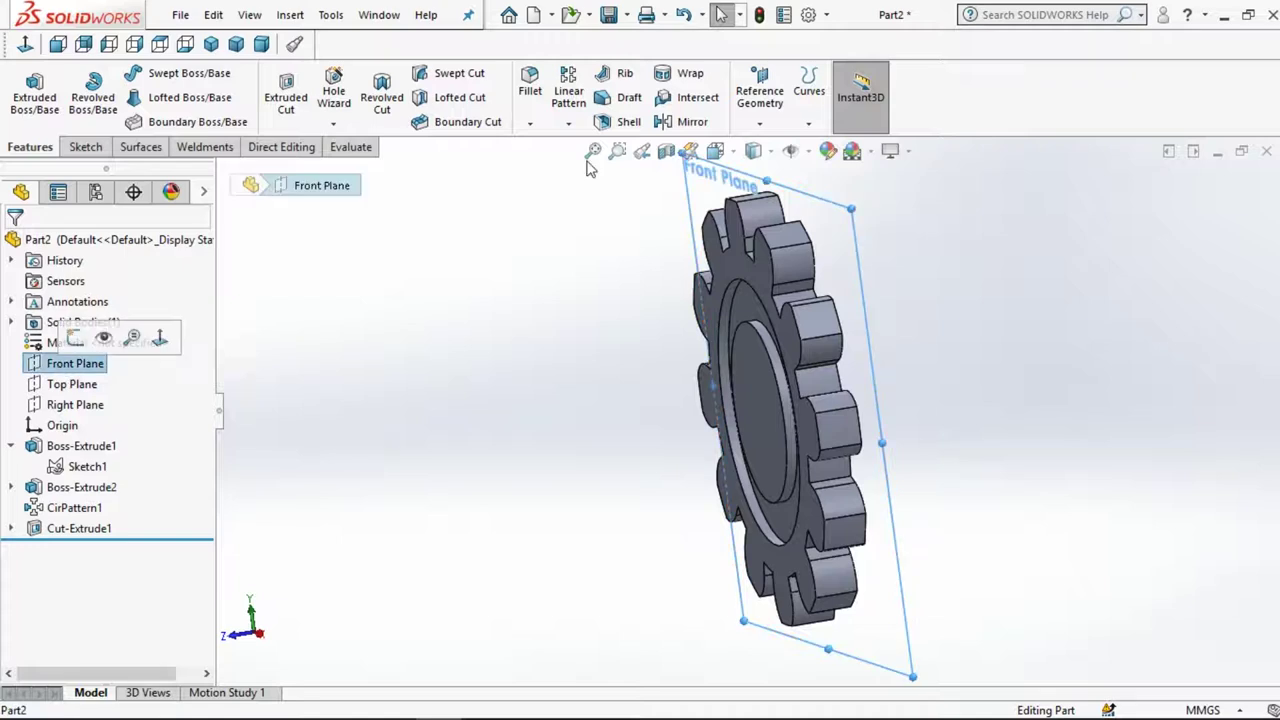
pyautogui.click(690, 121)
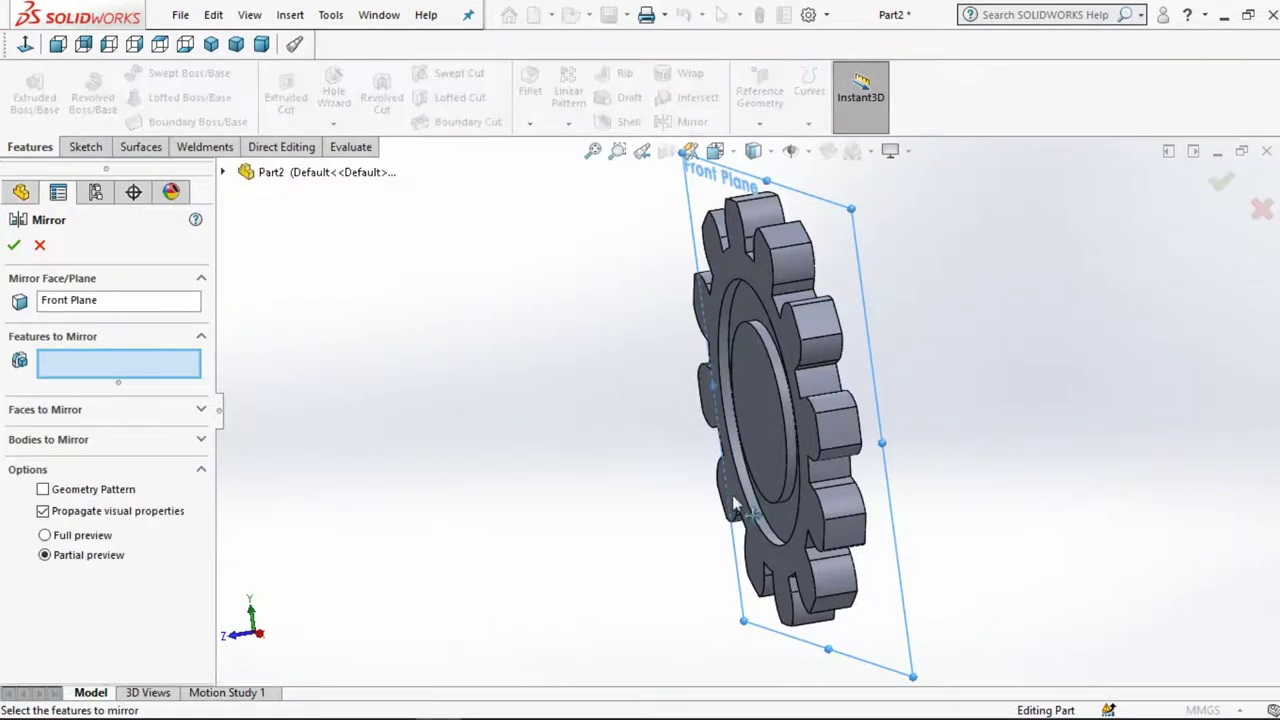
pyautogui.click(775, 522)
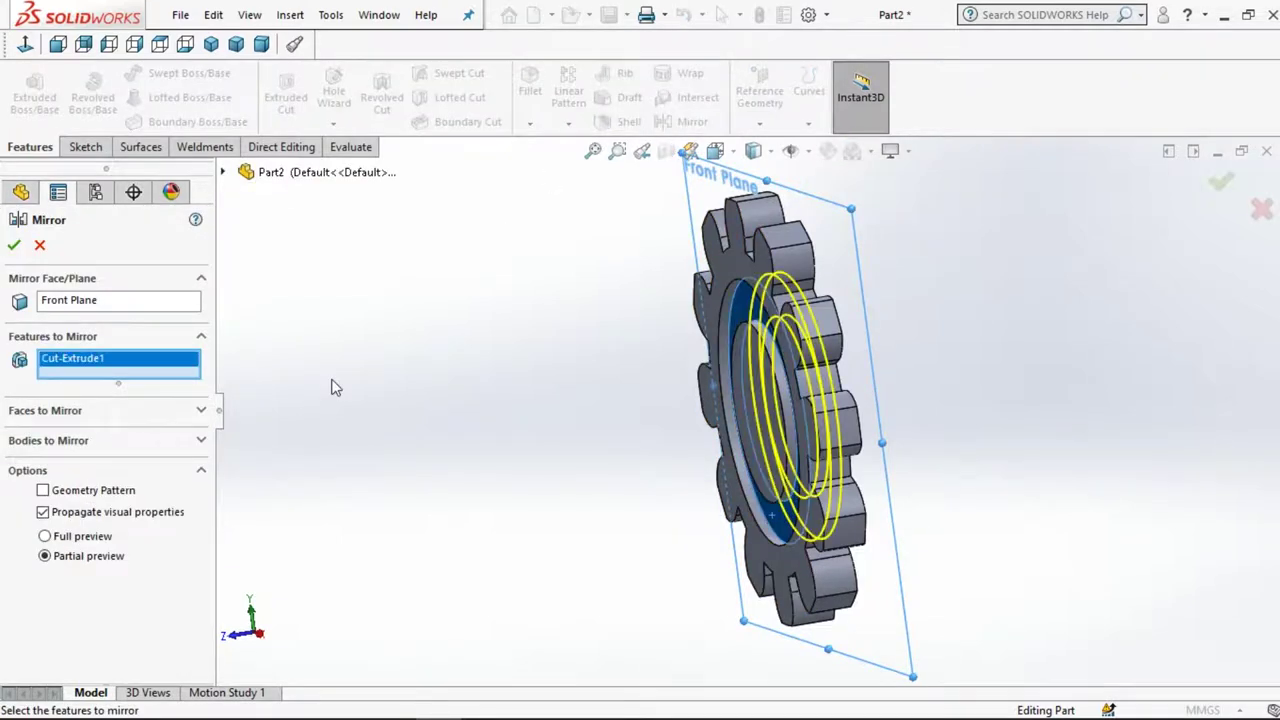
pyautogui.click(17, 246)
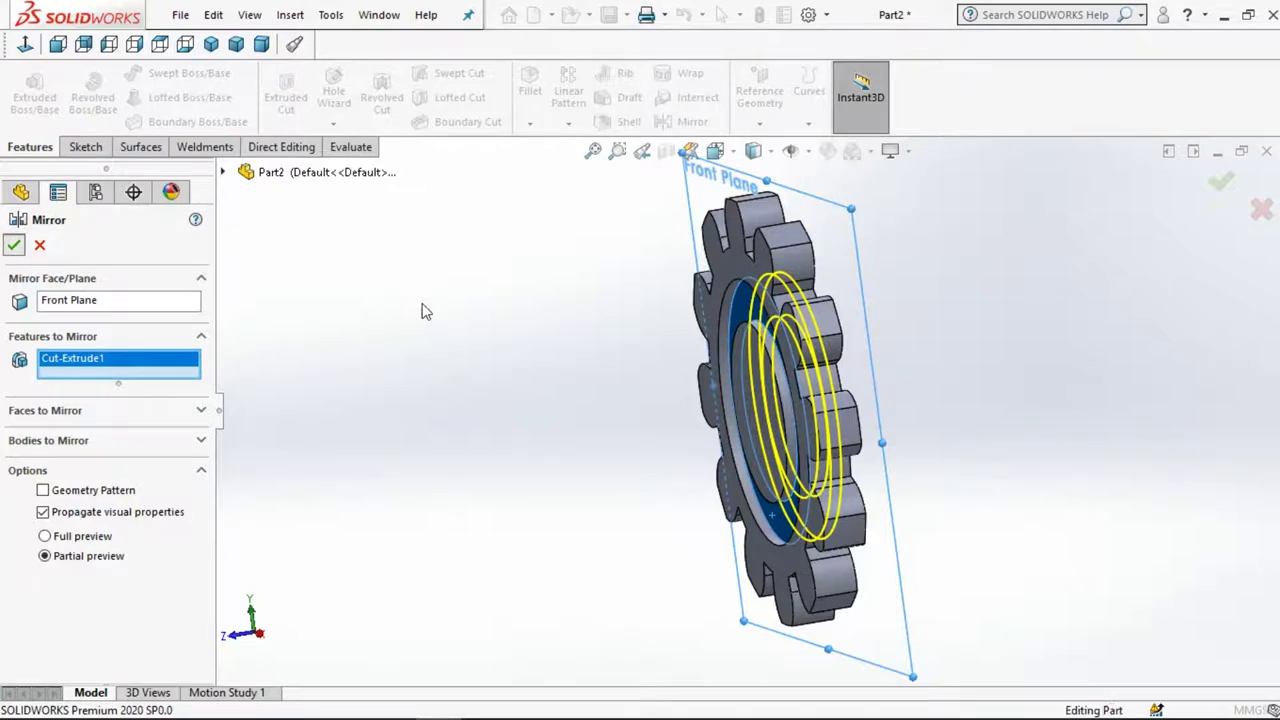
pyautogui.click(772, 418)
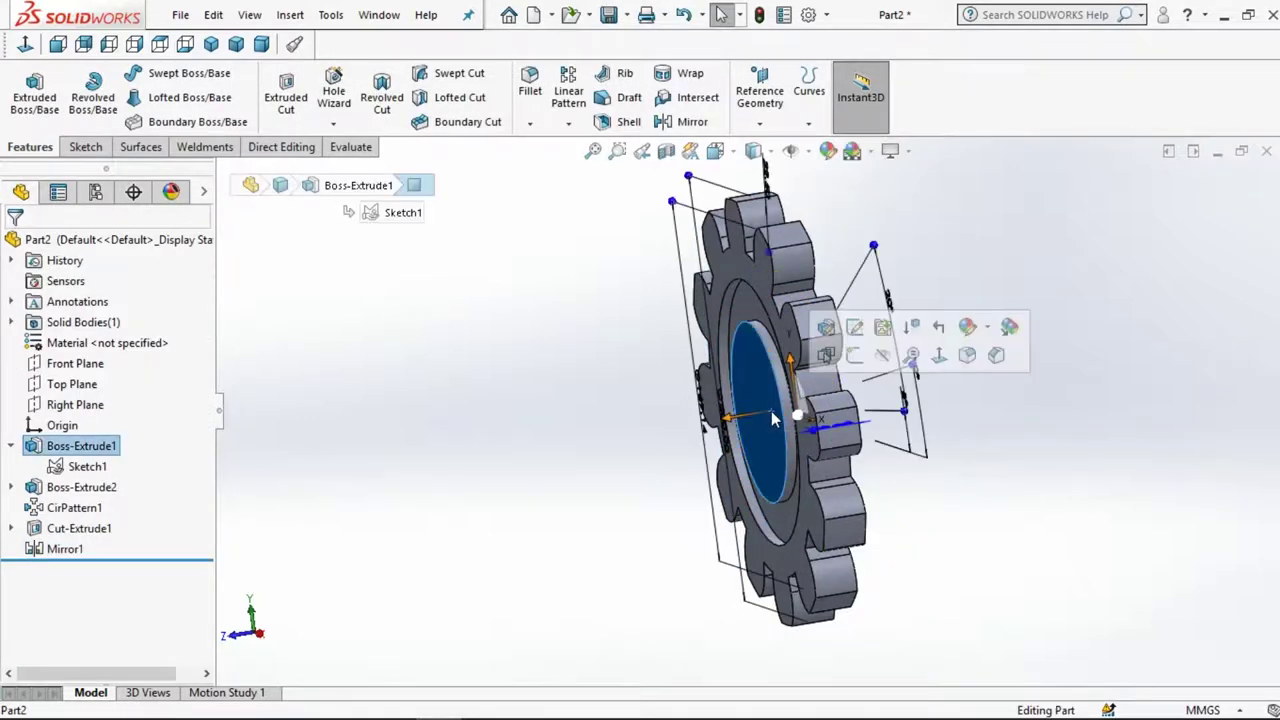
# Start a sketch on the recessed face and draw a small circle centred on the origin
pyautogui.click(850, 355)
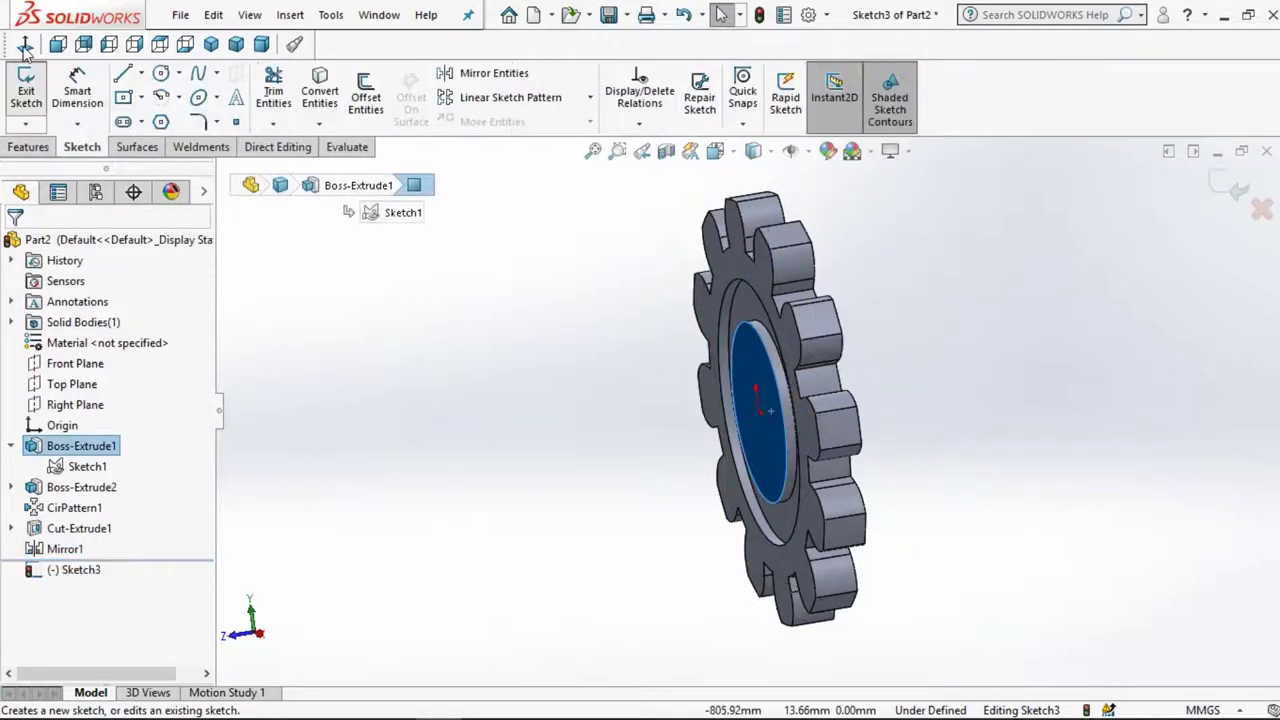
pyautogui.click(161, 74)
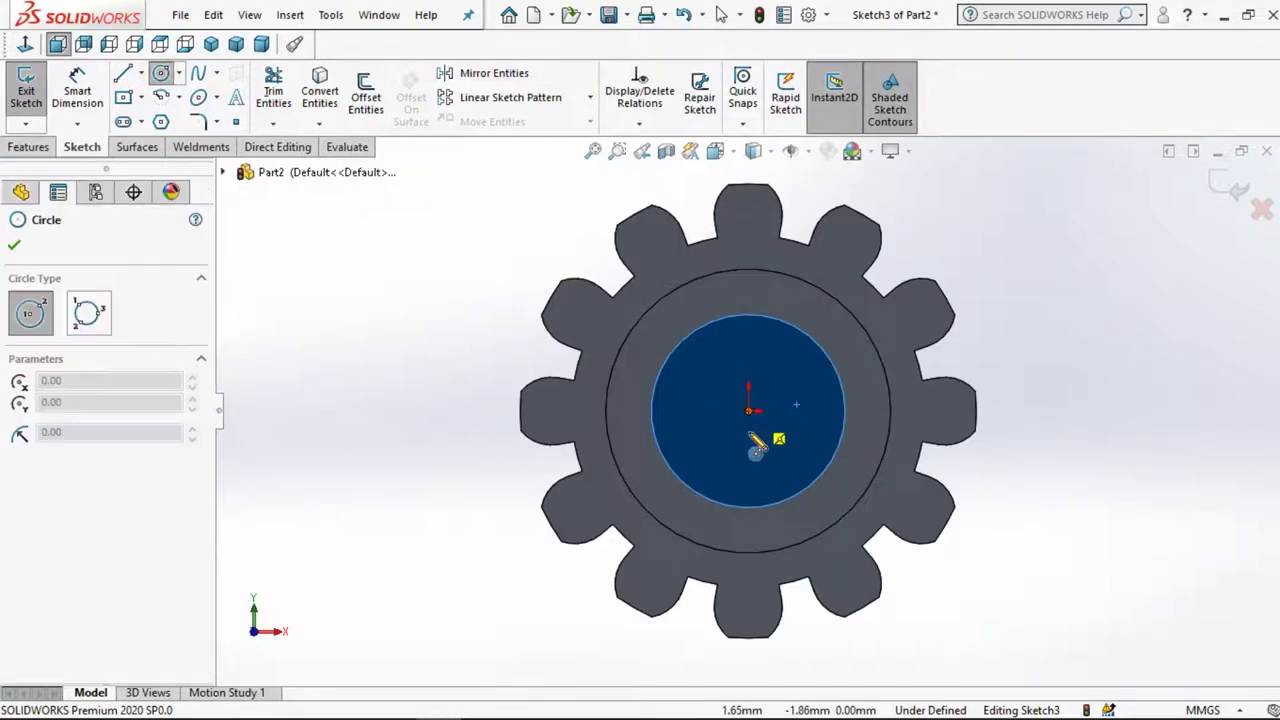
pyautogui.click(748, 410)
pyautogui.click(754, 448)
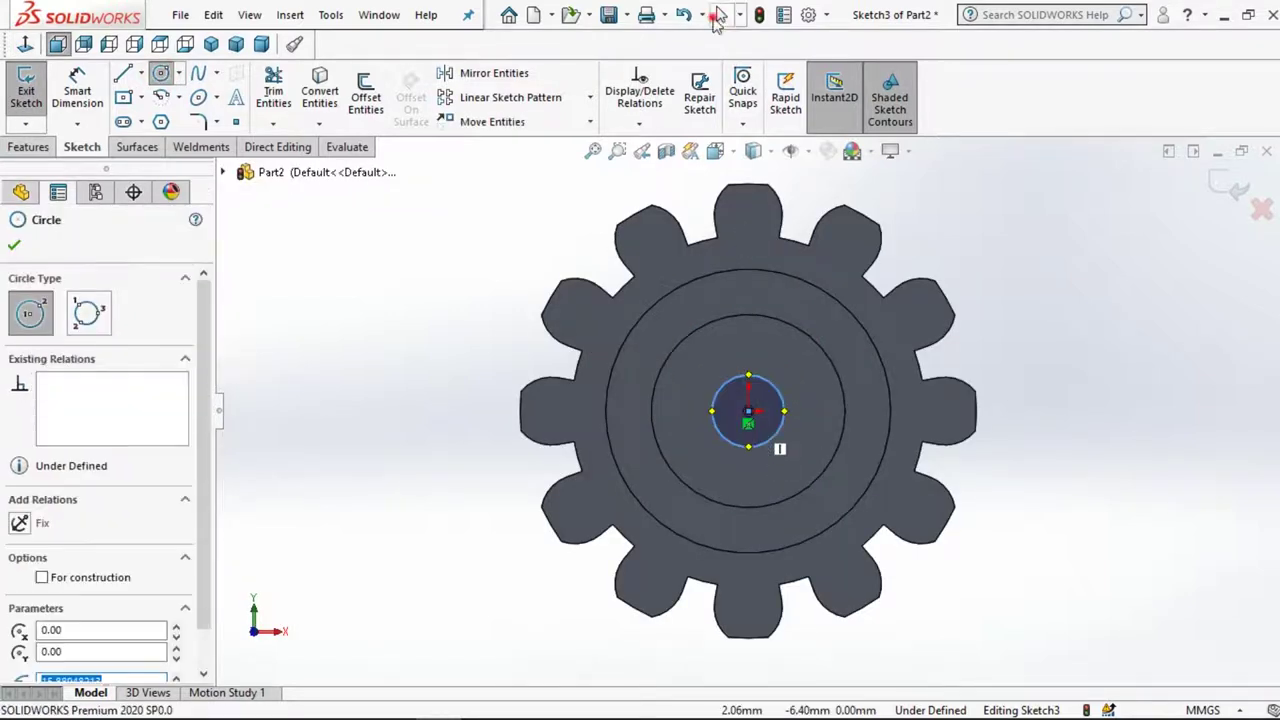
pyautogui.click(721, 14)
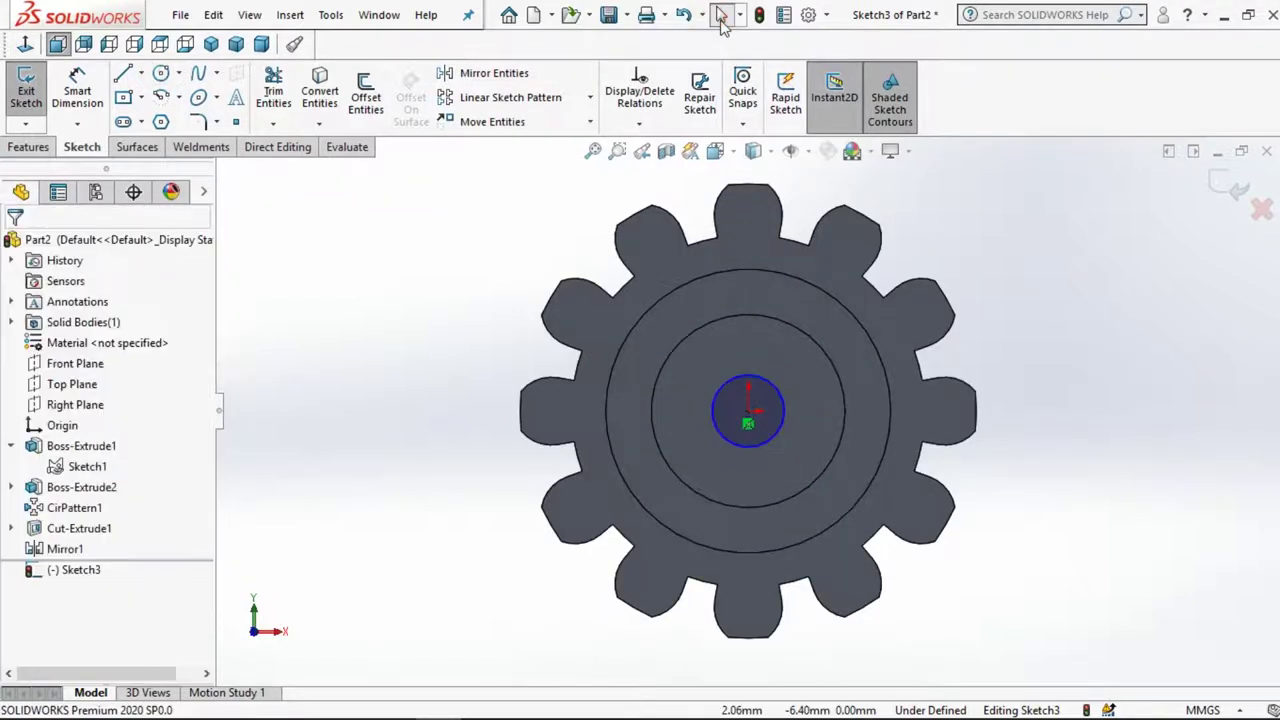
# Draw a tall centre rectangle anchored on the origin, overlapping the bore circle
pyautogui.click(141, 98)
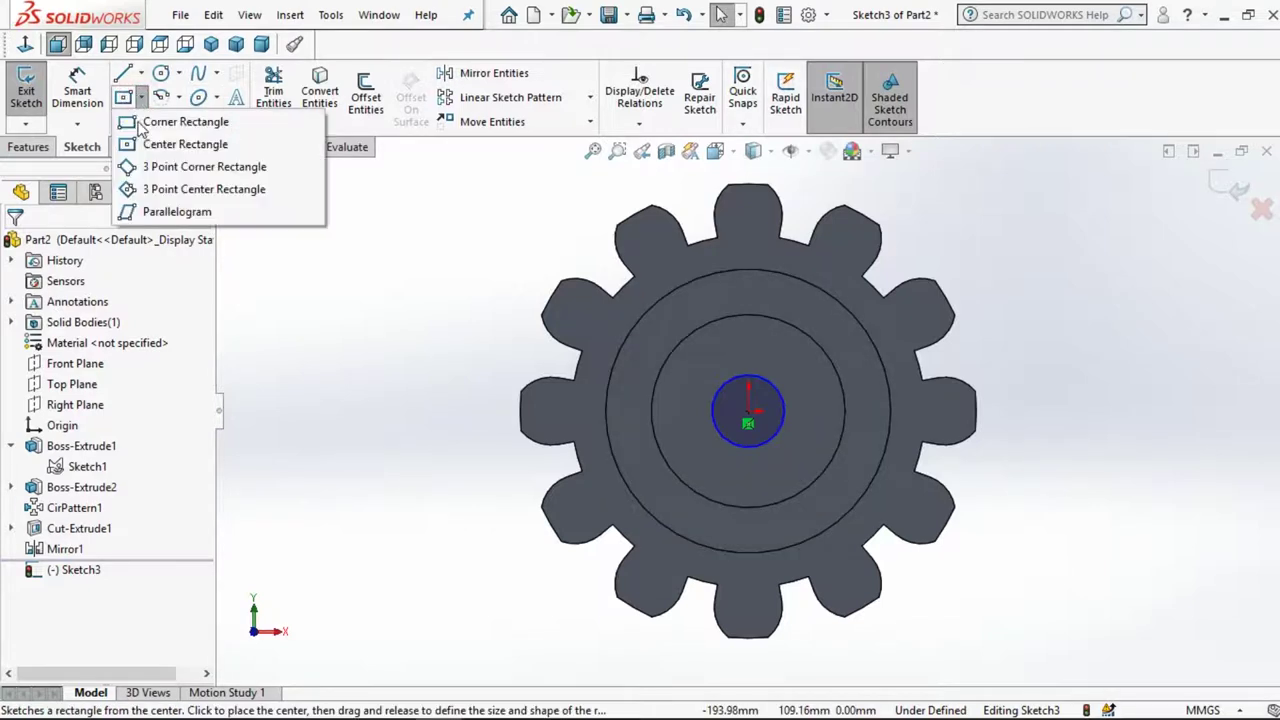
pyautogui.click(180, 144)
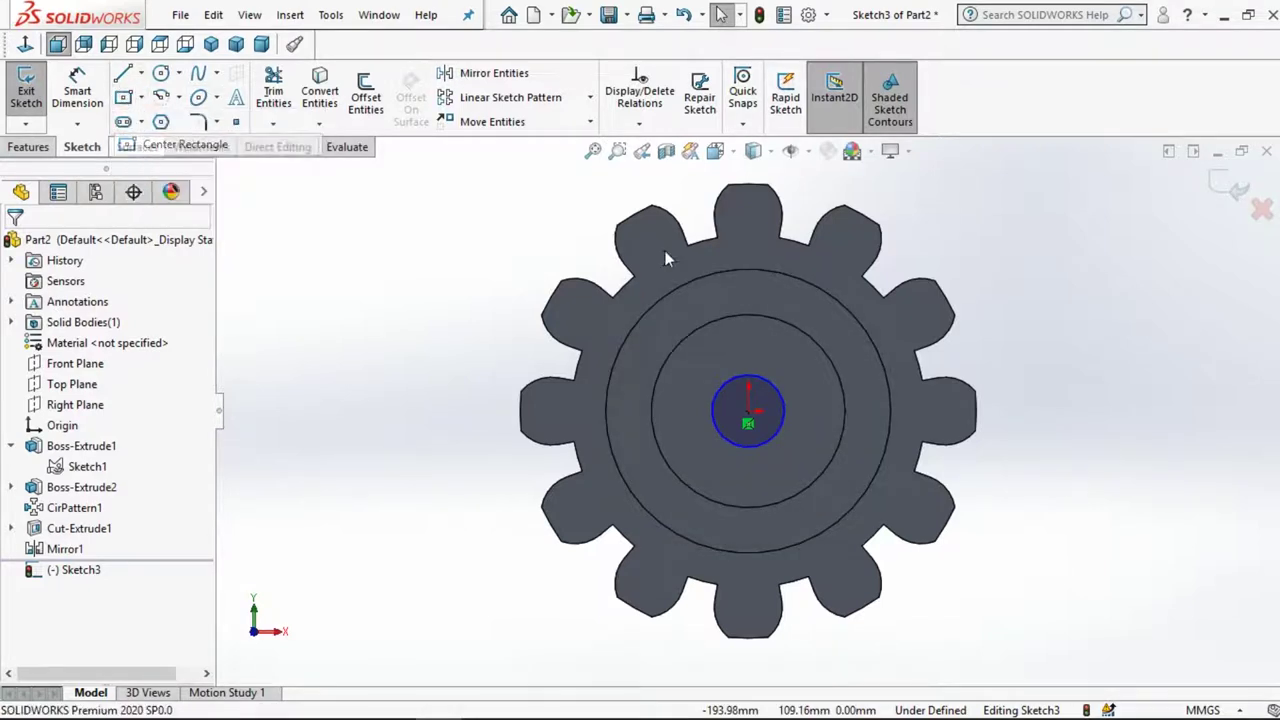
pyautogui.click(748, 411)
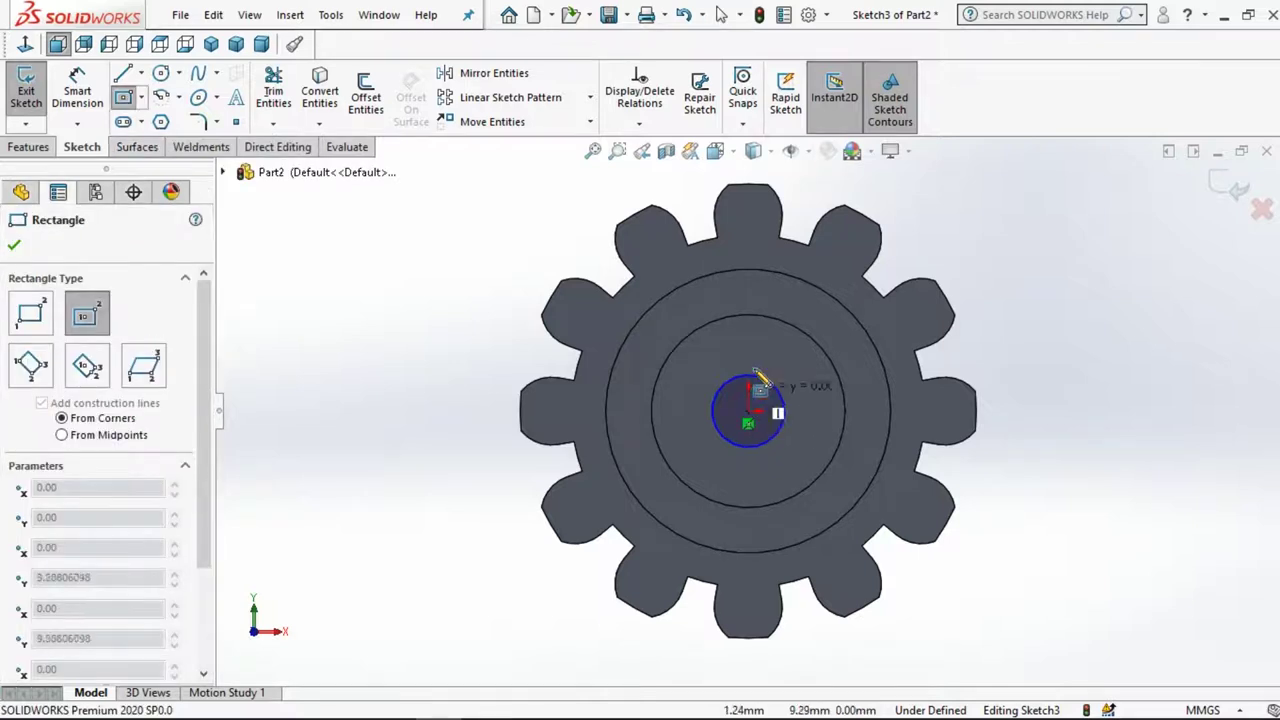
pyautogui.click(770, 366)
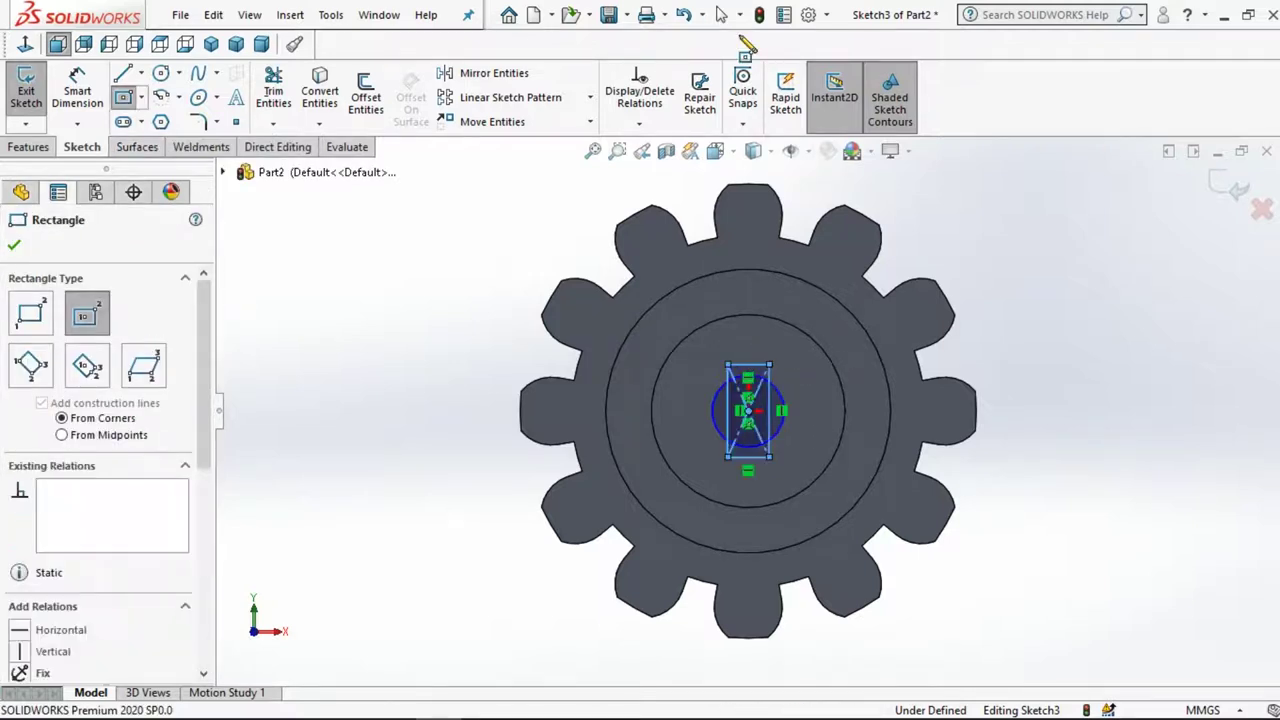
pyautogui.press('Escape')
pyautogui.scroll(-2, 755, 374)
# Dimension the rectangle 16 mm wide with its top corner 22 mm above centre
pyautogui.scroll(-2, 755, 374)
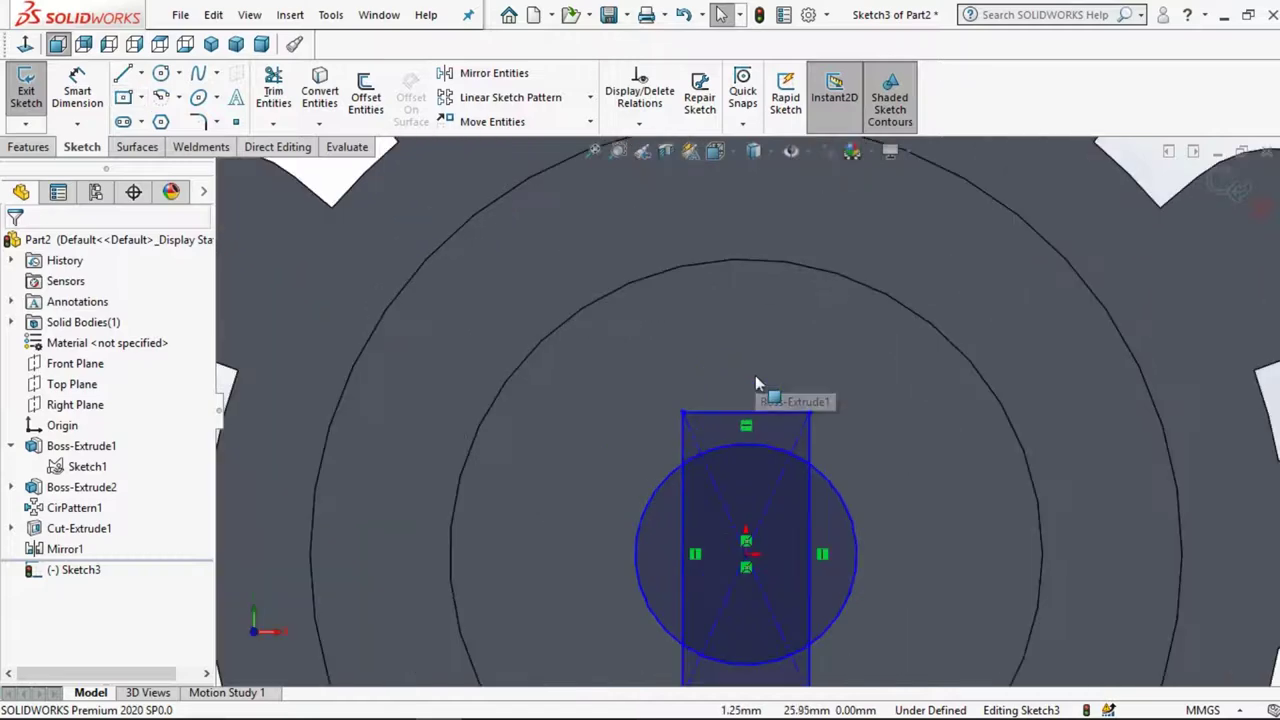
pyautogui.scroll(1, 755, 375)
pyautogui.click(96, 104)
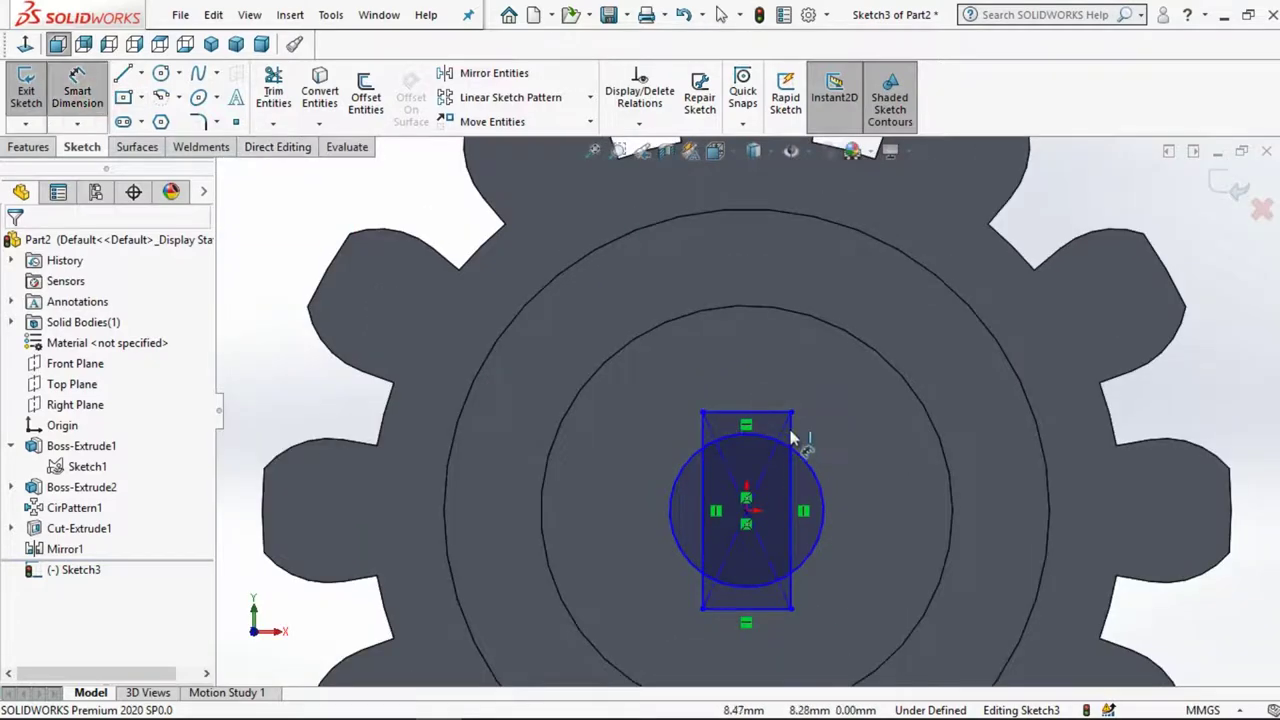
pyautogui.click(769, 362)
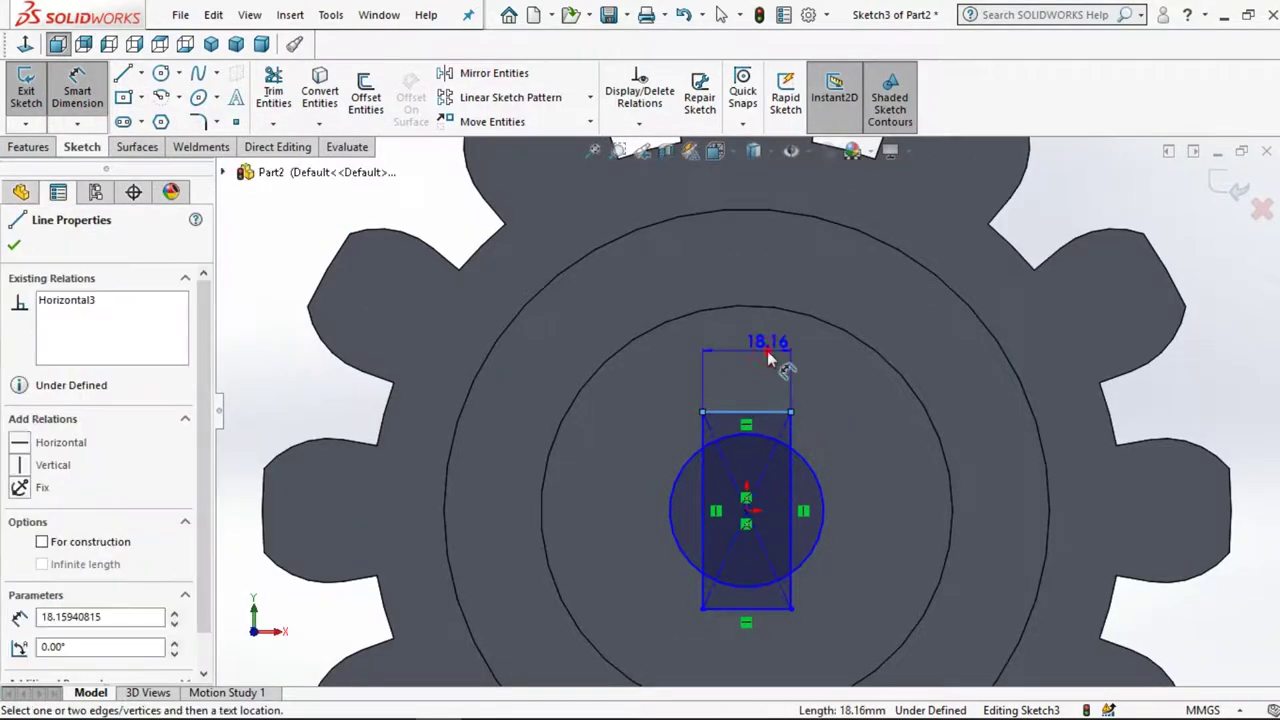
pyautogui.click(767, 350)
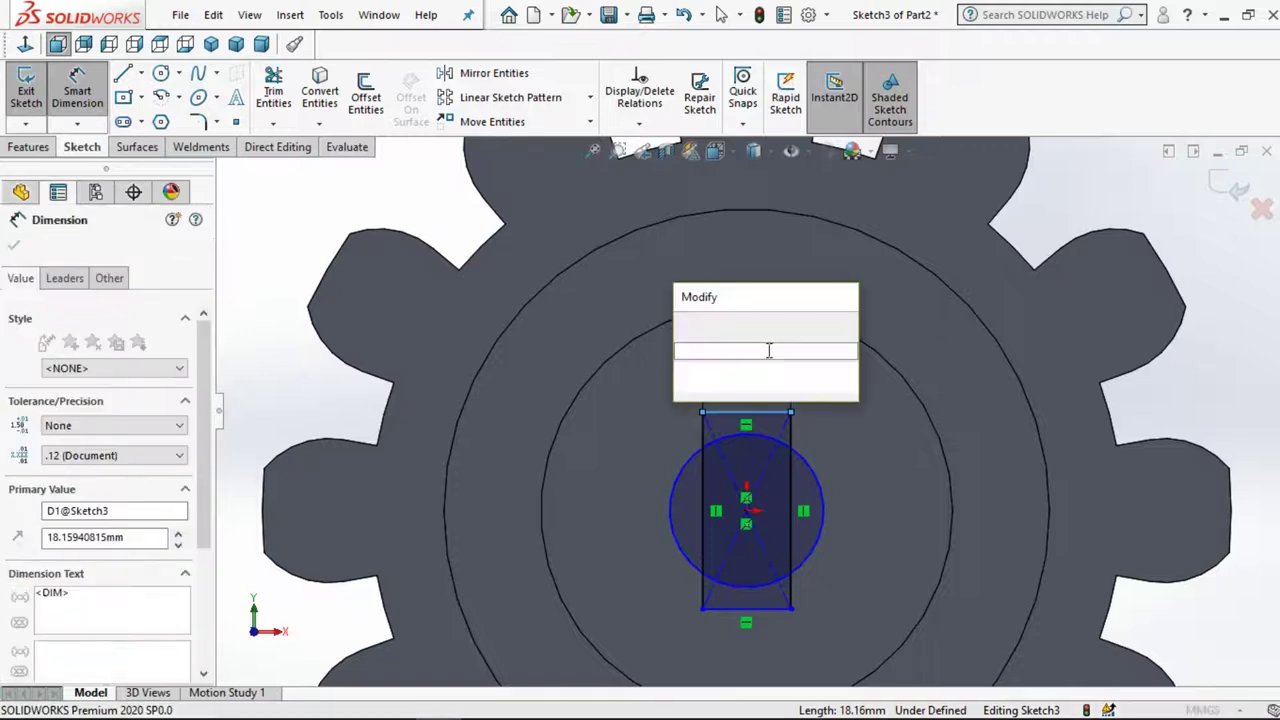
pyautogui.write('16')
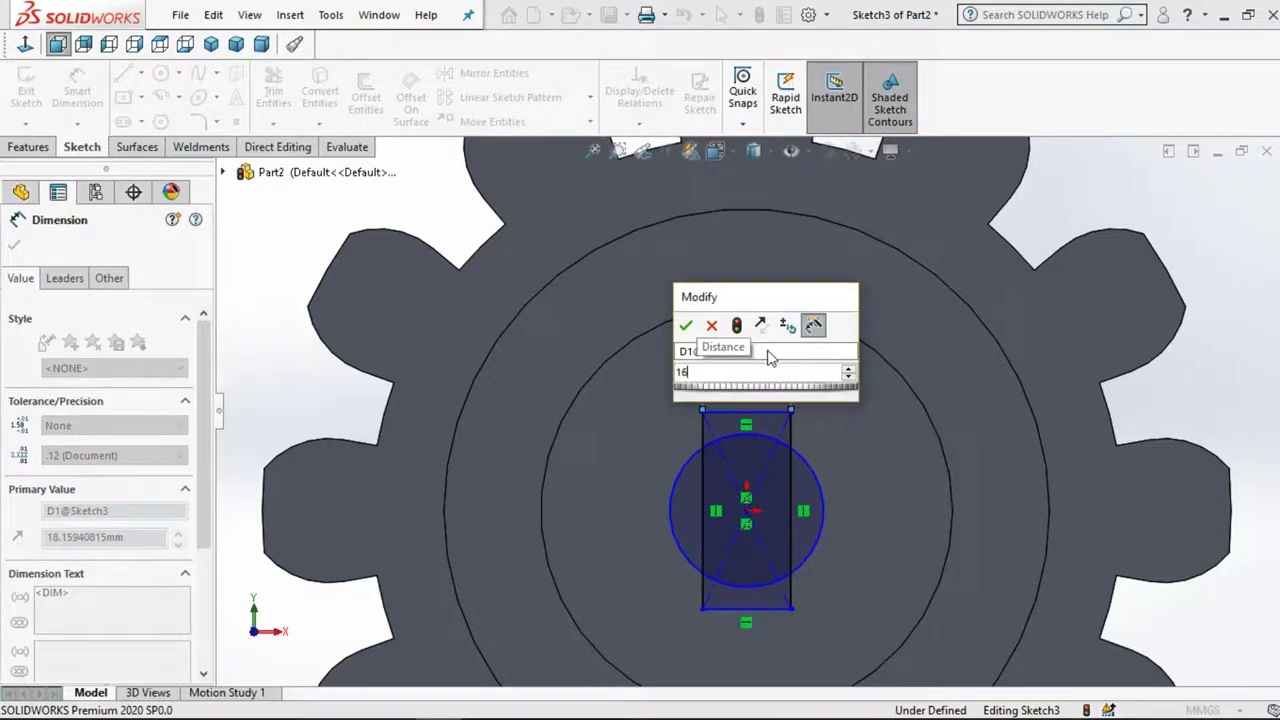
pyautogui.press('Escape')
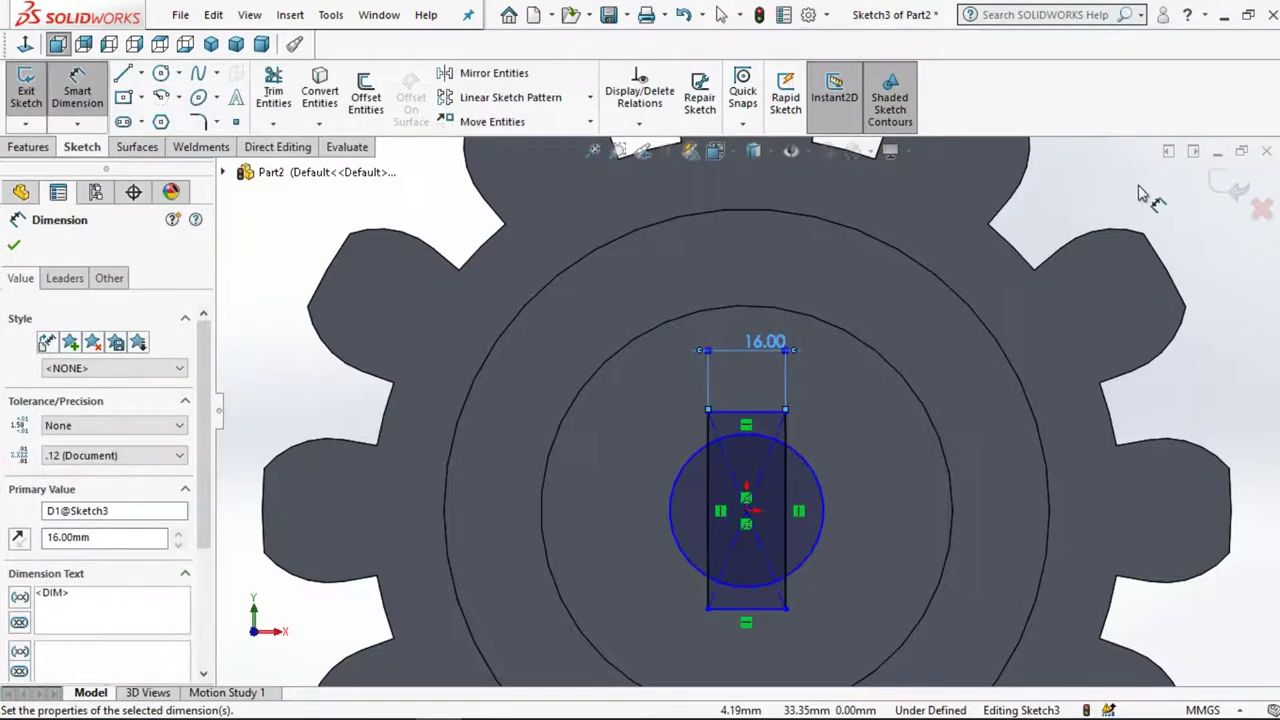
pyautogui.click(815, 432)
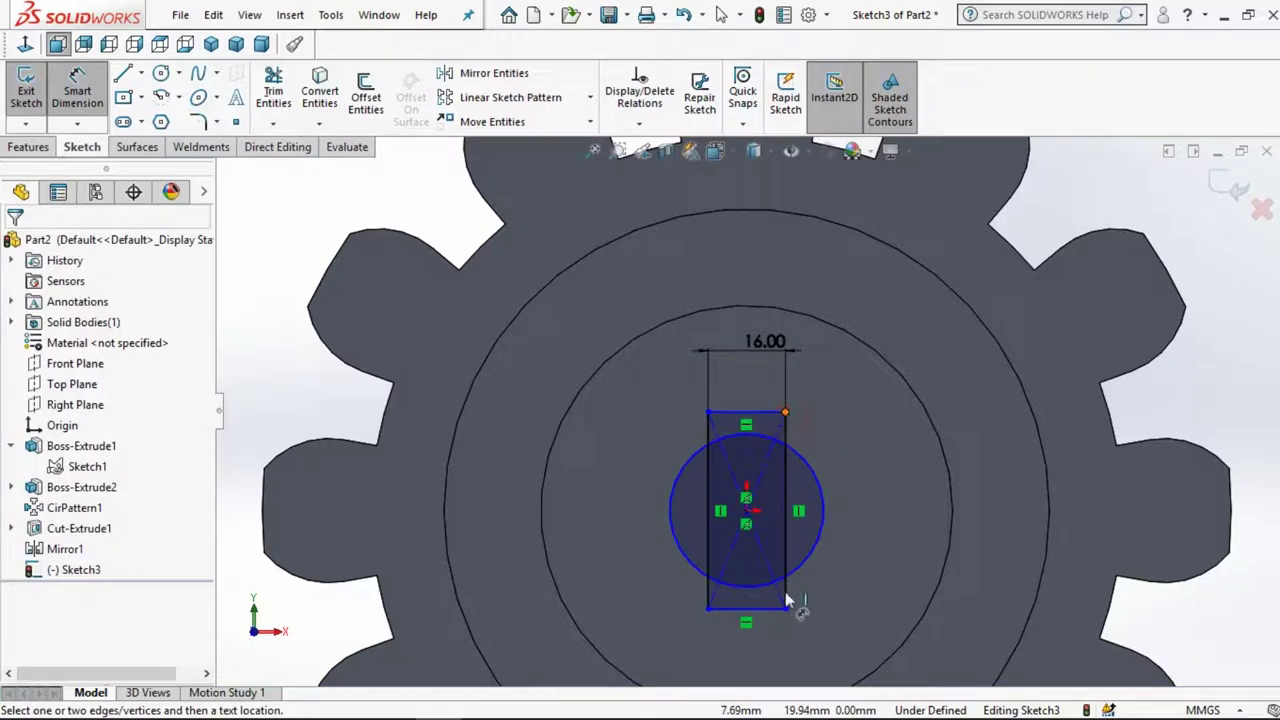
pyautogui.click(746, 511)
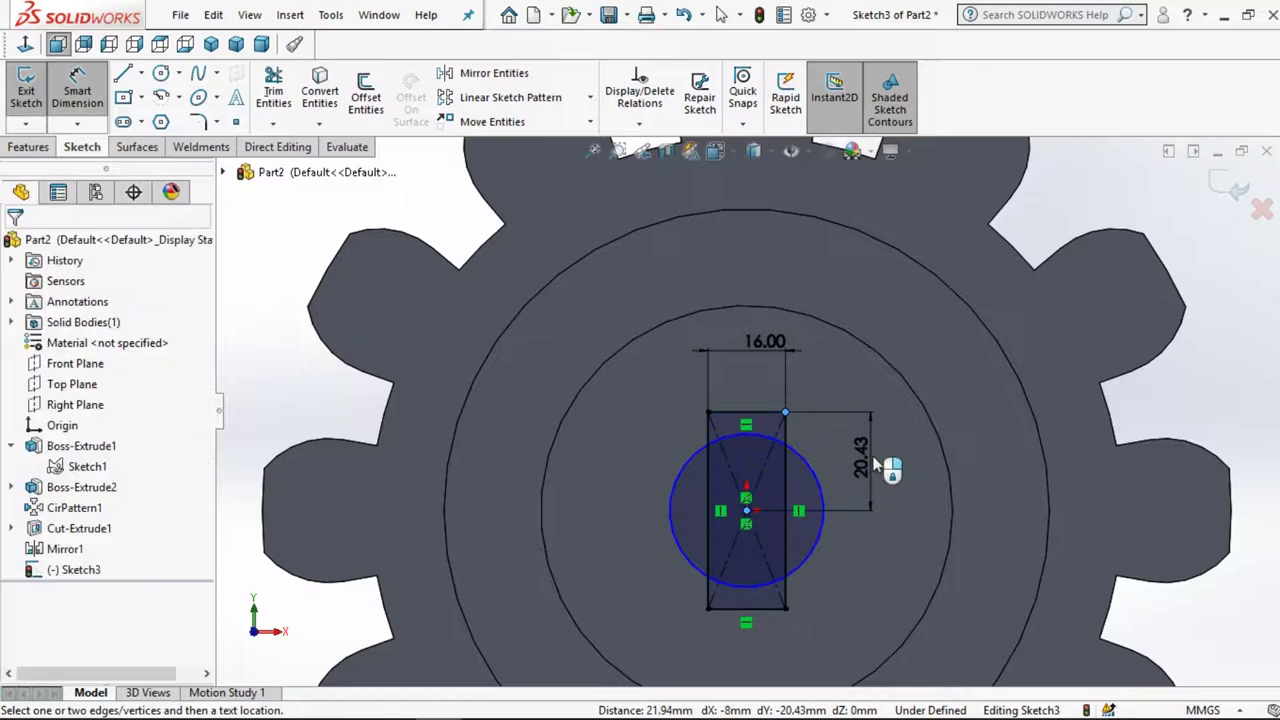
pyautogui.click(875, 465)
pyautogui.write('22')
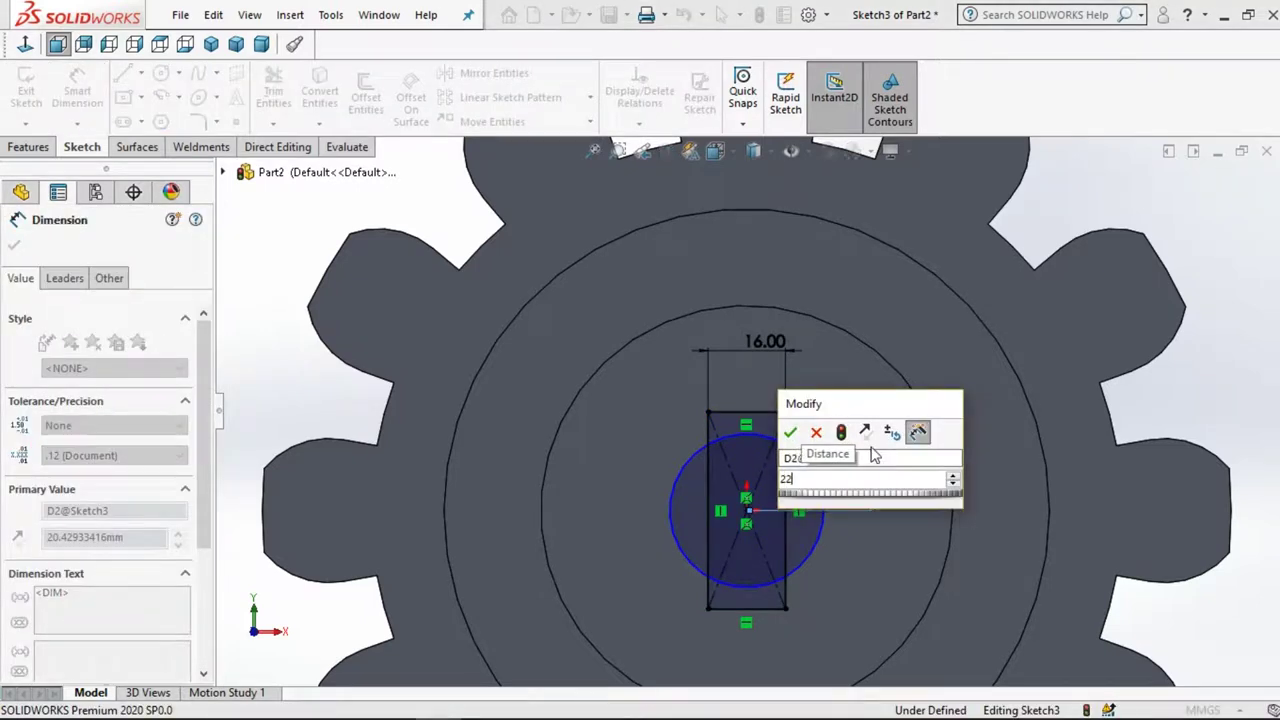
pyautogui.press('Return')
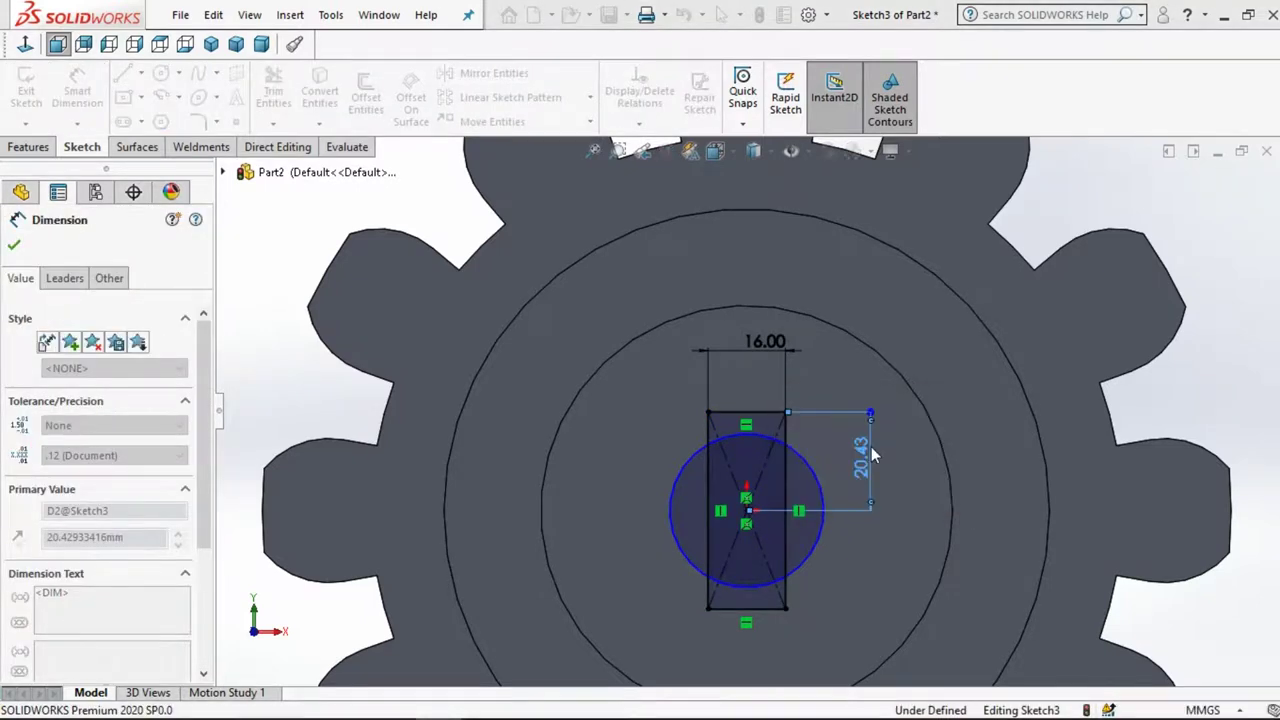
pyautogui.press('Escape')
# Give the bore circle a 30 mm diameter, fully defining the sketch
pyautogui.click(819, 542)
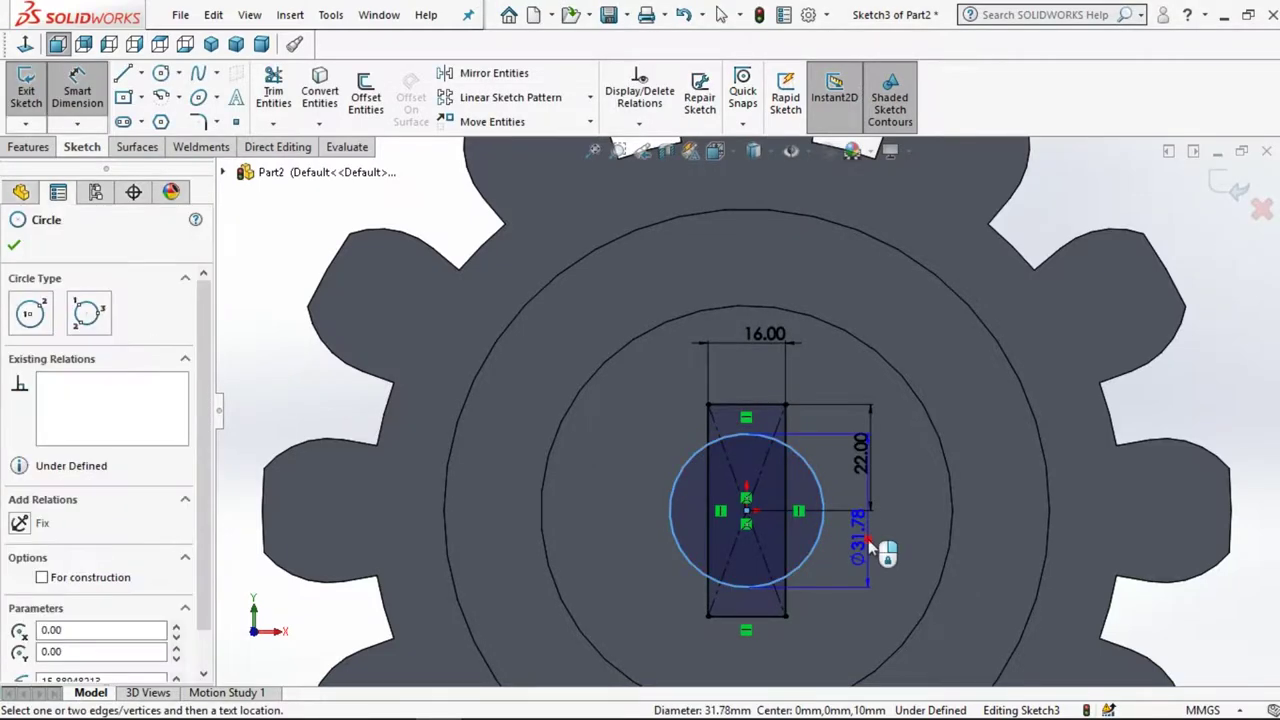
pyautogui.click(868, 539)
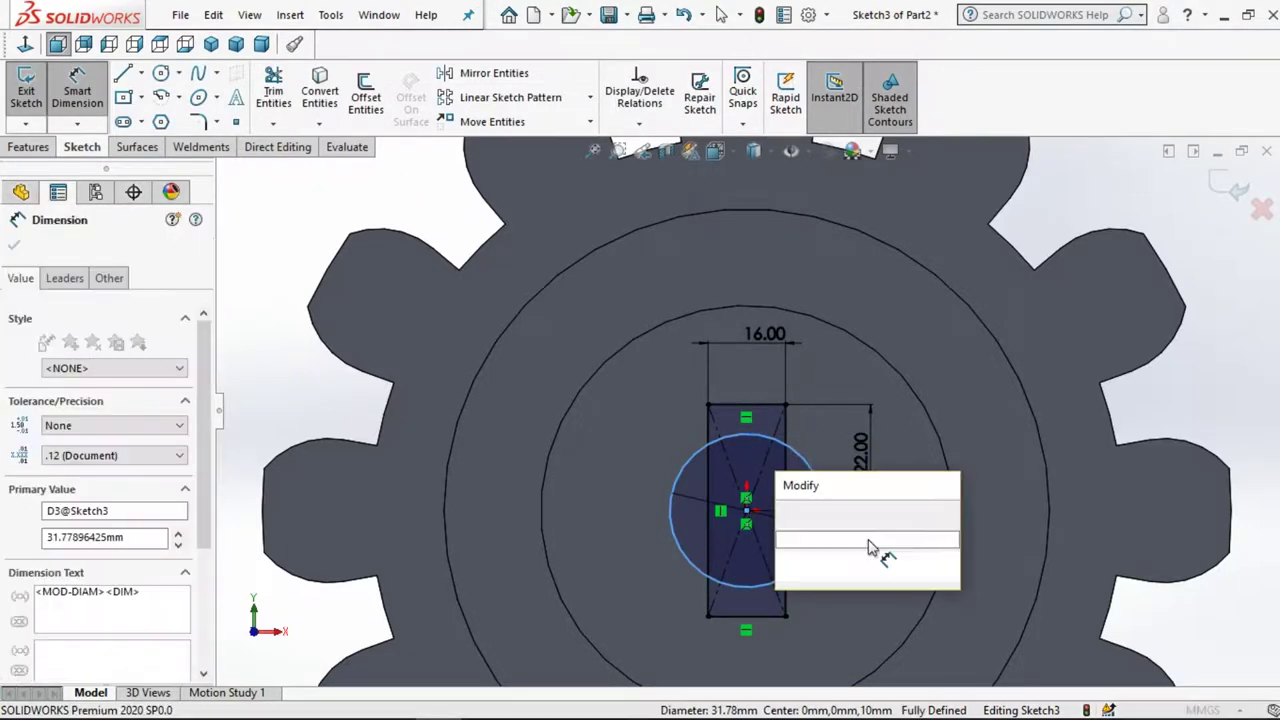
pyautogui.write('30')
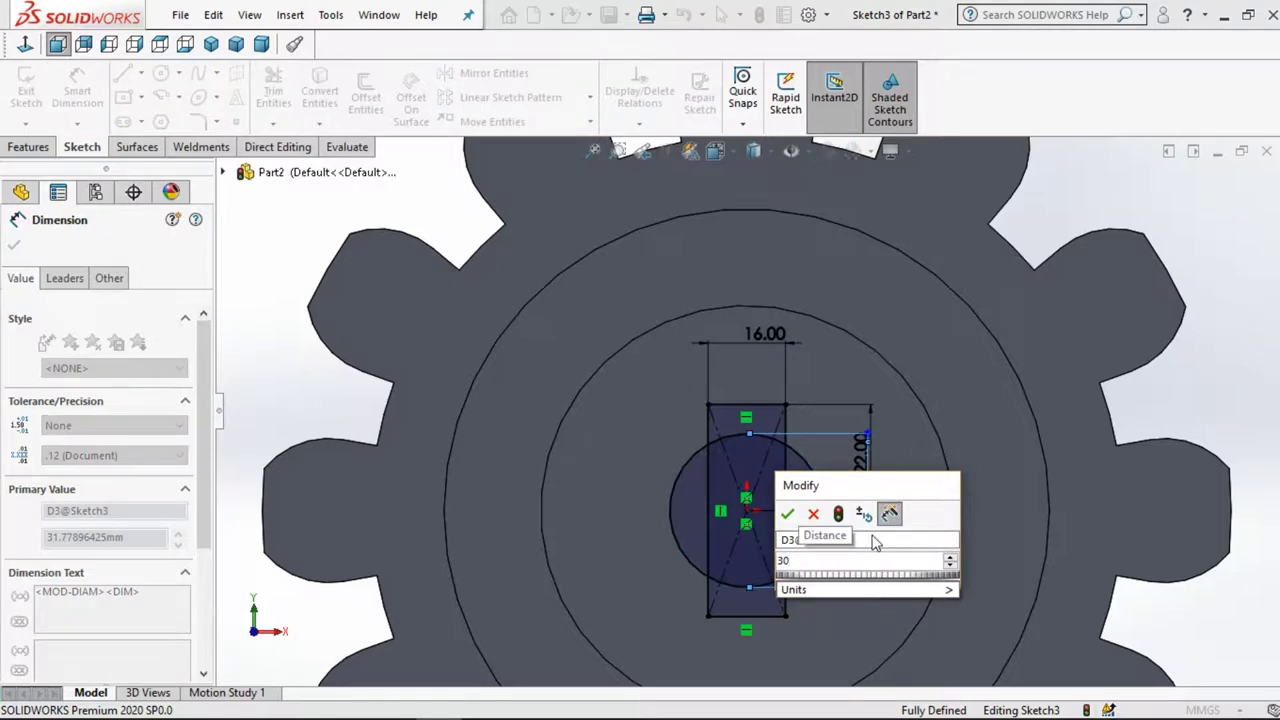
pyautogui.press('Escape')
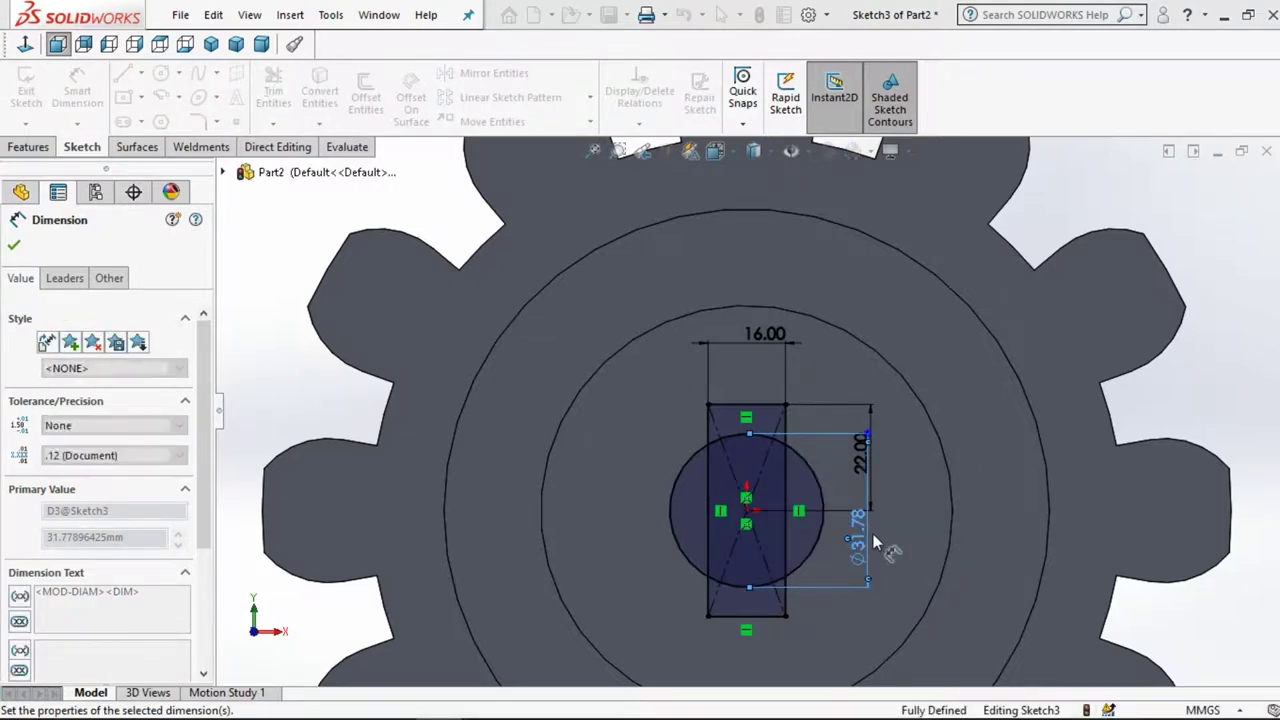
pyautogui.click(612, 316)
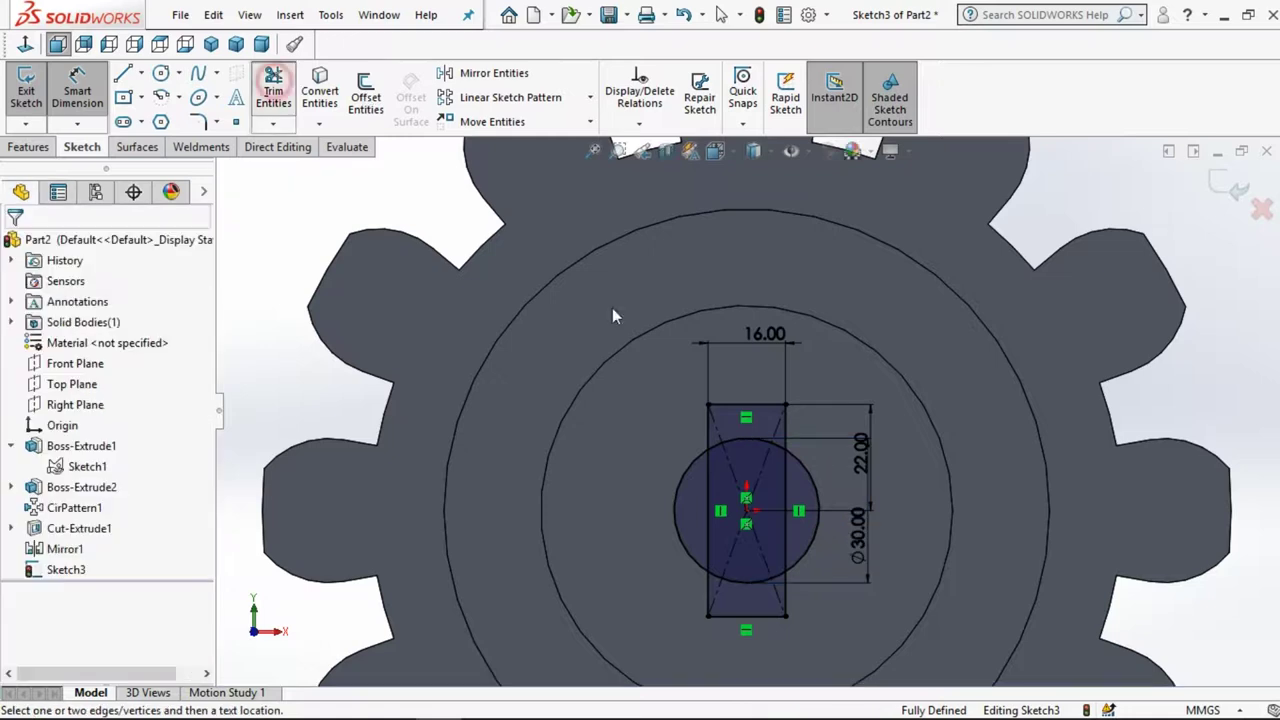
# Trim the bottom edge, lower line ends, diagonals and slot arc into one keyhole outline
pyautogui.click(716, 618)
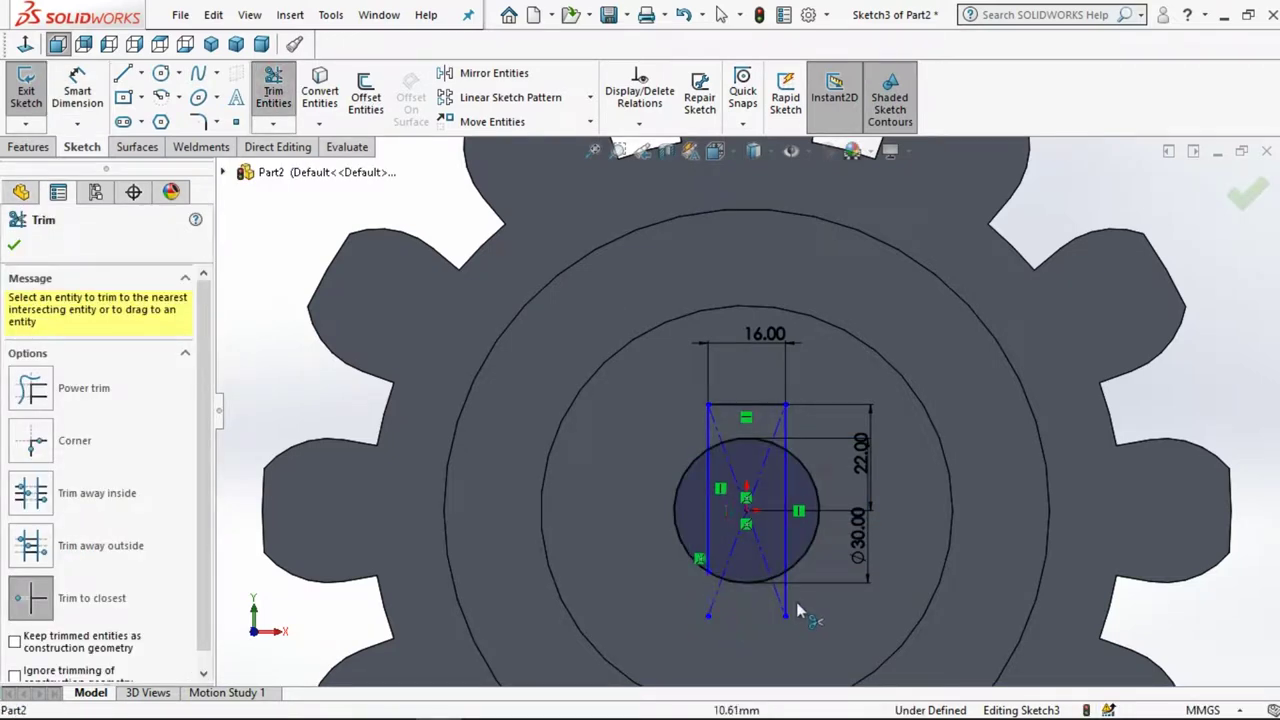
pyautogui.moveTo(745, 612); pyautogui.dragTo(727, 541)
pyautogui.click(708, 541)
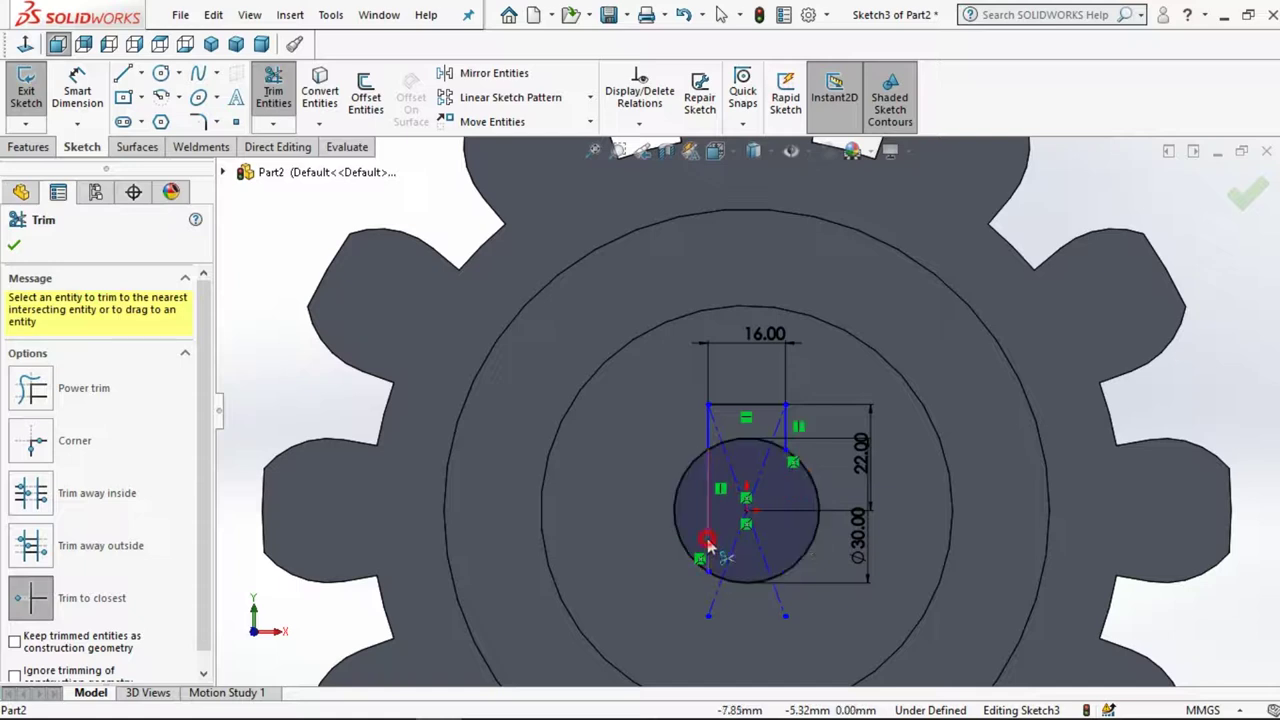
pyautogui.click(710, 606)
pyautogui.click(772, 600)
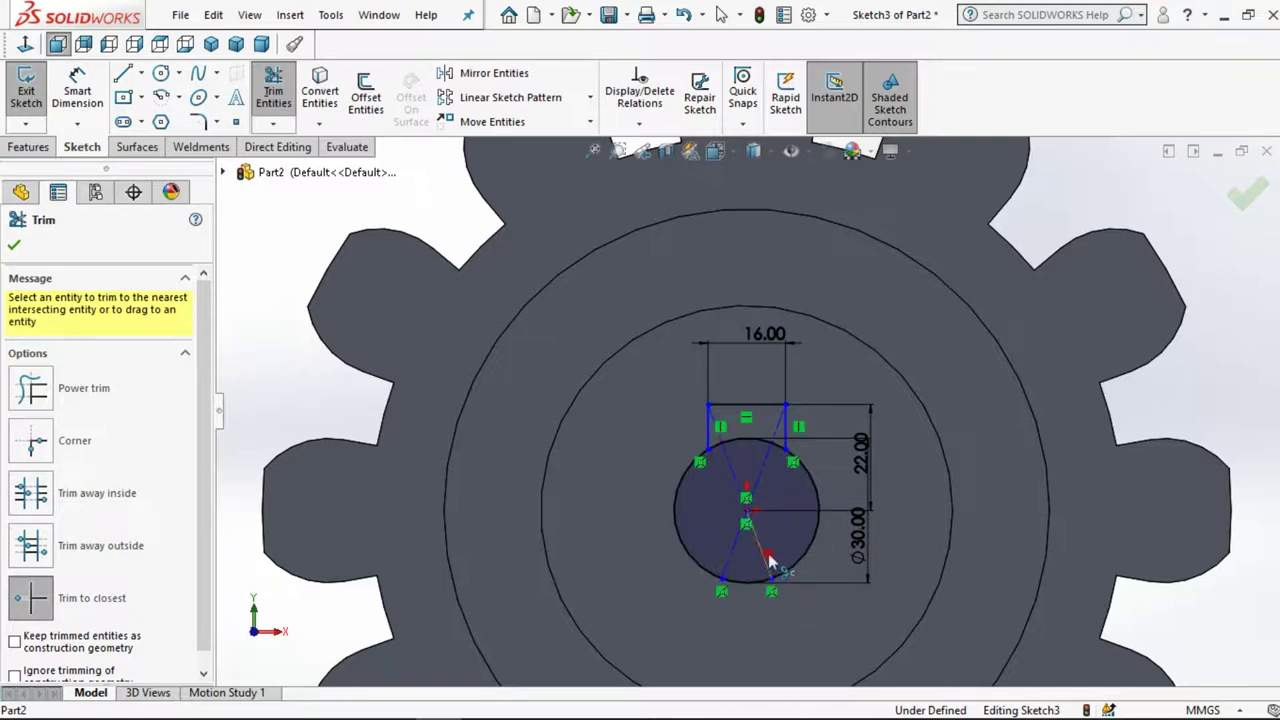
pyautogui.click(759, 498)
pyautogui.click(759, 442)
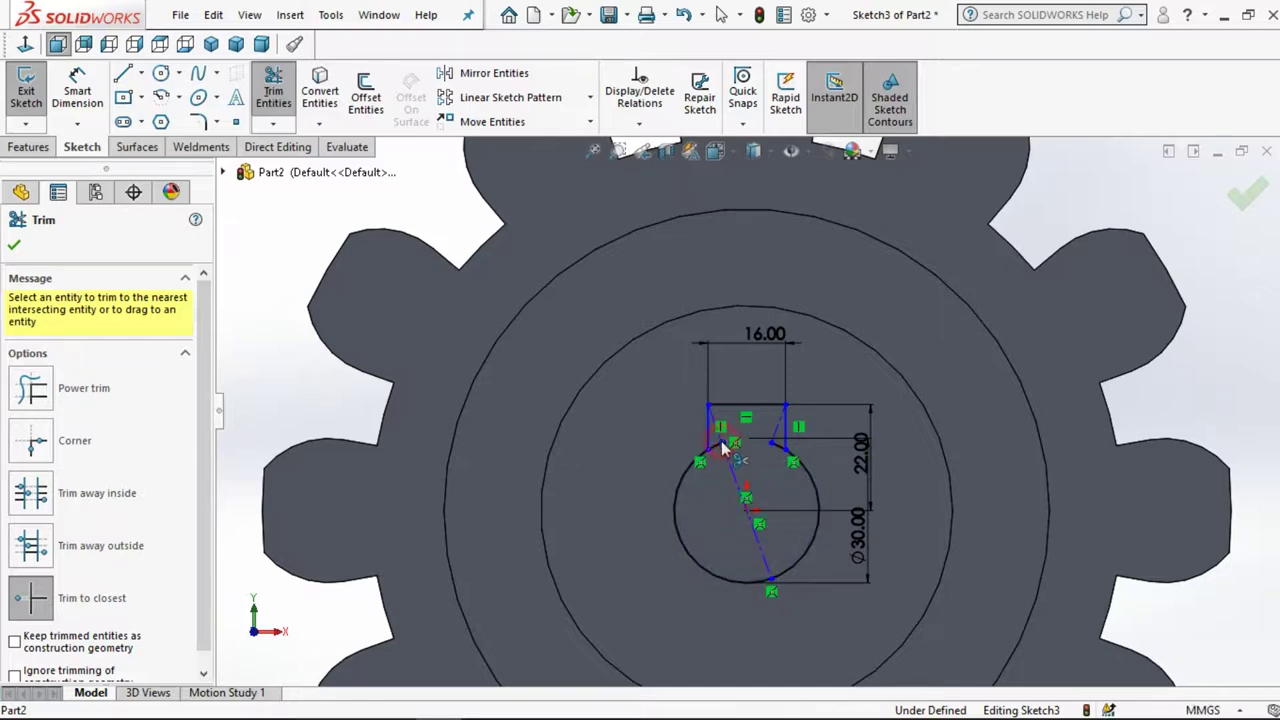
pyautogui.click(775, 444)
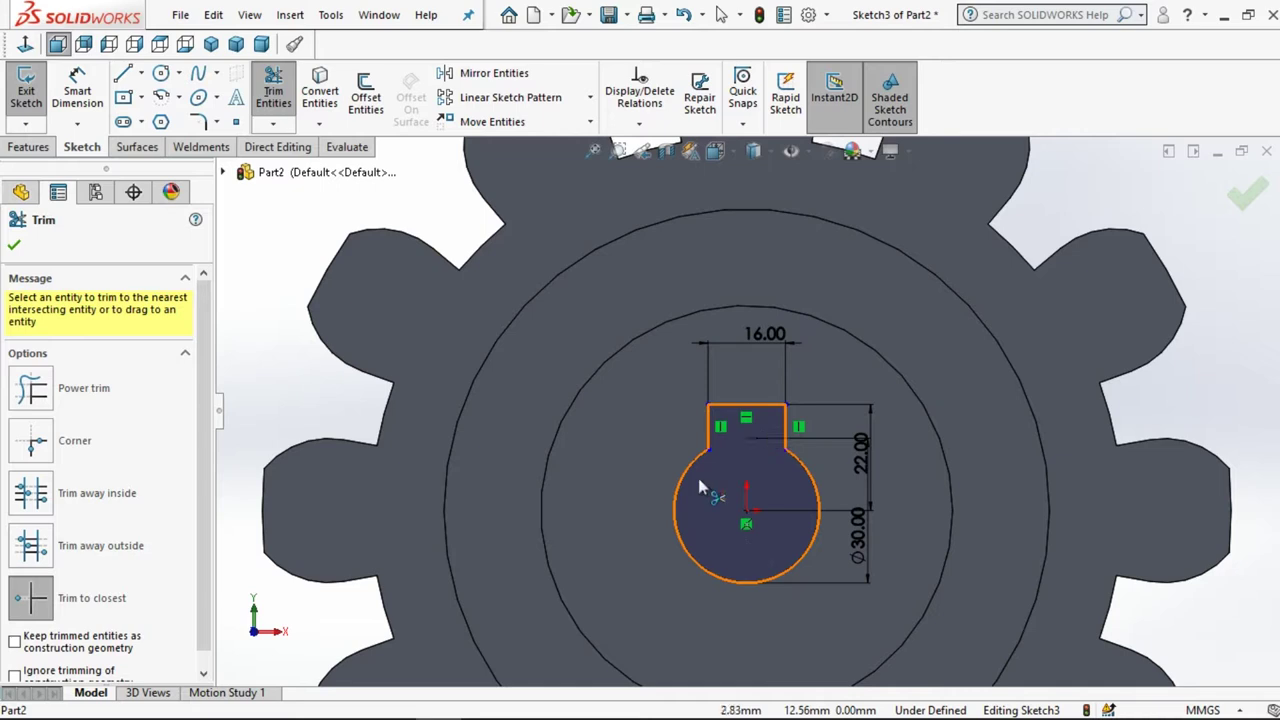
pyautogui.click(28, 147)
# Extrude-cut the keyhole profile Through All, creating Cut-Extrude2
pyautogui.click(268, 91)
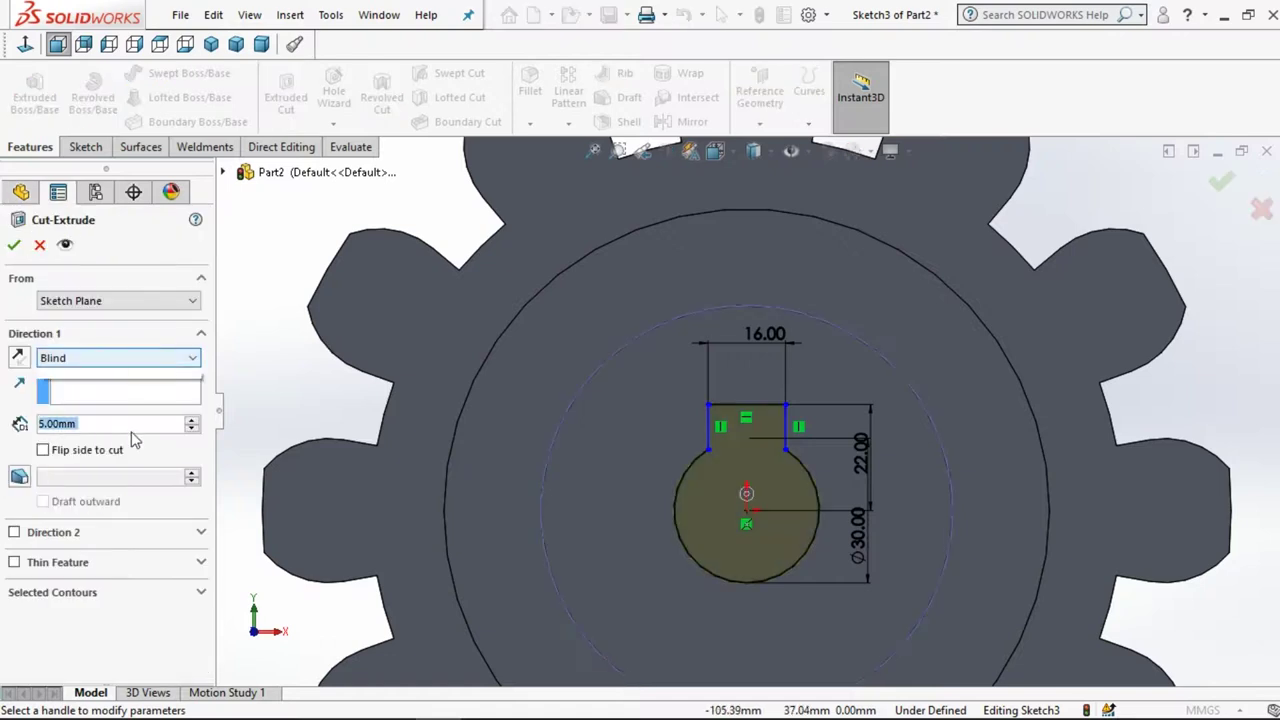
pyautogui.click(147, 358)
pyautogui.click(55, 369)
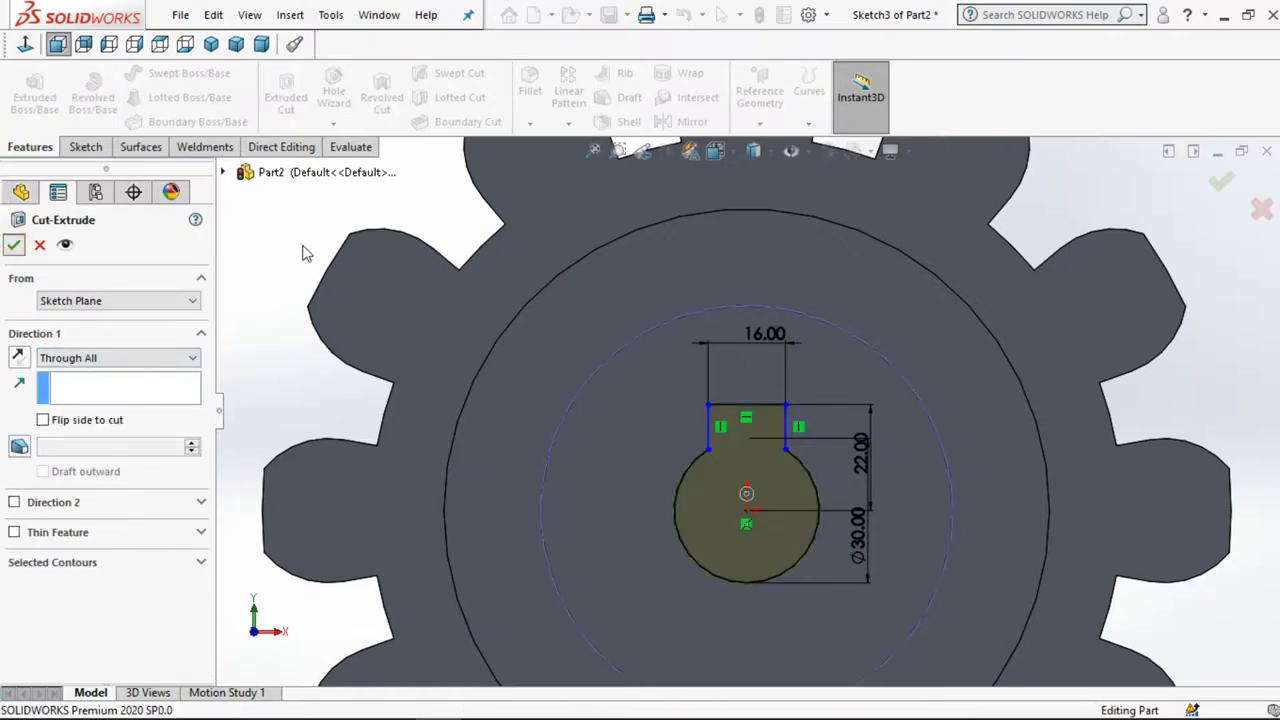
pyautogui.press('Return')
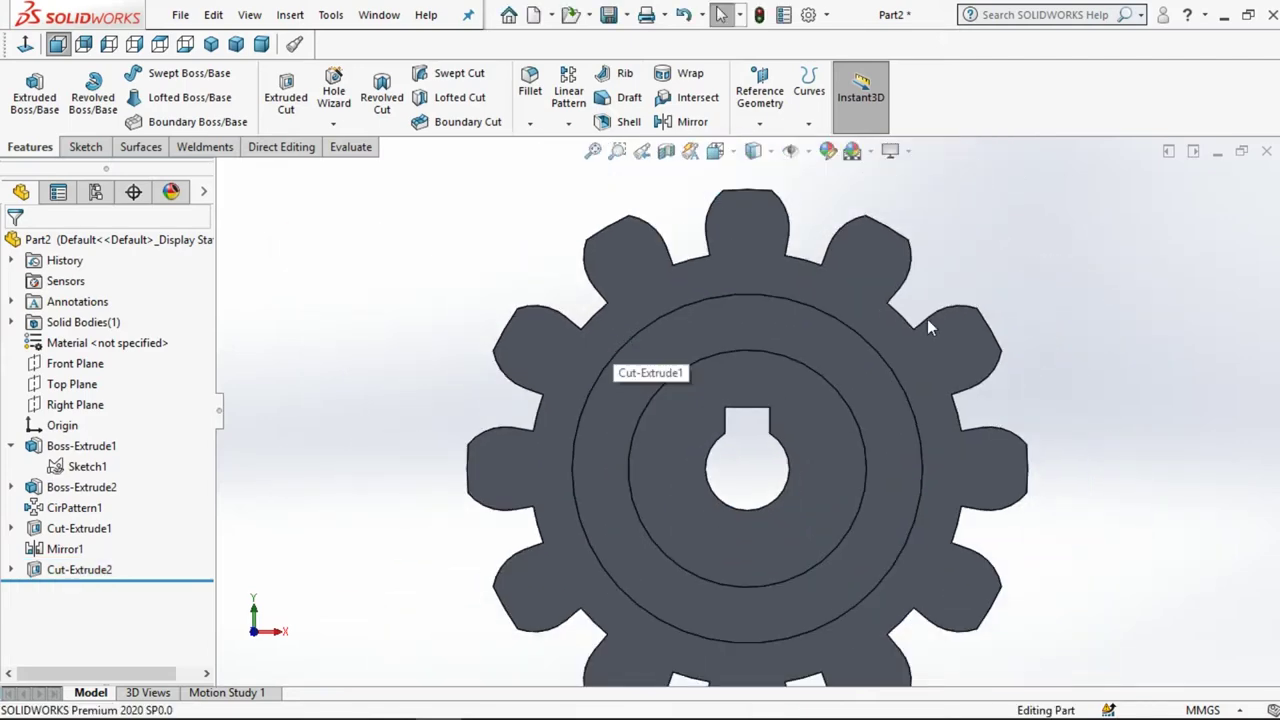
# Orbit the finished gear and switch its display style to Shaded without edges
pyautogui.moveTo(1099, 313); pyautogui.dragTo(1051, 399, button='middle')
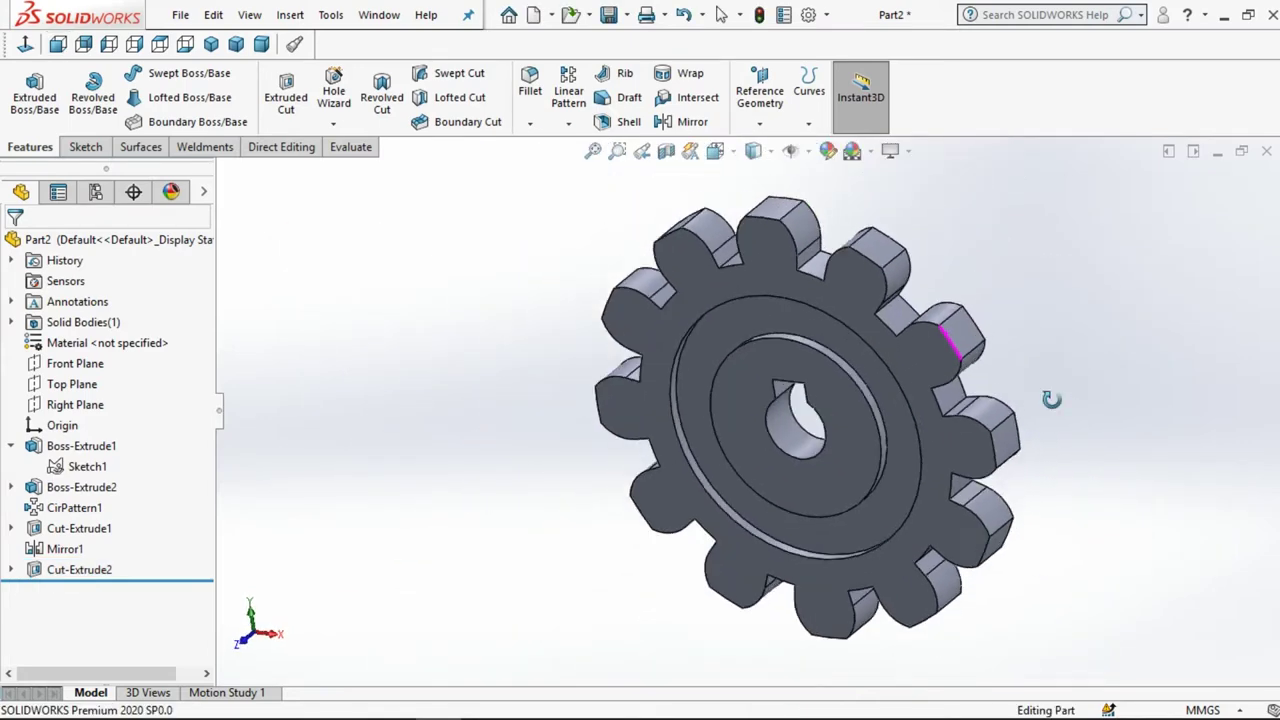
pyautogui.scroll(2, 1052, 400)
pyautogui.scroll(2, 1064, 334)
pyautogui.scroll(-2, 1020, 350)
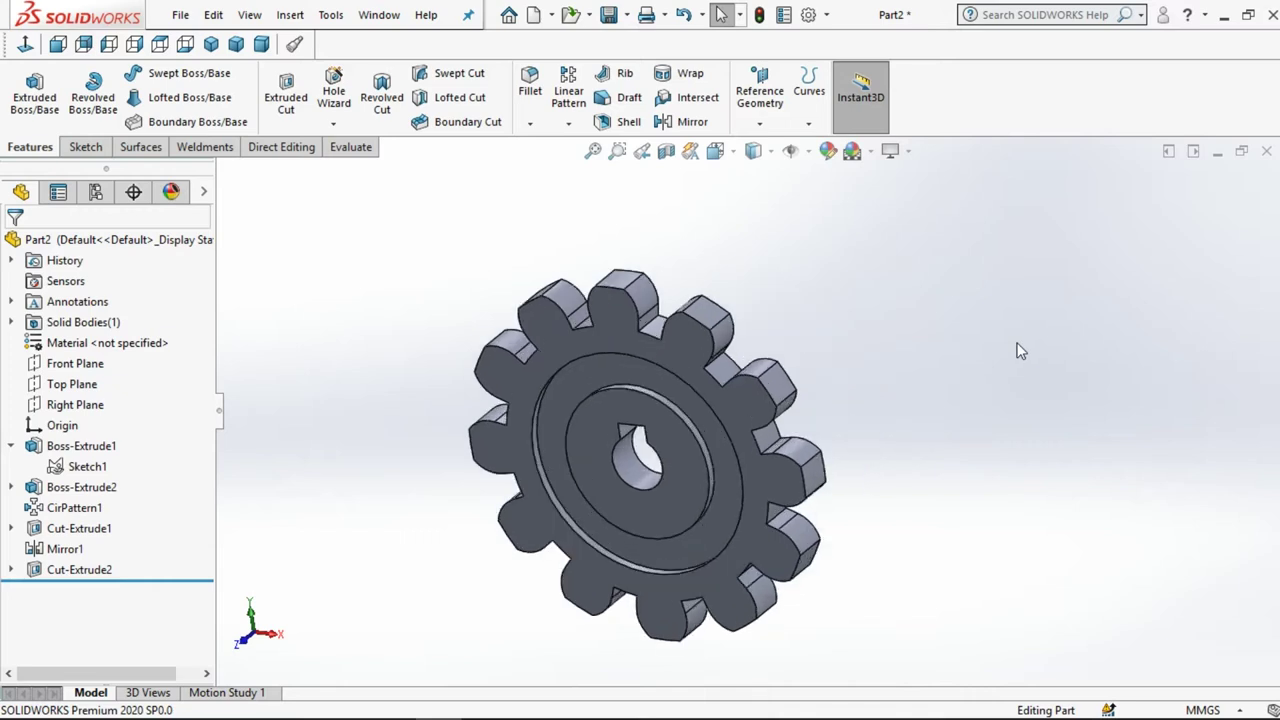
pyautogui.moveTo(893, 420); pyautogui.dragTo(911, 322, button='middle')
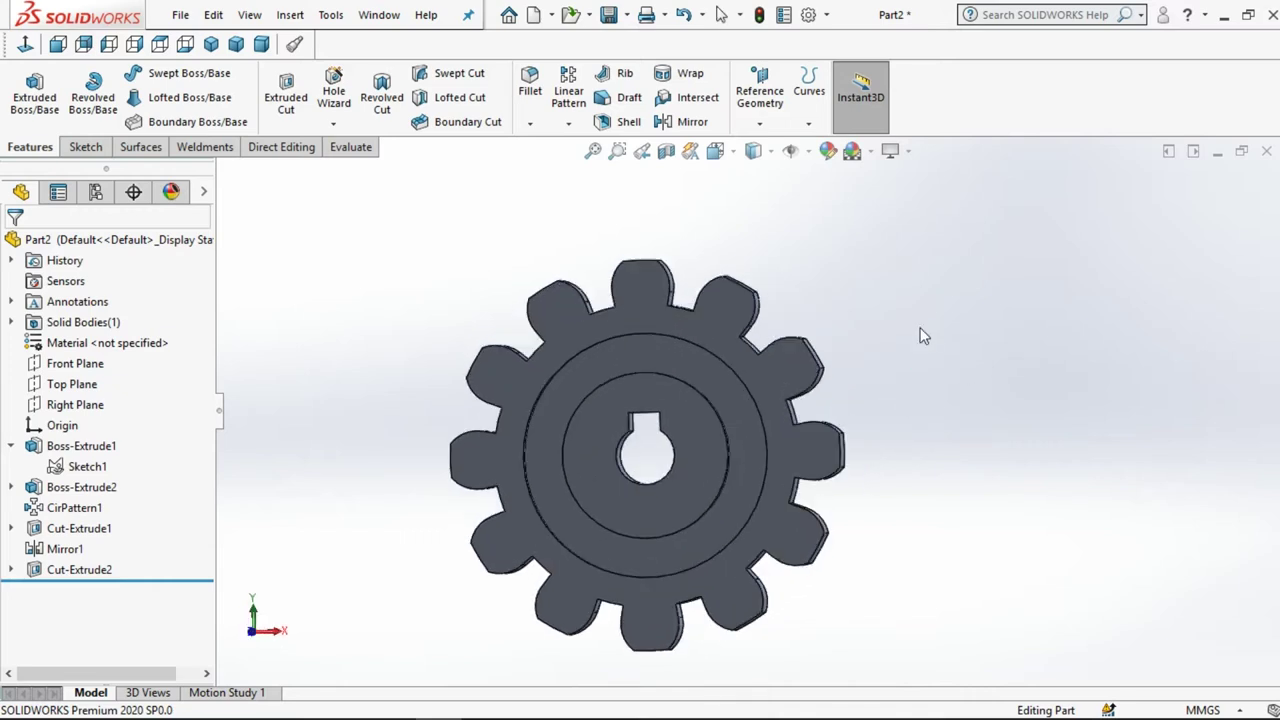
pyautogui.click(760, 152)
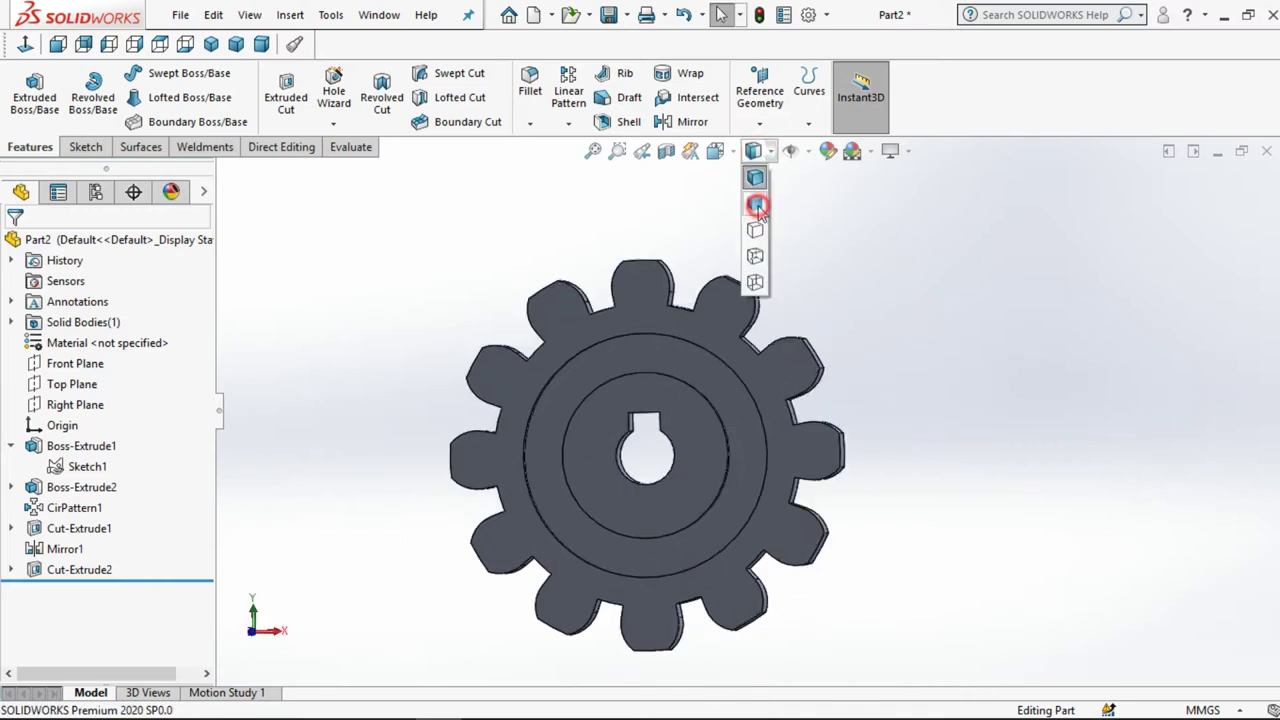
pyautogui.click(767, 206)
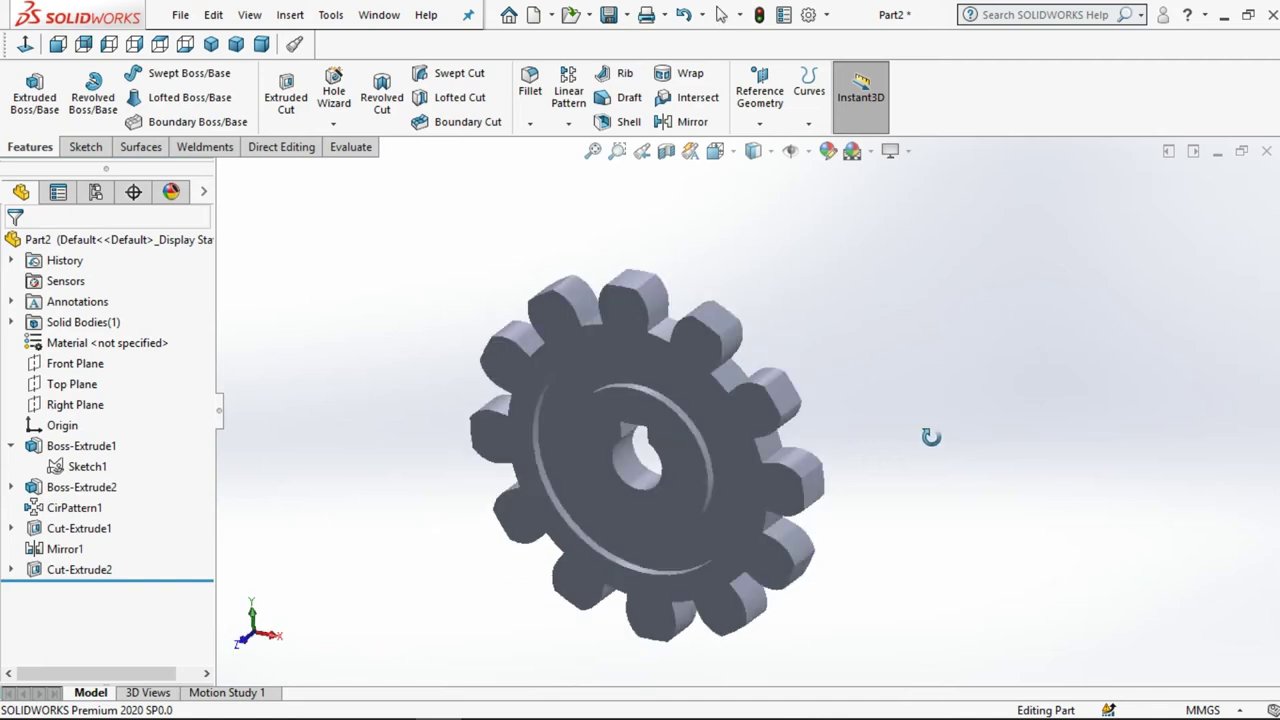